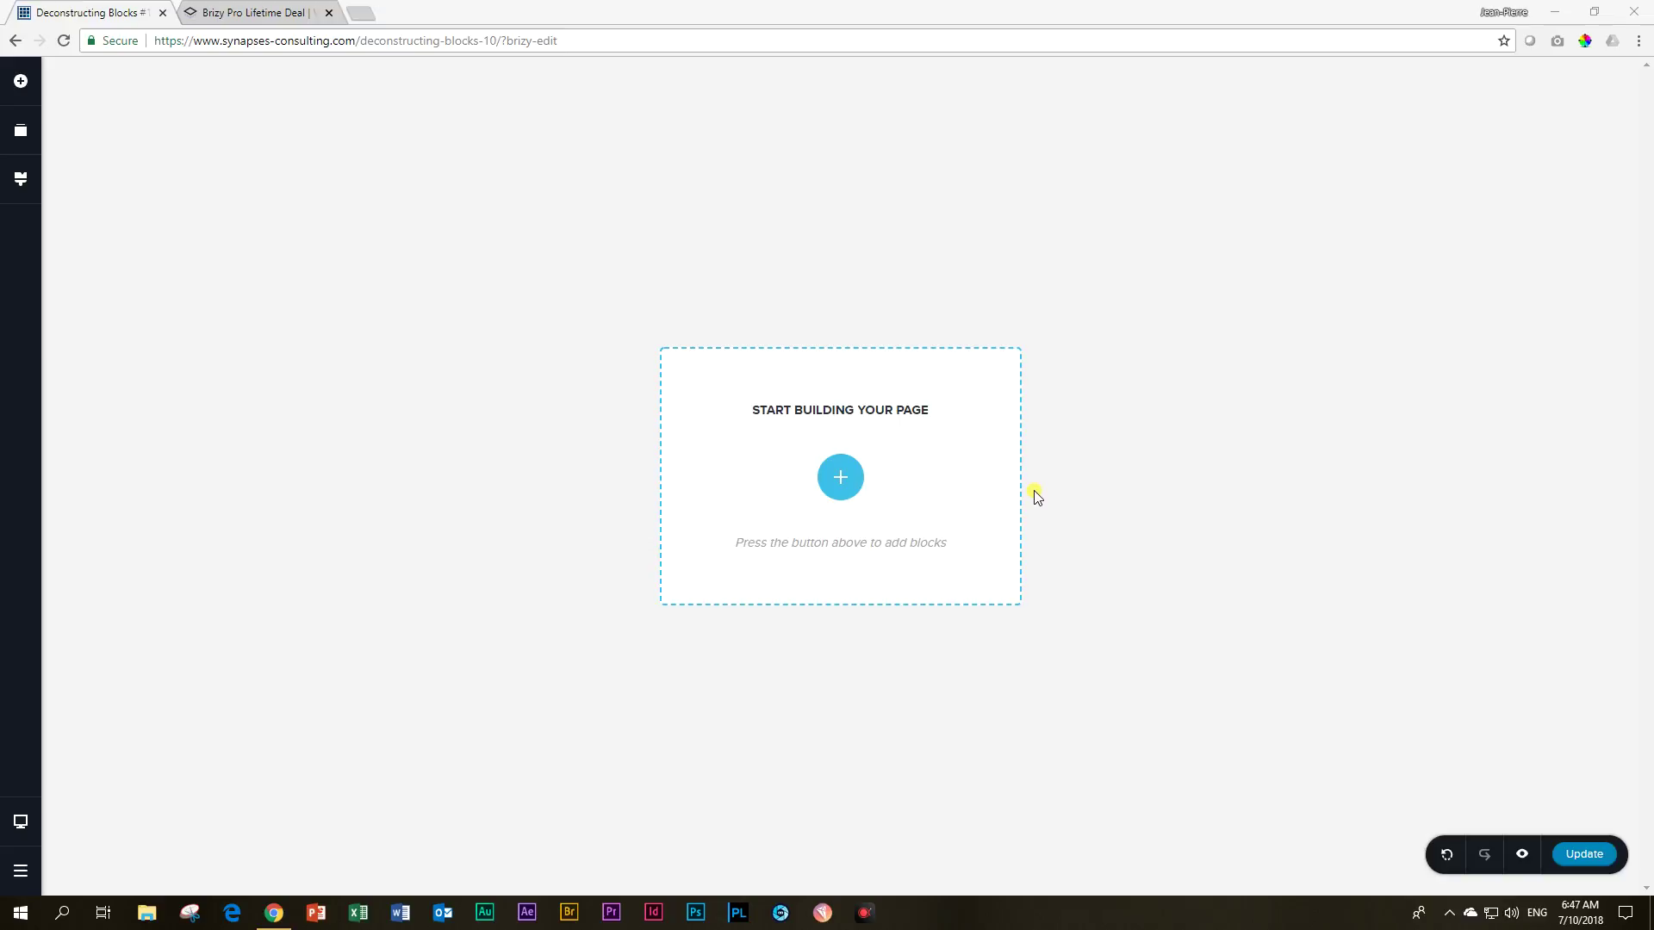
Insert the Statistics block with Users, Backers, Websites and Votes counters from the block library.
{"action": "left_click", "coordinate": [841, 486]}
{"action": "scroll", "coordinate": [837, 516], "scroll_direction": "down", "scroll_amount": 10}
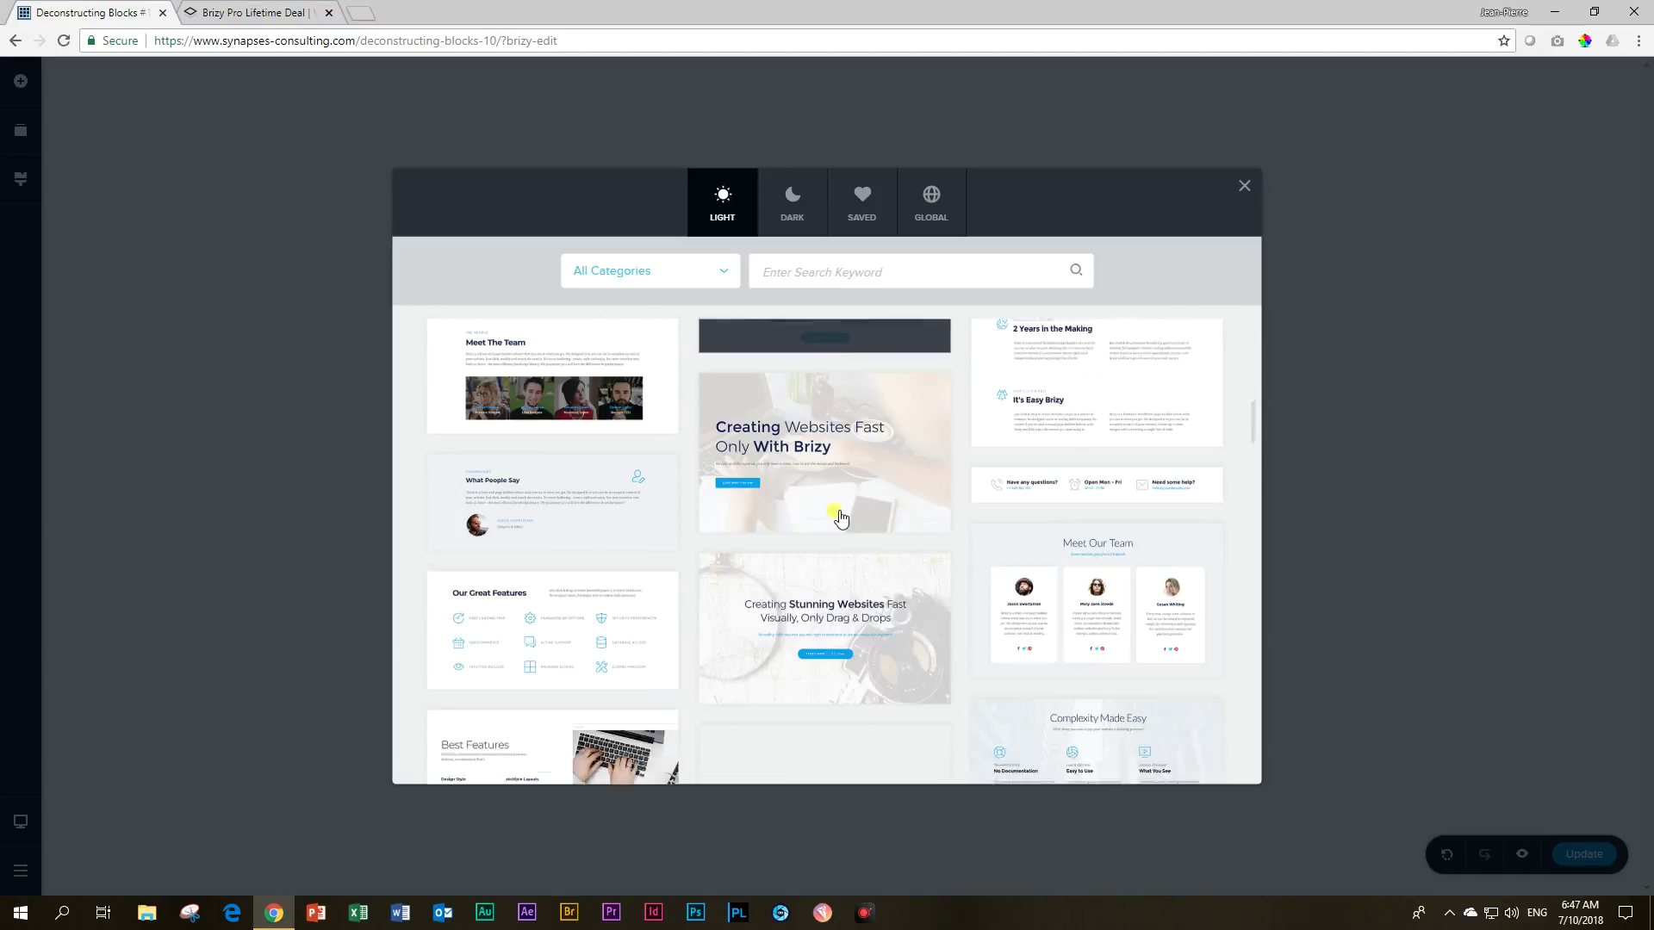
{"action": "scroll", "coordinate": [840, 526], "scroll_direction": "down", "scroll_amount": 15}
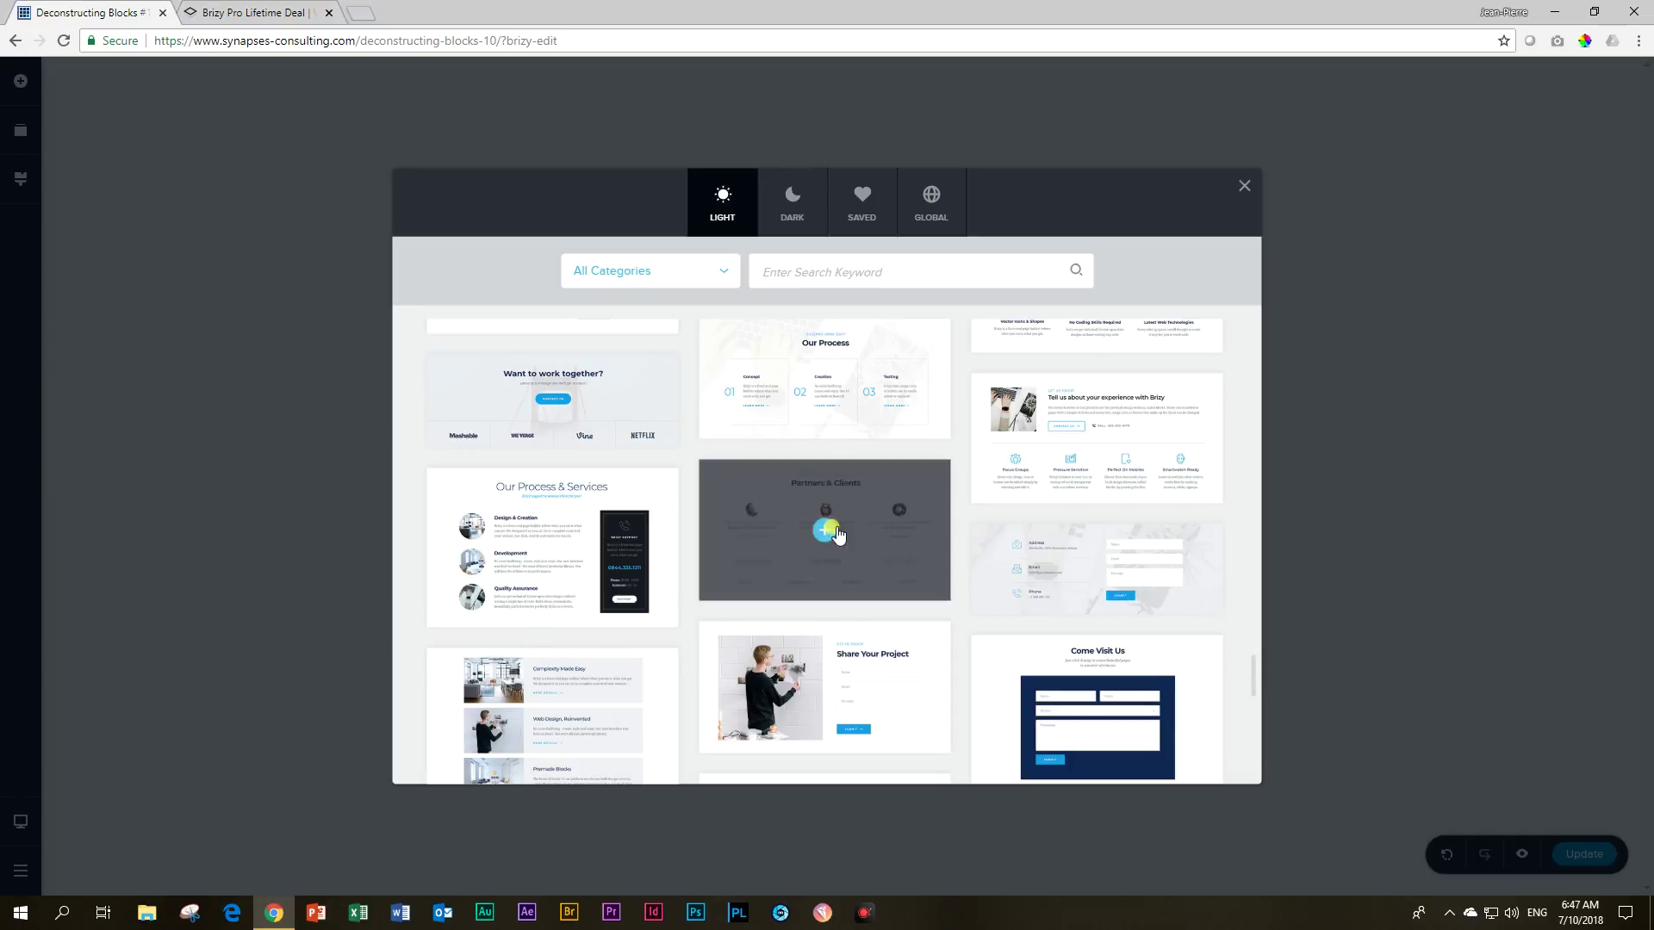
{"action": "scroll", "coordinate": [840, 545], "scroll_direction": "down", "scroll_amount": 1}
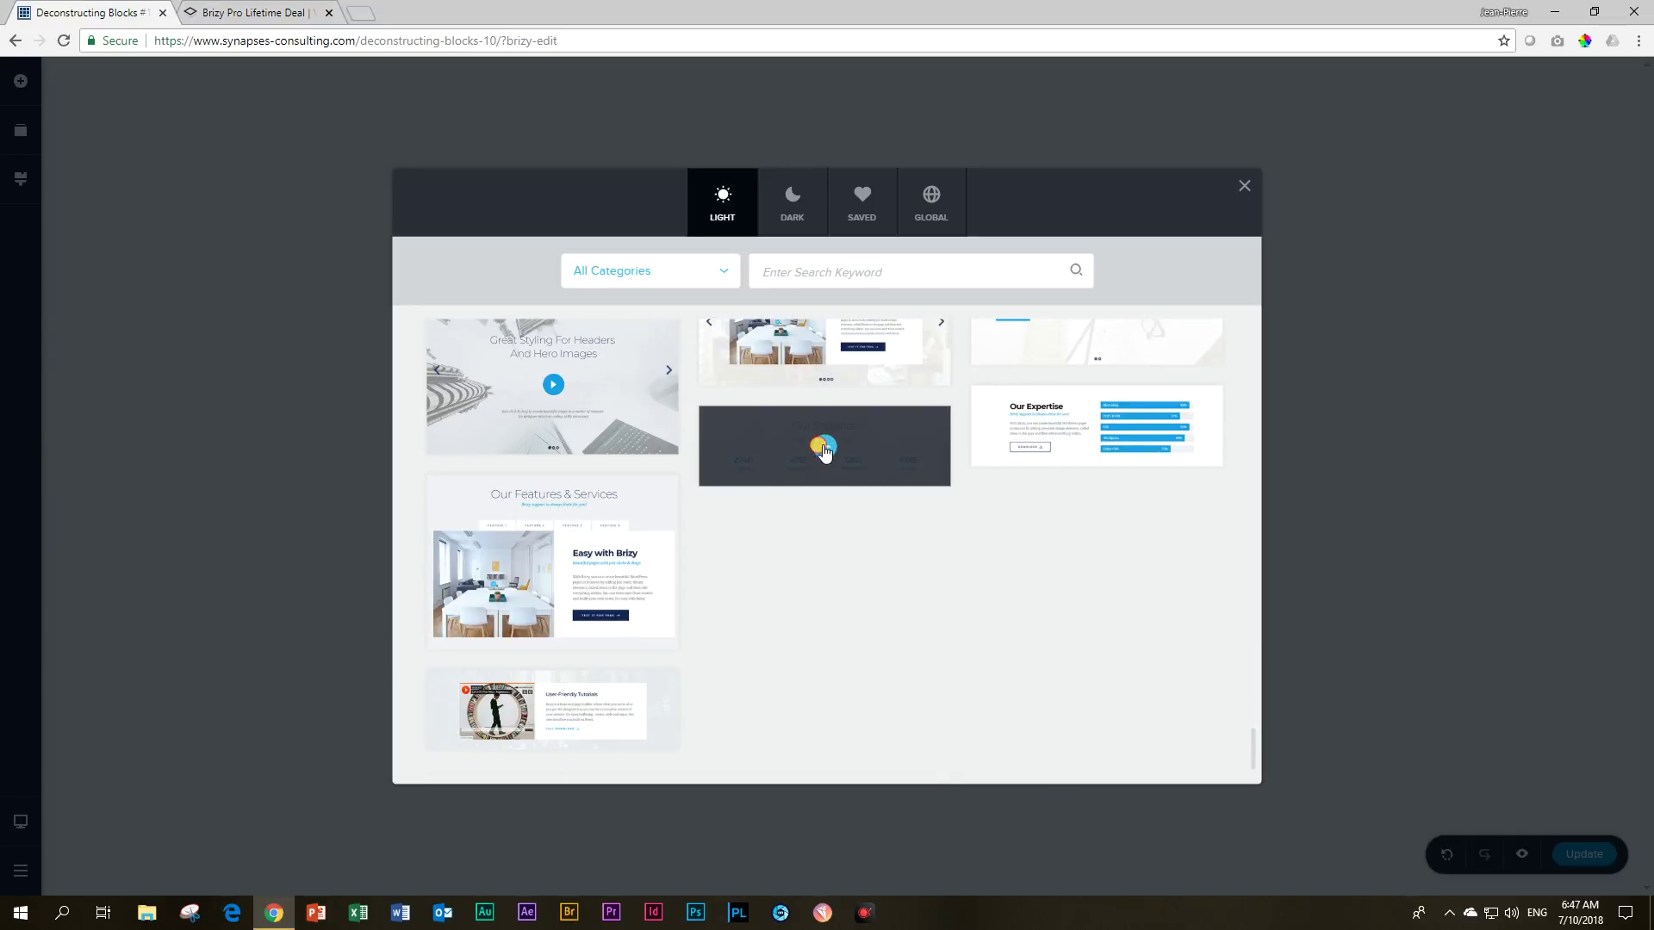
{"action": "left_click", "coordinate": [823, 447]}
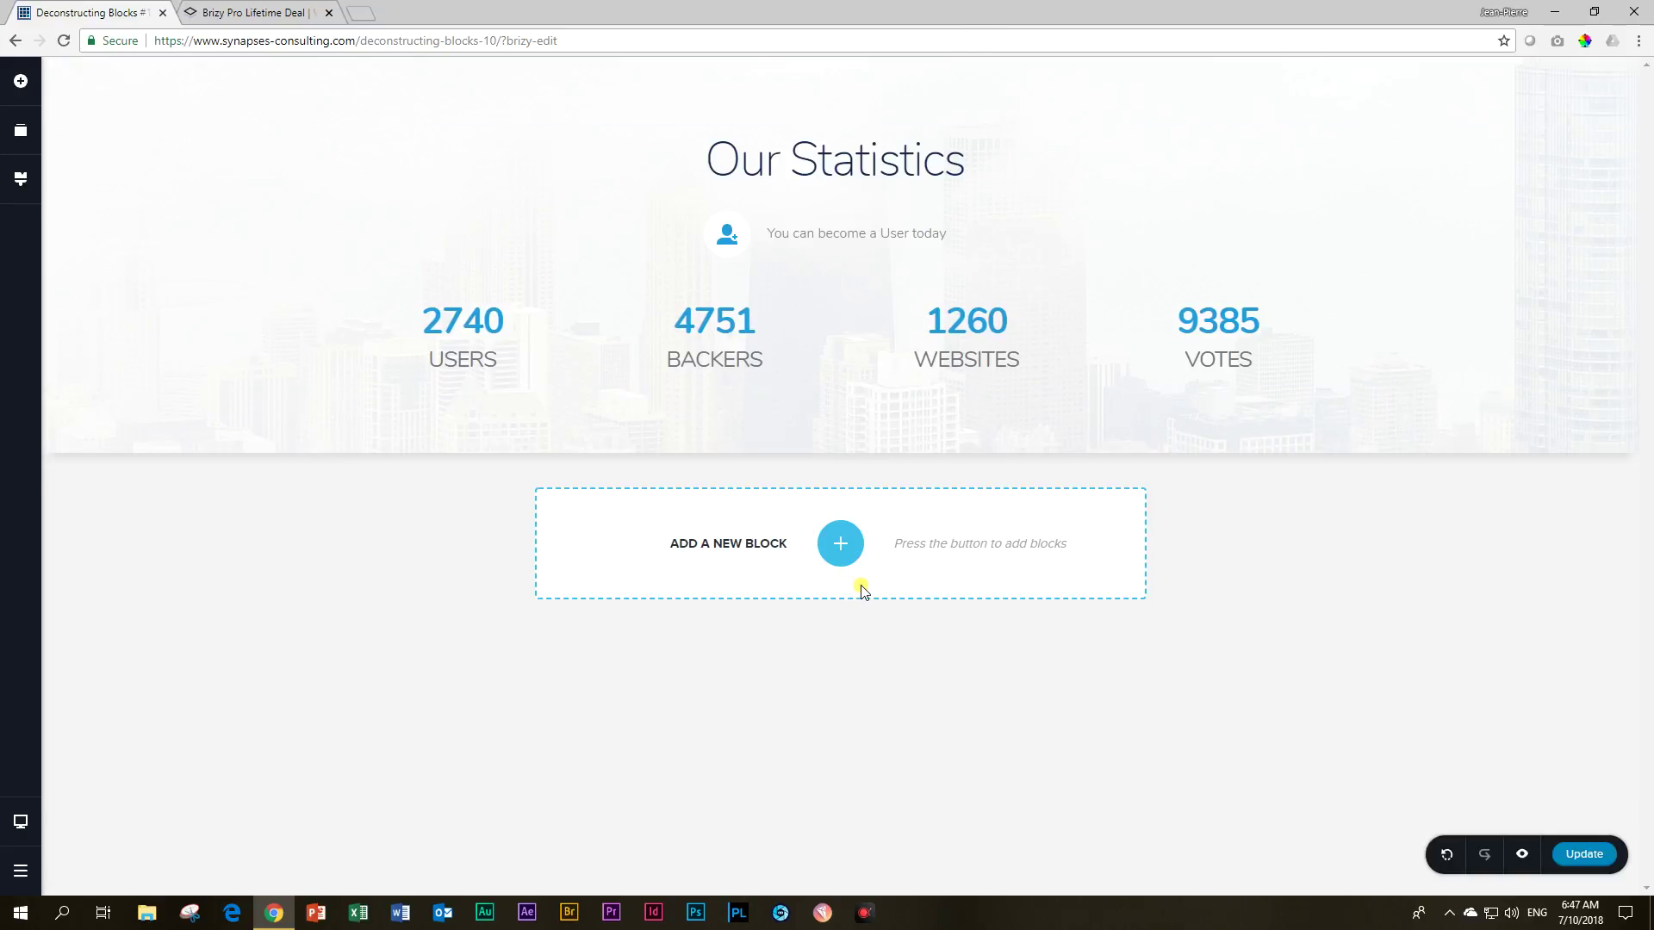
Add an empty block below the statistics and delete its two-column row.
{"action": "left_click", "coordinate": [841, 543]}
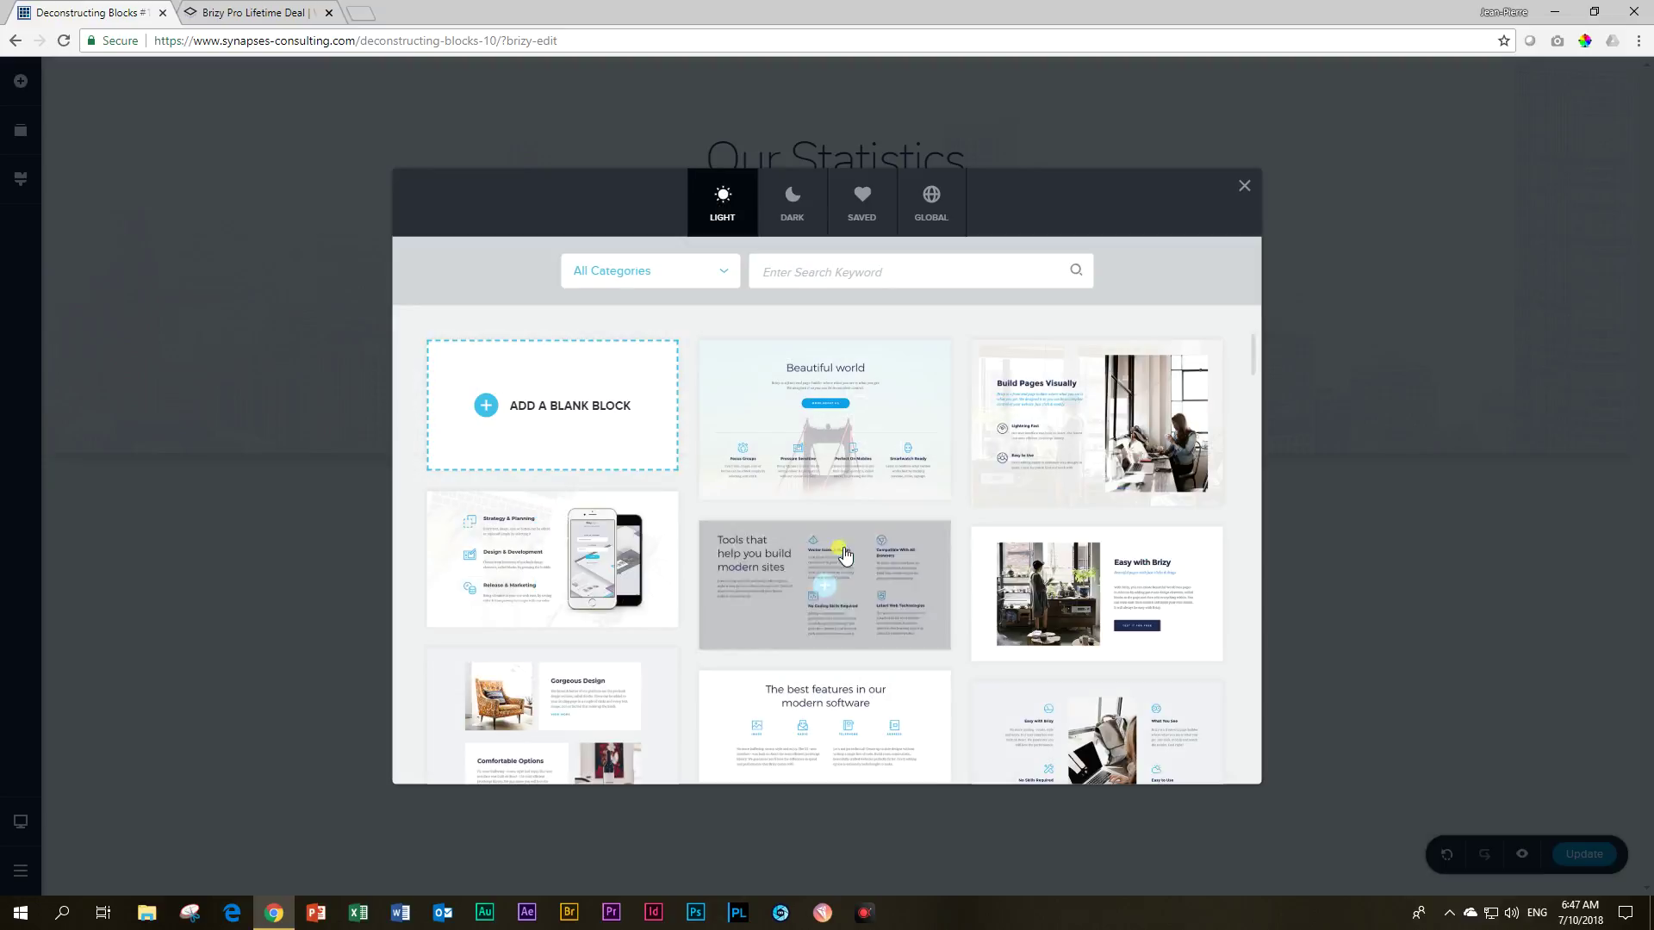
{"action": "left_click", "coordinate": [554, 406]}
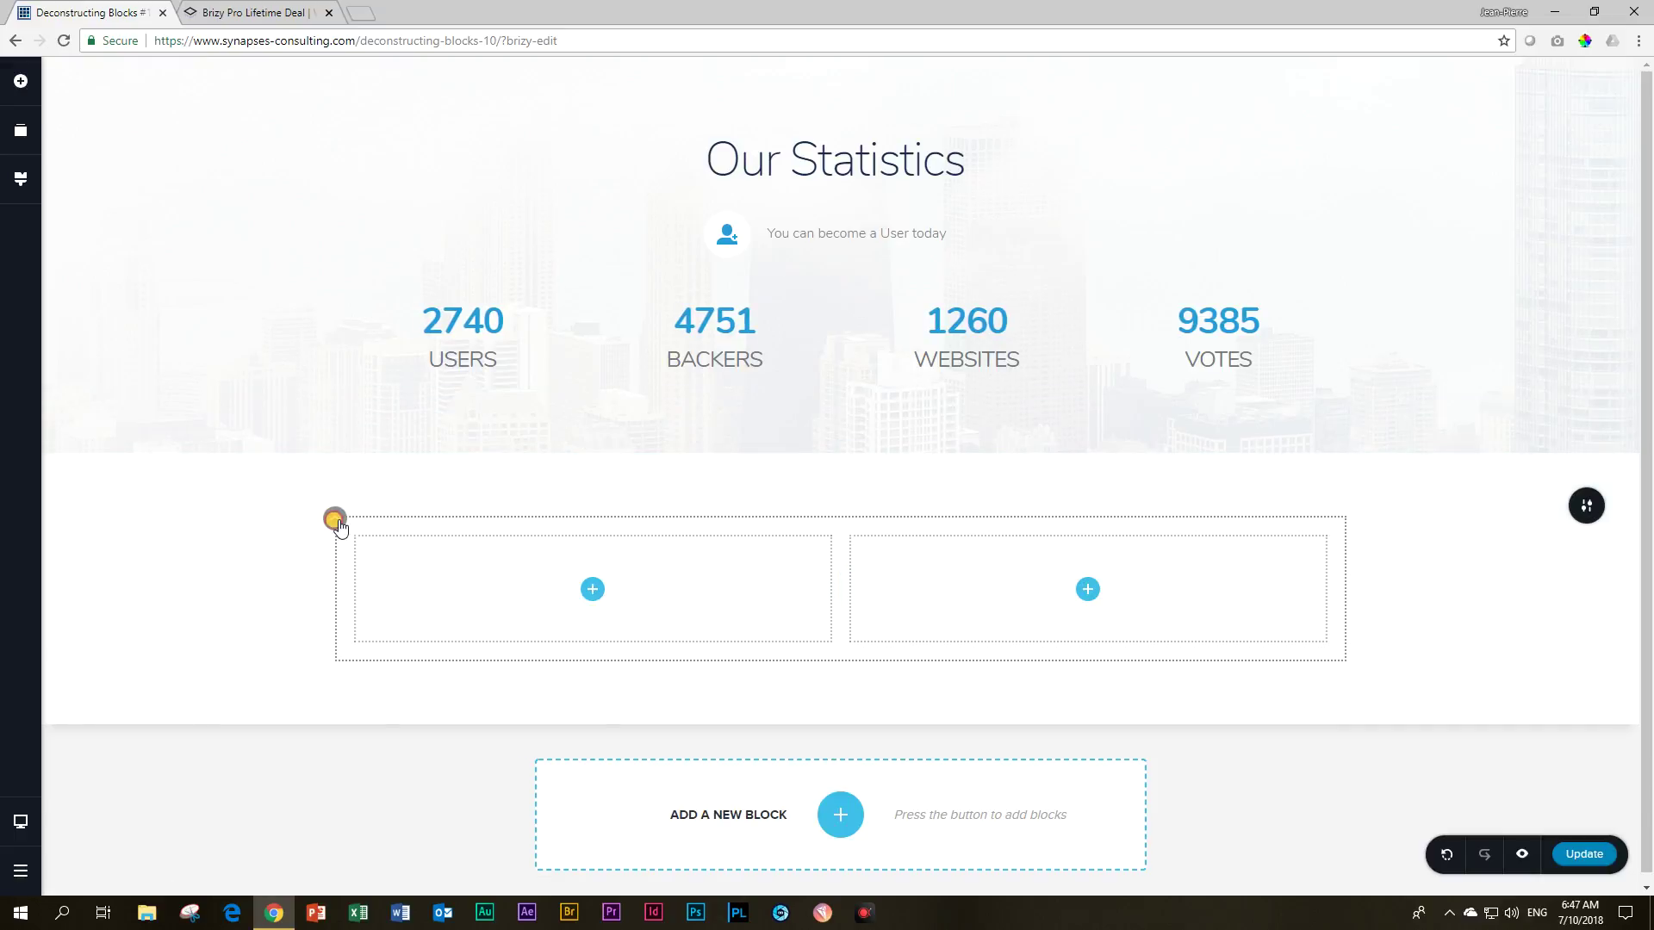
{"action": "left_click", "coordinate": [335, 518]}
{"action": "left_click", "coordinate": [405, 482]}
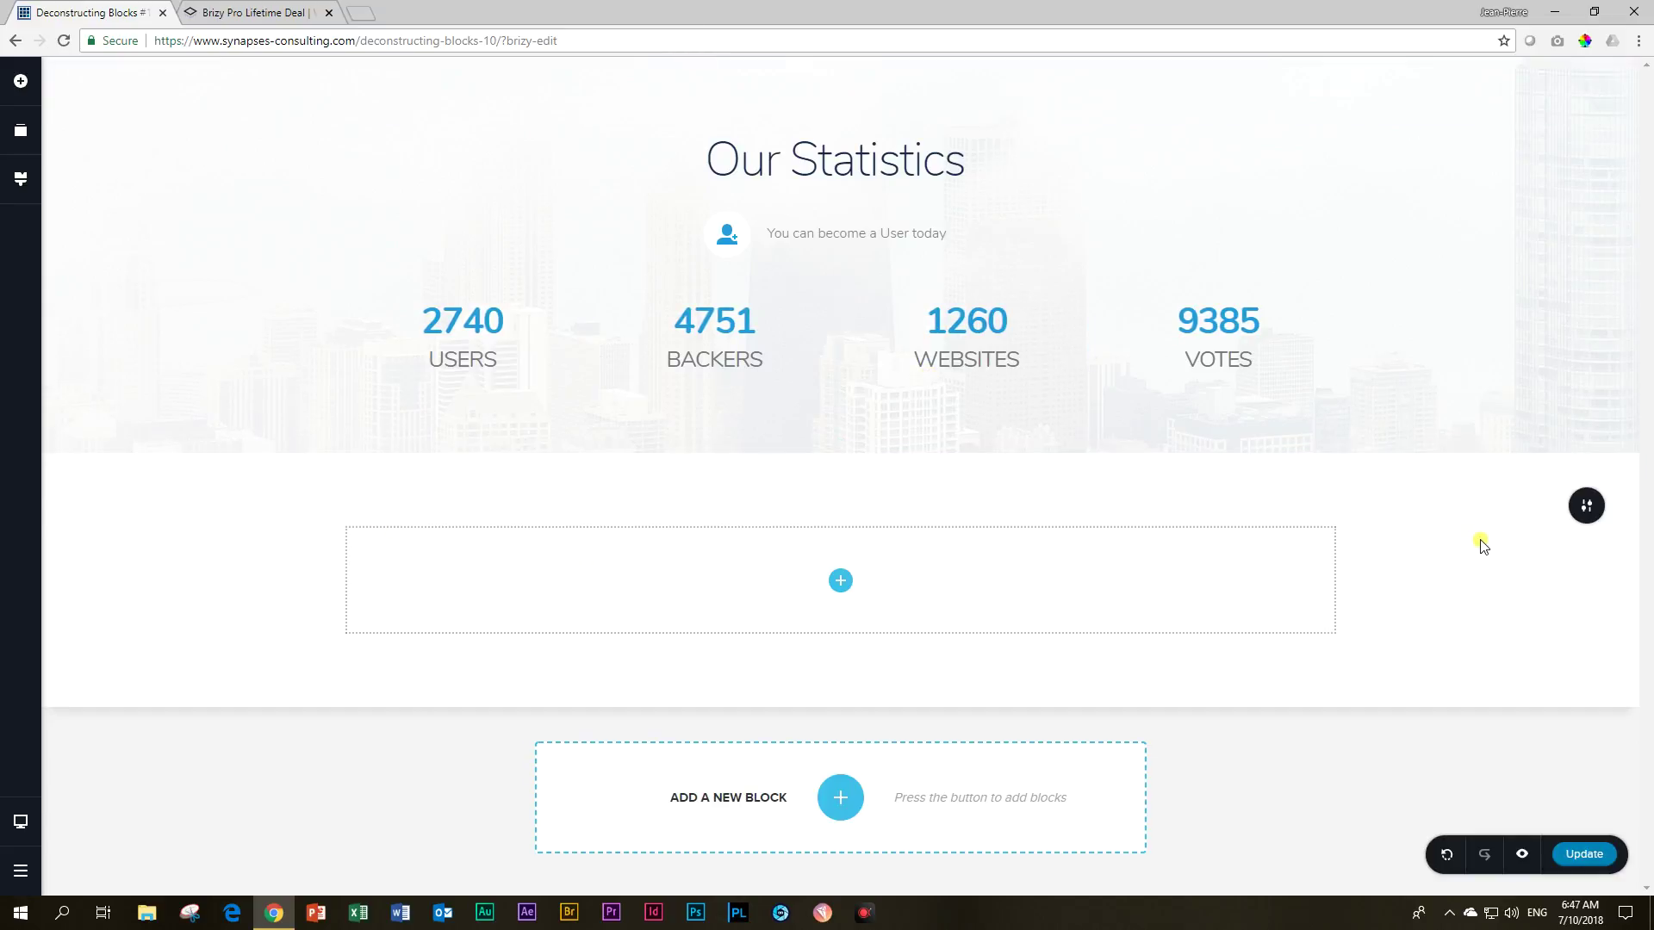
Set the new block's background image to the foggy city skyline photo.
{"action": "left_click", "coordinate": [1587, 517]}
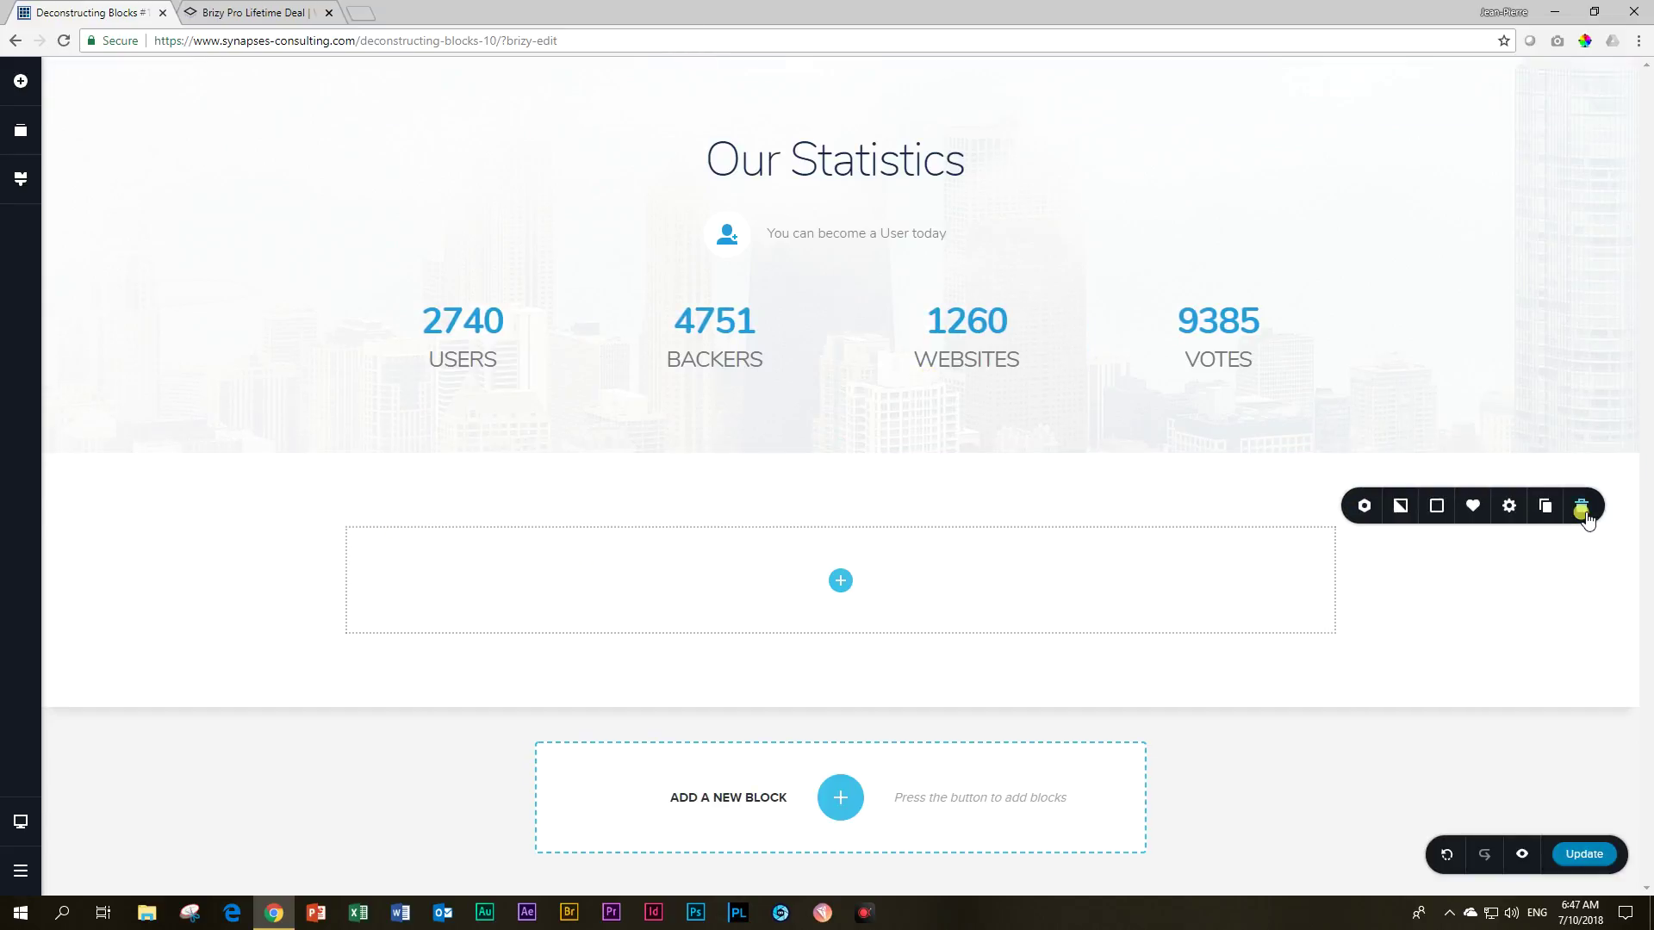
{"action": "left_click", "coordinate": [1400, 510]}
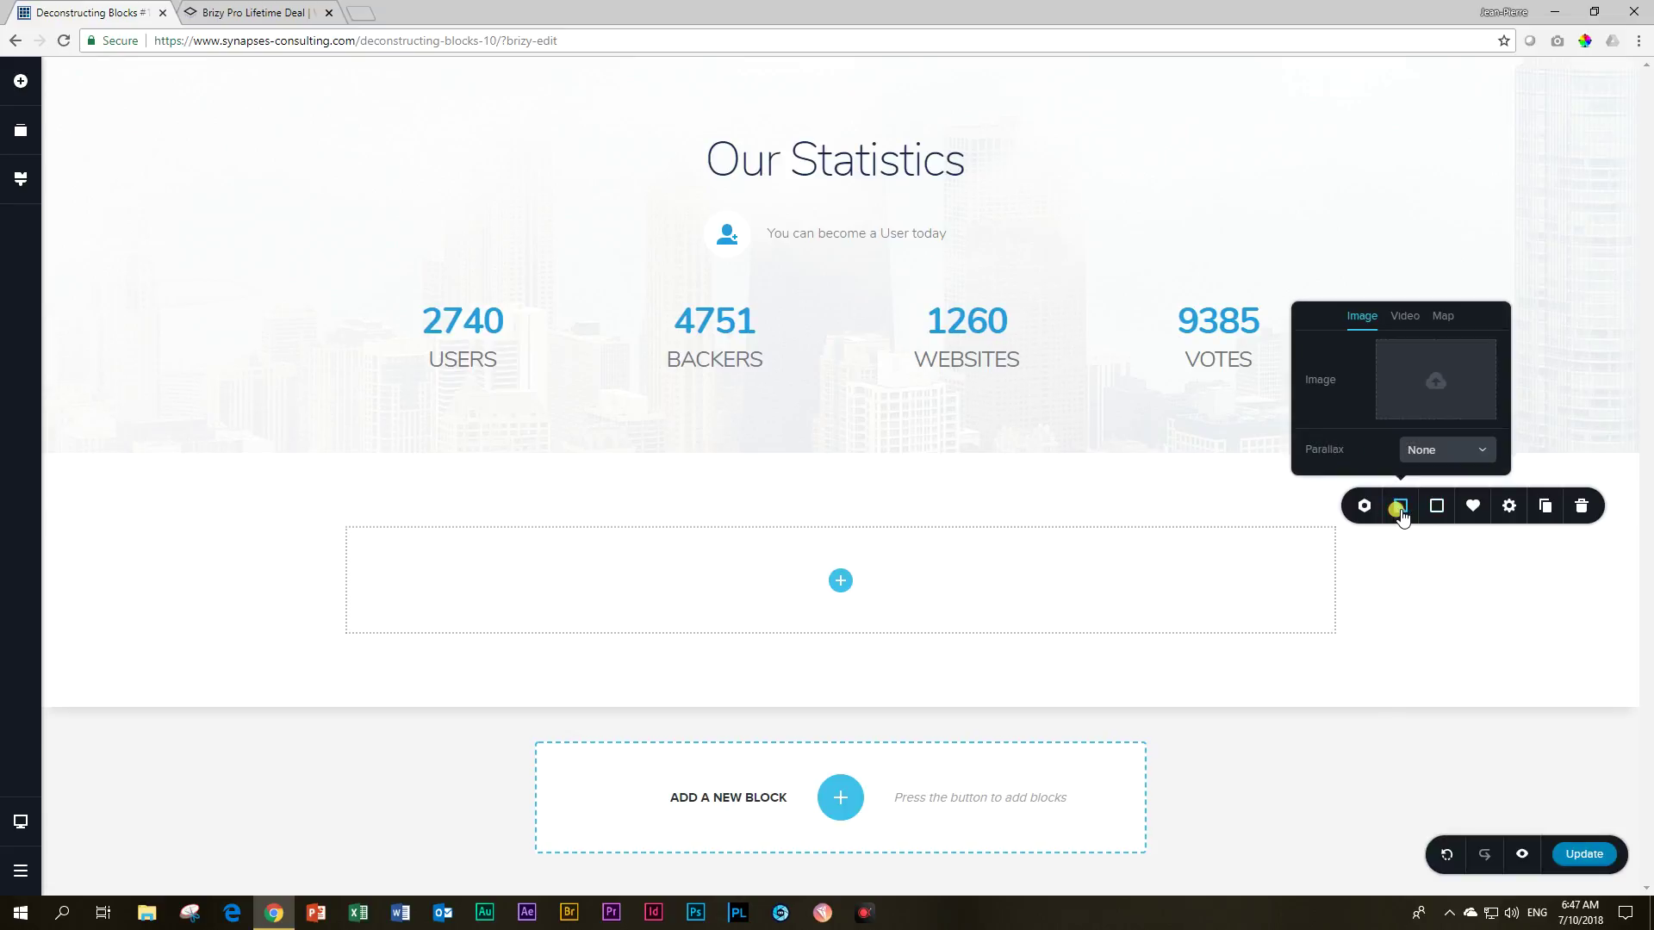
{"action": "left_click", "coordinate": [1434, 388]}
{"action": "left_click", "coordinate": [405, 638]}
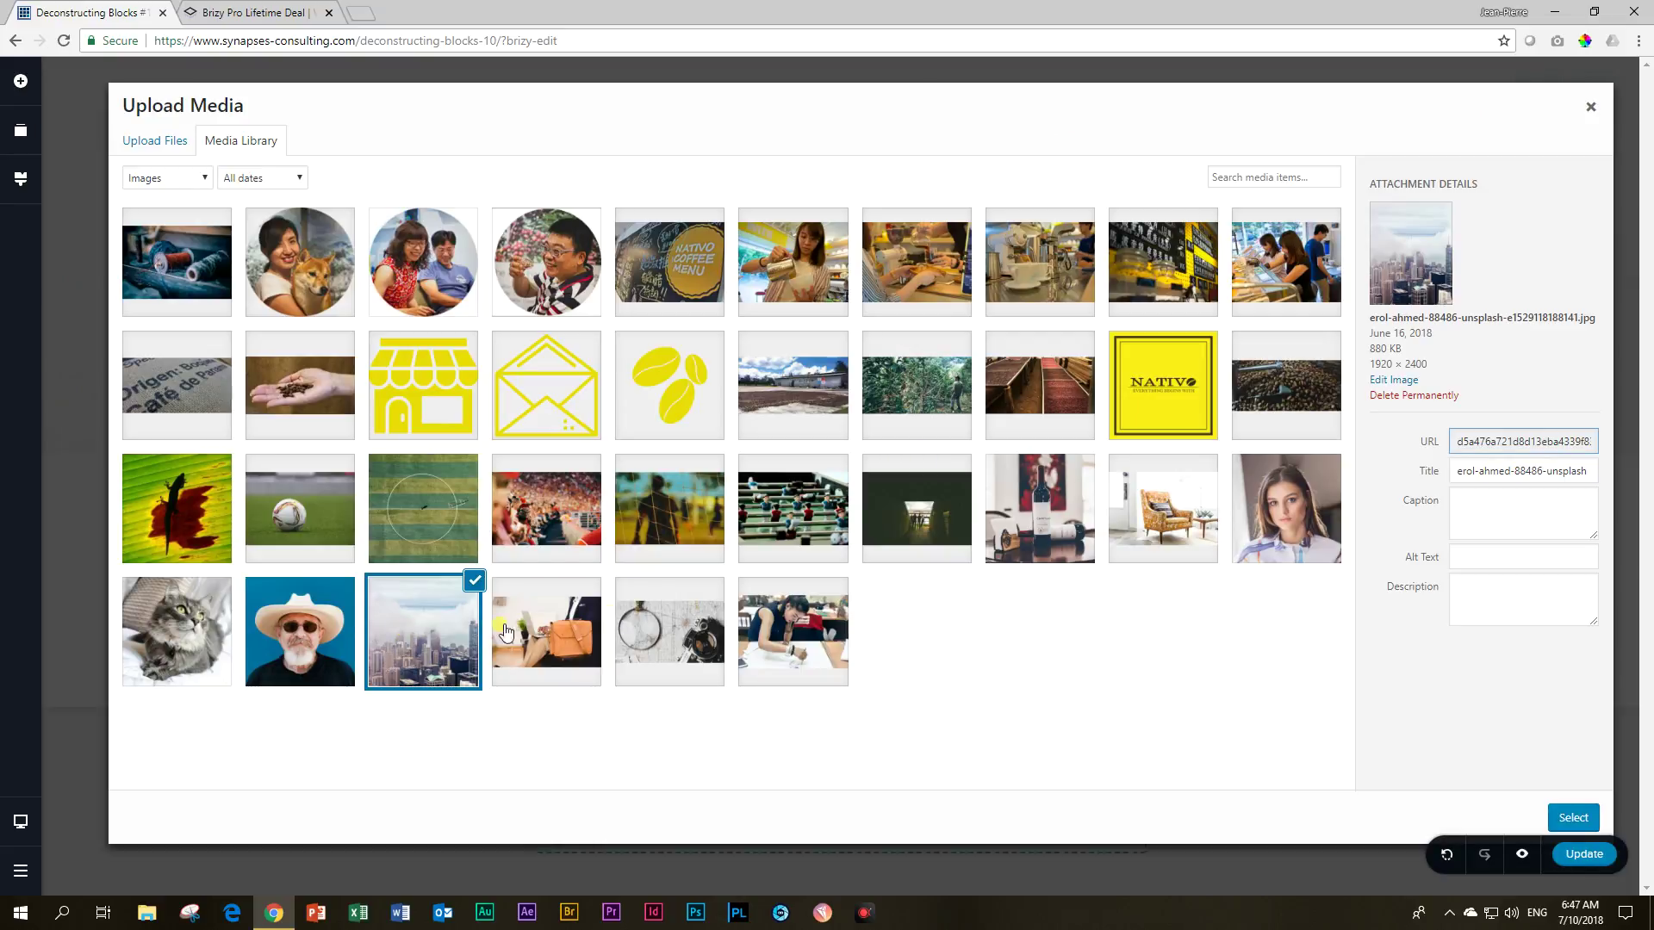
{"action": "left_click", "coordinate": [1571, 812]}
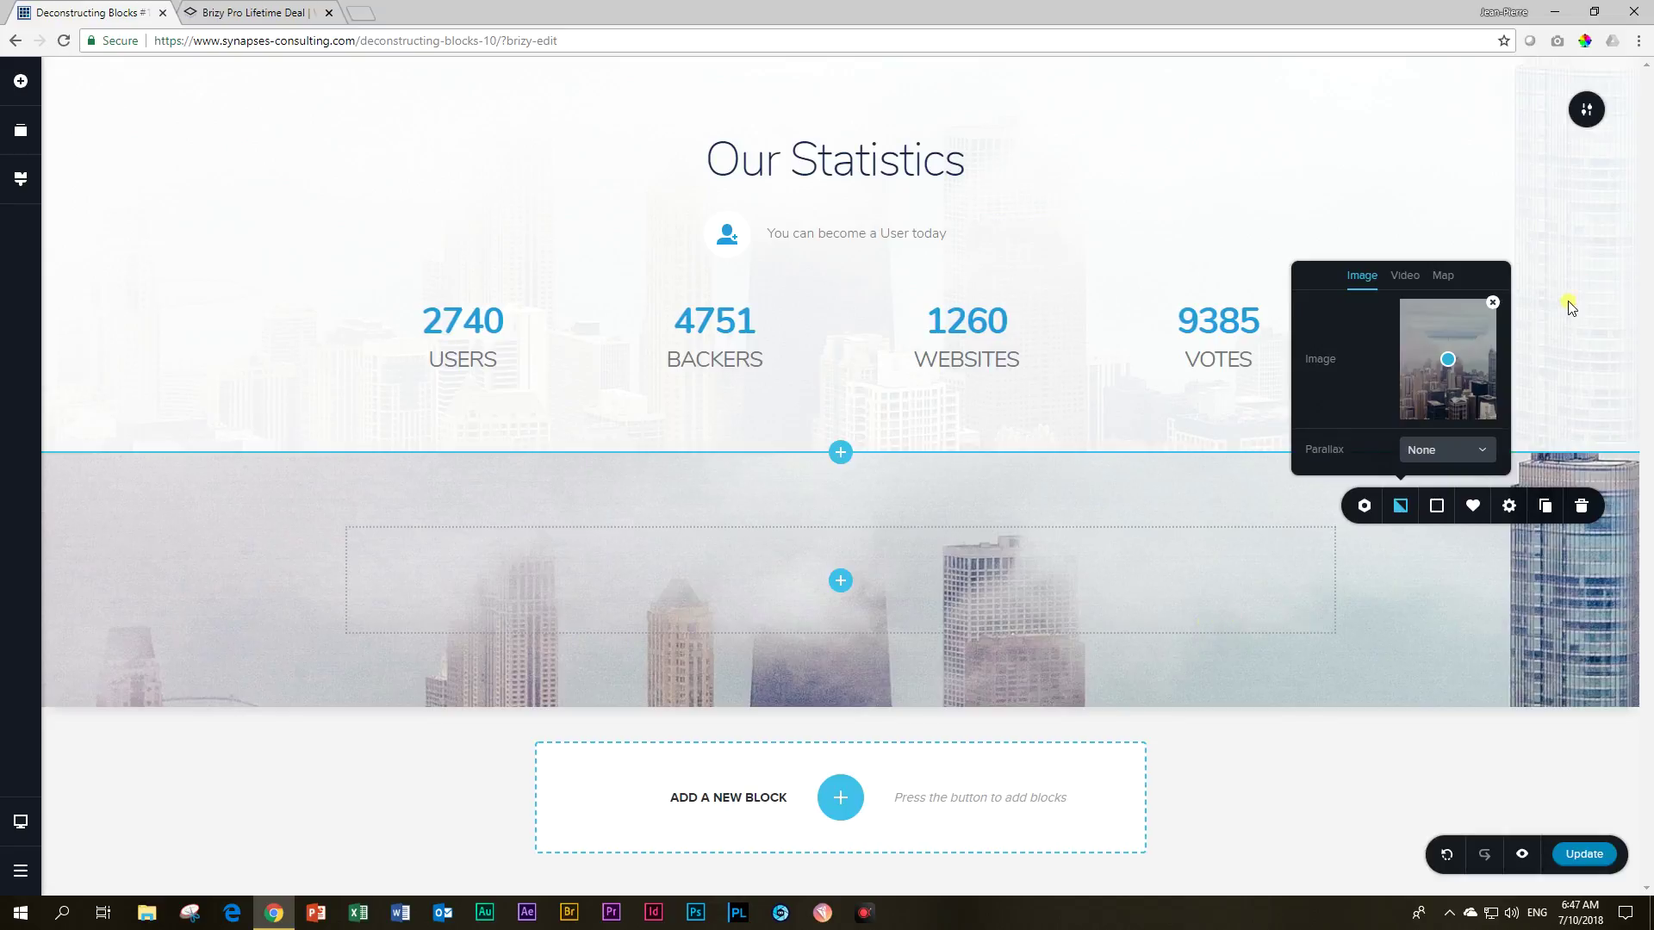
Inspect the statistics section's overlay colour settings for reference.
{"action": "left_click", "coordinate": [1585, 110]}
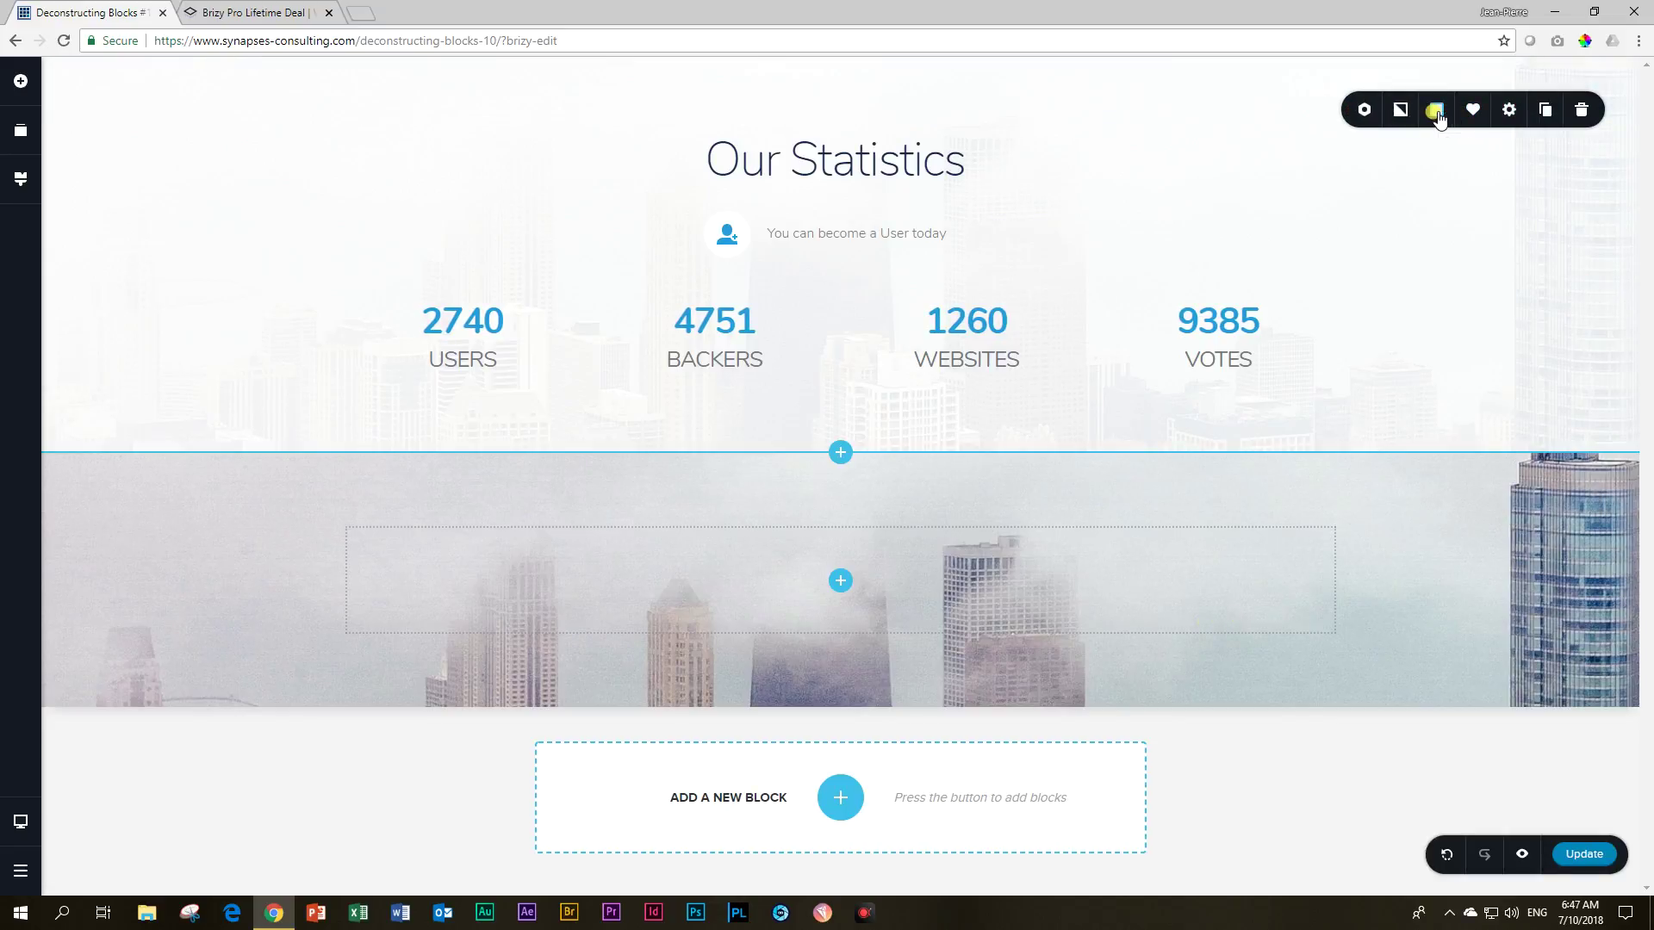
{"action": "left_click", "coordinate": [1435, 110]}
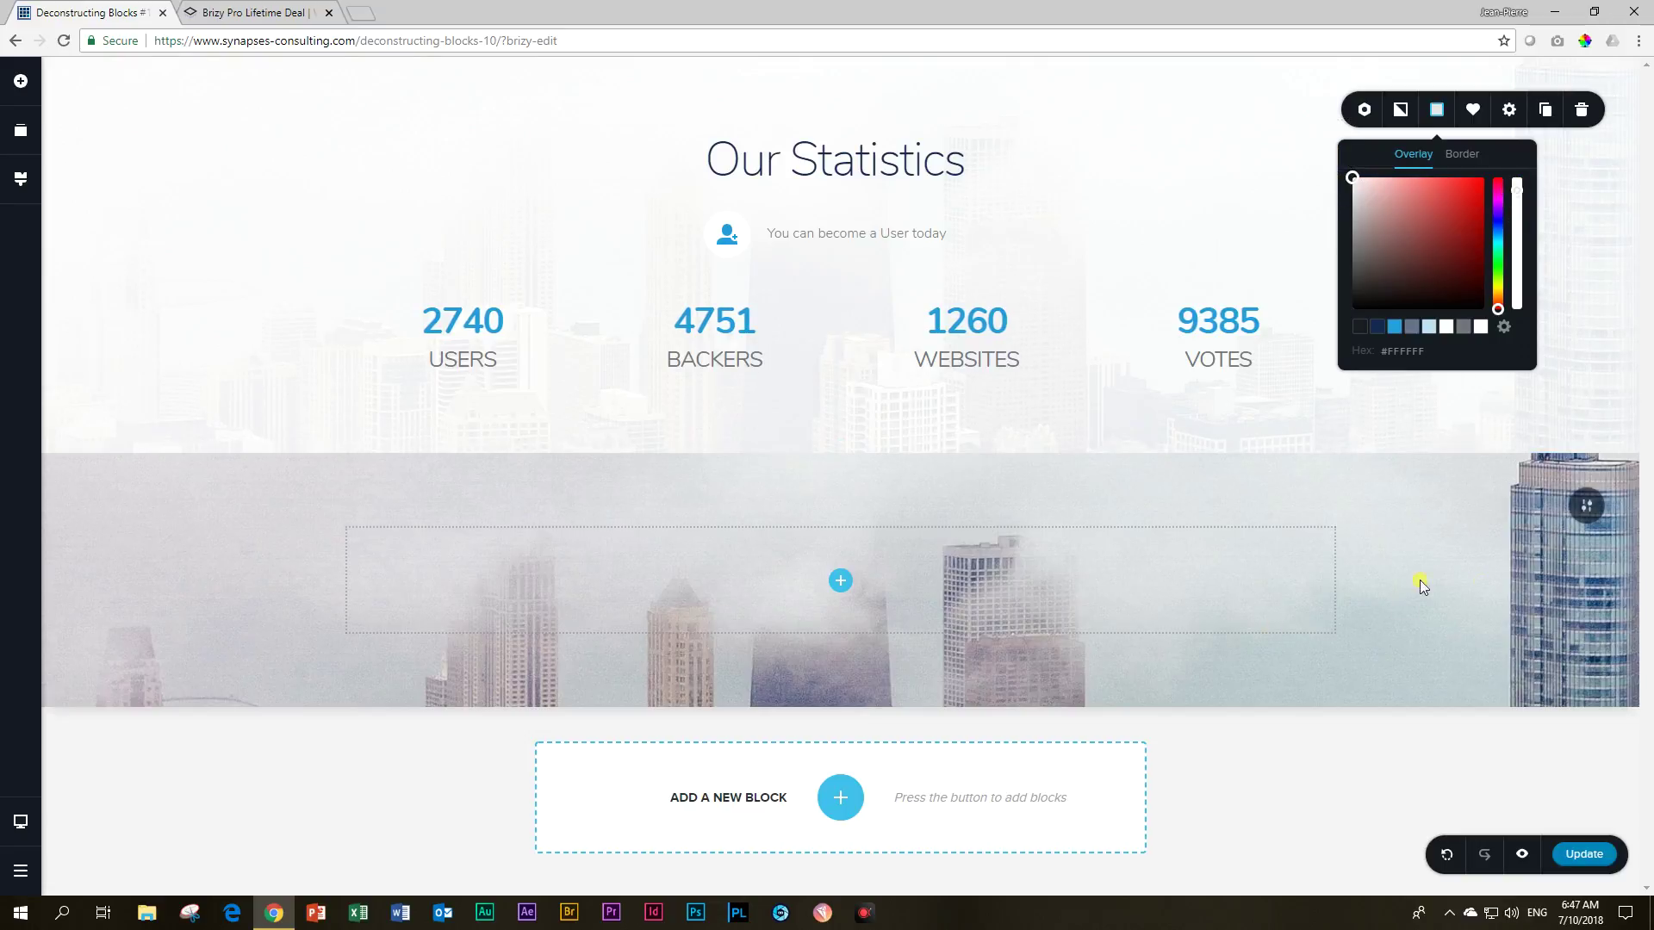
{"action": "left_click", "coordinate": [1585, 508]}
Give the lower block a white overlay with slightly reduced opacity.
{"action": "left_click", "coordinate": [1588, 514]}
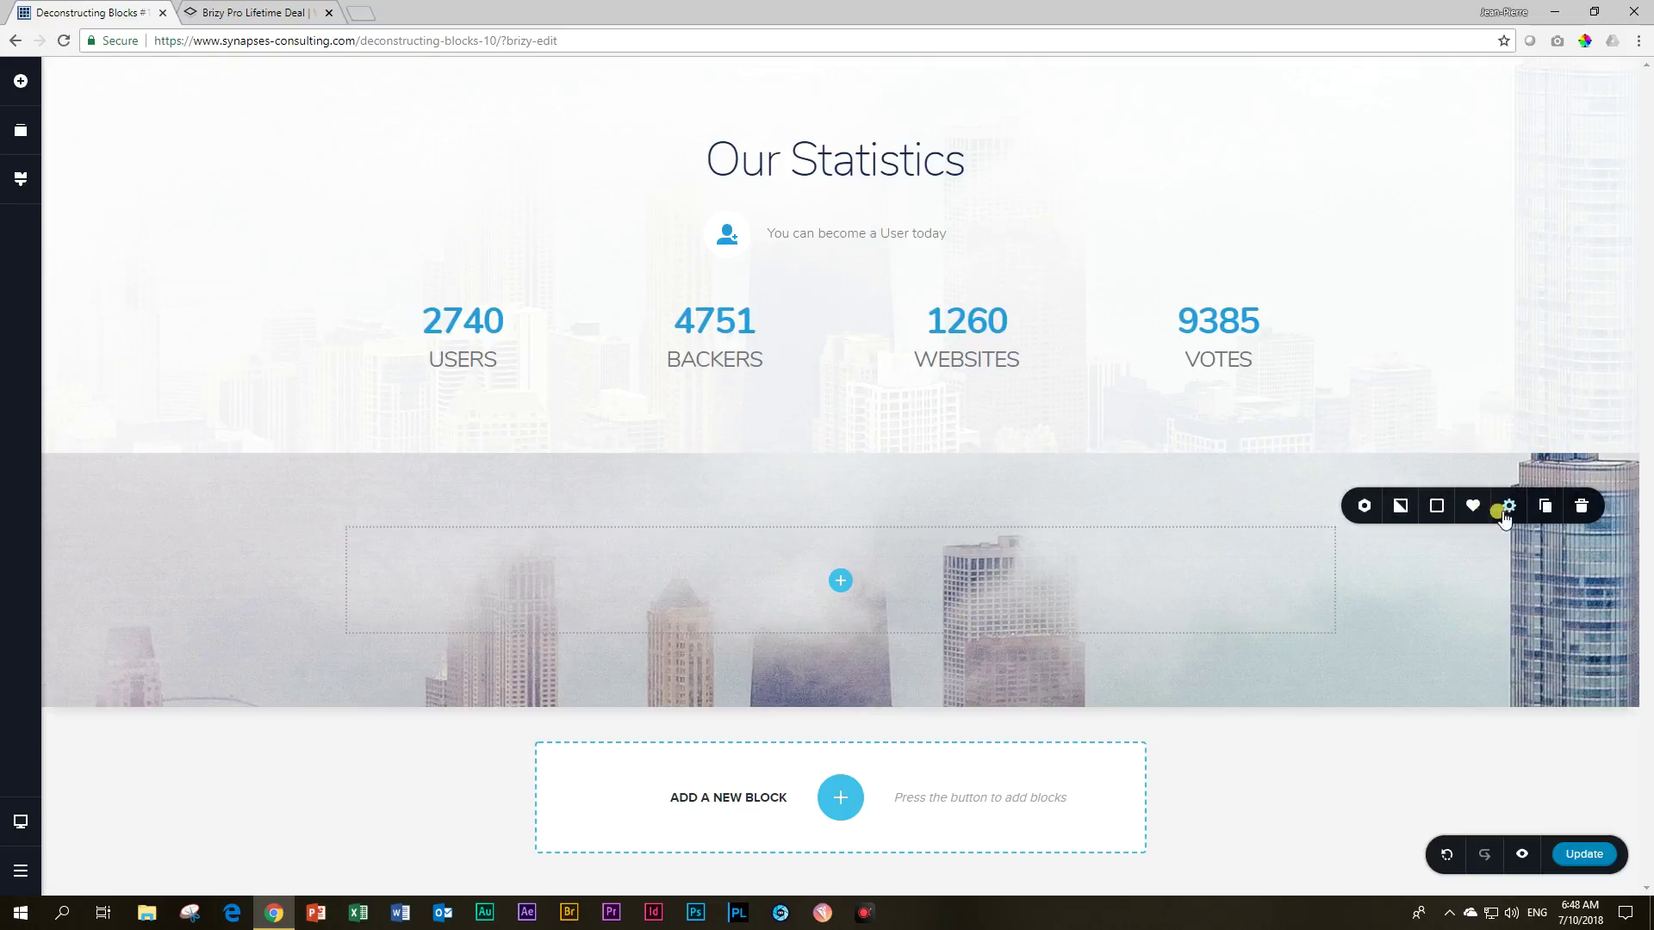
{"action": "left_click", "coordinate": [1434, 508]}
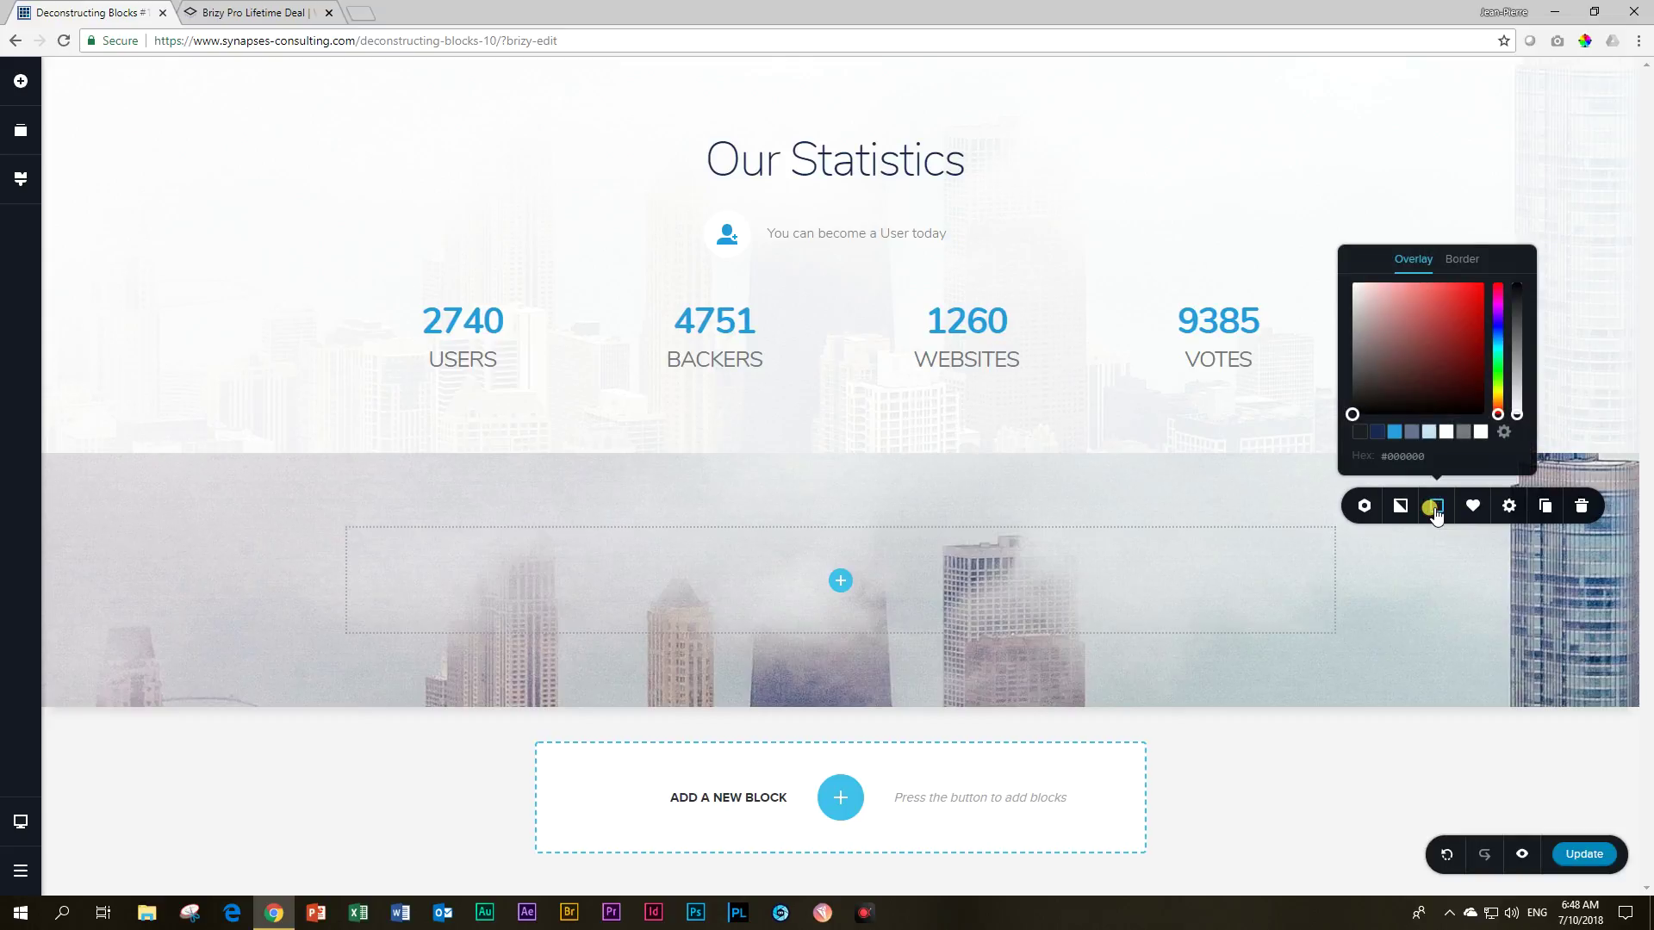
{"action": "left_click", "coordinate": [1444, 434]}
{"action": "left_click_drag", "start_coordinate": [1516, 292], "coordinate": [1515, 302]}
{"action": "left_click", "coordinate": [1488, 619]}
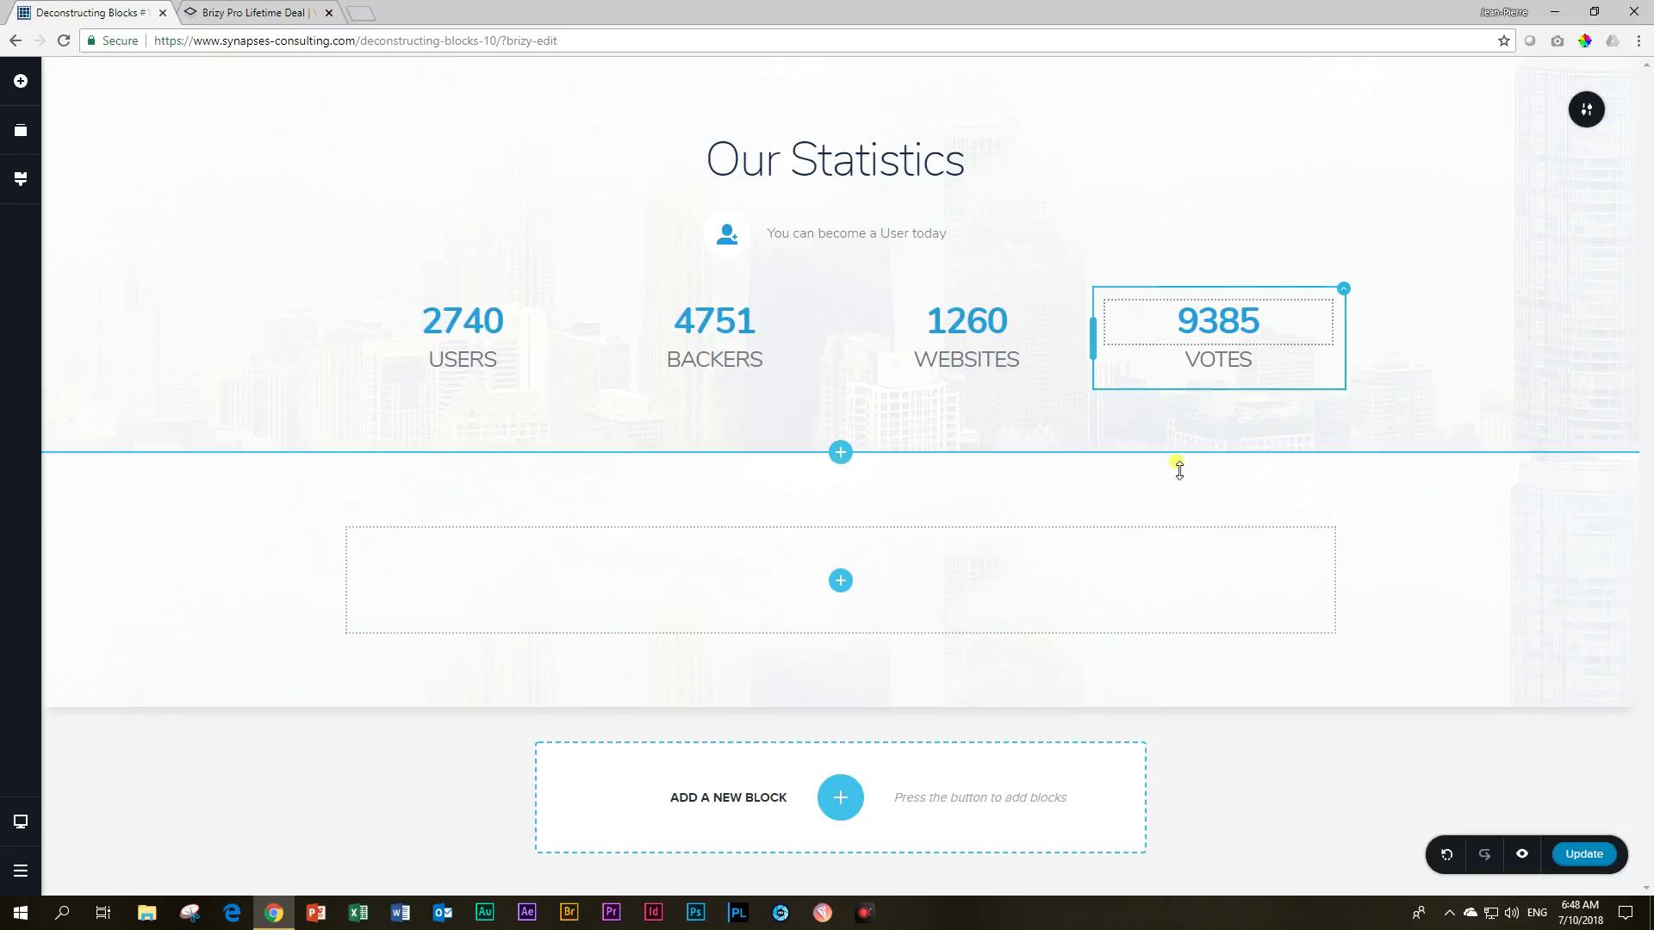
Shift the lower block's background image focal point slightly down and view its layout settings.
{"action": "mouse_move", "coordinate": [1579, 510]}
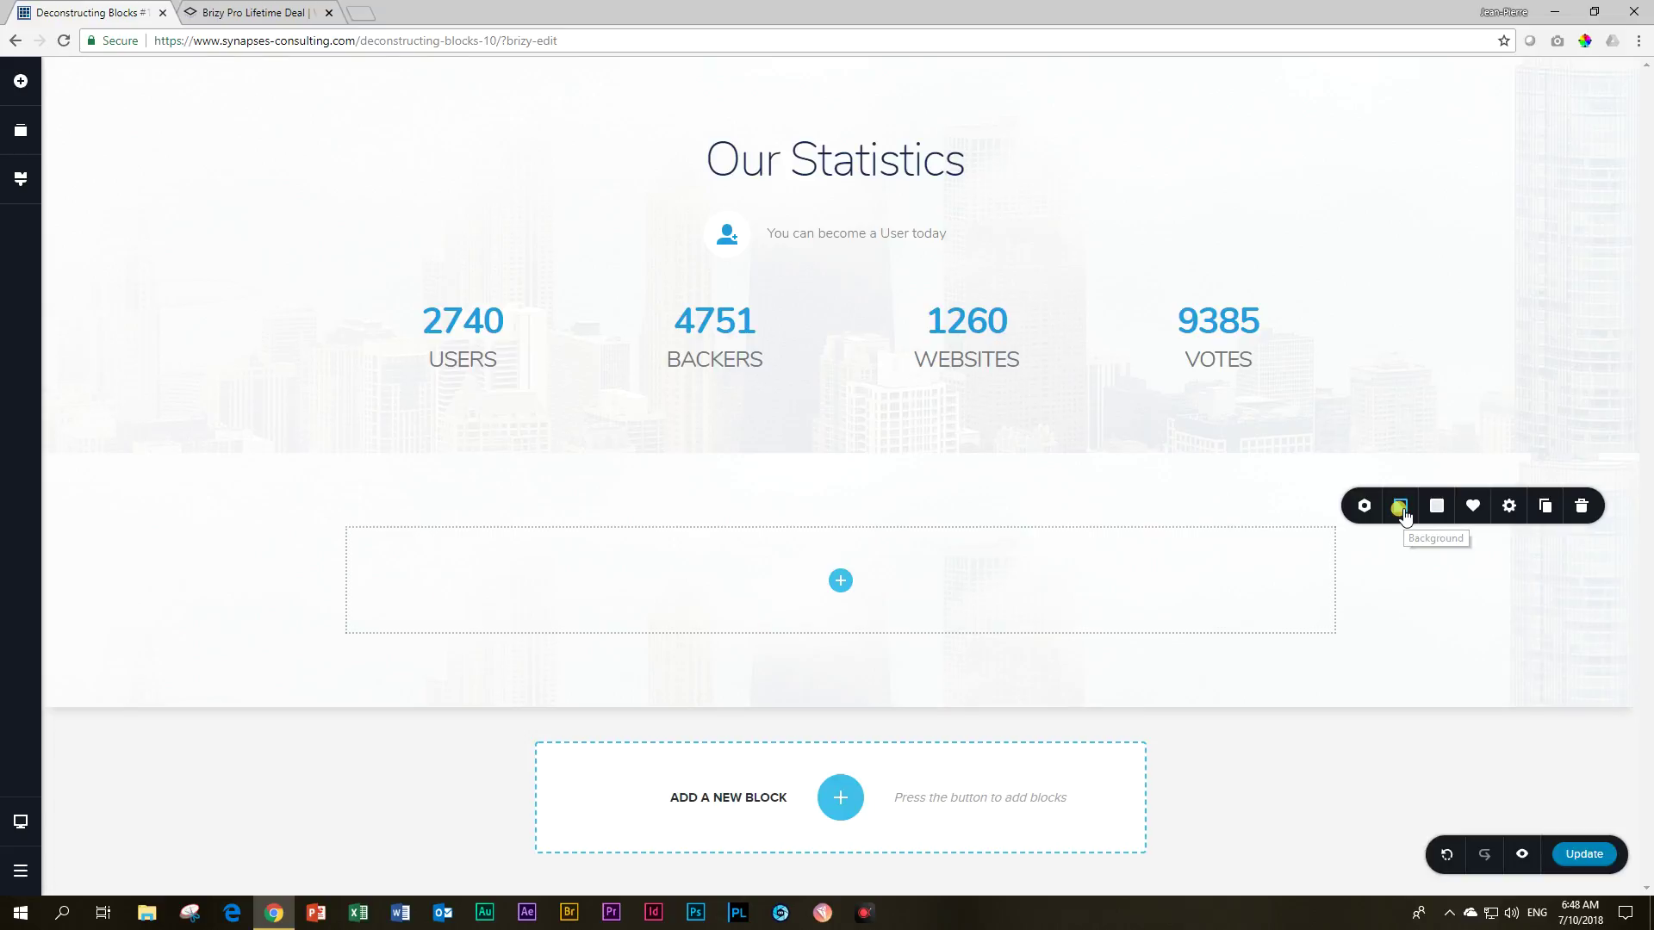
{"action": "left_click", "coordinate": [1401, 508]}
{"action": "left_click_drag", "start_coordinate": [1448, 366], "coordinate": [1451, 376]}
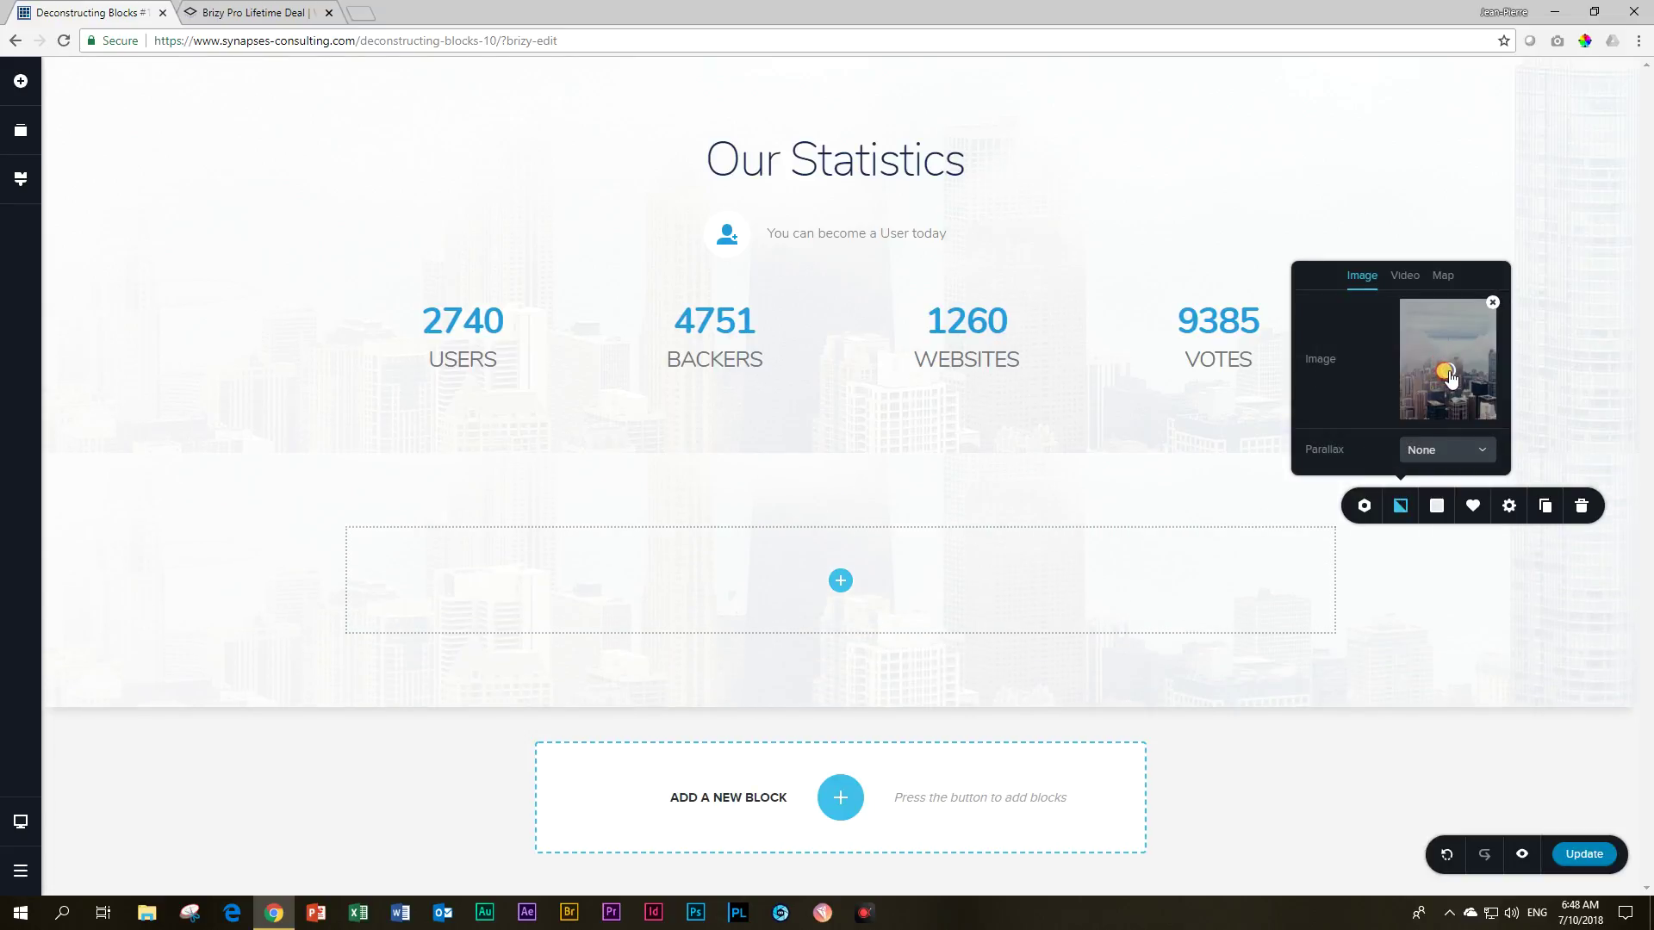
{"action": "left_click", "coordinate": [1570, 588]}
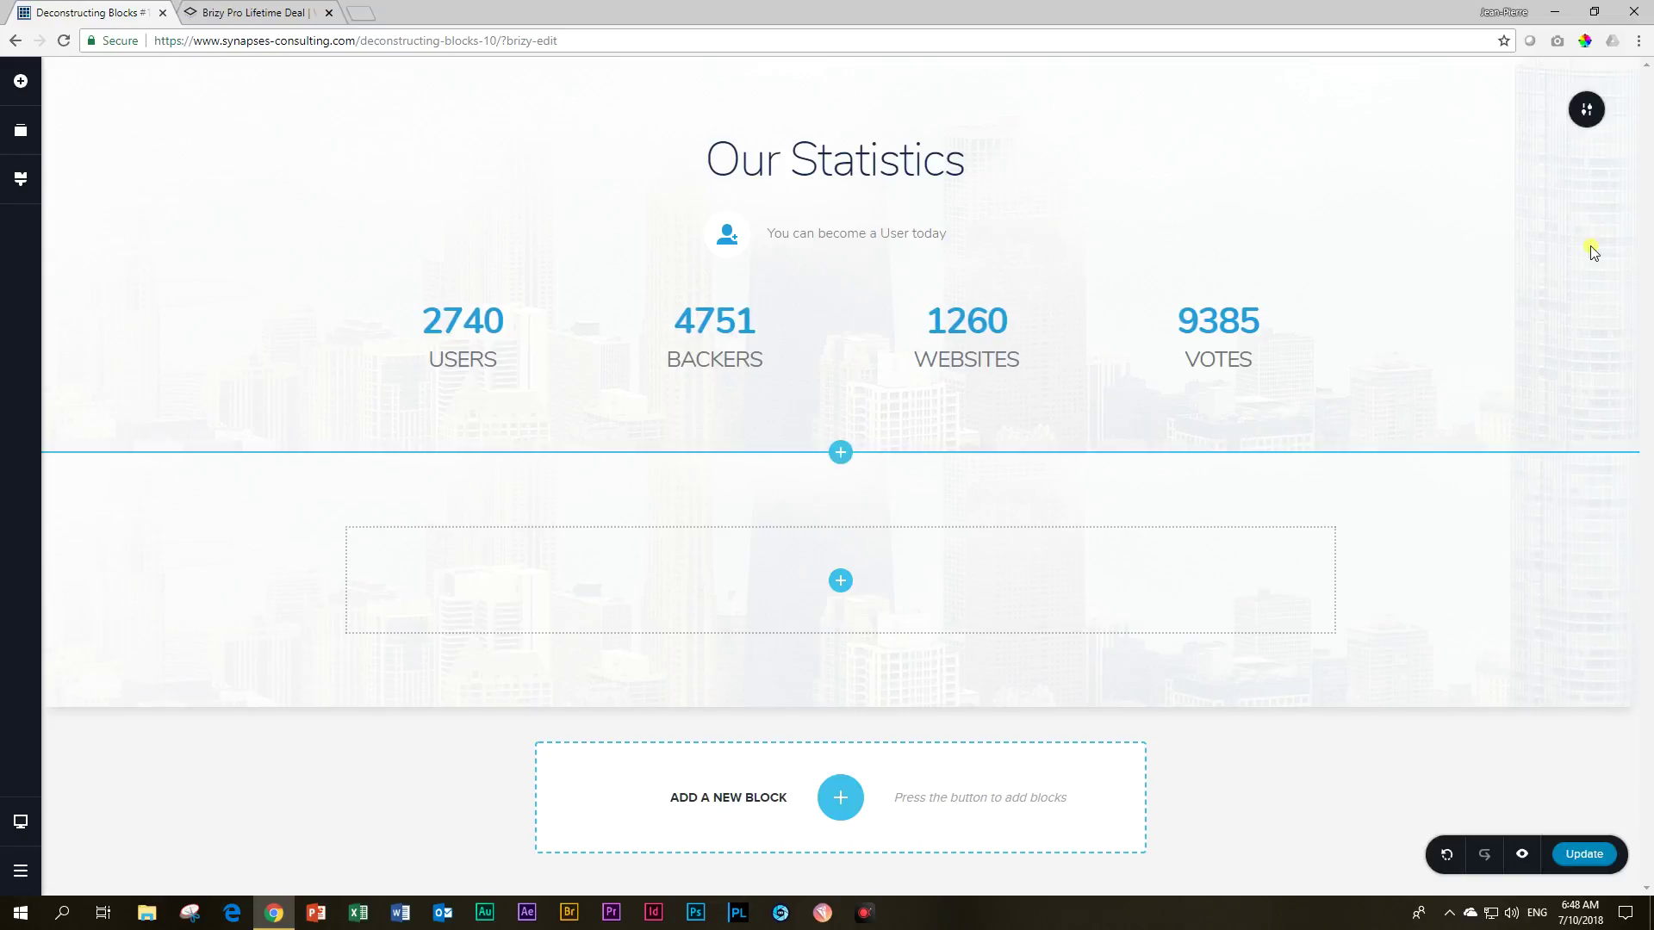
{"action": "mouse_move", "coordinate": [1579, 521]}
{"action": "left_click", "coordinate": [1509, 507]}
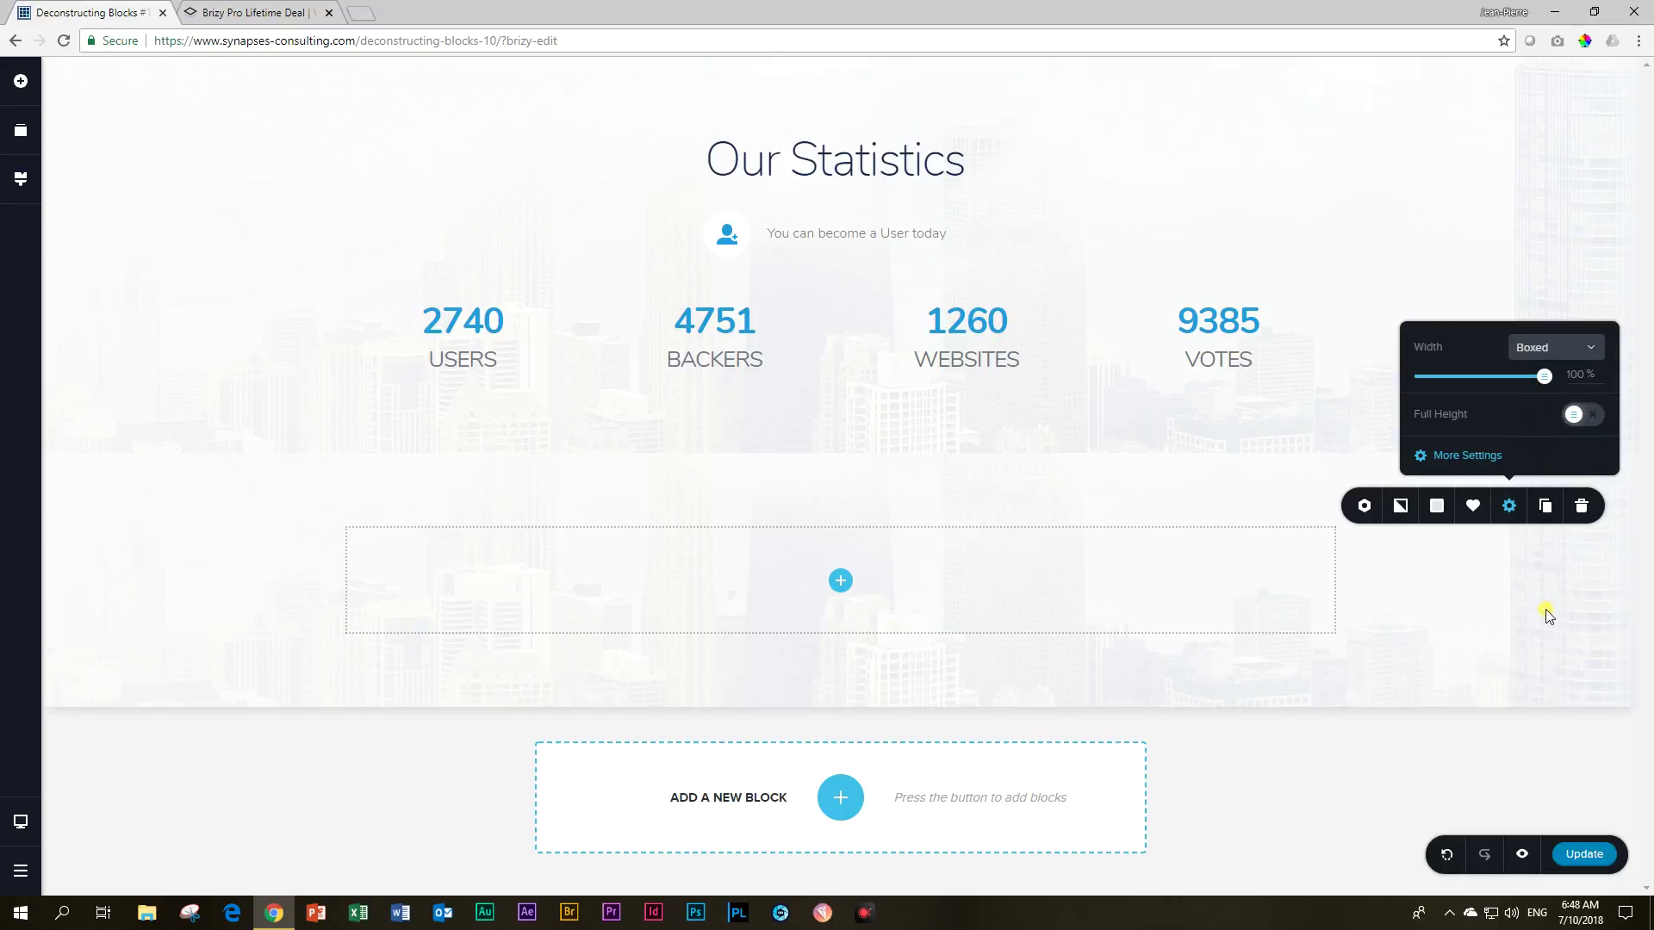
Add a text element to the lower block reading 'Our Statistics', centred.
{"action": "left_click", "coordinate": [21, 81]}
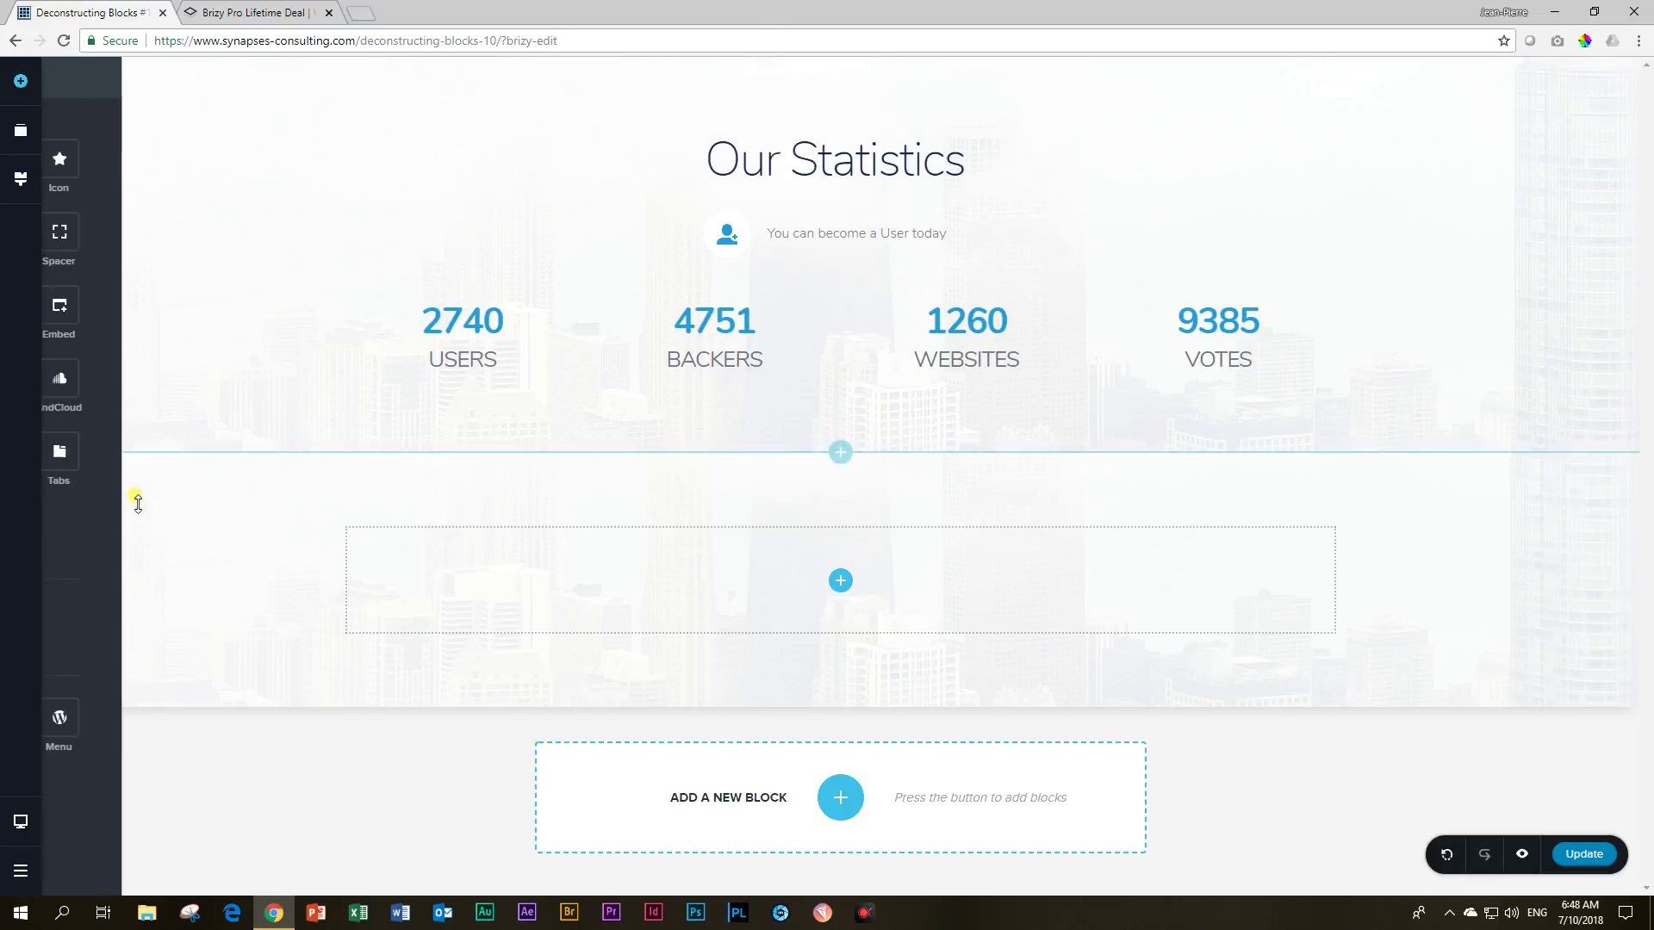
{"action": "left_click_drag", "start_coordinate": [95, 168], "coordinate": [829, 584]}
{"action": "double_click", "coordinate": [822, 538]}
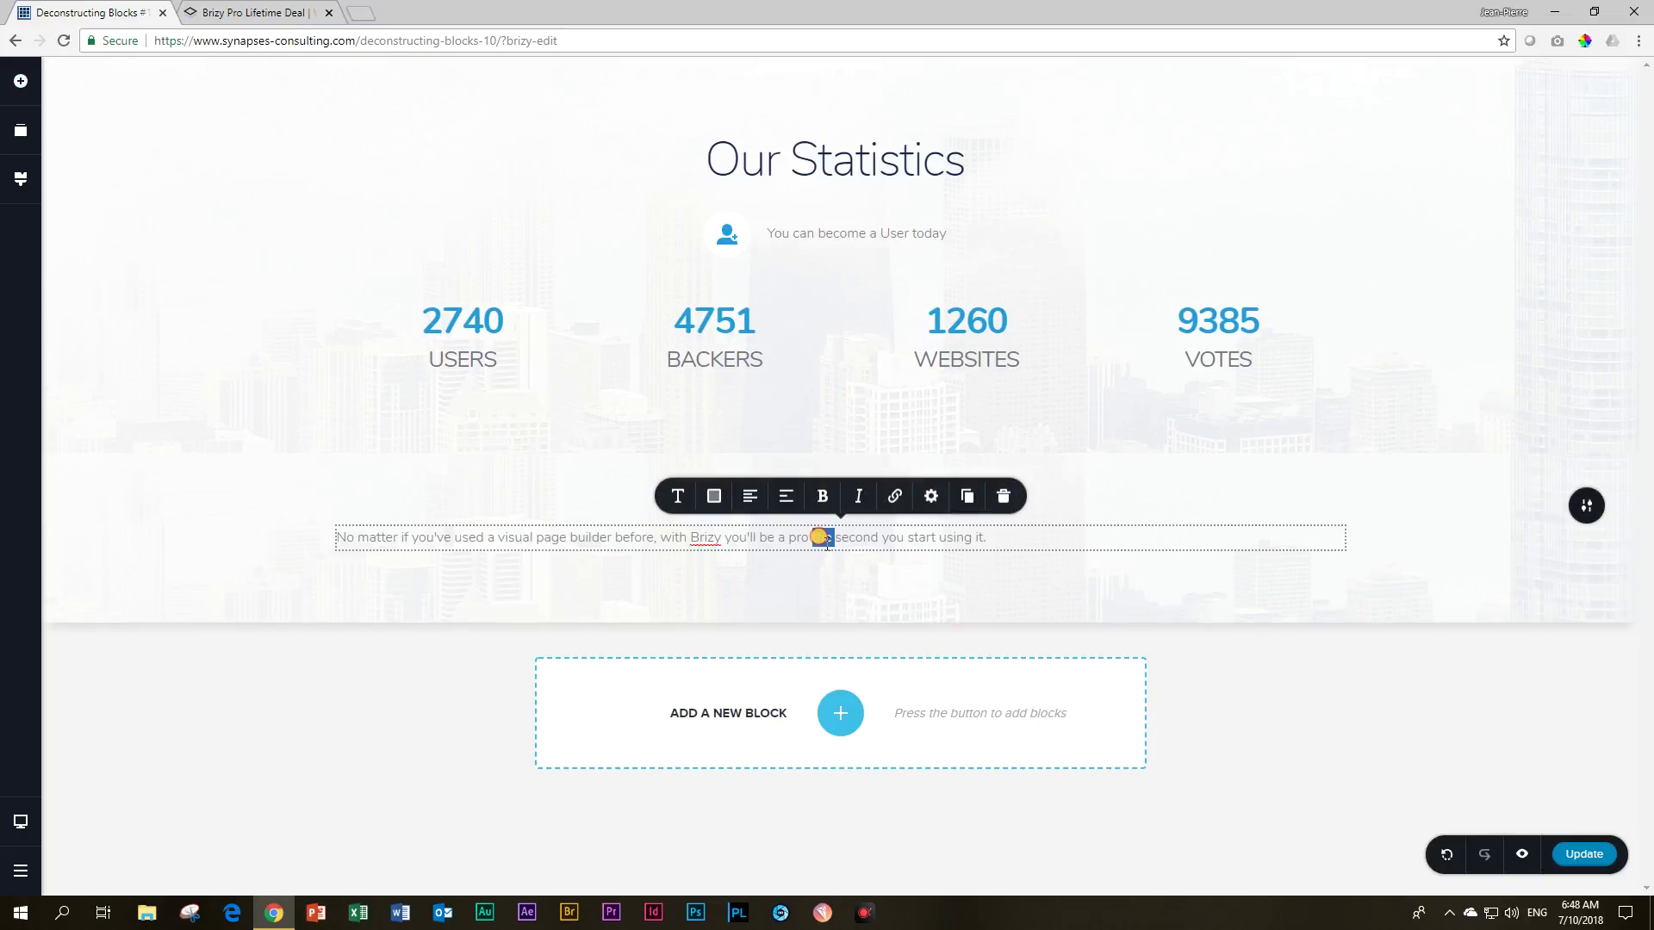
{"action": "triple_click", "coordinate": [823, 537]}
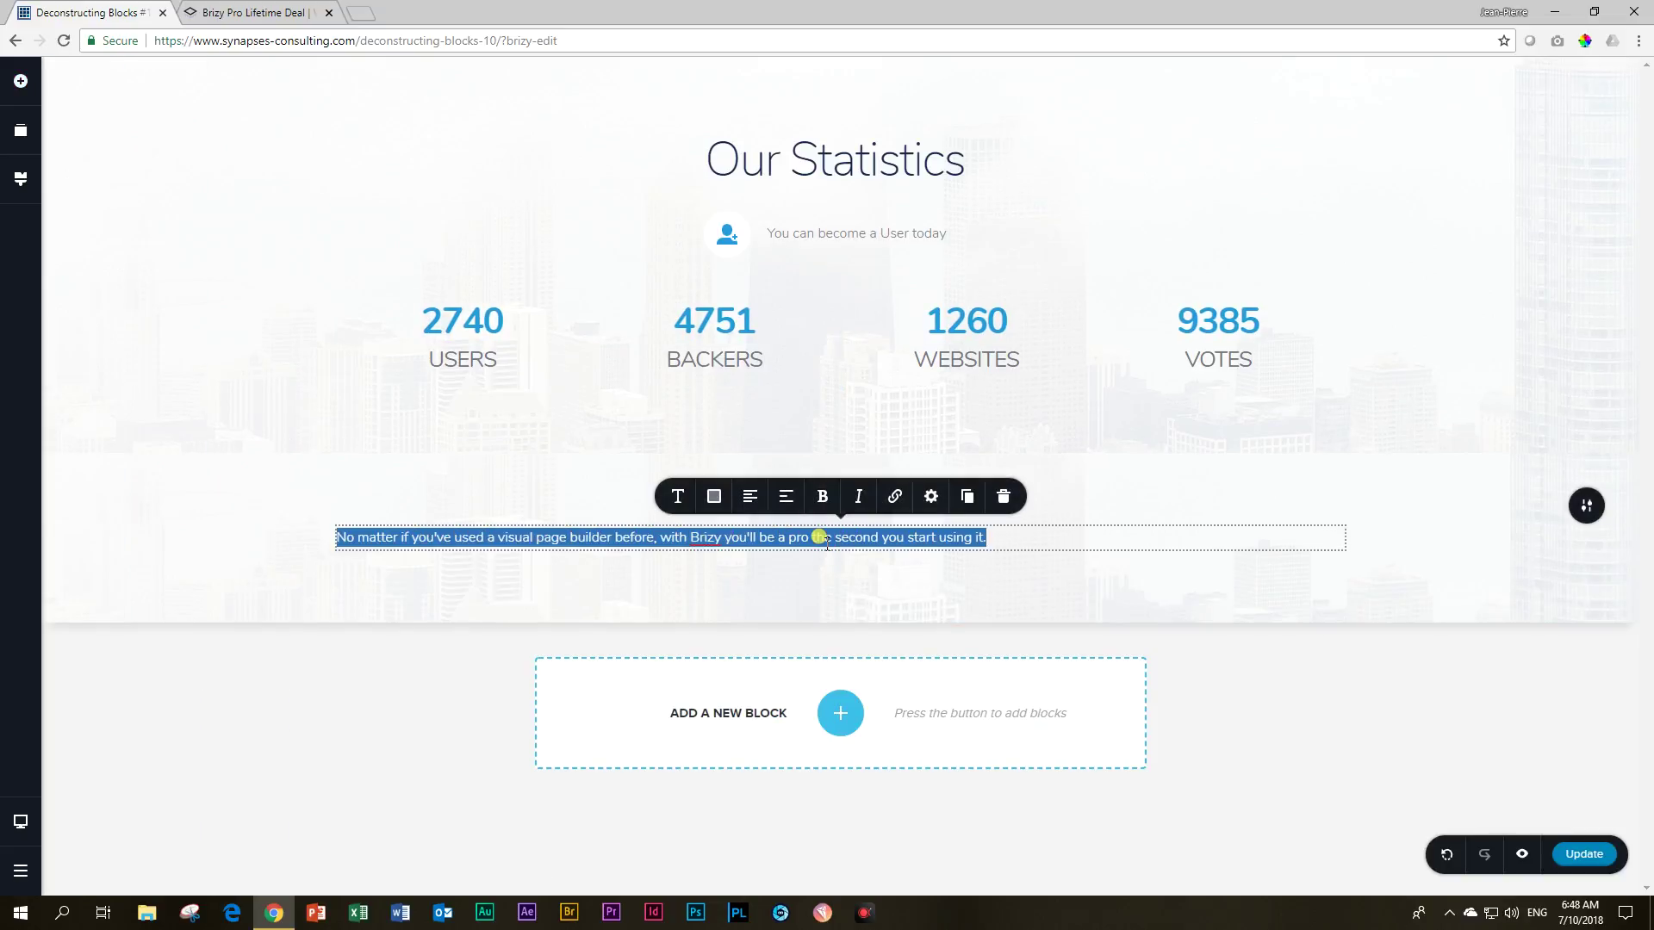
{"action": "type", "text": "Our Statistics"}
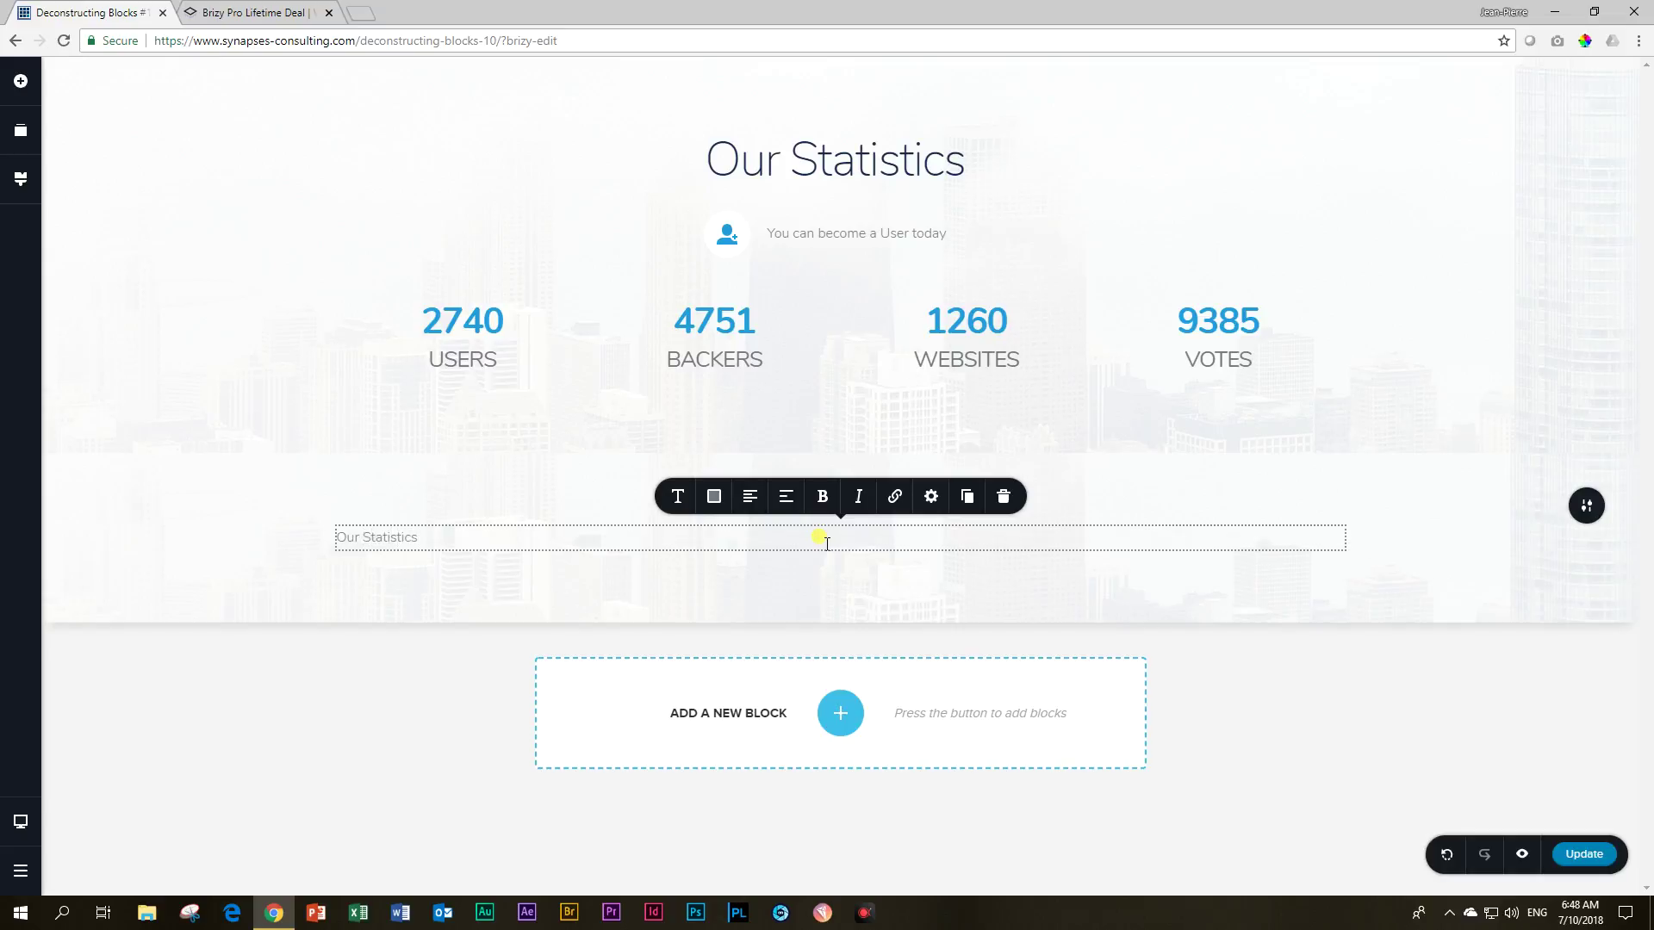
{"action": "left_click", "coordinate": [749, 496]}
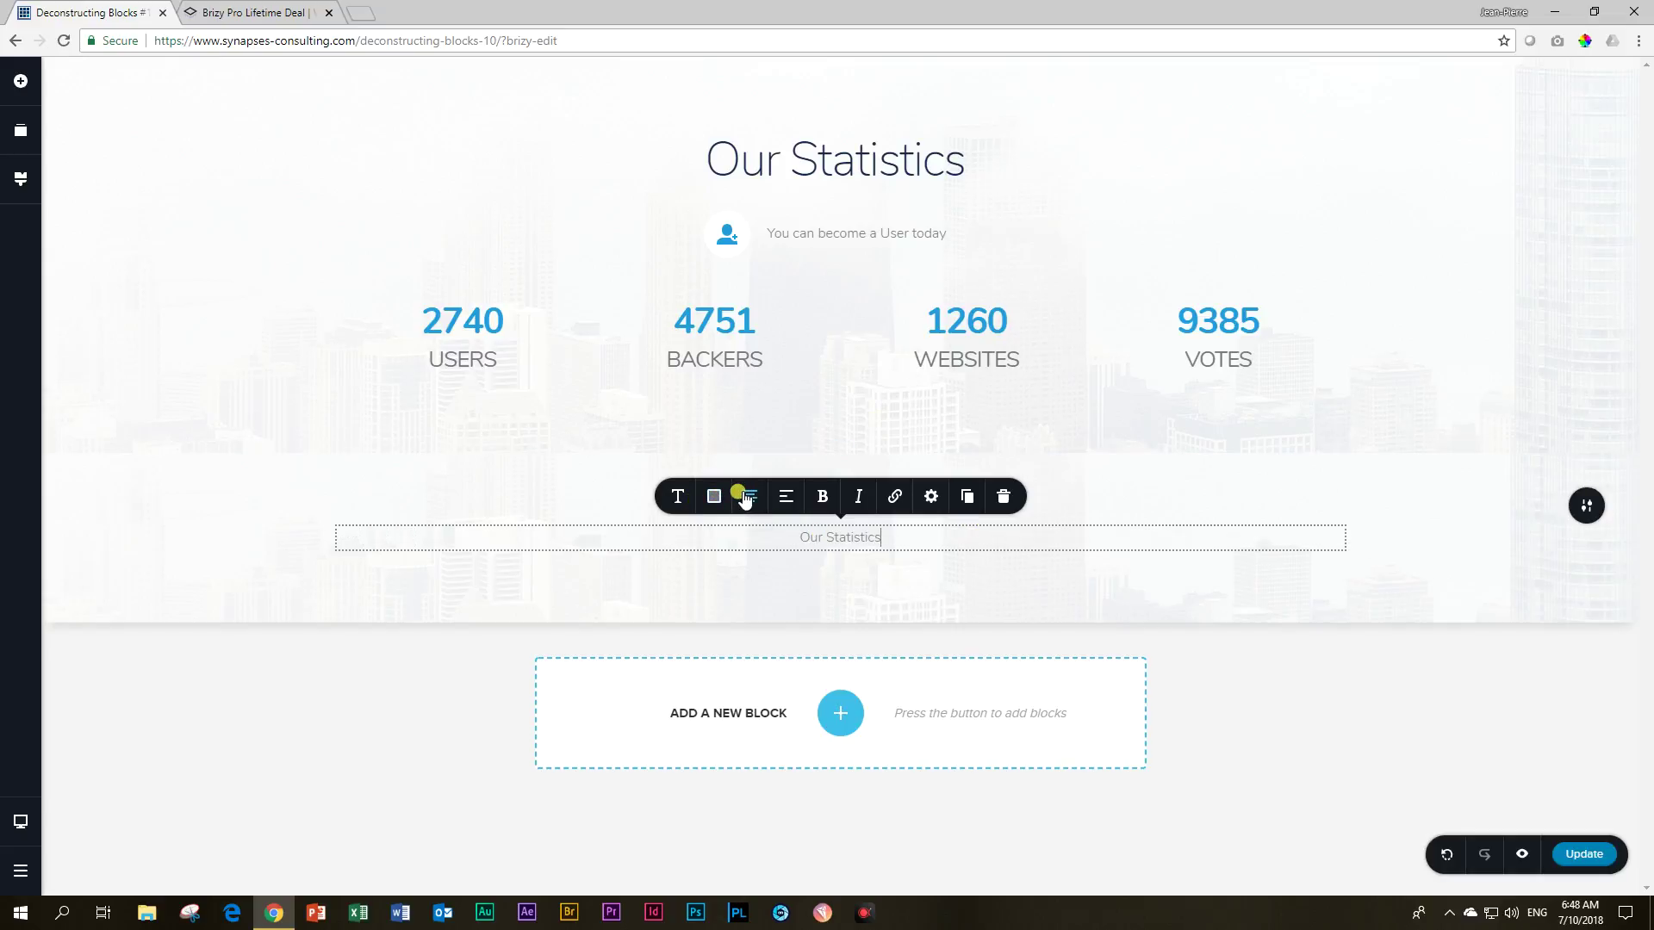
Style the lower text as Heading 1 in dark navy #142850, matching the top heading.
{"action": "left_click", "coordinate": [784, 162]}
{"action": "left_click", "coordinate": [678, 91]}
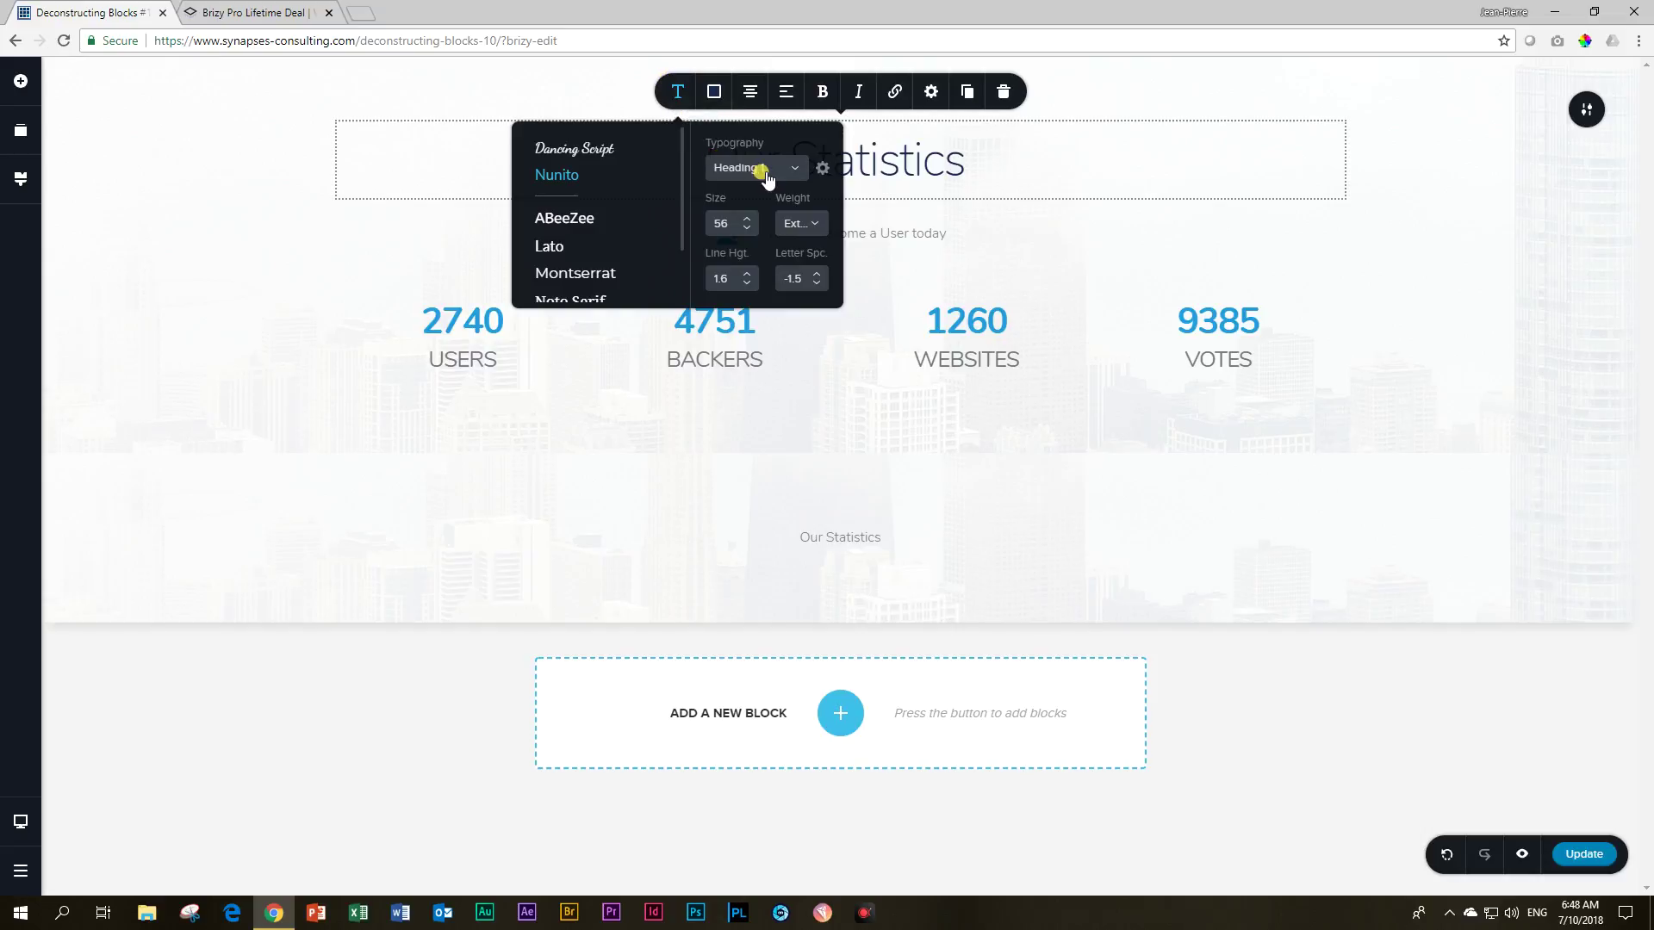
{"action": "left_click", "coordinate": [714, 91]}
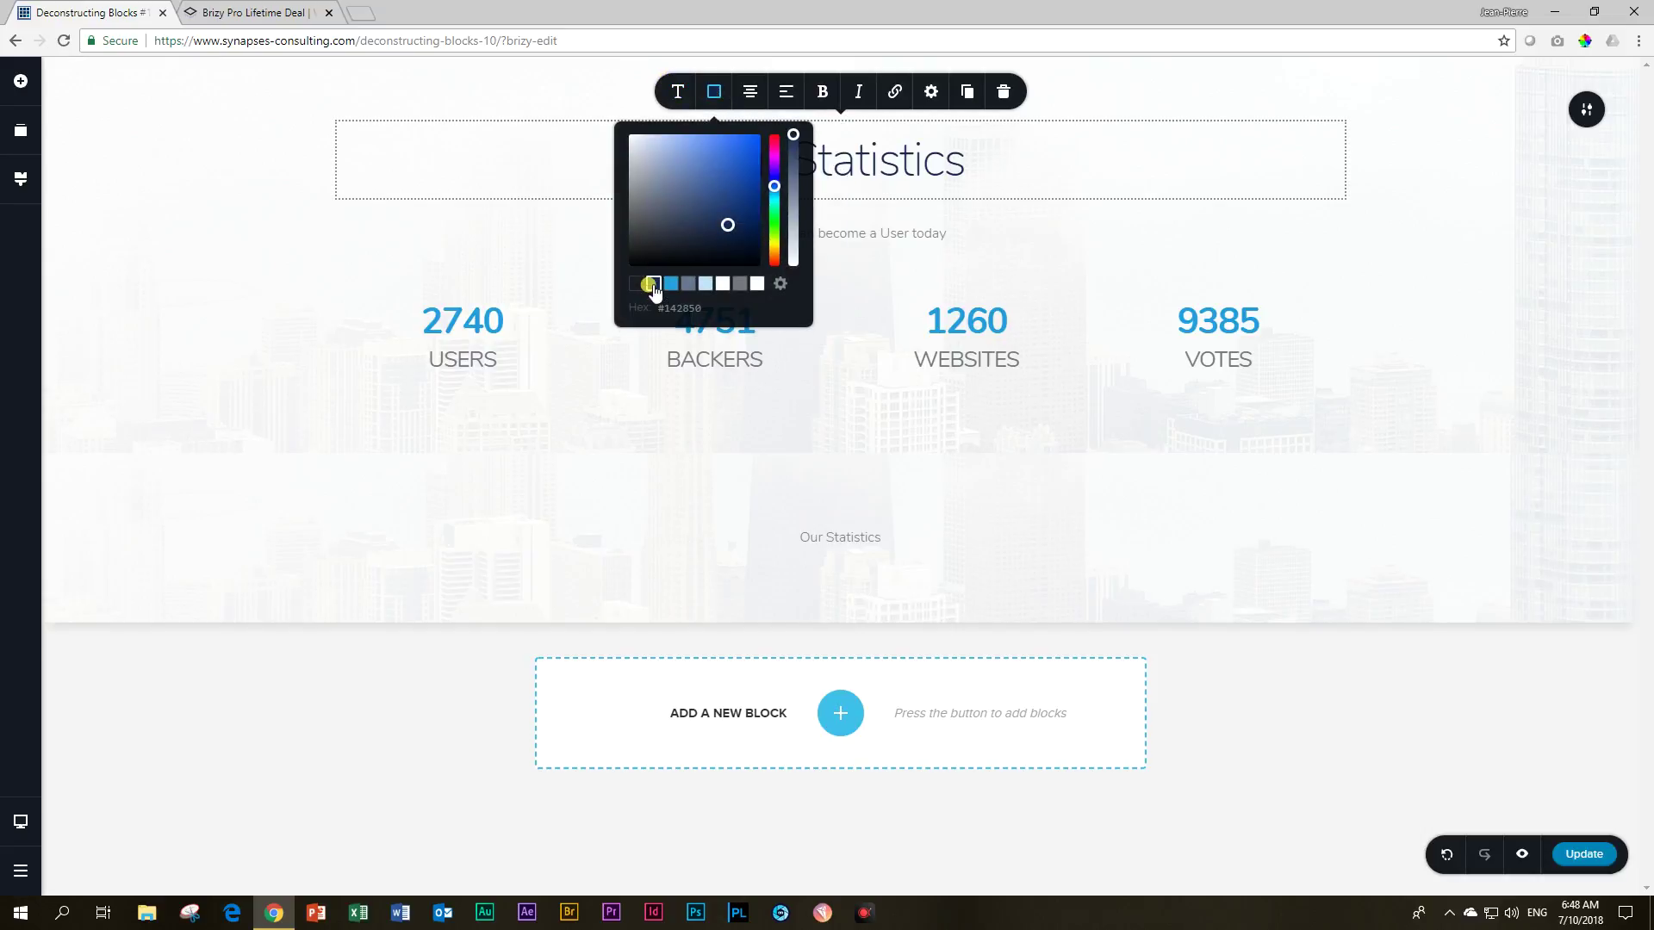
{"action": "left_click", "coordinate": [819, 541]}
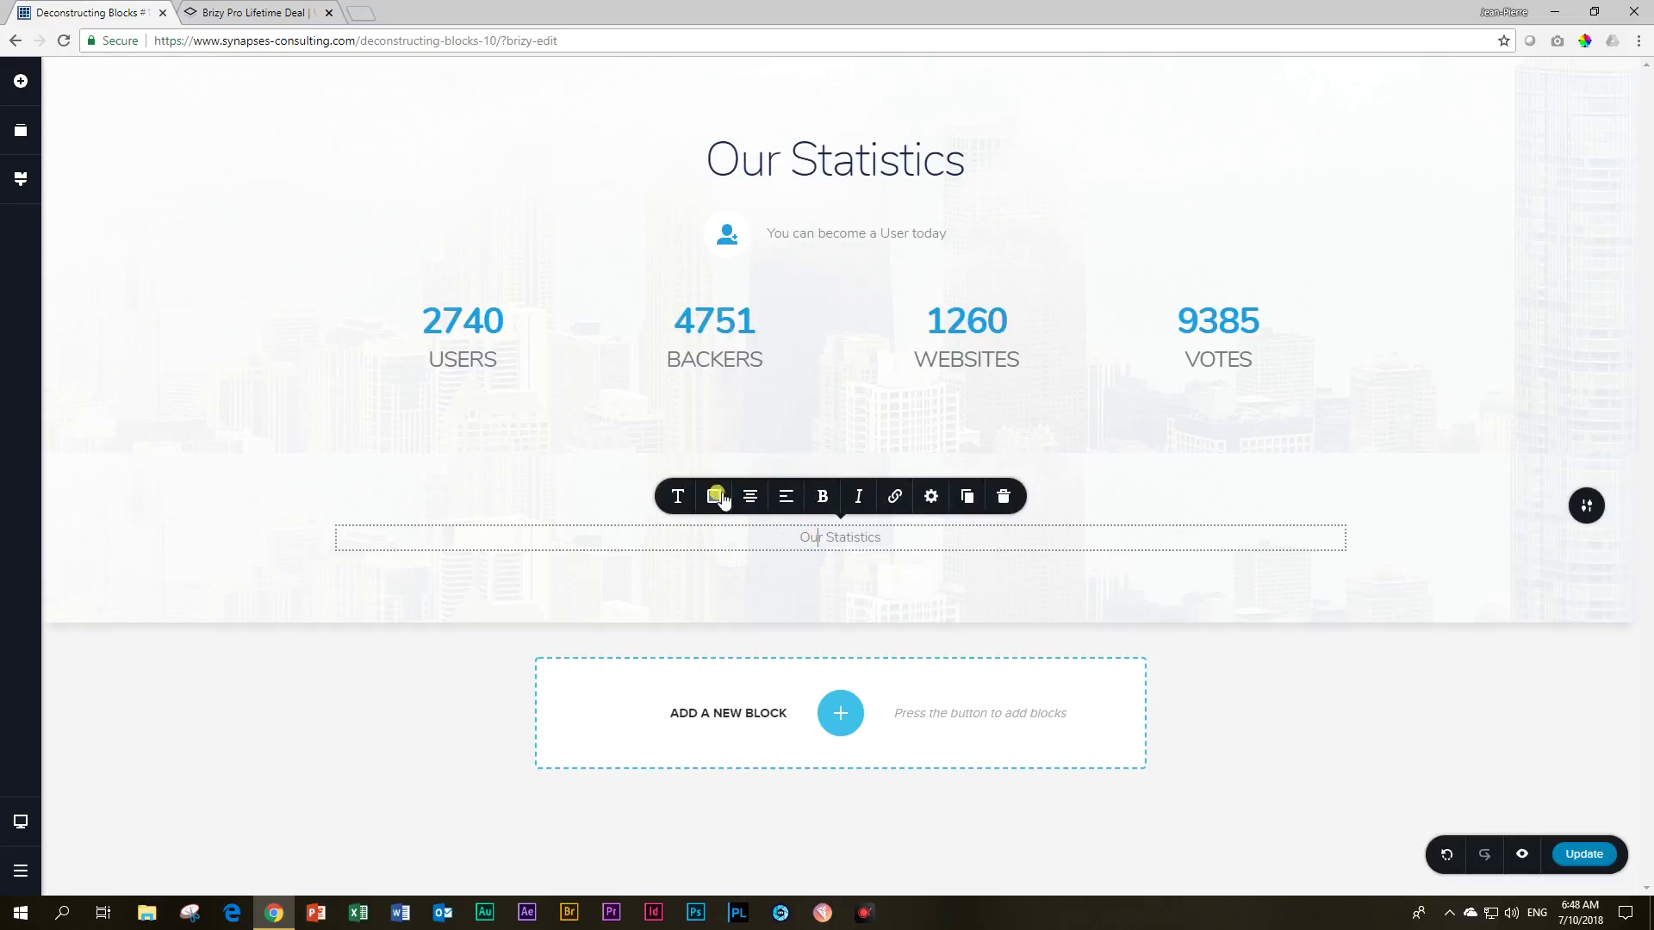
{"action": "left_click", "coordinate": [678, 496]}
{"action": "left_click", "coordinate": [776, 327]}
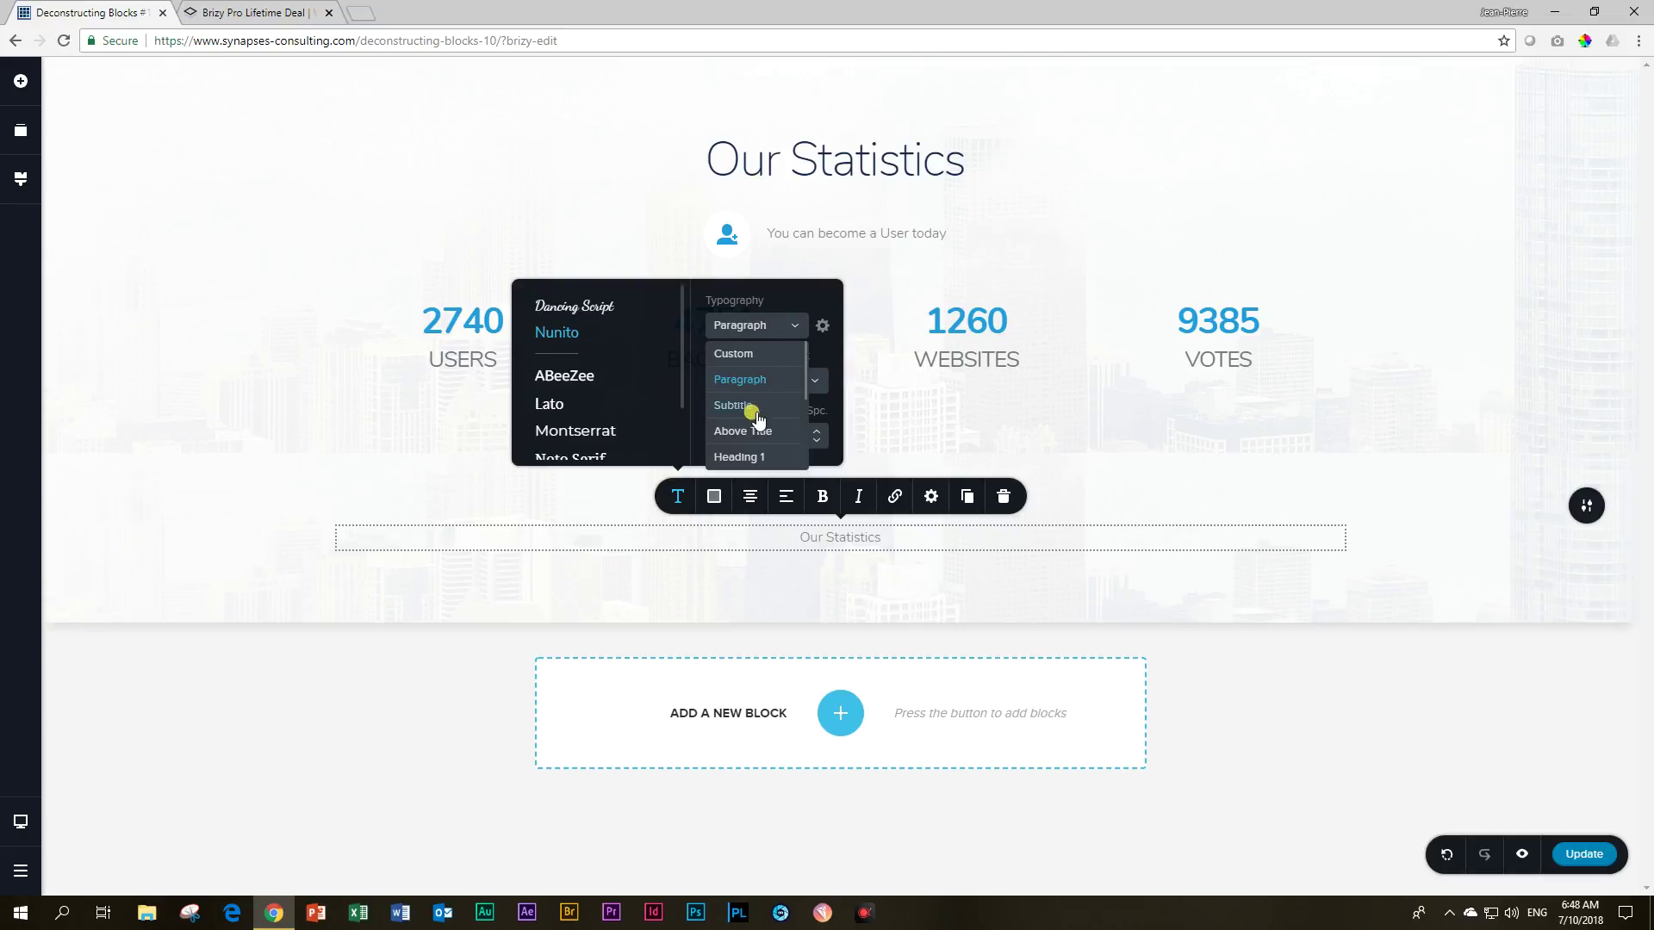
{"action": "left_click", "coordinate": [743, 454]}
{"action": "left_click", "coordinate": [712, 504]}
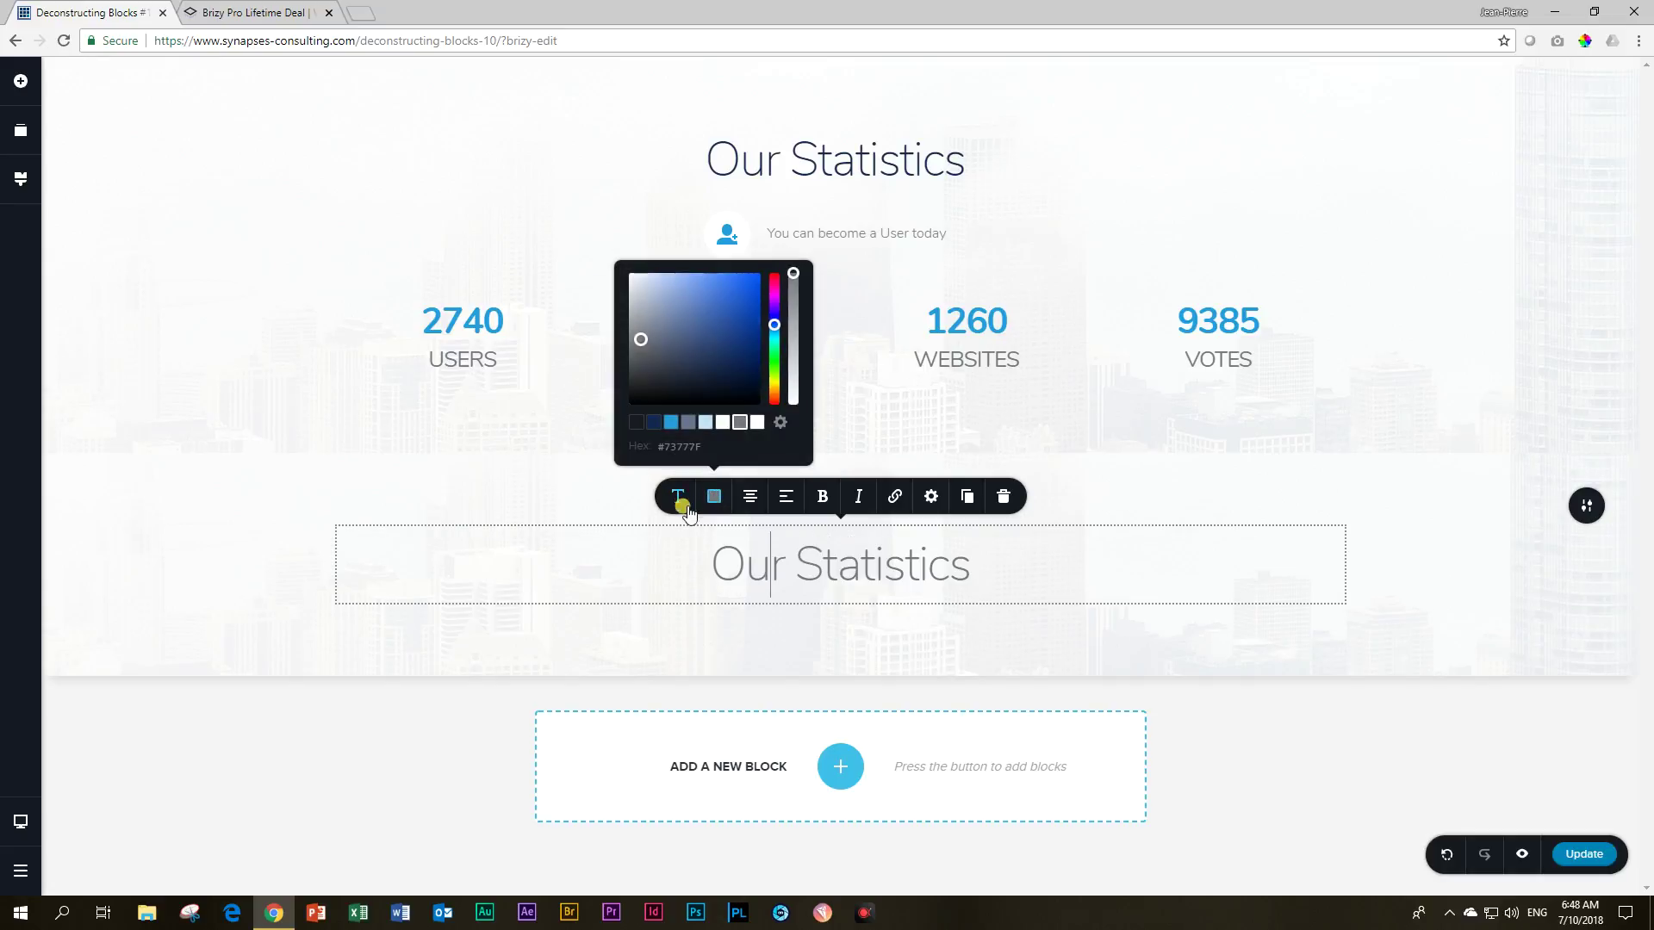
{"action": "left_click", "coordinate": [654, 422]}
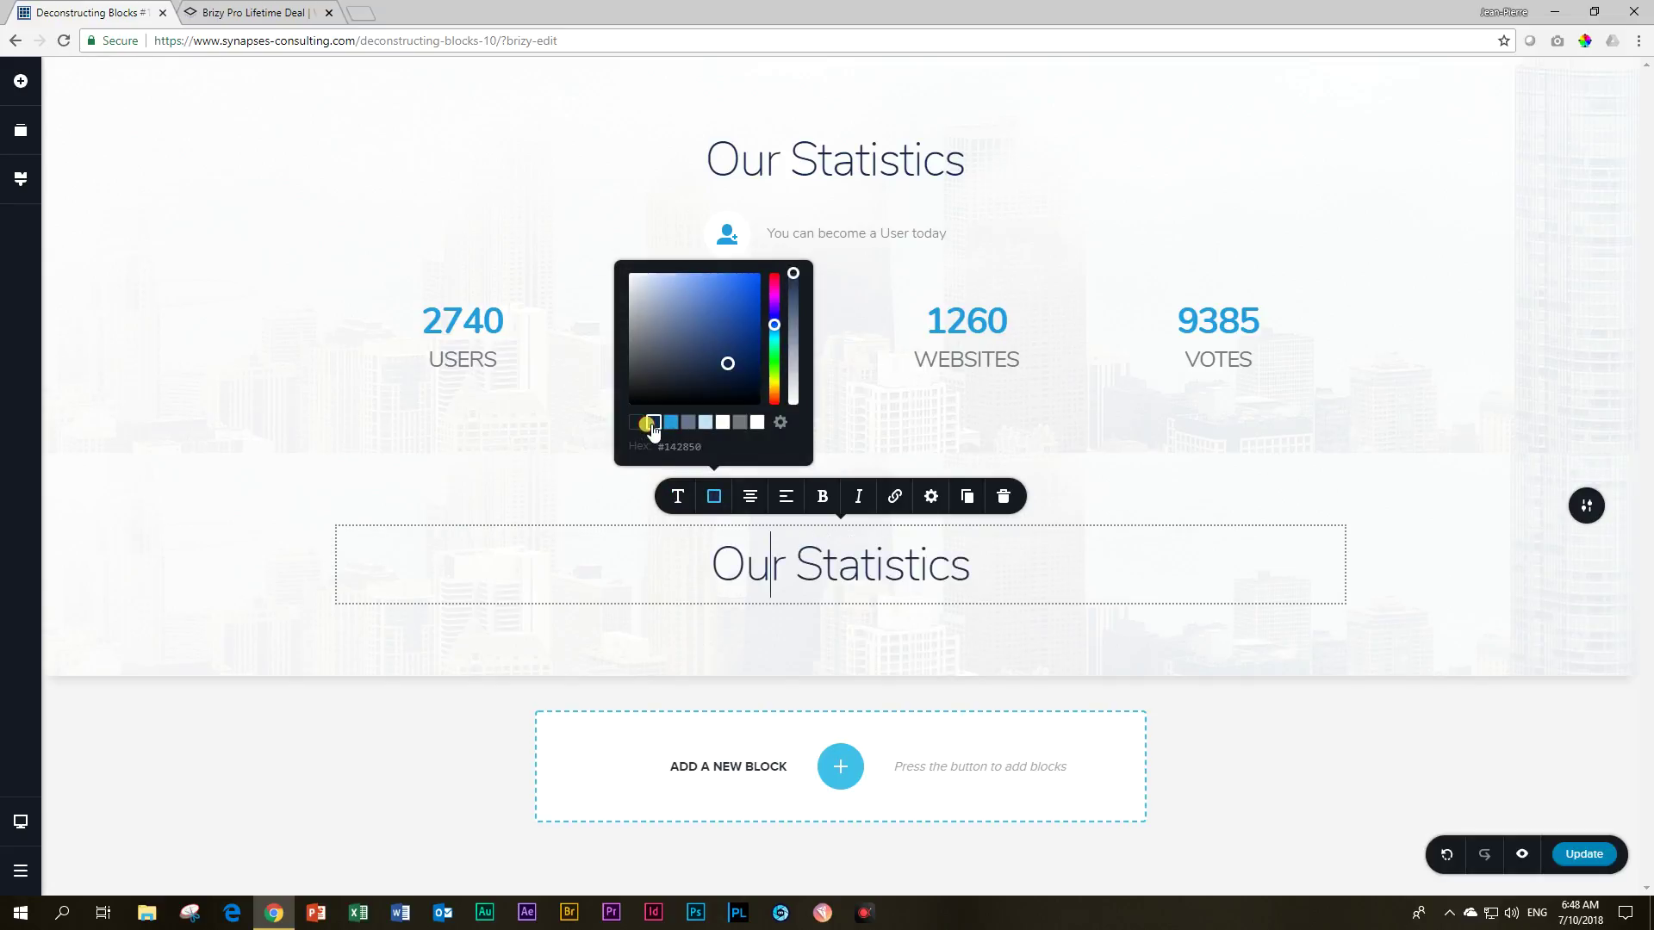
Set the lower heading's HTML tag to H2.
{"action": "left_click", "coordinate": [930, 500]}
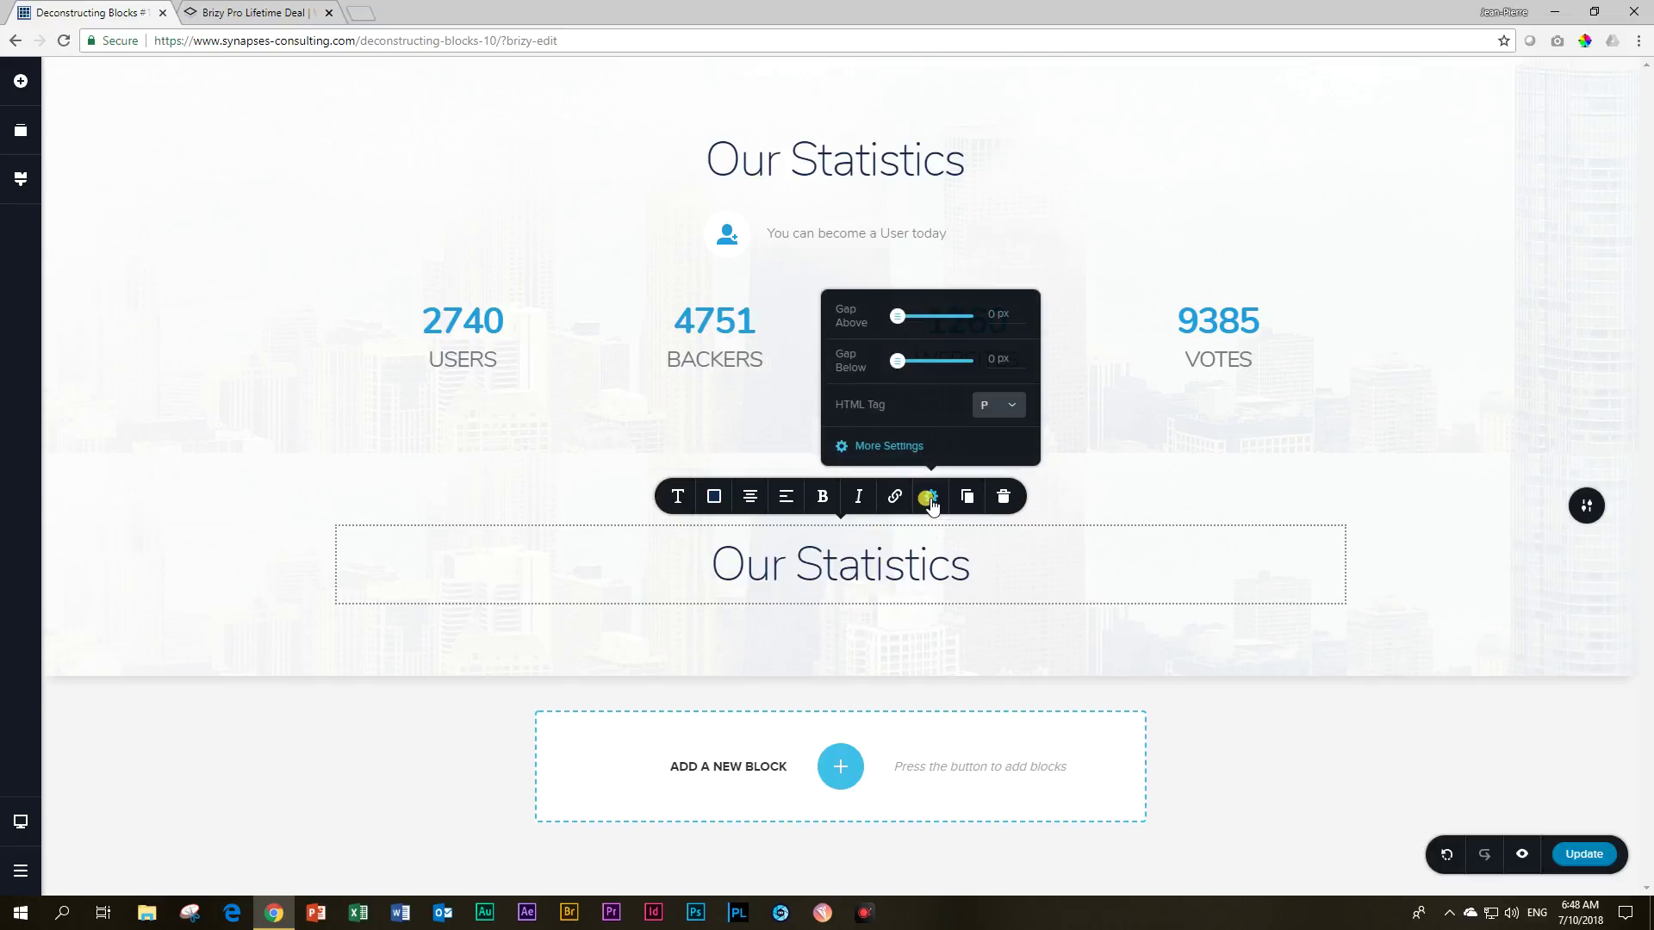
{"action": "left_click", "coordinate": [1004, 407]}
{"action": "left_click", "coordinate": [991, 459]}
{"action": "left_click", "coordinate": [998, 405]}
{"action": "left_click", "coordinate": [990, 487]}
{"action": "left_click", "coordinate": [837, 575]}
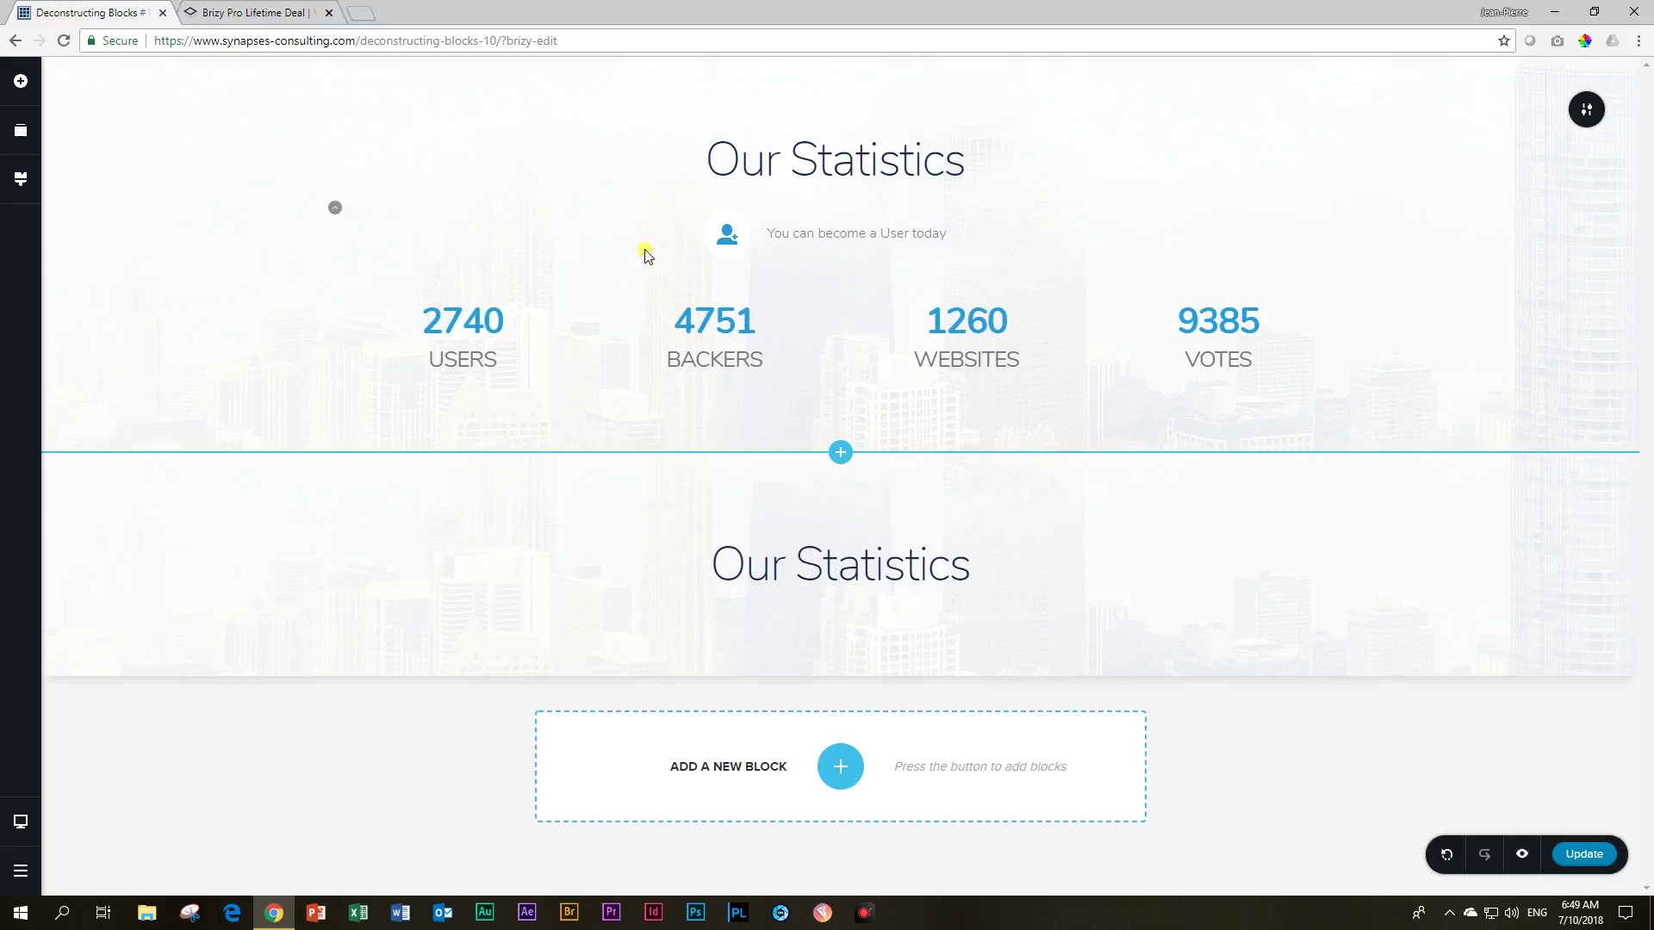
Add a row under the lower heading and delete its right column.
{"action": "left_click", "coordinate": [995, 228]}
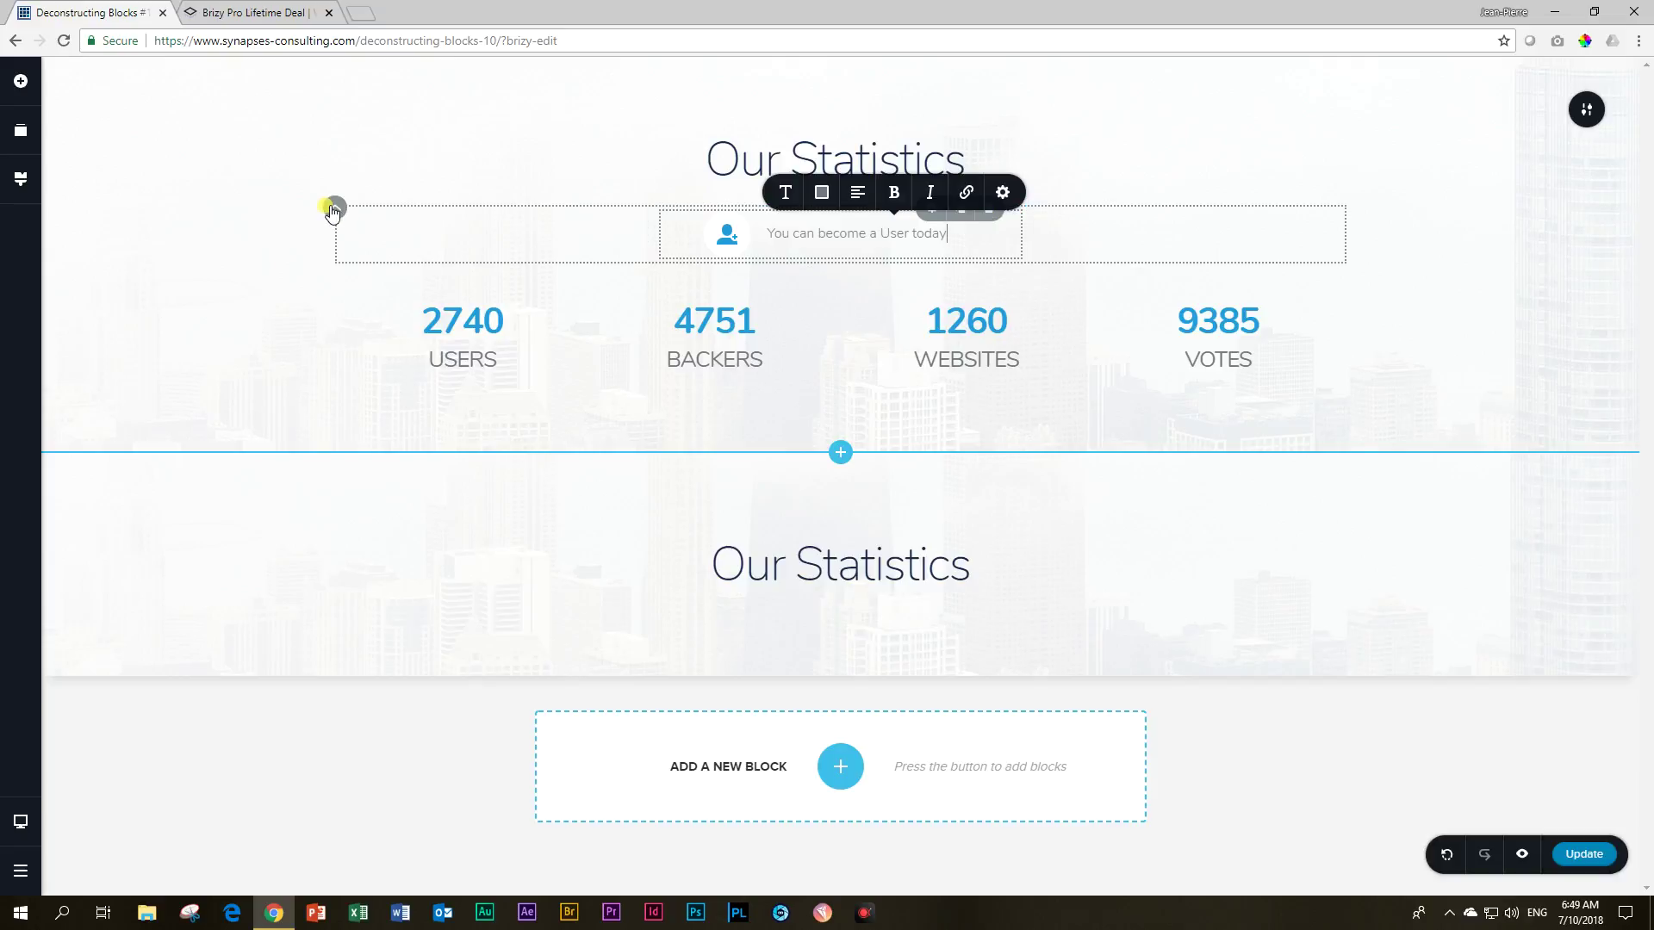
{"action": "left_click", "coordinate": [335, 207]}
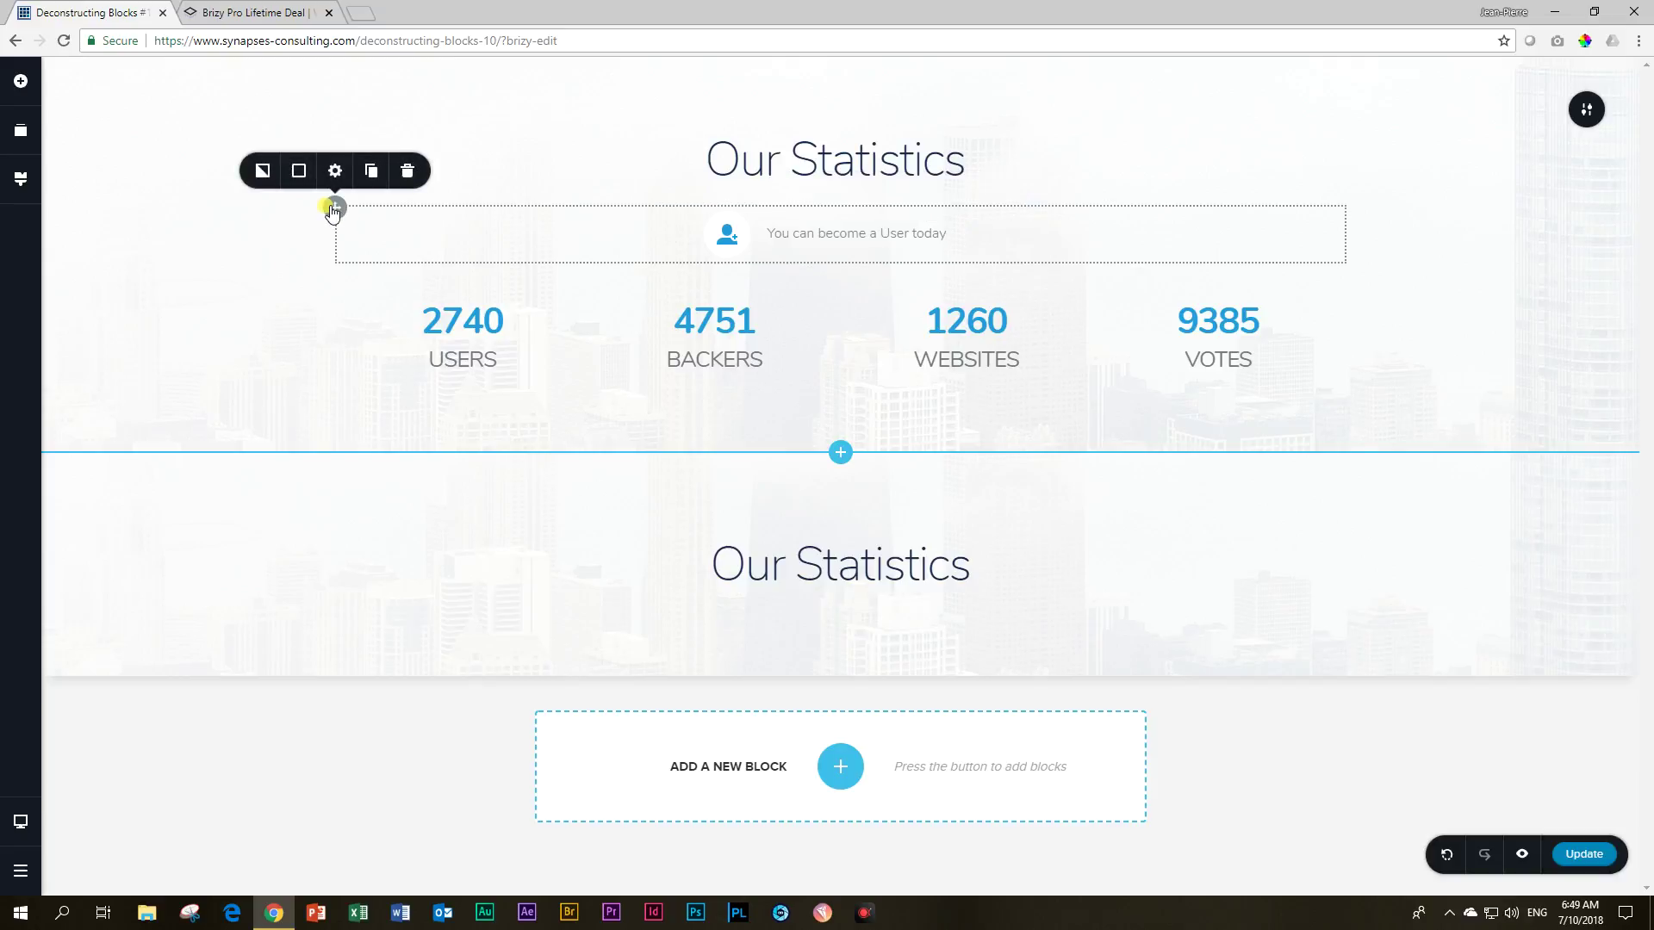
{"action": "left_click", "coordinate": [20, 81]}
{"action": "left_click_drag", "start_coordinate": [99, 624], "coordinate": [707, 603]}
{"action": "left_click", "coordinate": [1336, 626]}
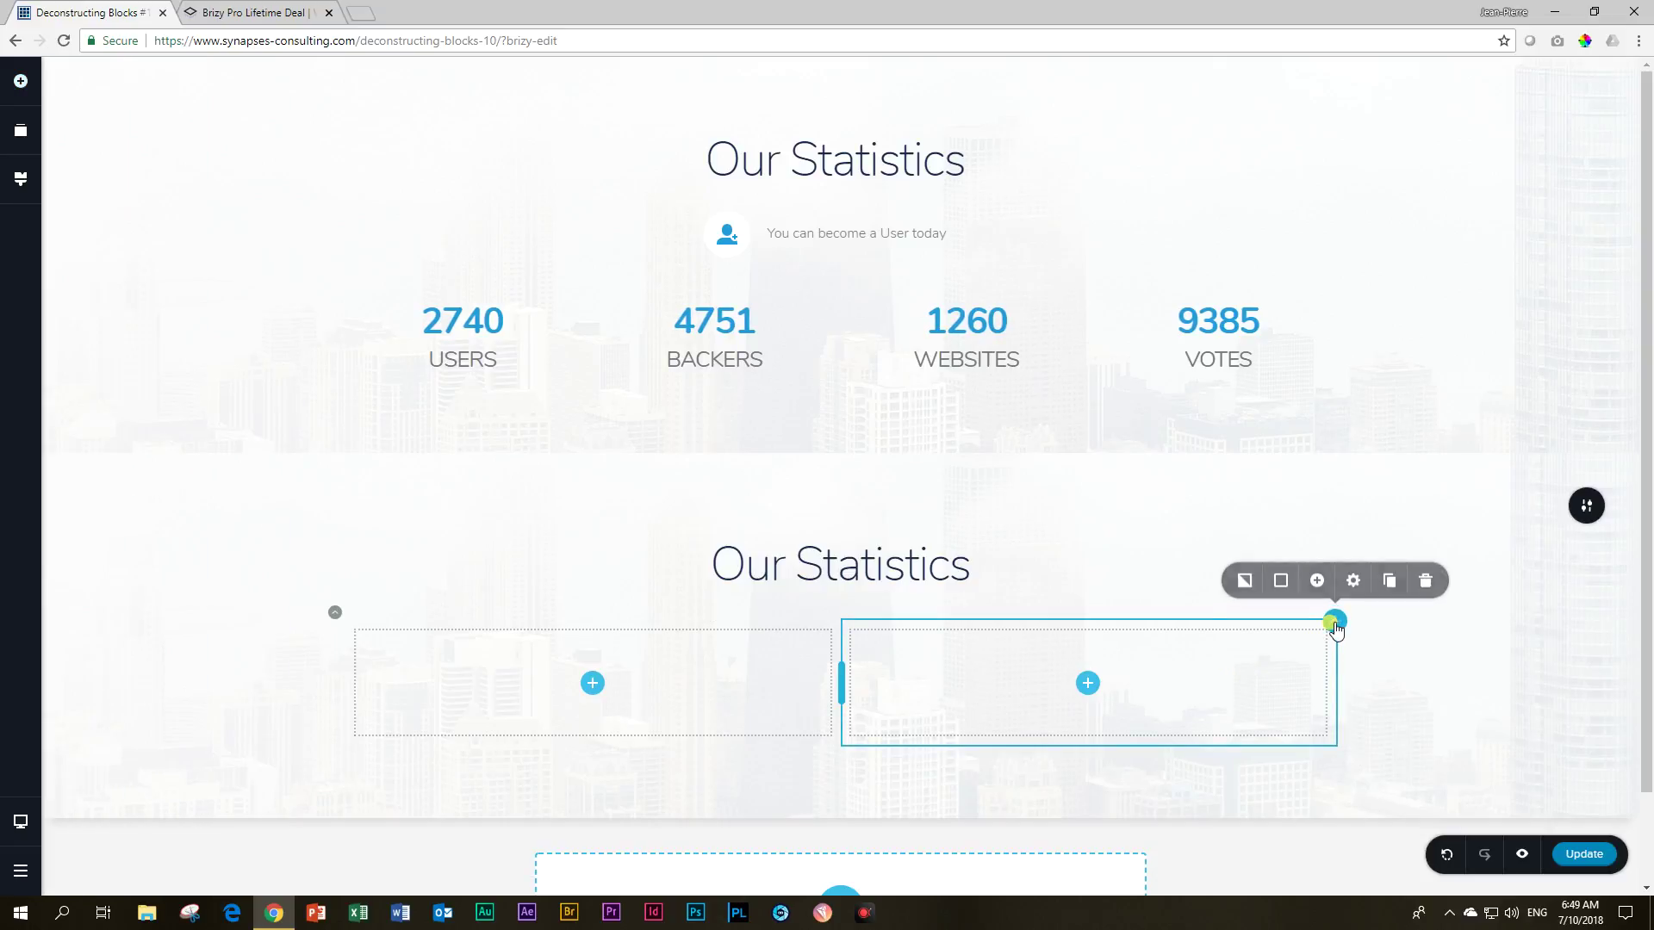
{"action": "left_click", "coordinate": [1425, 586]}
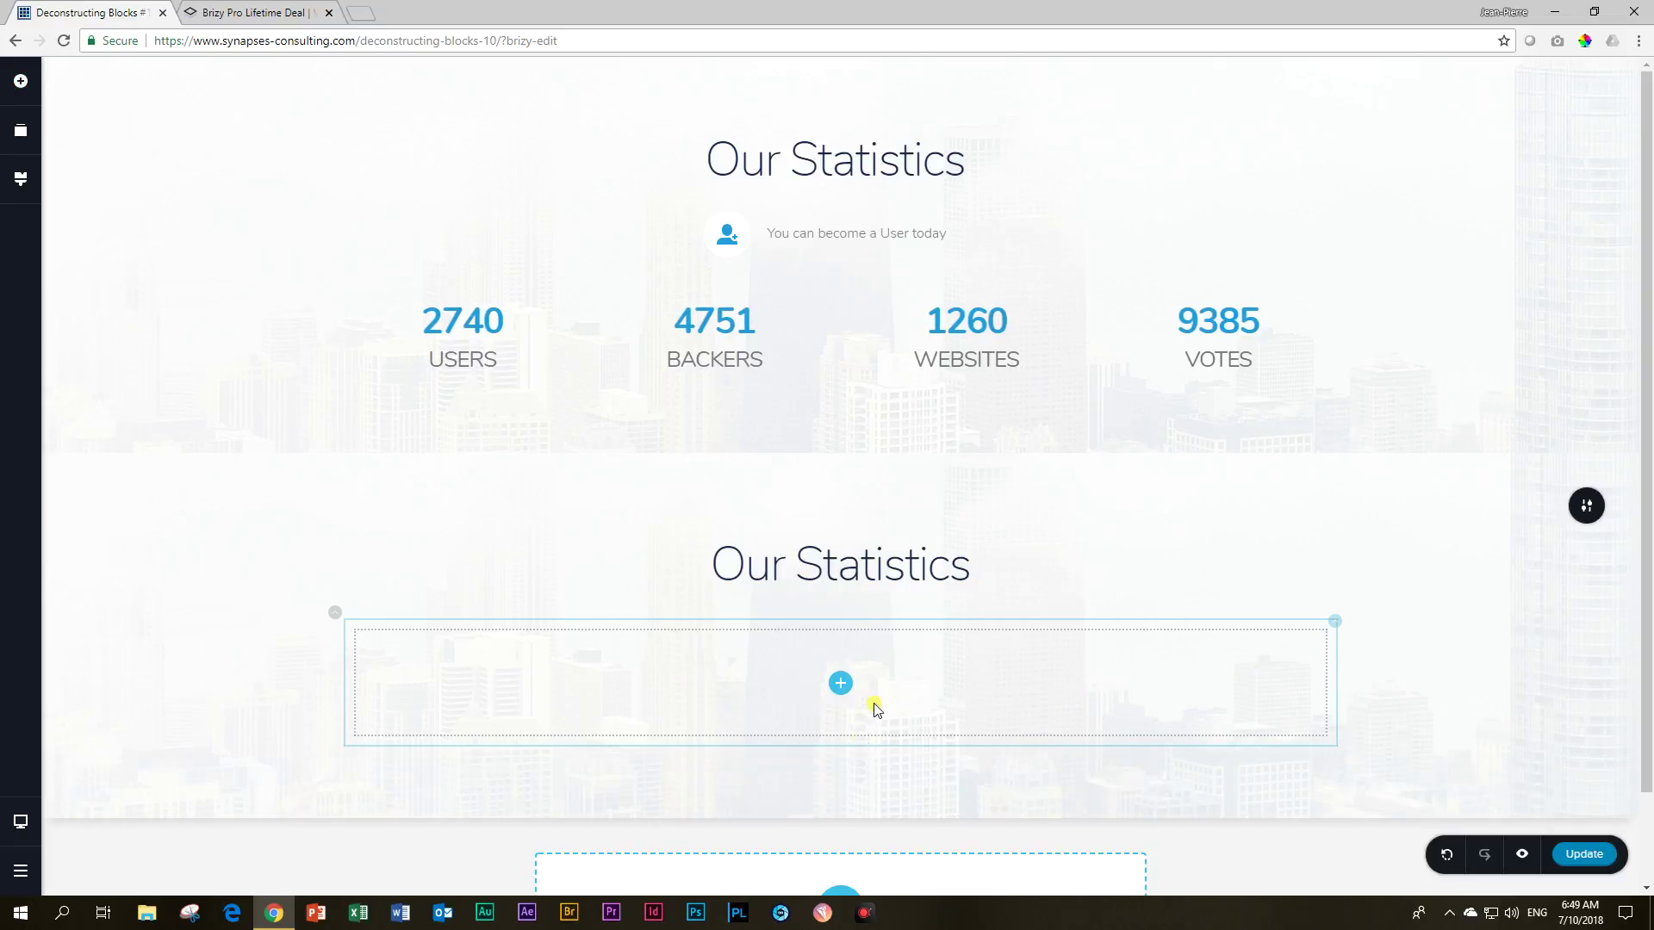
Place an icon box in the new row and narrow the row to 40% width, like the upper row.
{"action": "left_click", "coordinate": [20, 82]}
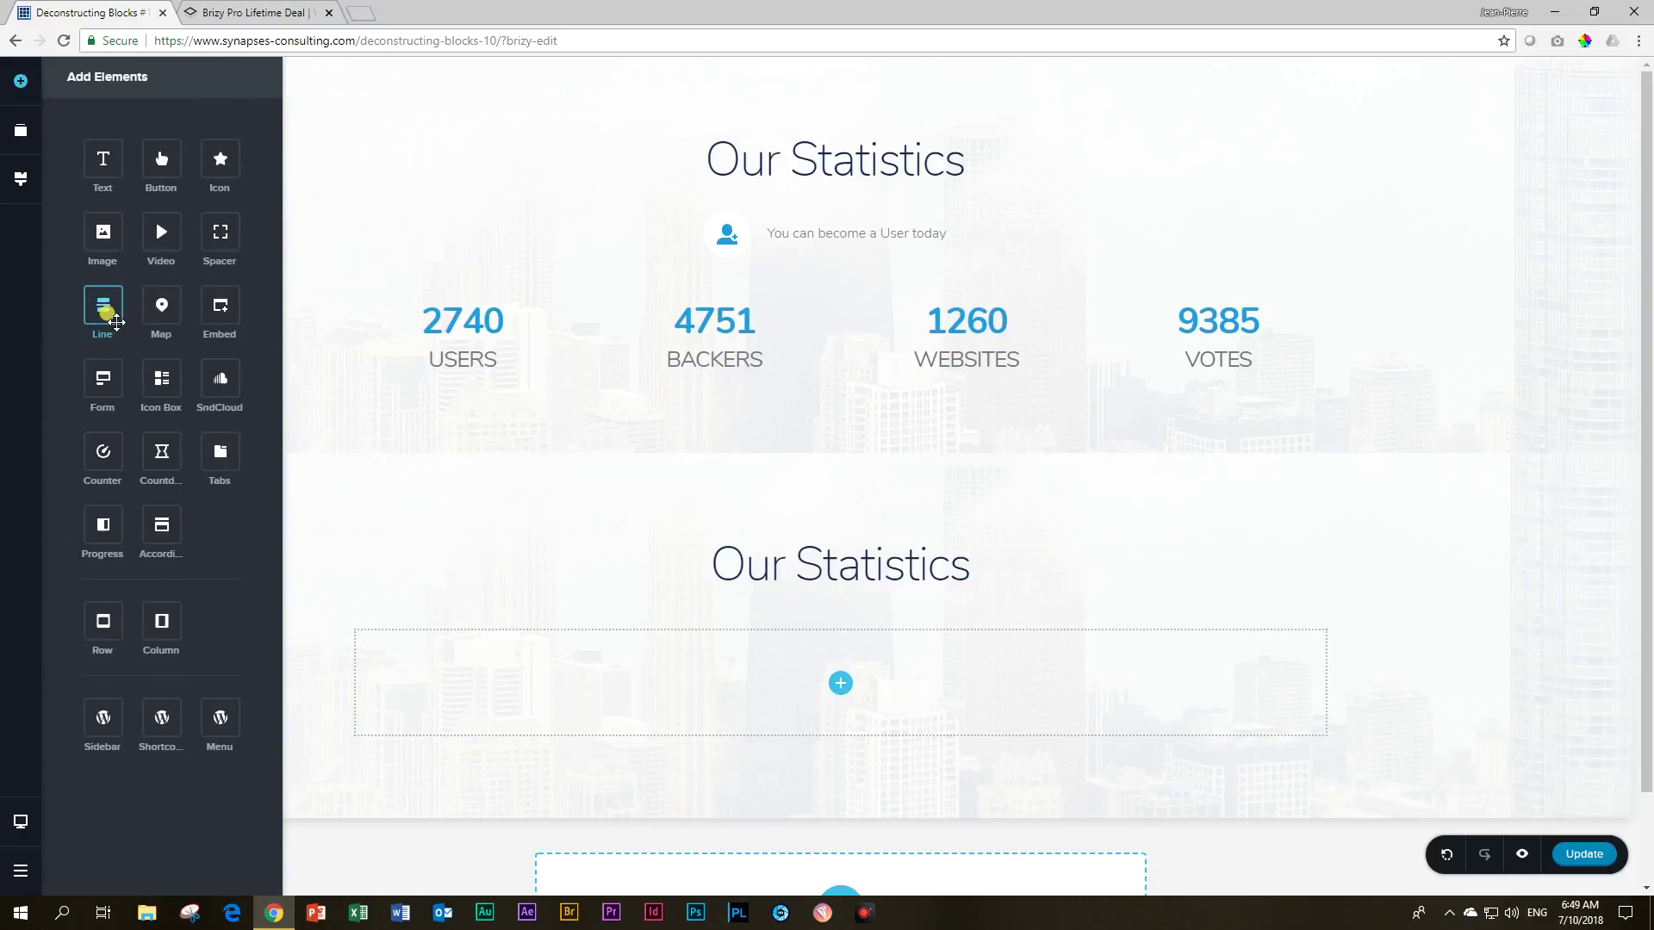
{"action": "left_click_drag", "start_coordinate": [162, 376], "coordinate": [842, 706]}
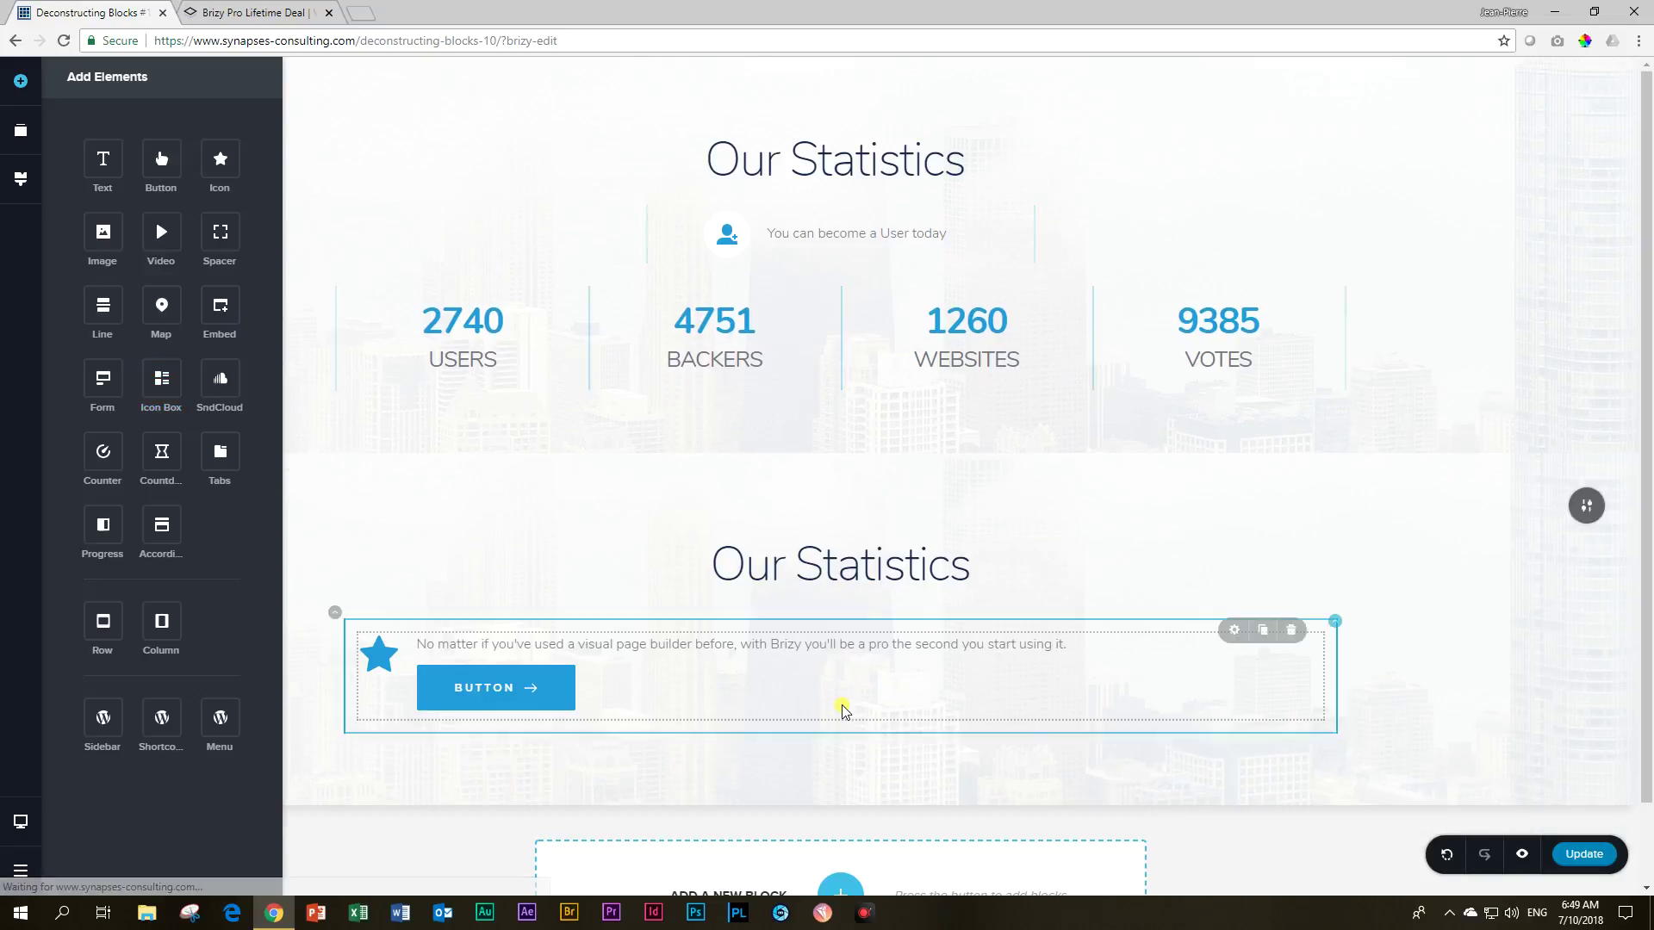
{"action": "left_click", "coordinate": [335, 213]}
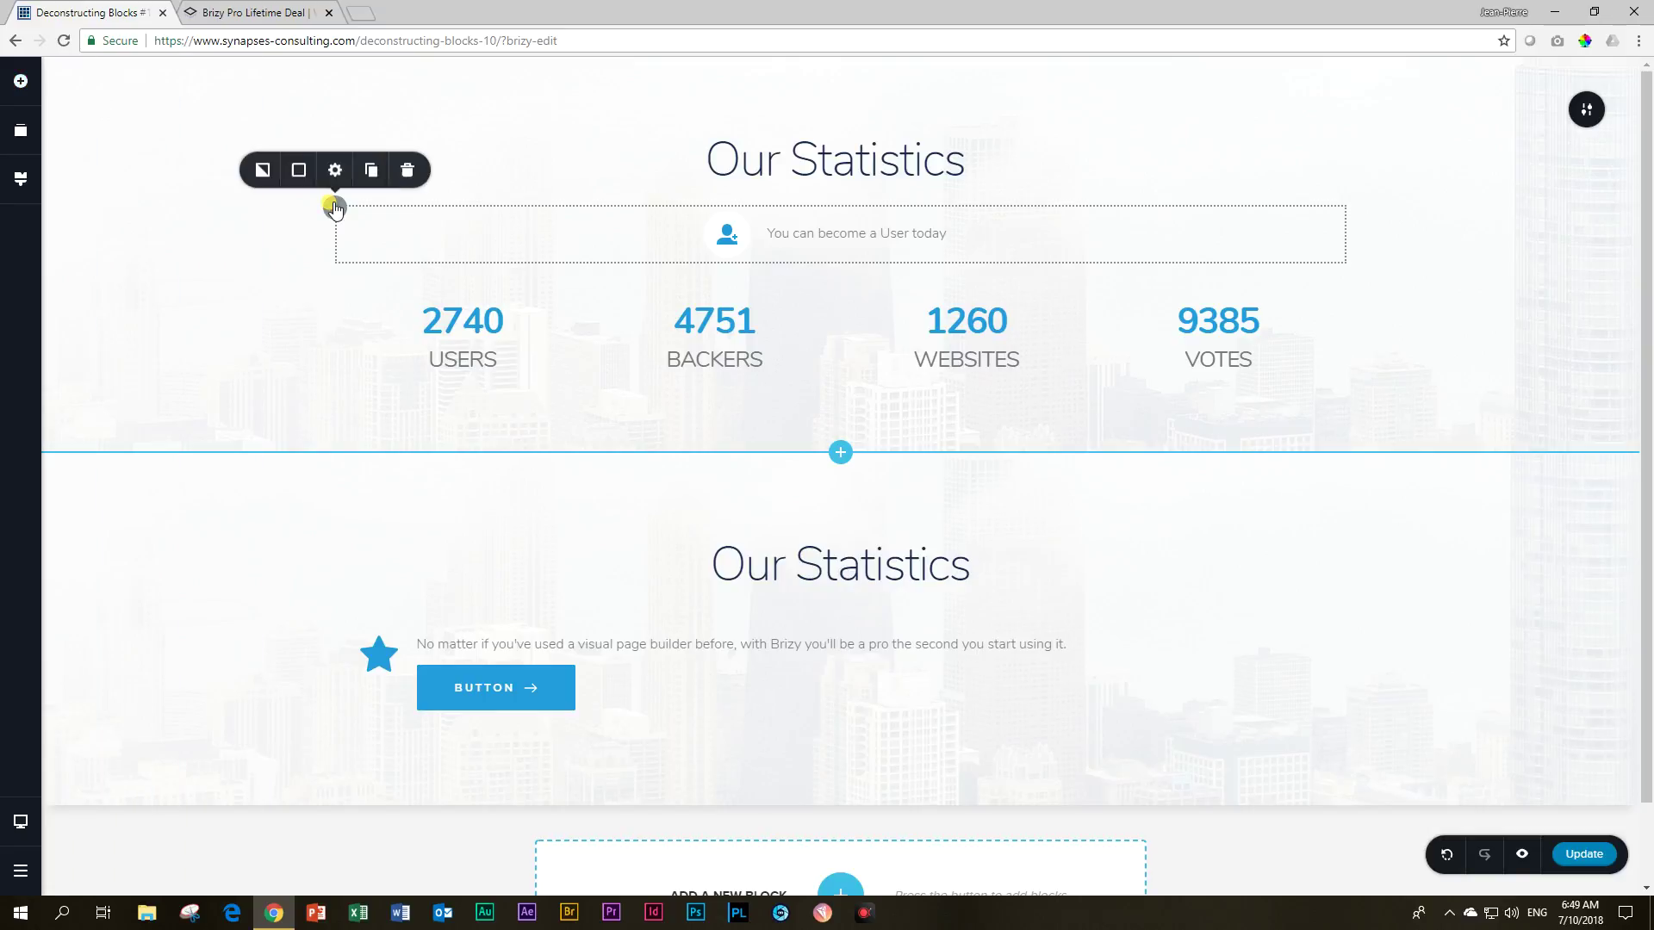
{"action": "left_click", "coordinate": [336, 175]}
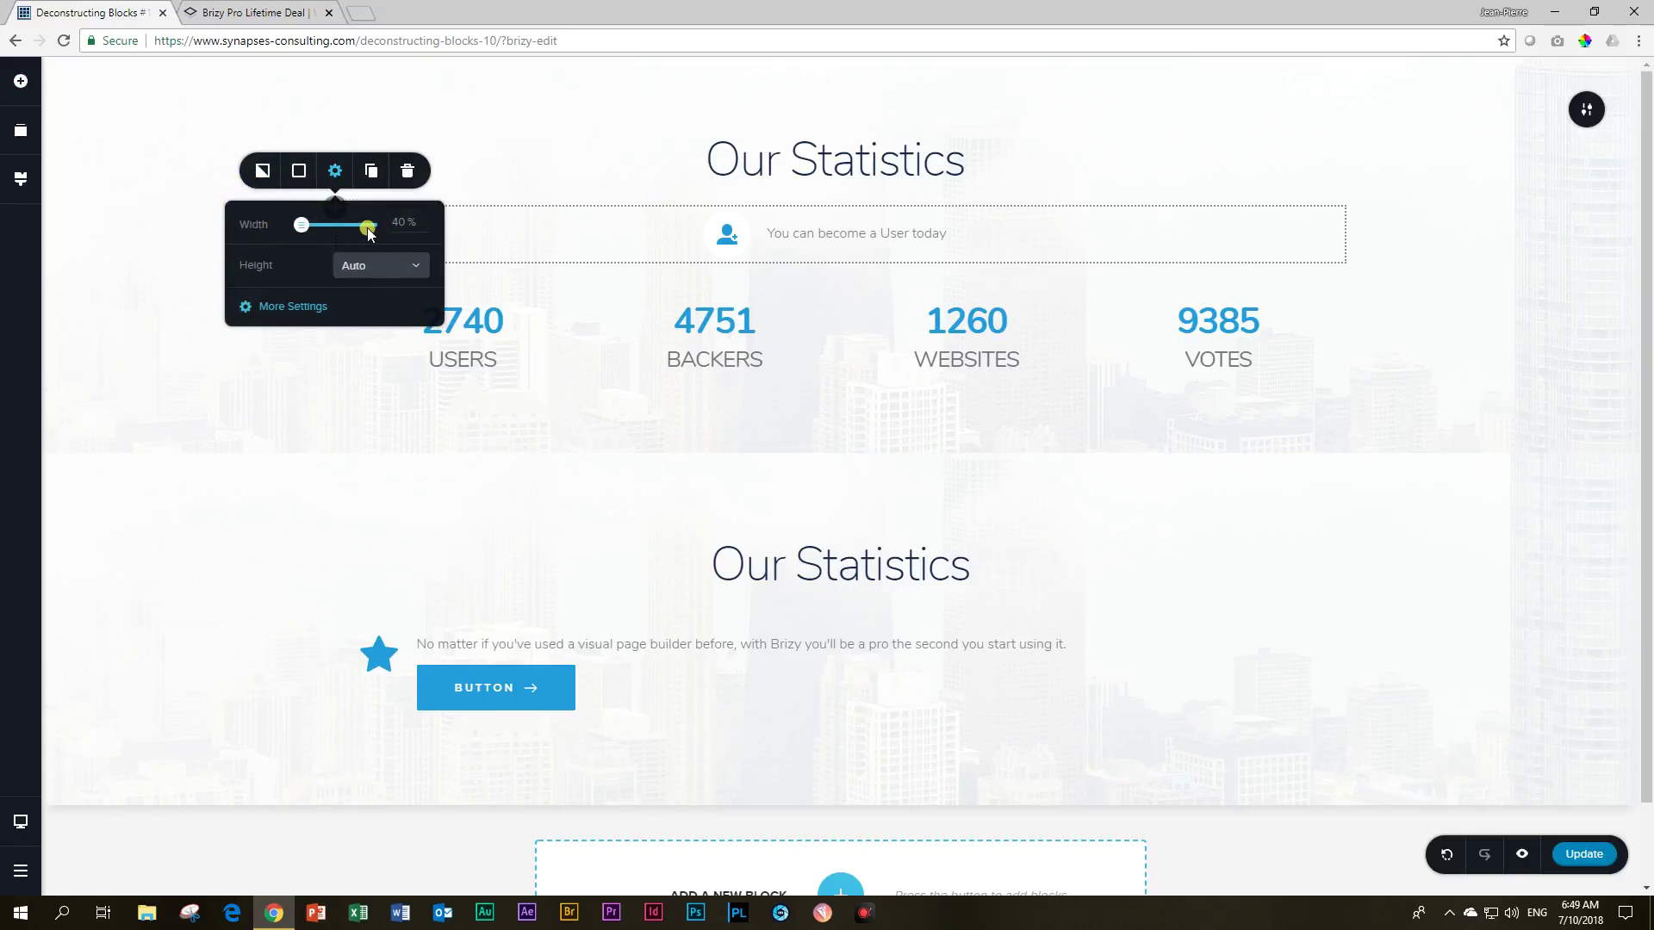
{"action": "left_click", "coordinate": [393, 223]}
{"action": "left_click", "coordinate": [327, 617]}
{"action": "left_click", "coordinate": [335, 575]}
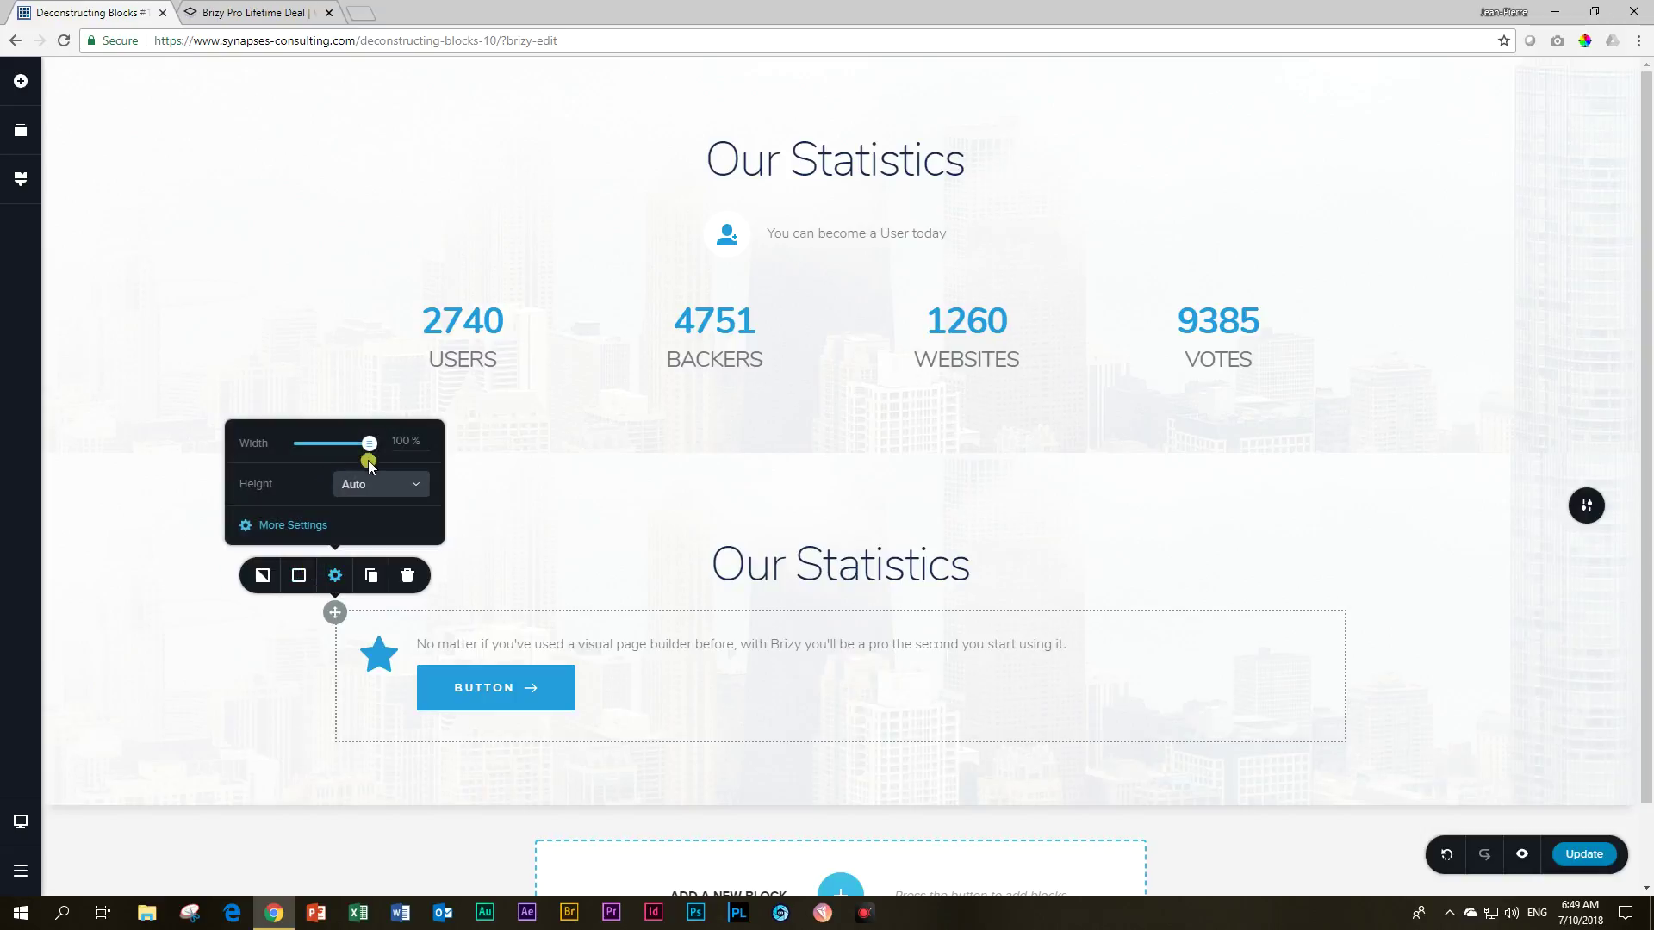
{"action": "left_click_drag", "start_coordinate": [373, 442], "coordinate": [300, 443]}
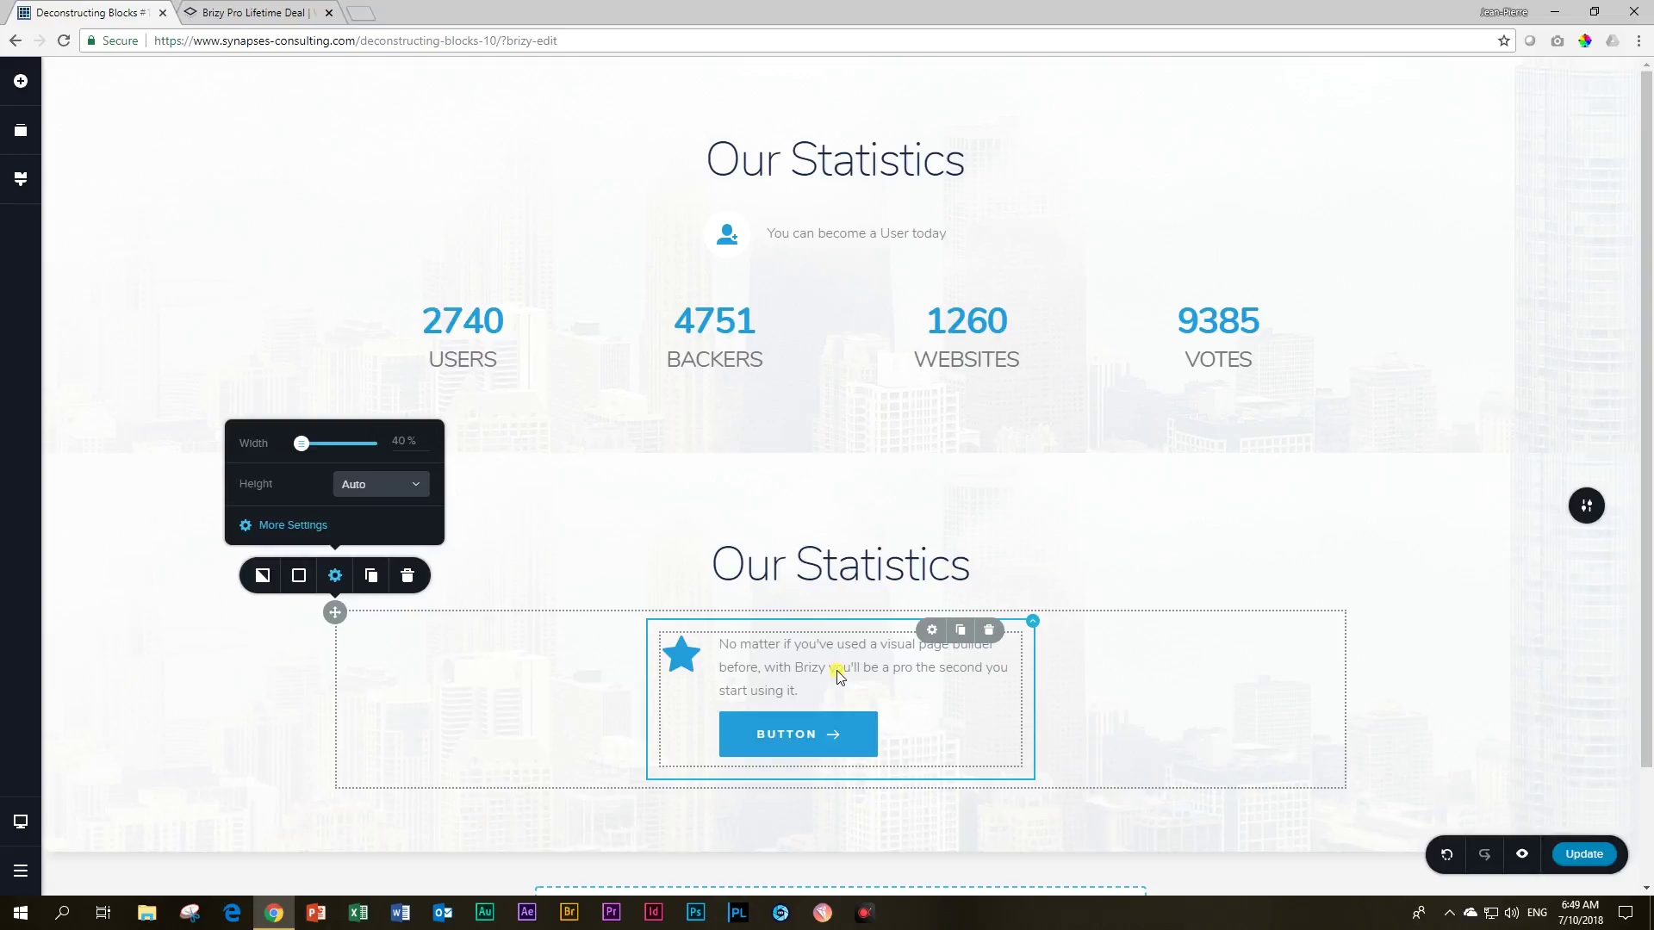
Change the lower icon box text to 'You can become a User today' and delete its button.
{"action": "left_click", "coordinate": [782, 666]}
{"action": "triple_click", "coordinate": [783, 657]}
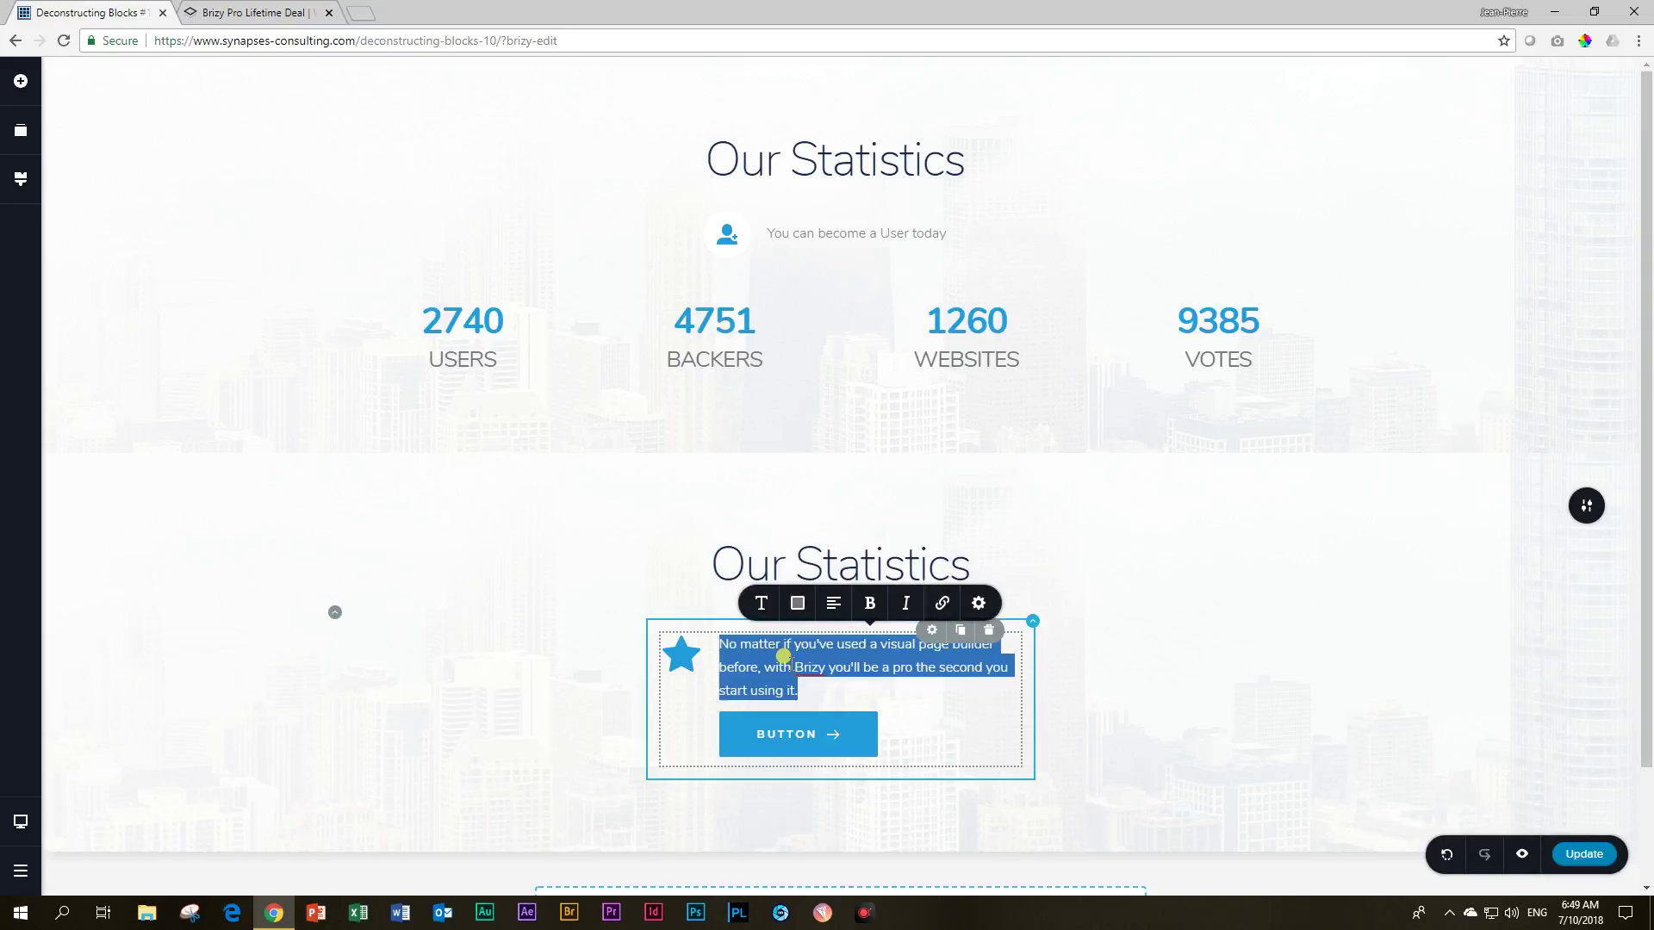
{"action": "type", "text": "You can become a User today"}
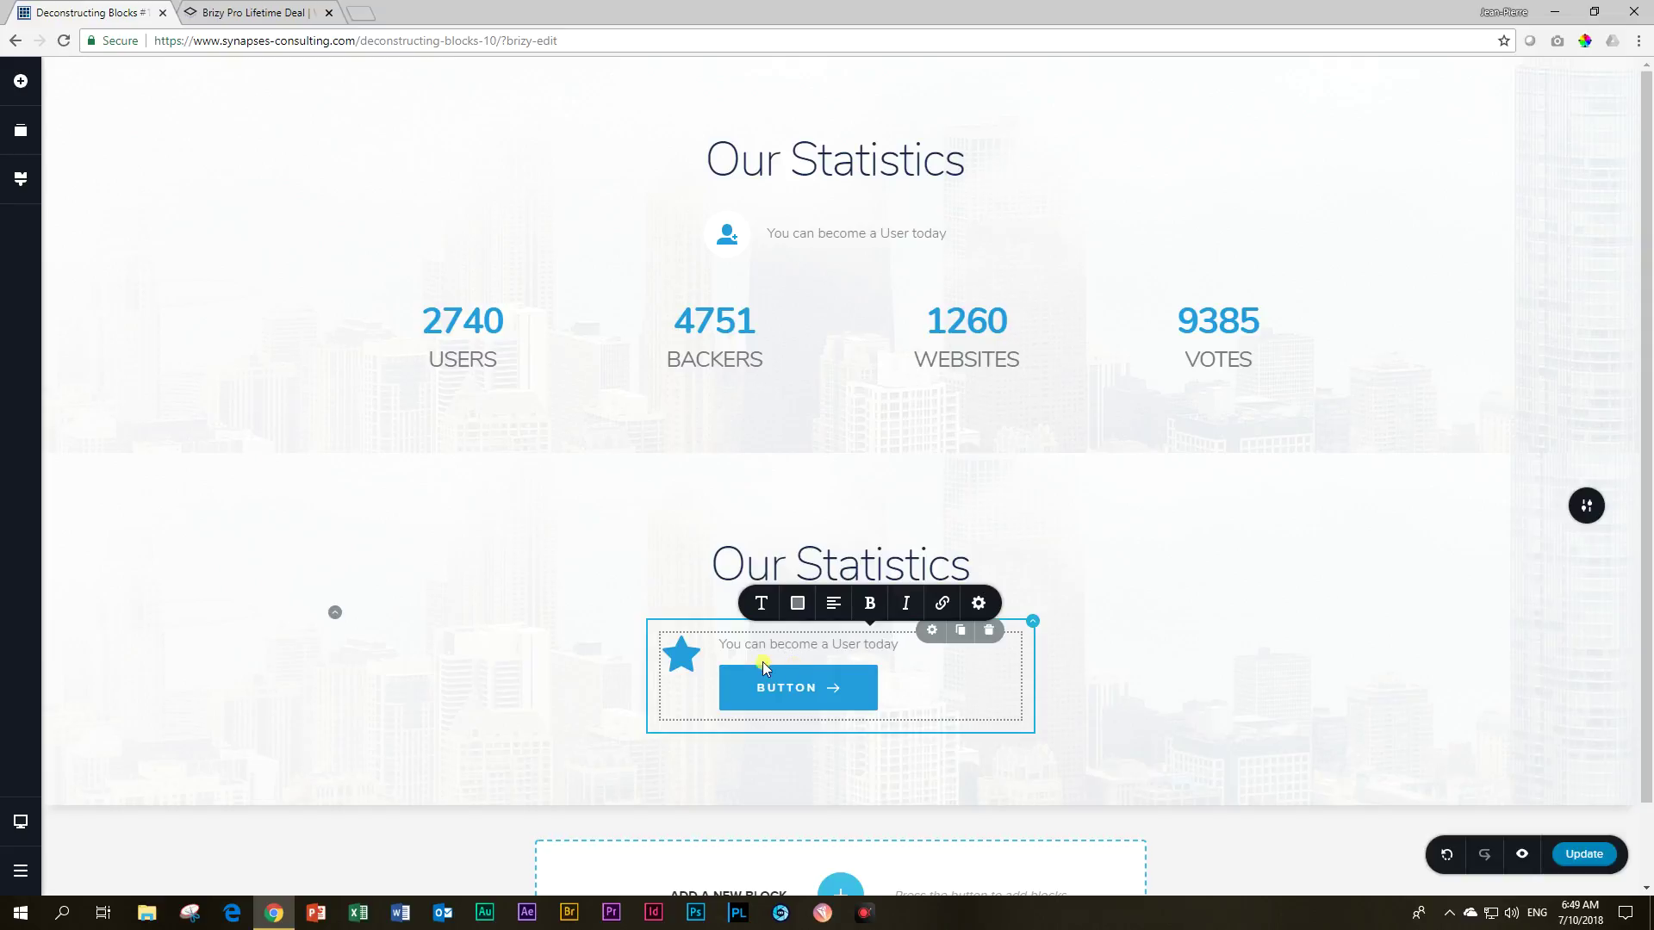
{"action": "left_click", "coordinate": [788, 688]}
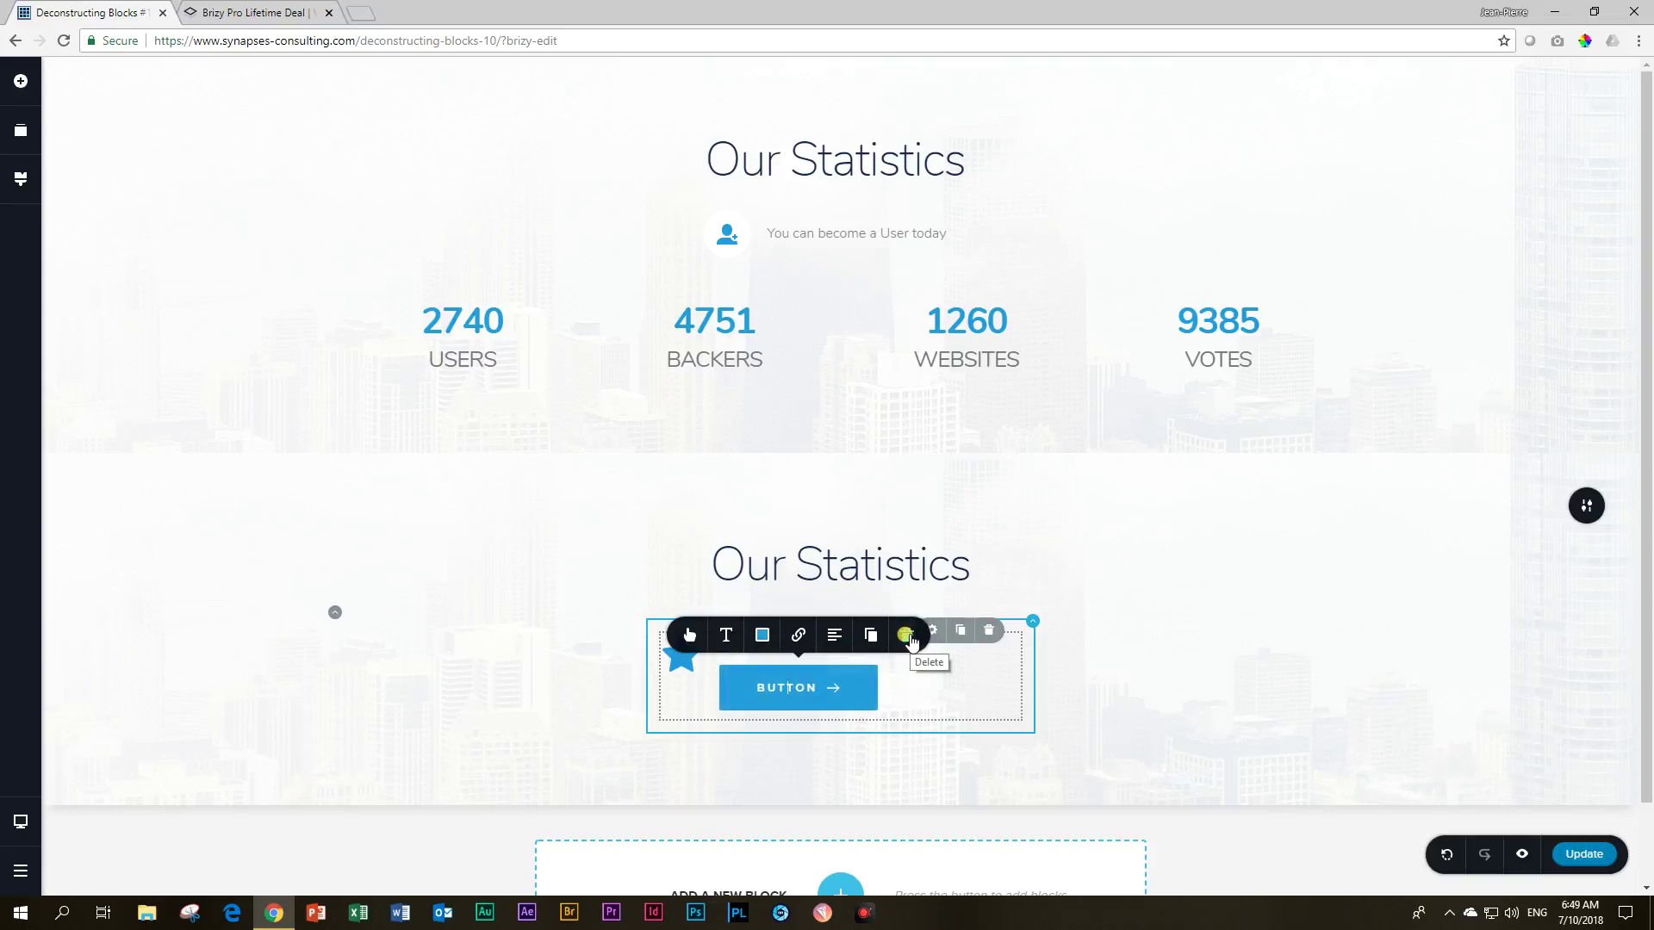
{"action": "left_click", "coordinate": [906, 635]}
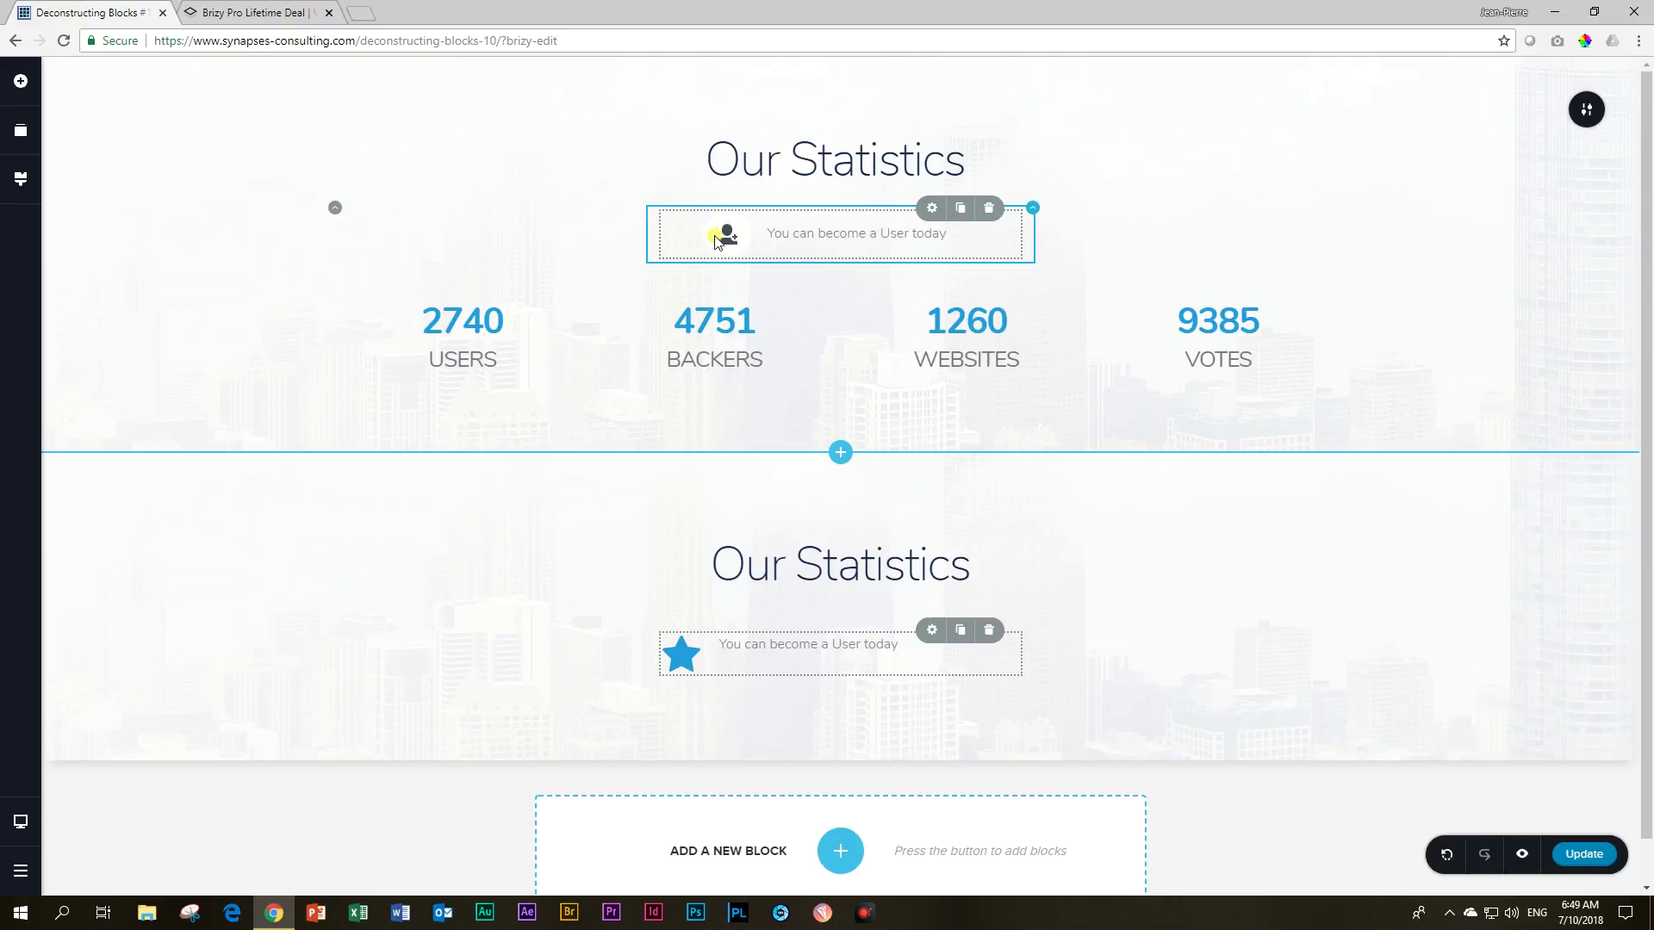
{"action": "left_click", "coordinate": [793, 242]}
Set the lower icon box text's Gap Above to 13 px, matching the upper text.
{"action": "left_click", "coordinate": [1001, 192]}
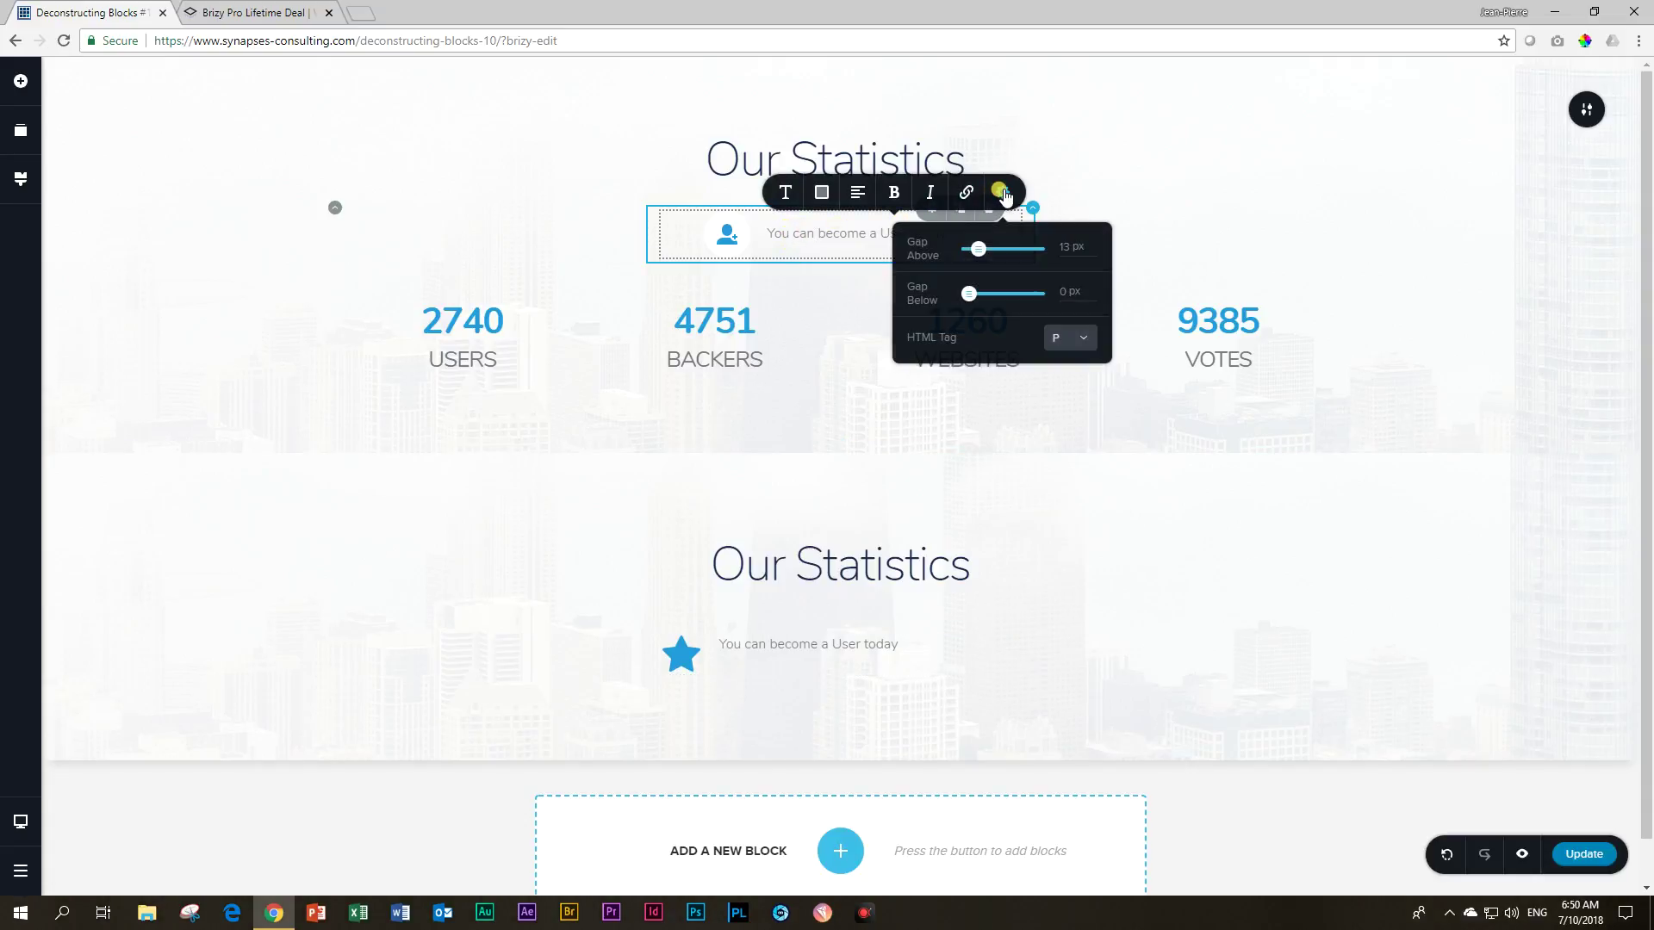
{"action": "left_click", "coordinate": [1051, 249]}
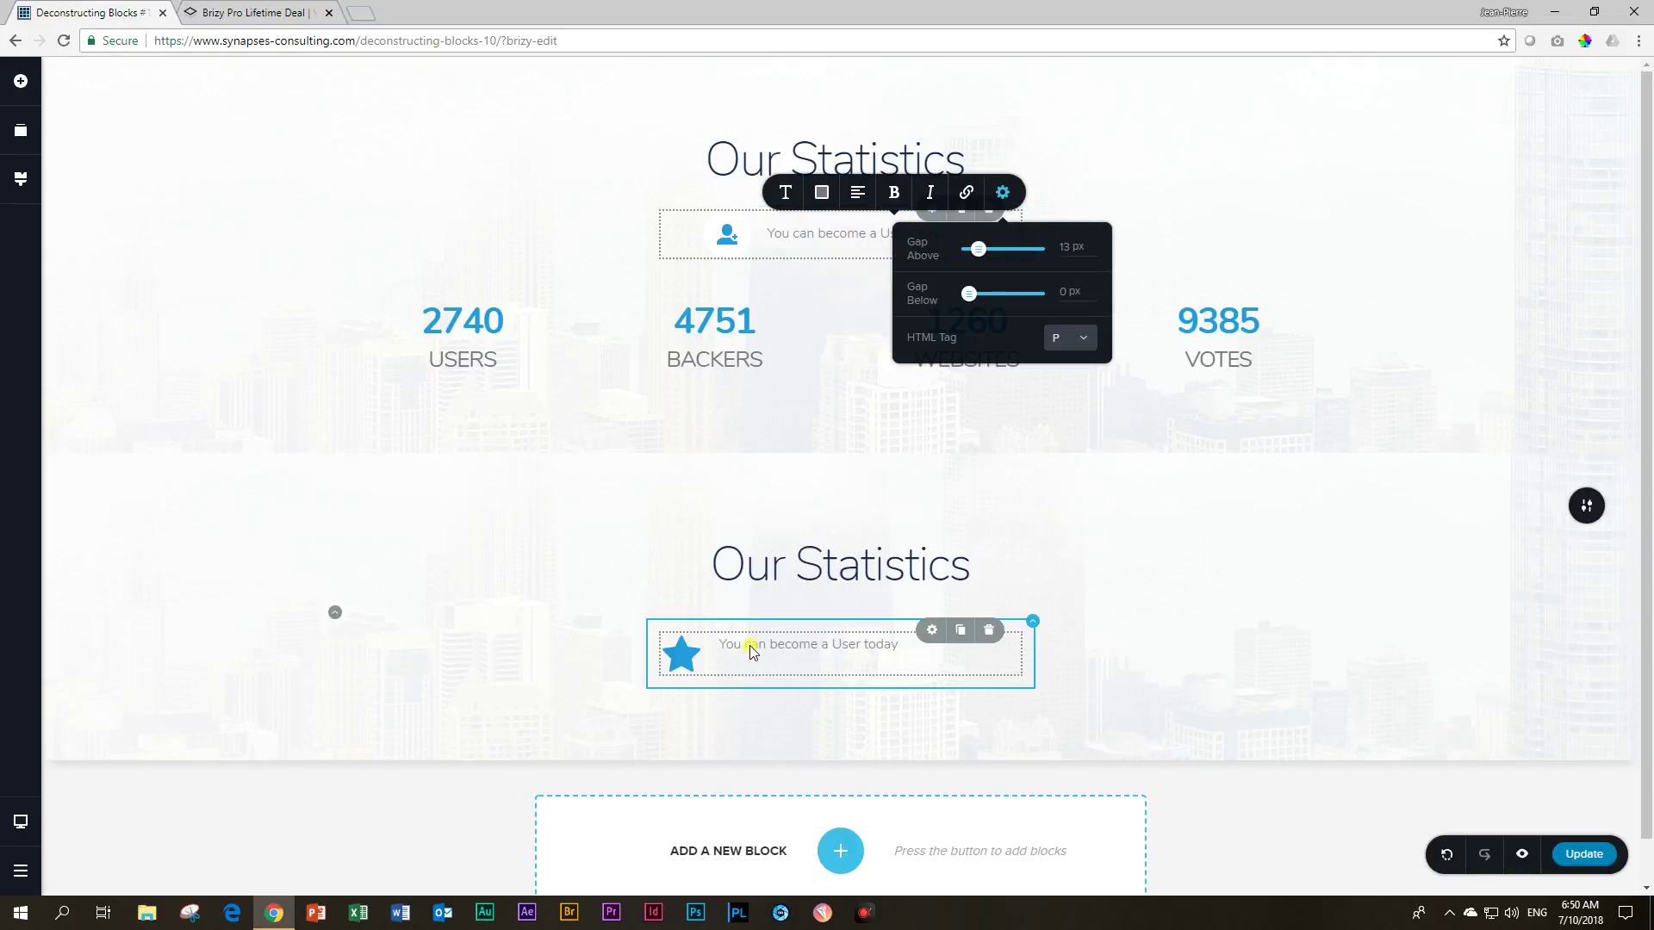
{"action": "left_click", "coordinate": [769, 653]}
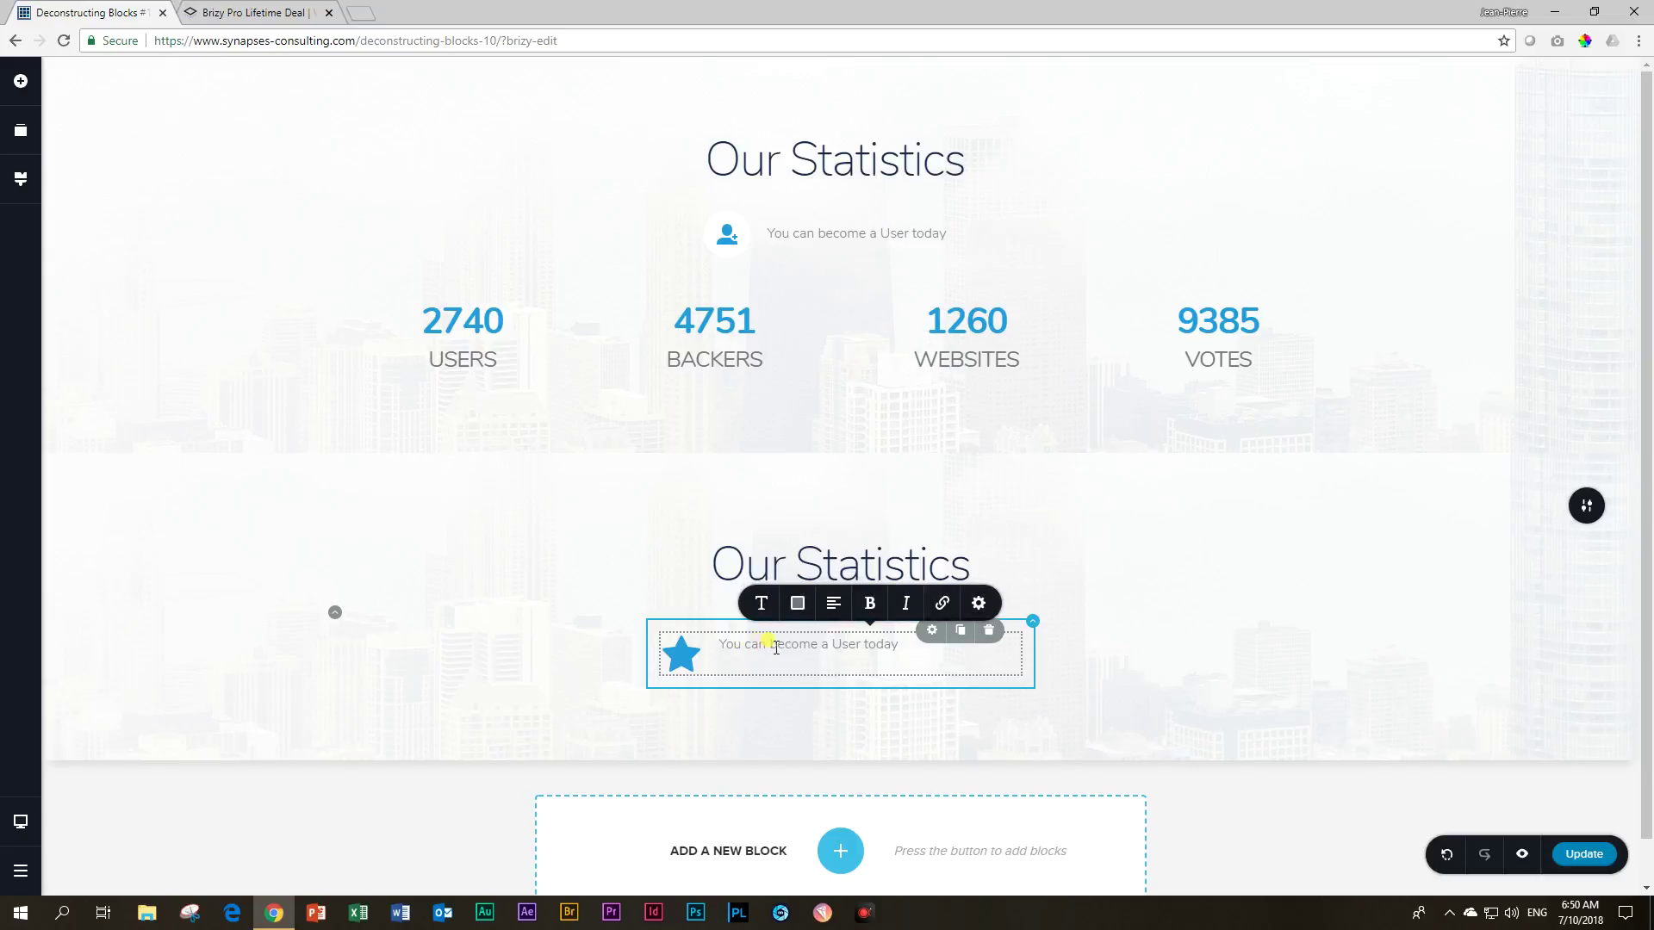
{"action": "left_click", "coordinate": [982, 604]}
{"action": "left_click_drag", "start_coordinate": [945, 462], "coordinate": [955, 459]}
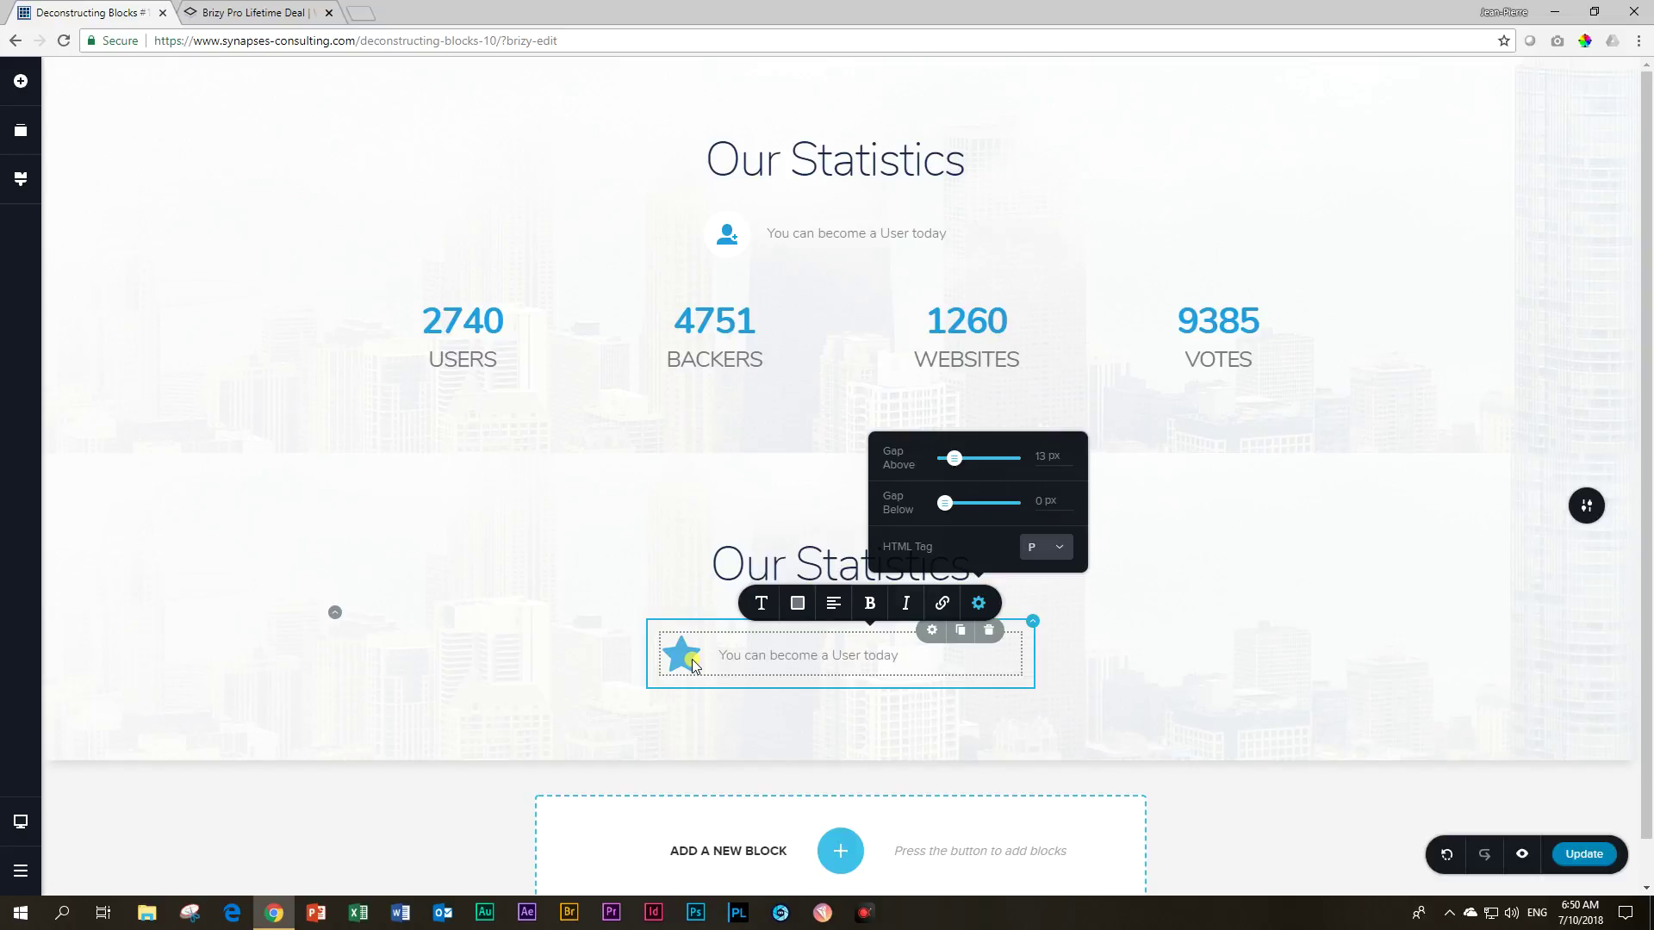
Give the lower star icon a custom size of 24 px, matching the upper icon.
{"action": "left_click", "coordinate": [727, 234]}
{"action": "left_click", "coordinate": [708, 181]}
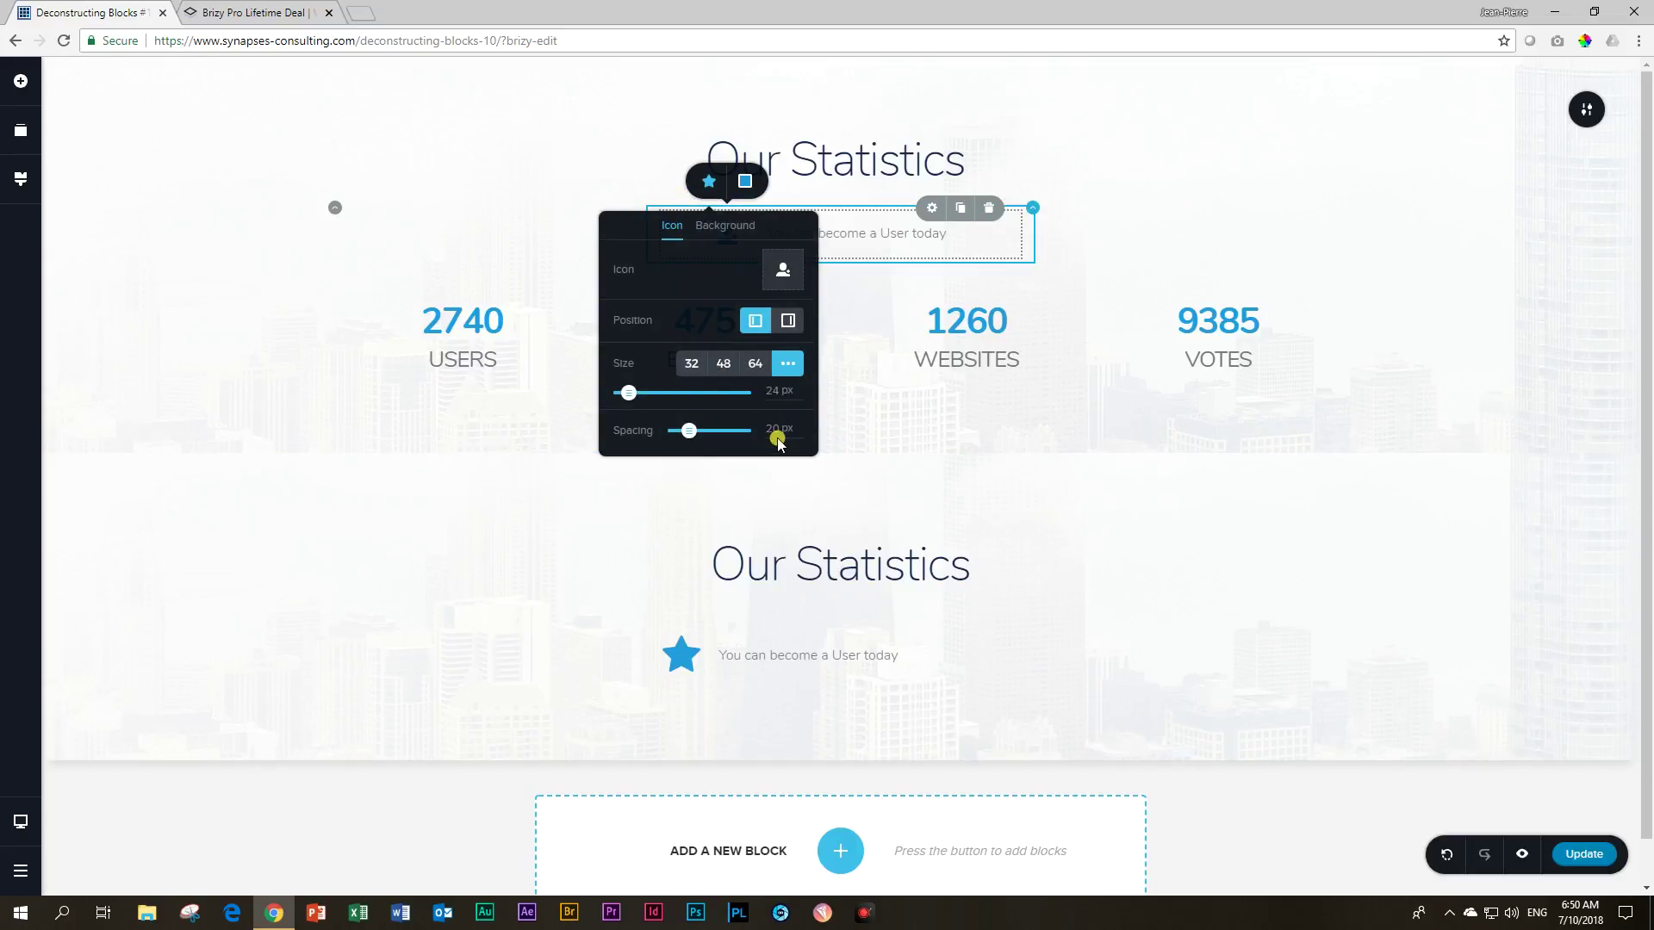
{"action": "left_click", "coordinate": [681, 665]}
{"action": "left_click", "coordinate": [663, 603]}
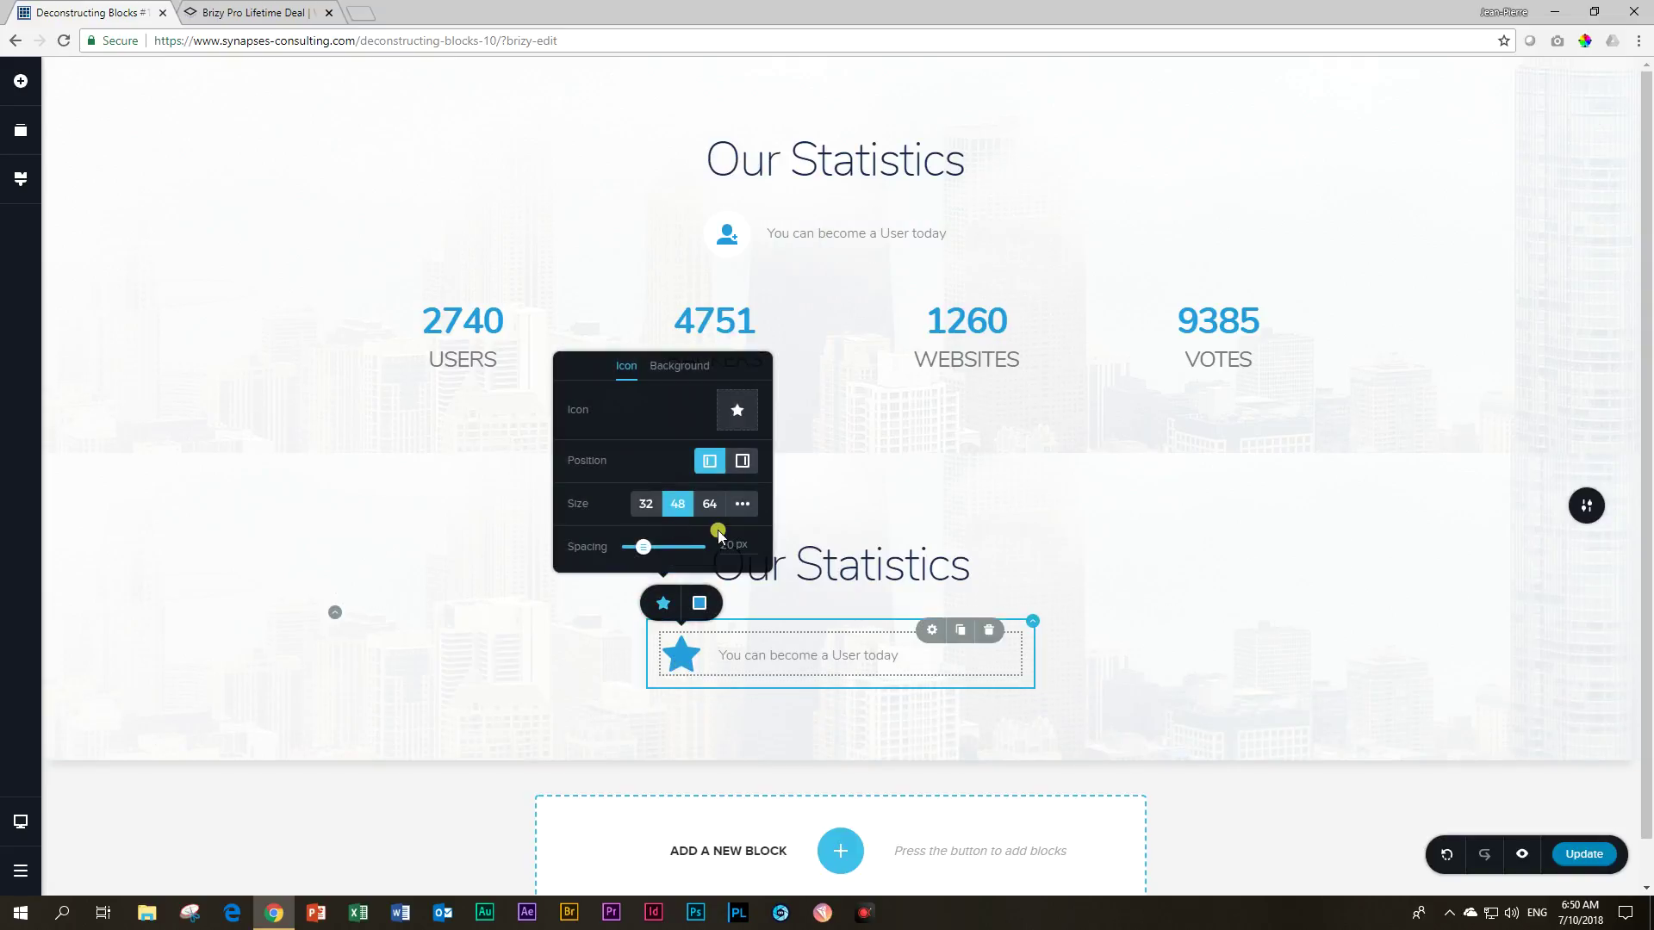
{"action": "left_click", "coordinate": [742, 505]}
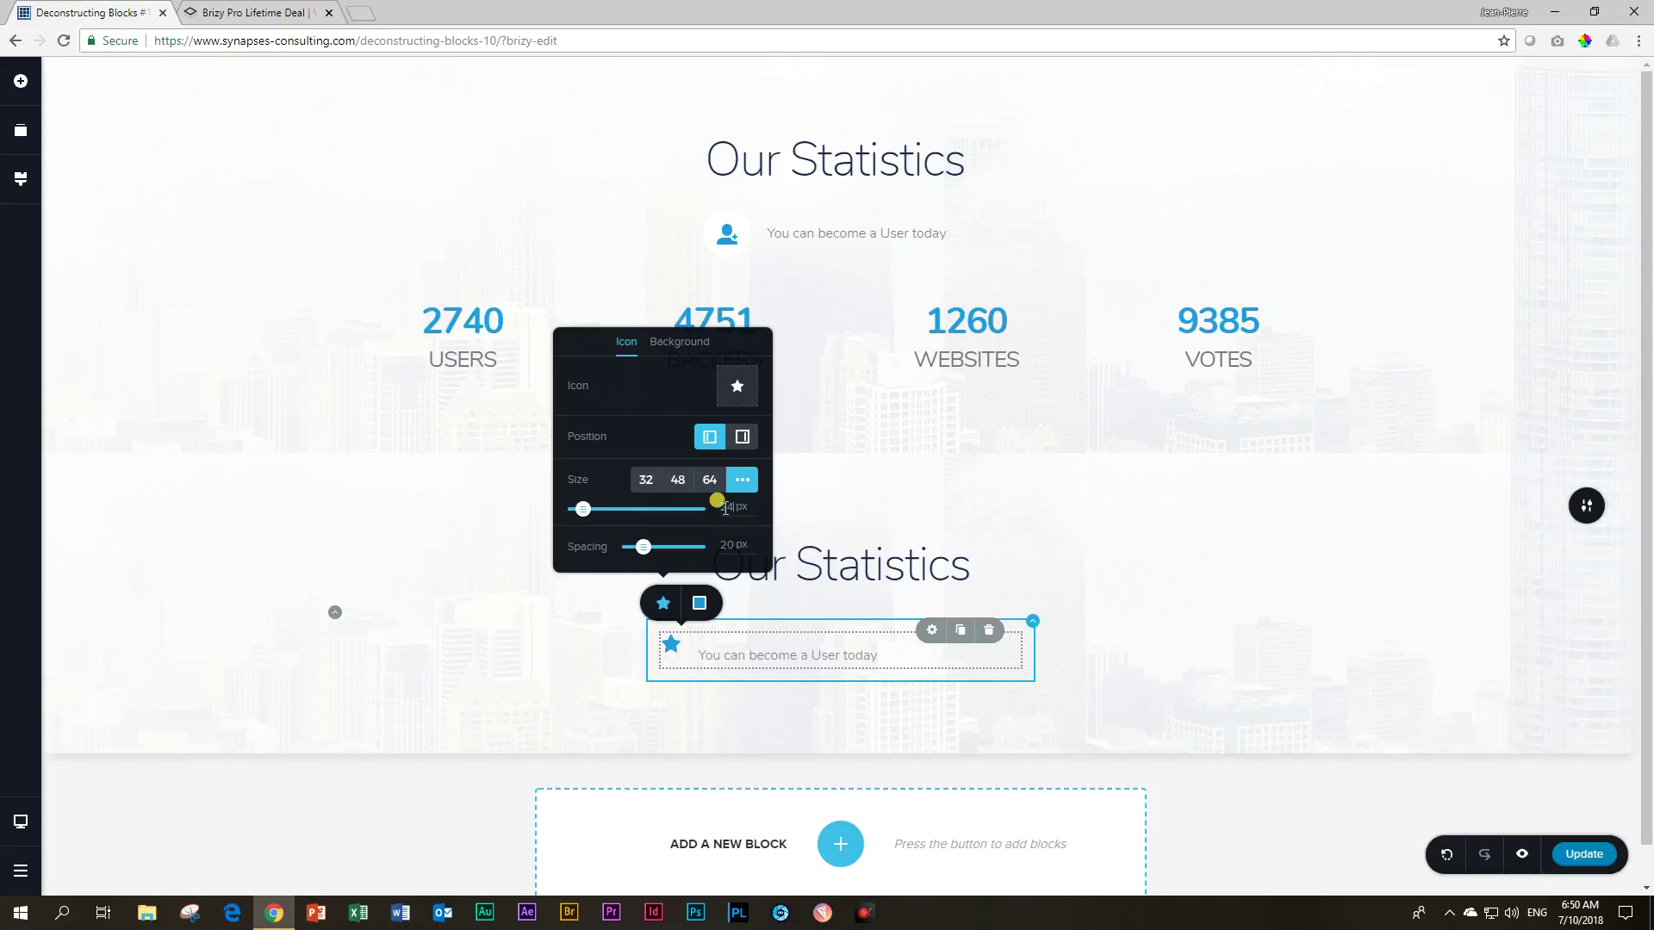
{"action": "key", "text": "Return"}
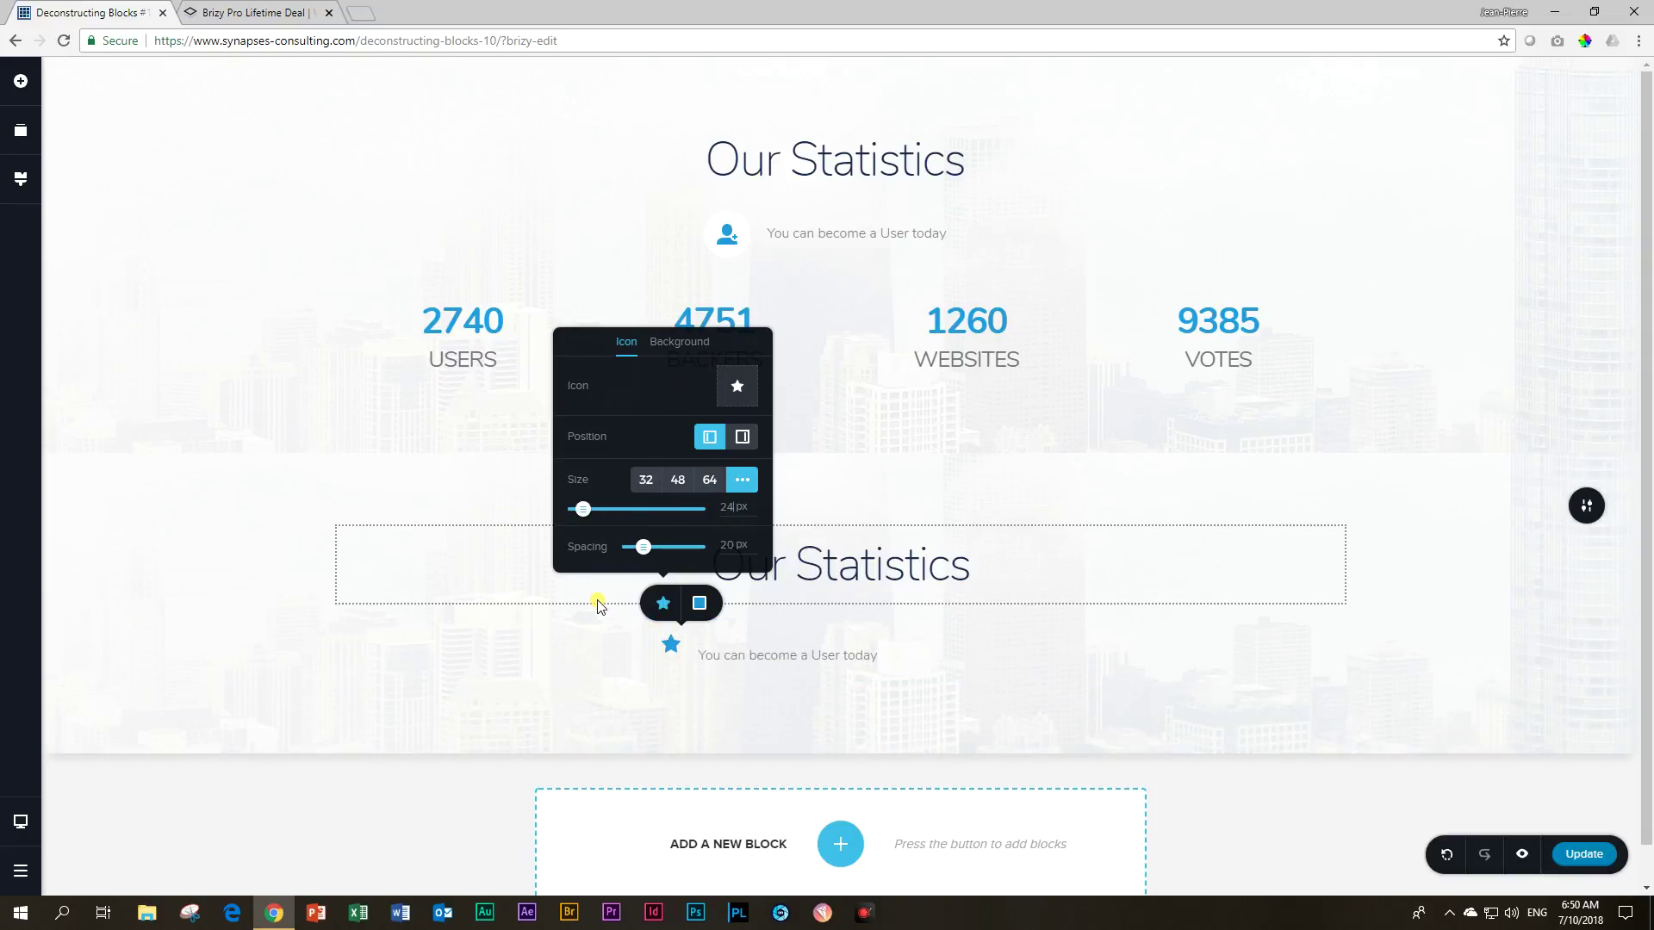
Compare the upper person icon's background settings, then reselect the lower star.
{"action": "left_click", "coordinate": [726, 239]}
{"action": "left_click", "coordinate": [709, 181]}
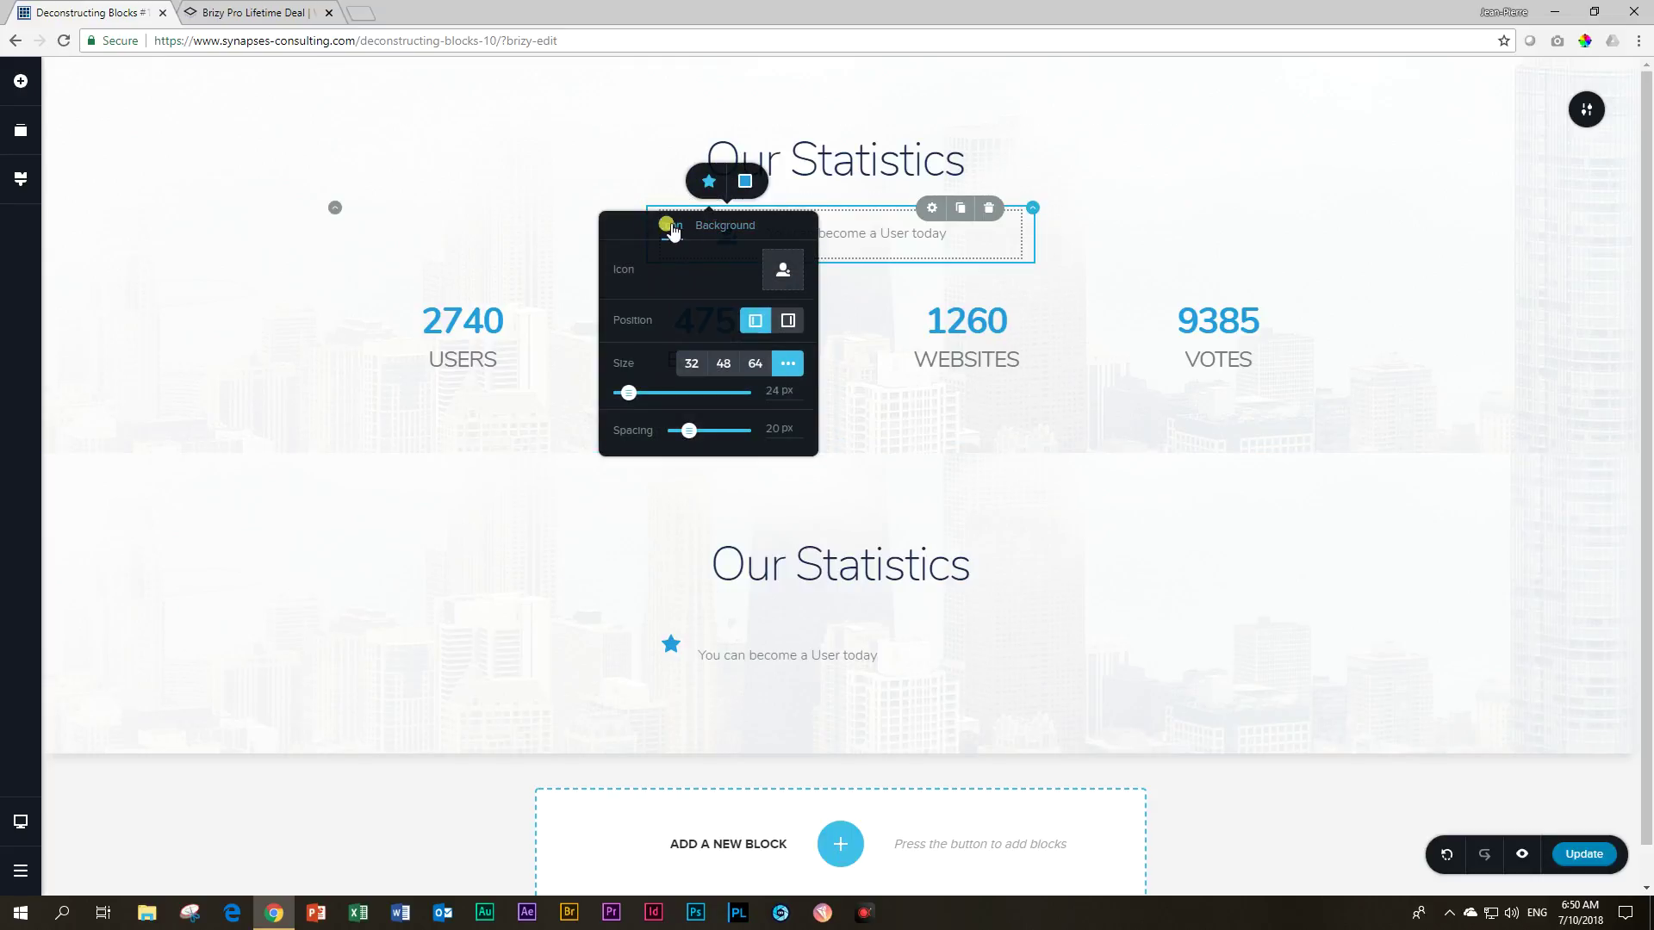
{"action": "left_click", "coordinate": [718, 229]}
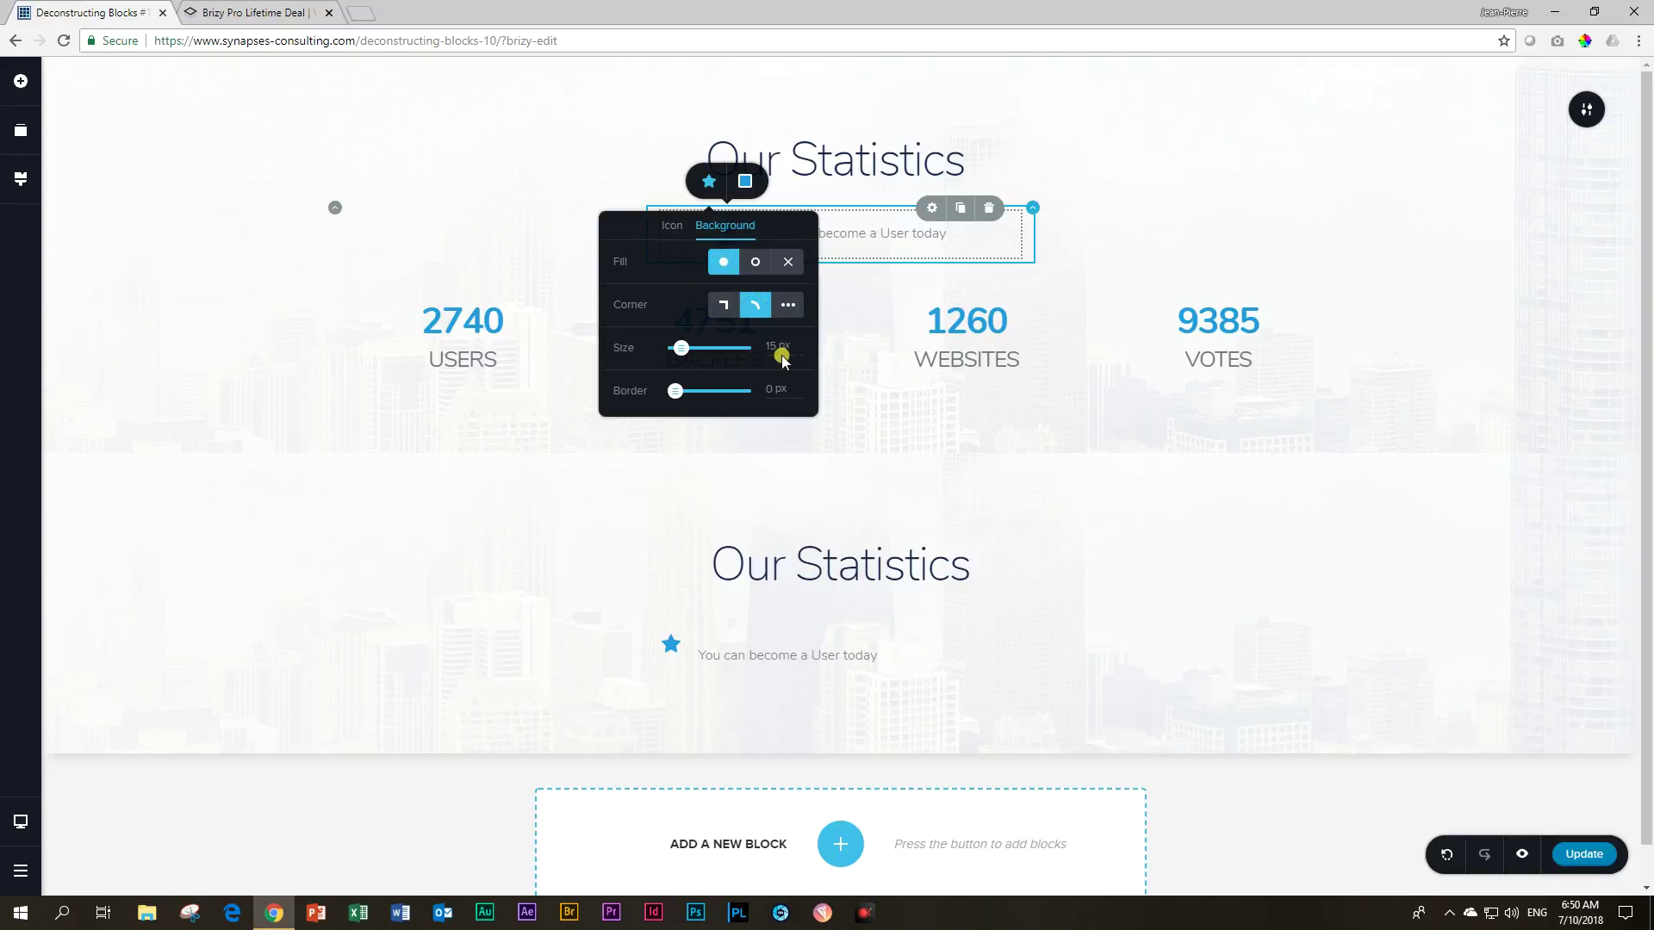
{"action": "left_click", "coordinate": [673, 648]}
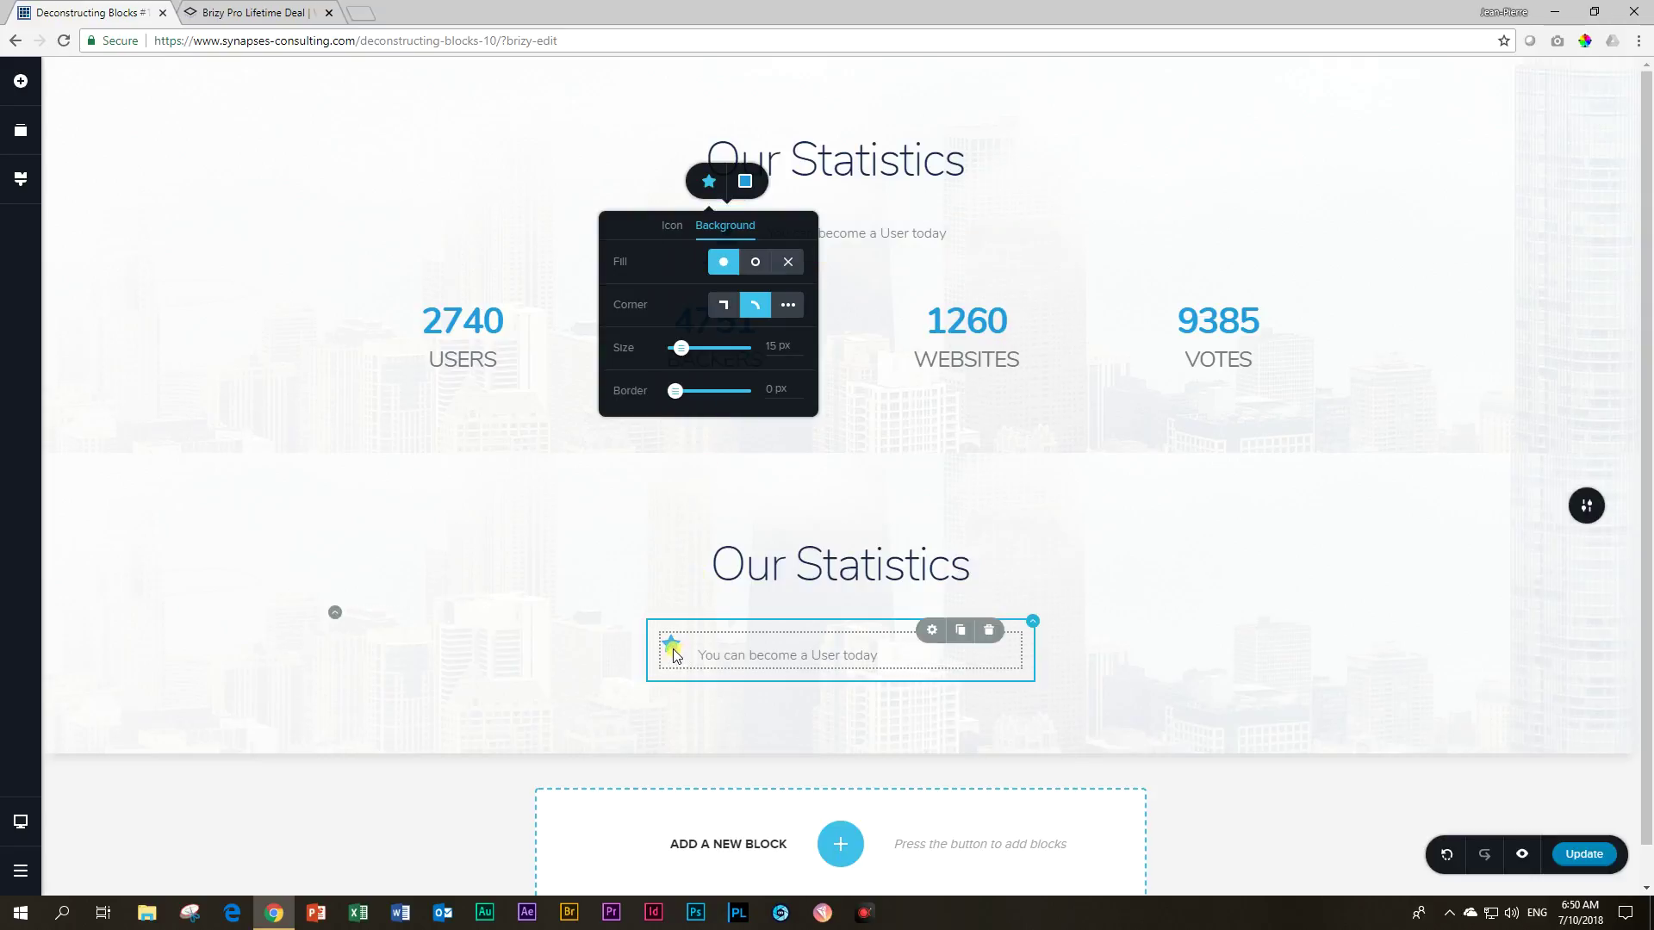
{"action": "left_click", "coordinate": [673, 651]}
Give the lower star a solid fill background with rounded corners.
{"action": "left_click", "coordinate": [652, 607]}
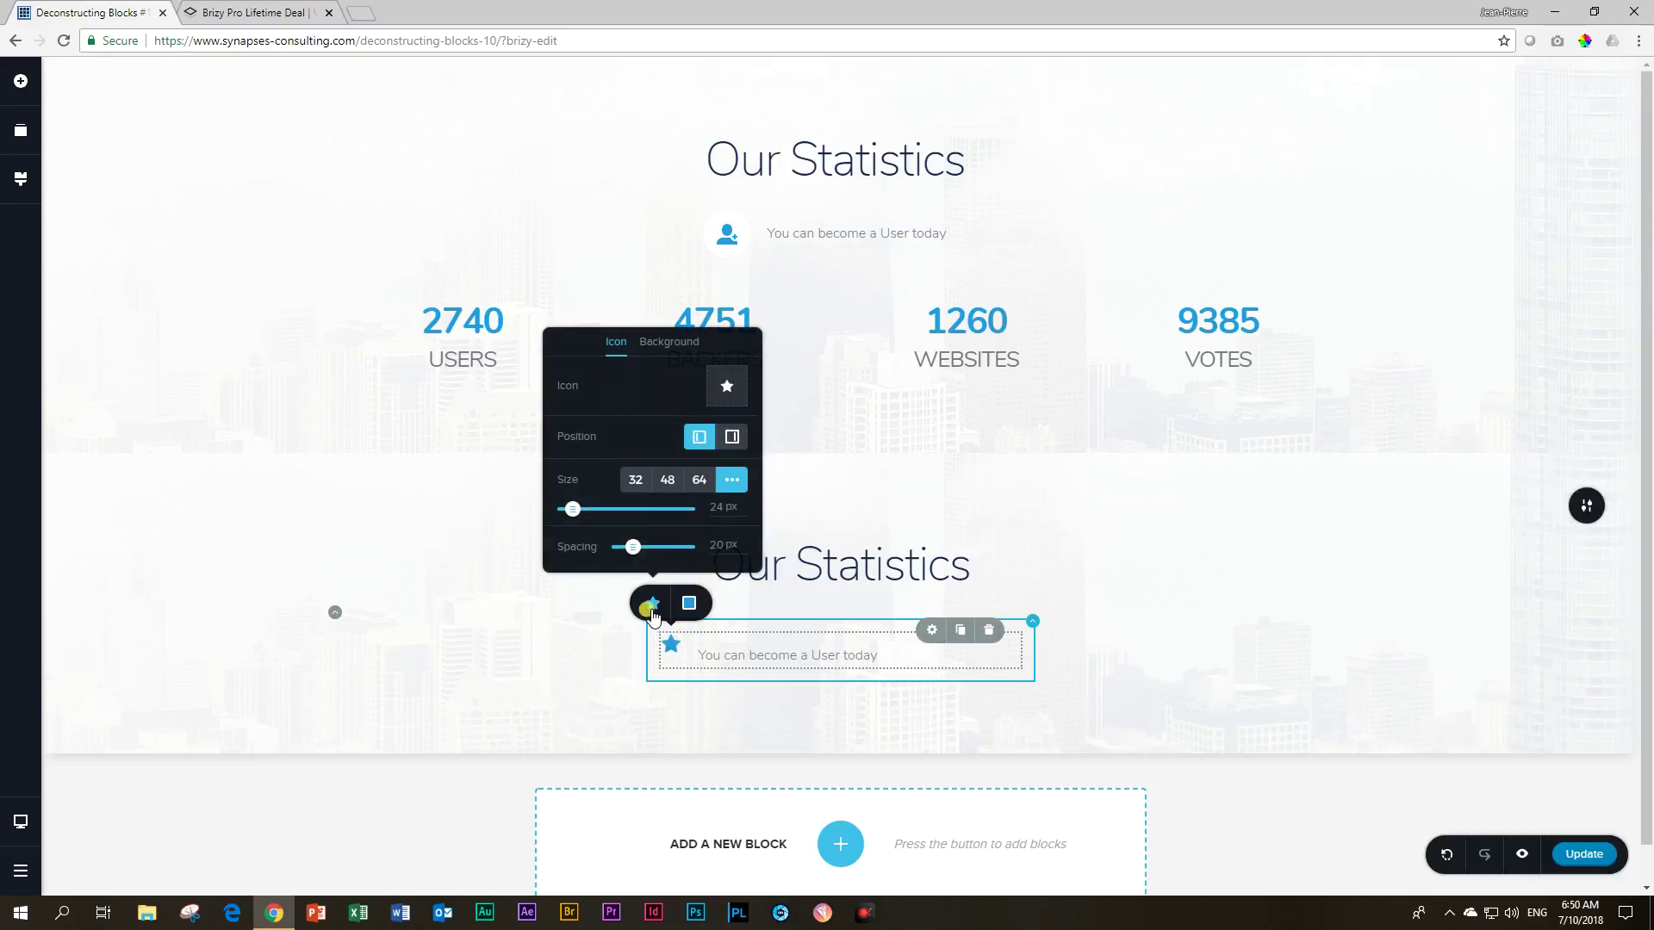
{"action": "left_click", "coordinate": [660, 342]}
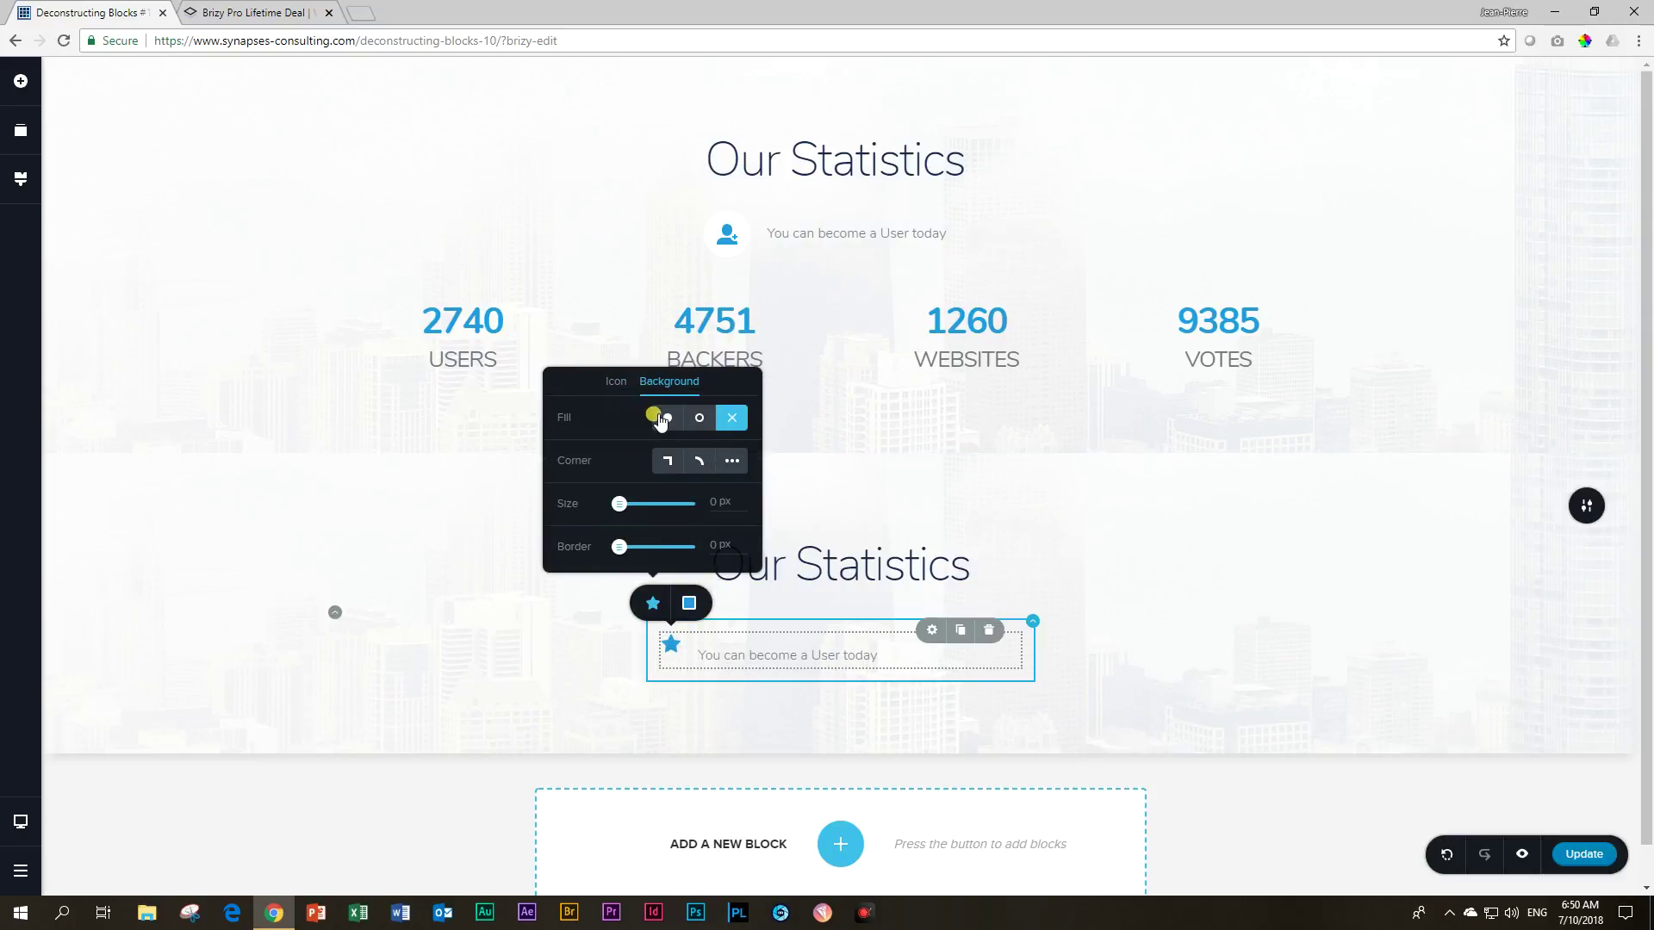
{"action": "left_click", "coordinate": [660, 419]}
{"action": "left_click", "coordinate": [698, 460]}
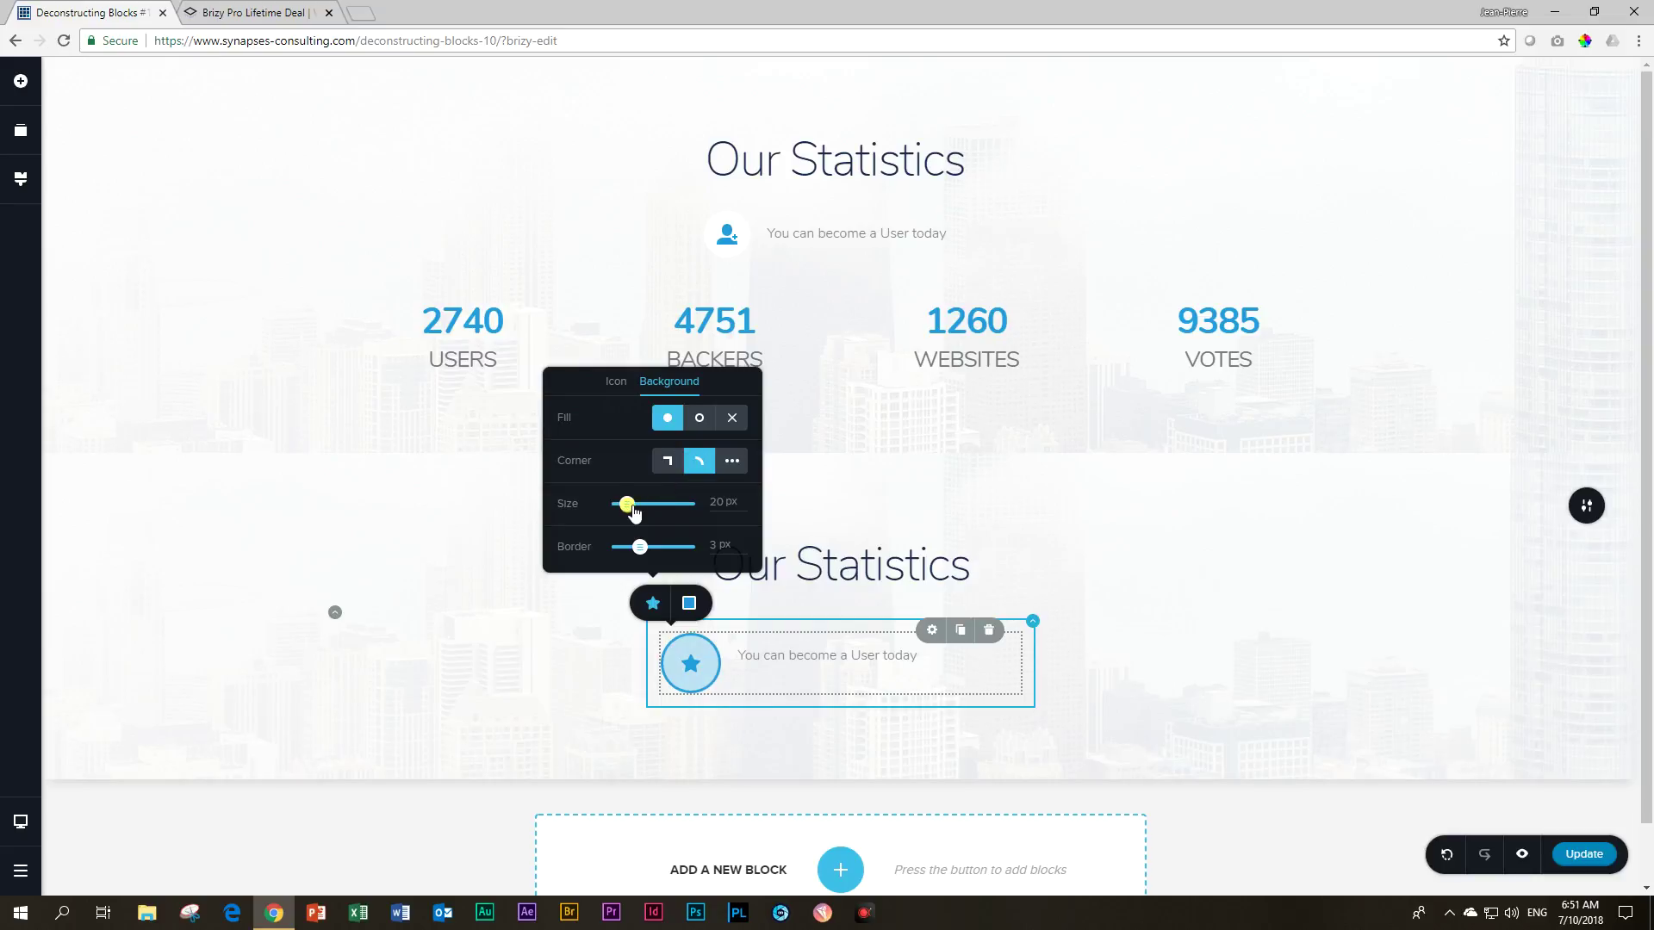
{"action": "left_click_drag", "start_coordinate": [639, 547], "coordinate": [619, 546]}
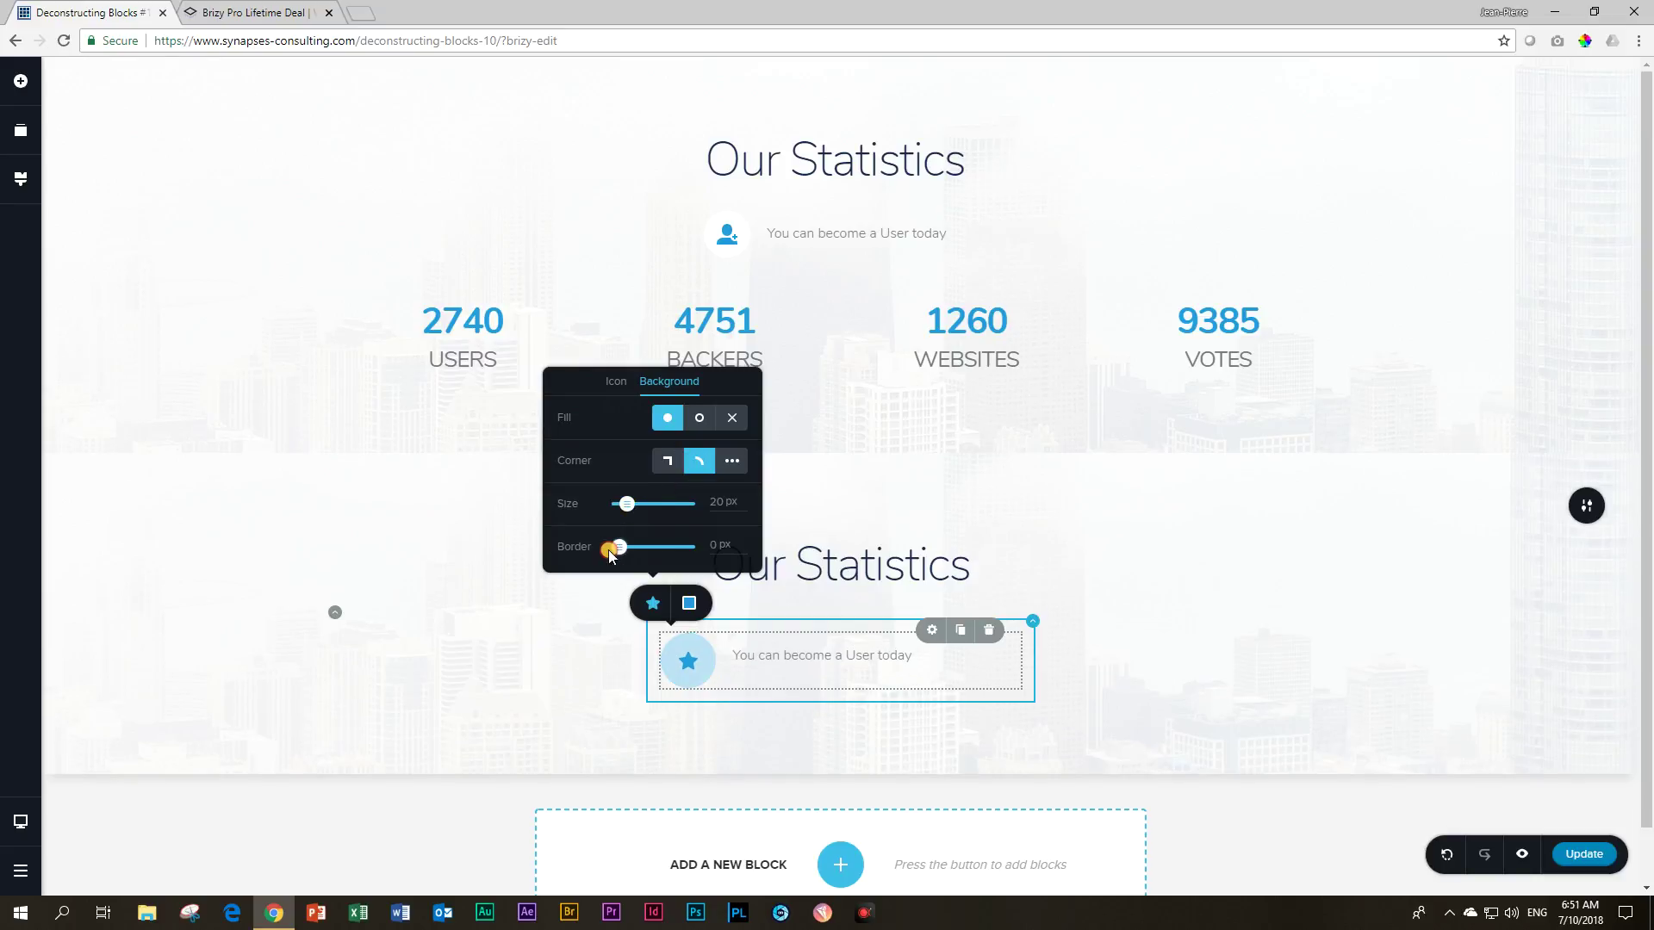
Check the upper icon's background, then set the star circle's border to 3 px.
{"action": "left_click", "coordinate": [686, 215]}
{"action": "left_click", "coordinate": [694, 191]}
{"action": "left_click", "coordinate": [724, 225]}
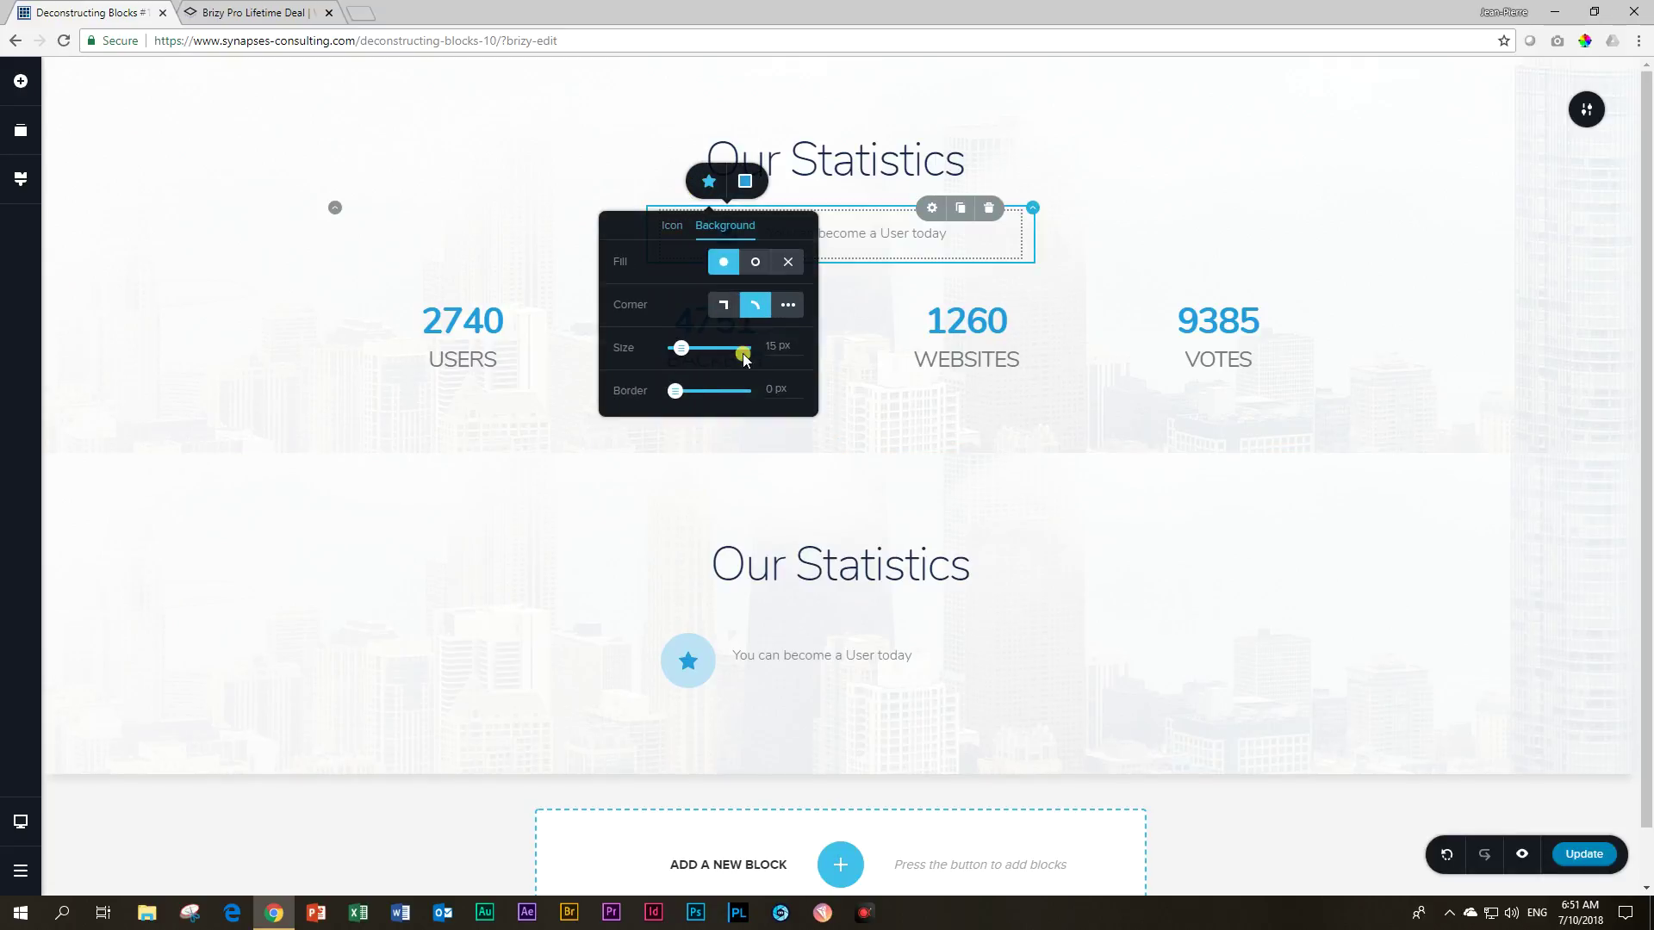
{"action": "left_click", "coordinate": [695, 667]}
{"action": "left_click", "coordinate": [670, 603]}
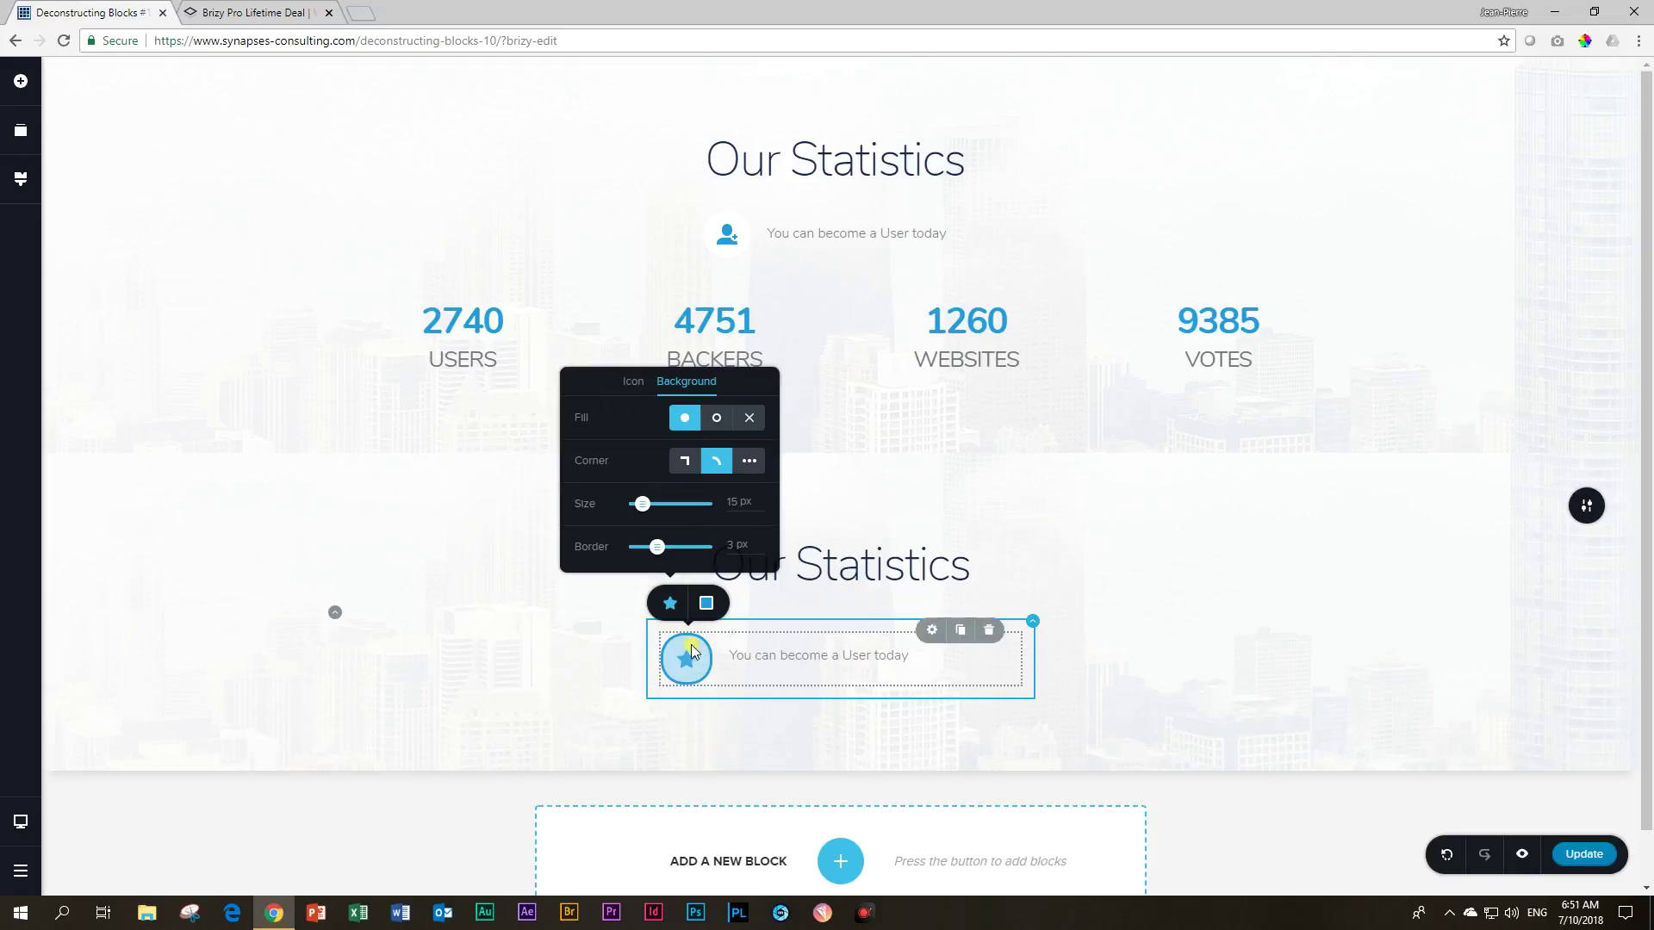
{"action": "left_click_drag", "start_coordinate": [656, 550], "coordinate": [591, 544]}
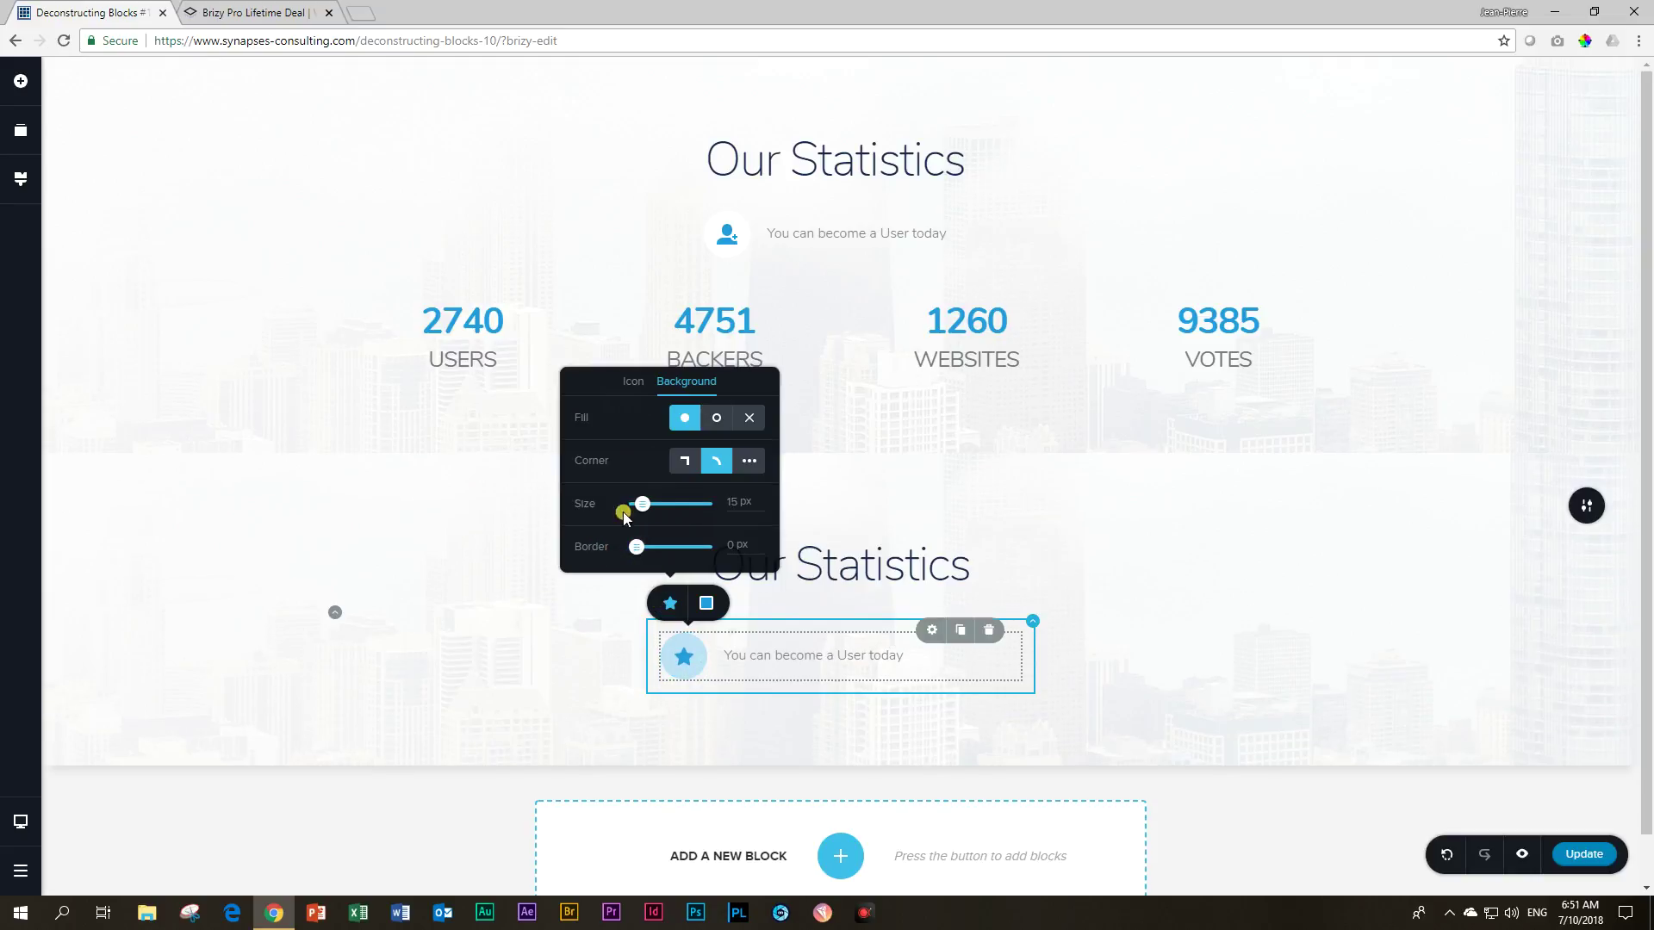
{"action": "left_click", "coordinate": [507, 668]}
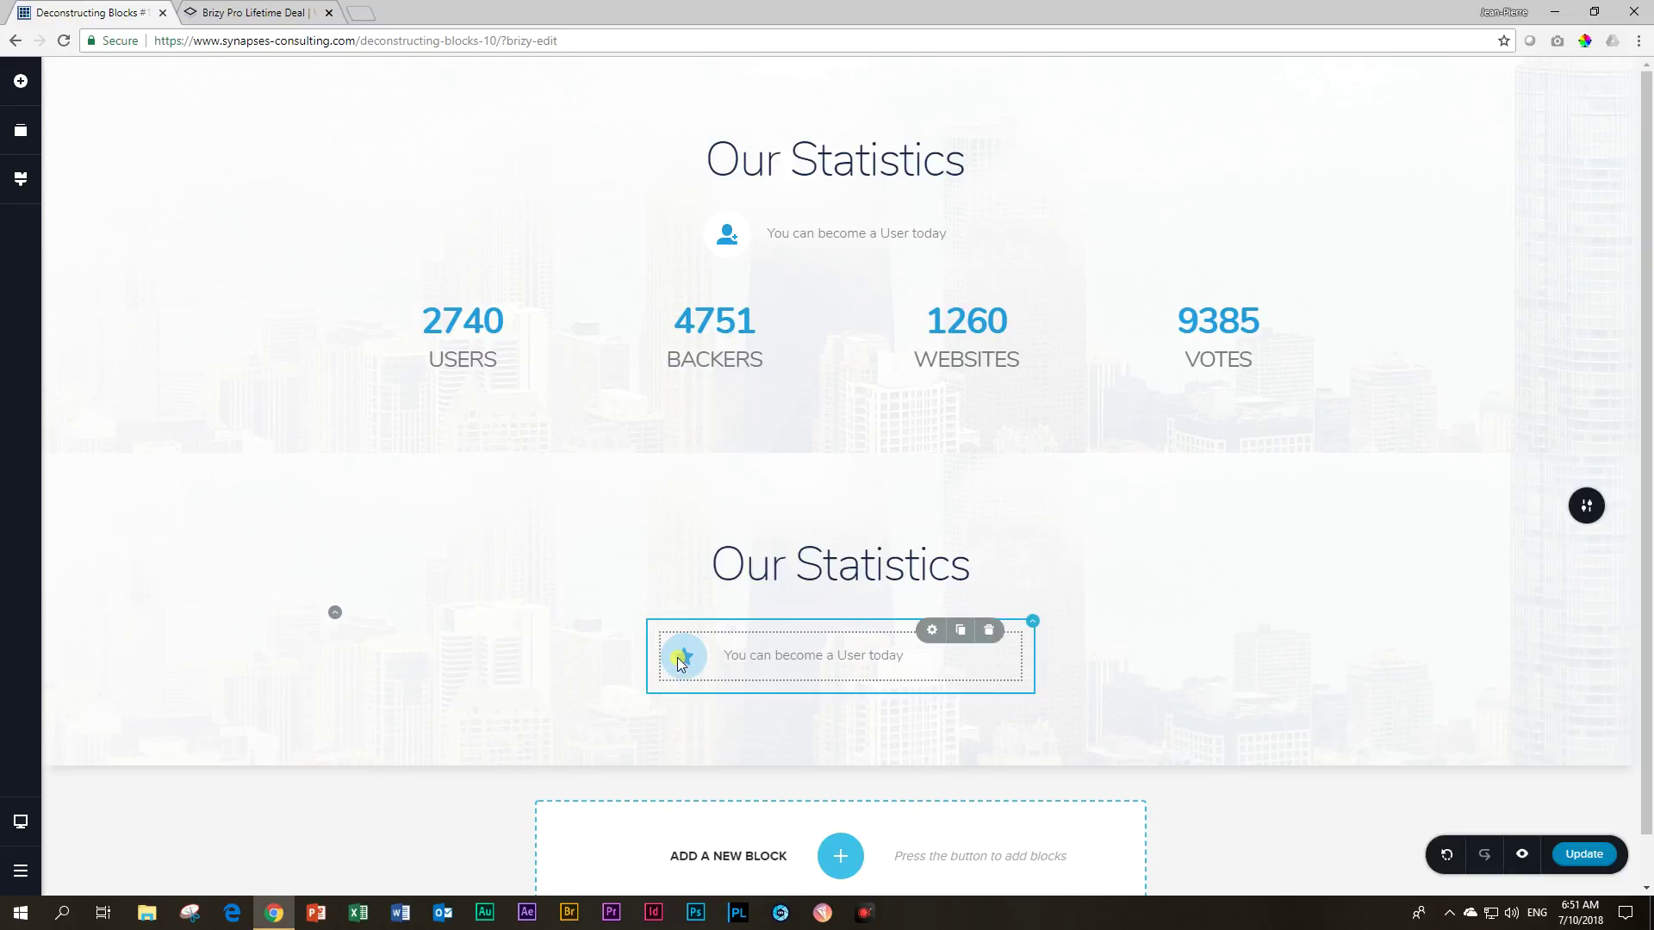
Set the star's circular background size to 15 px.
{"action": "left_click", "coordinate": [680, 657]}
{"action": "left_click", "coordinate": [667, 604]}
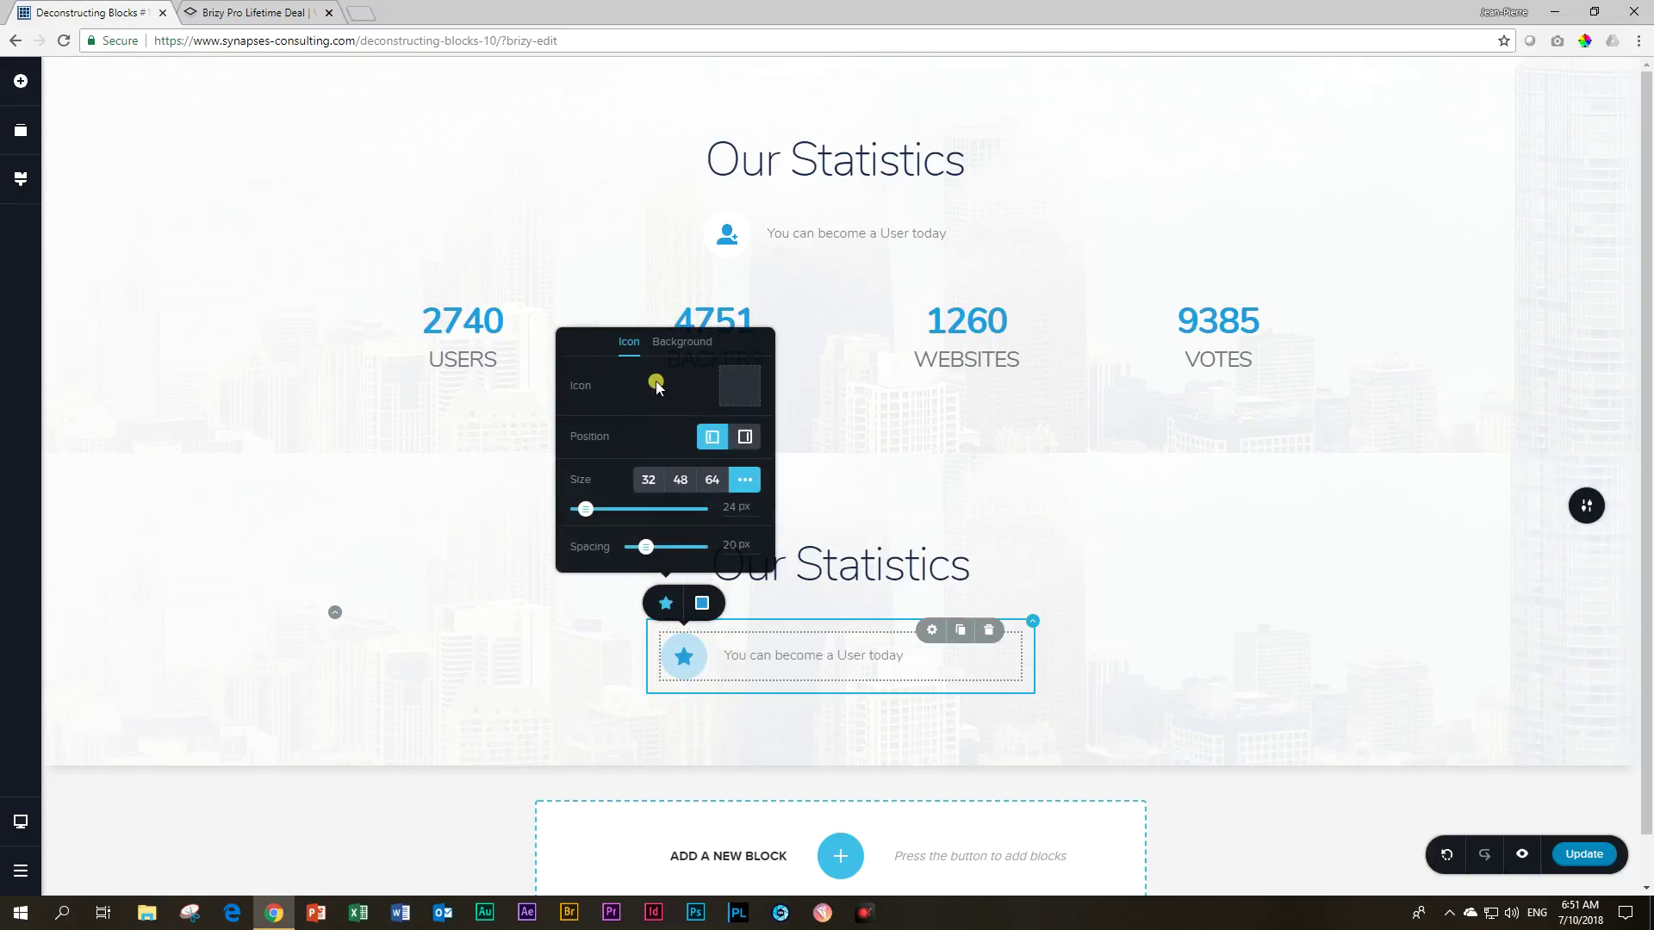
{"action": "left_click", "coordinate": [682, 381]}
{"action": "left_click_drag", "start_coordinate": [626, 504], "coordinate": [639, 507]}
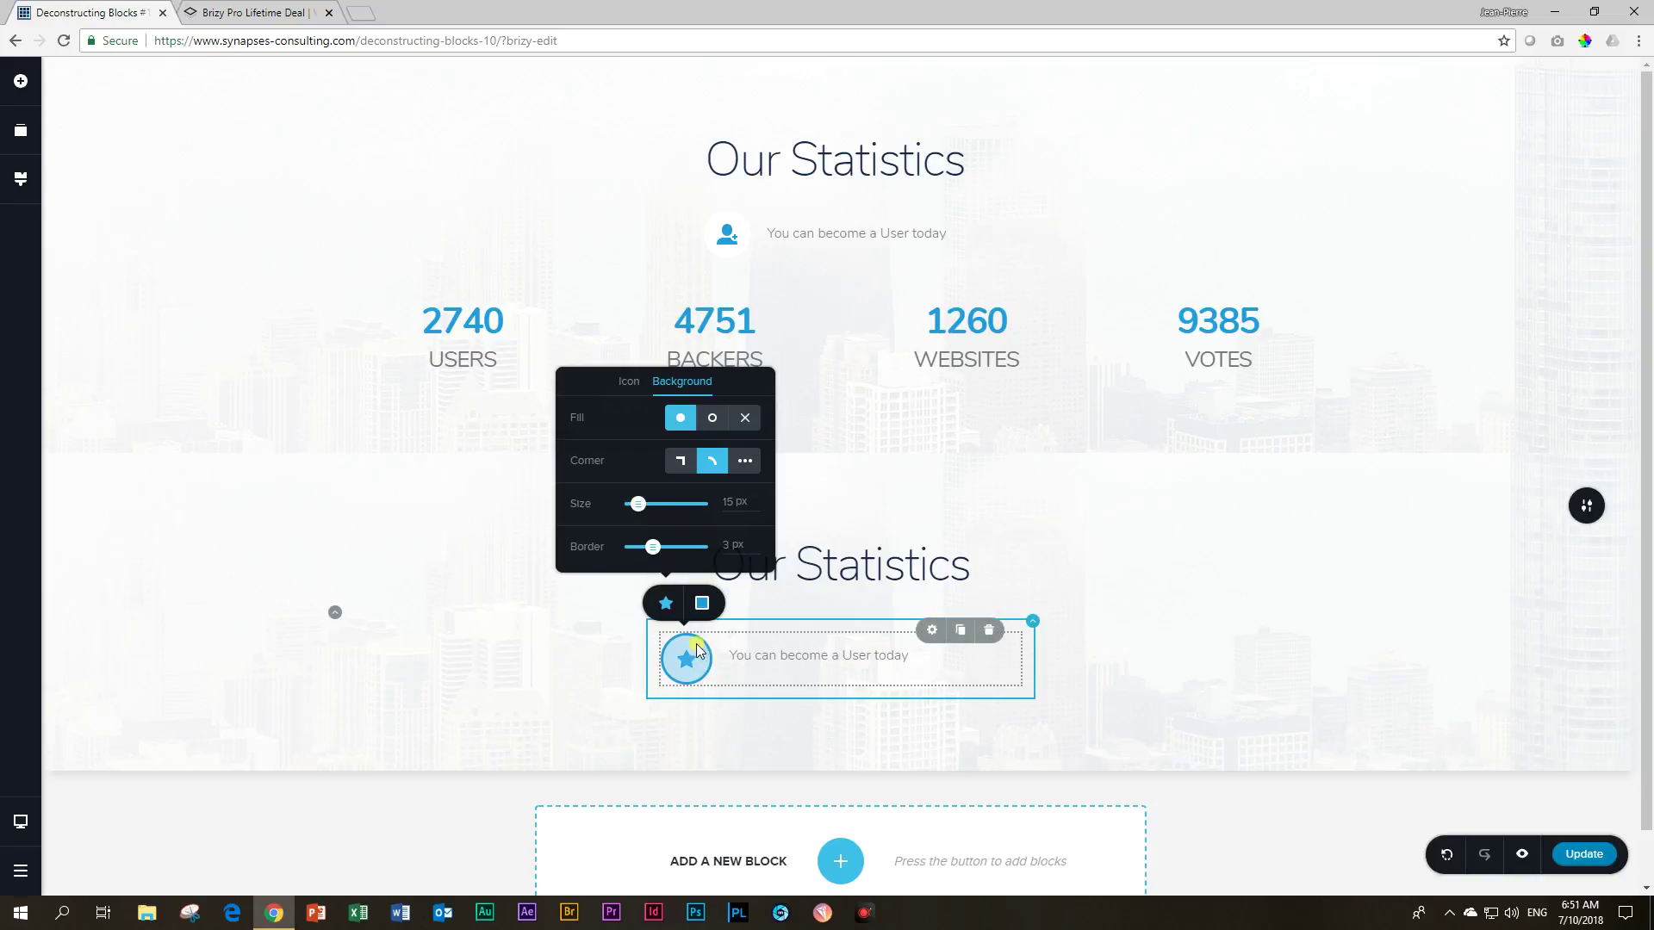
{"action": "left_click", "coordinate": [538, 652]}
Inspect the upper person icon's background and border colours for reference.
{"action": "left_click", "coordinate": [732, 239]}
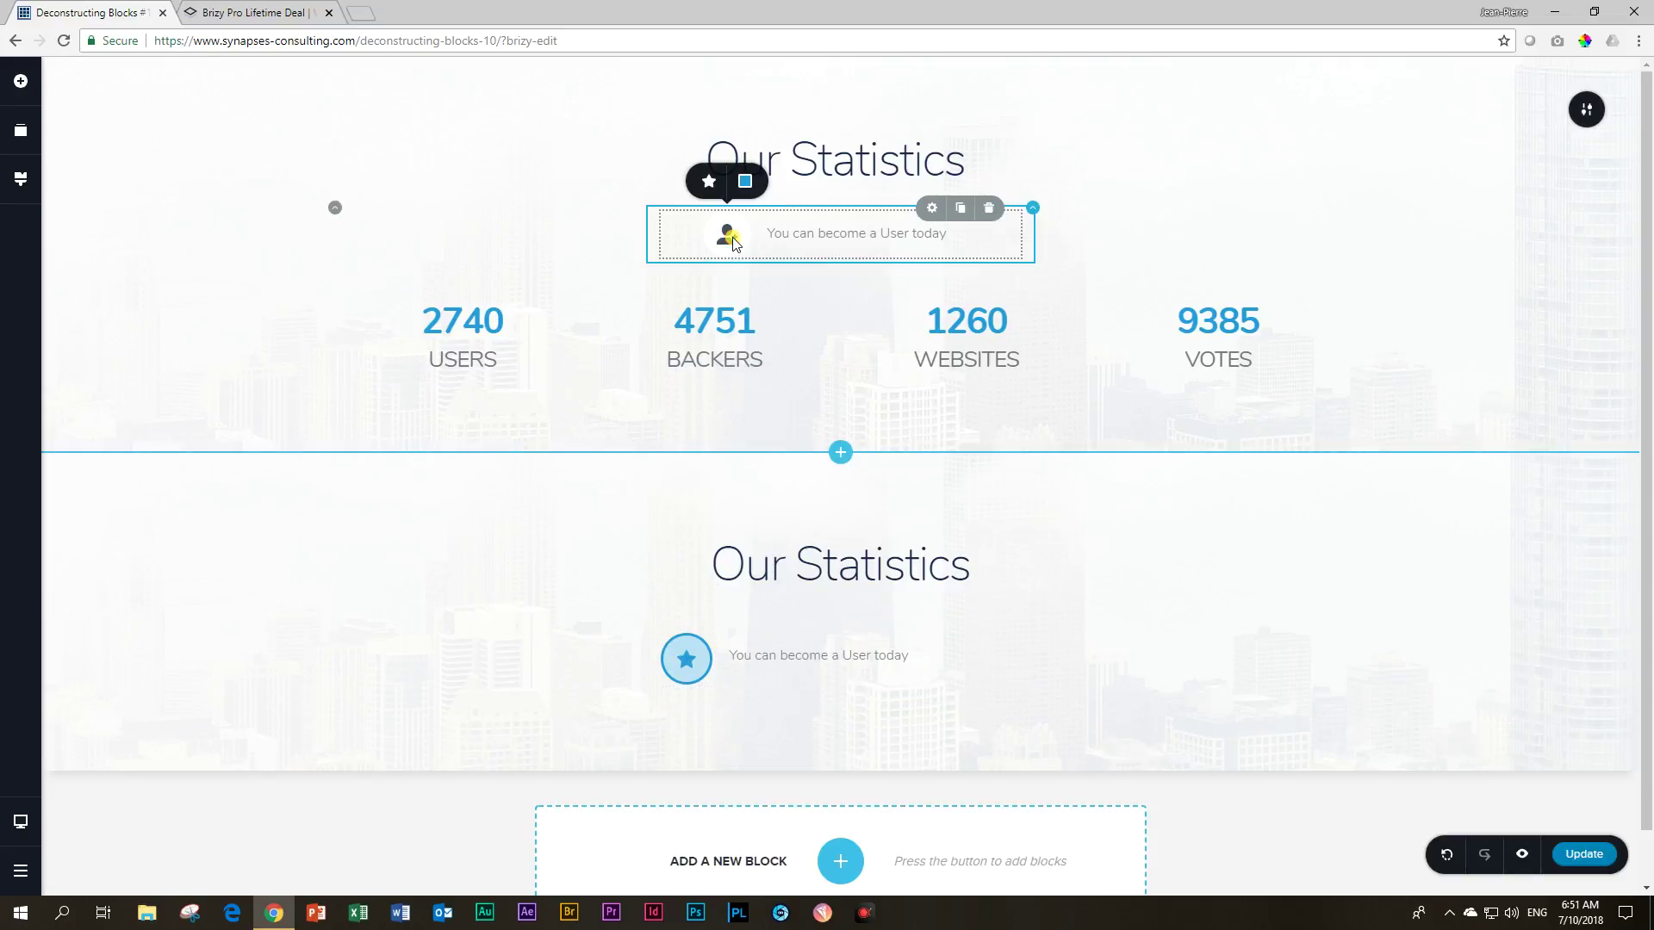
{"action": "left_click", "coordinate": [745, 181]}
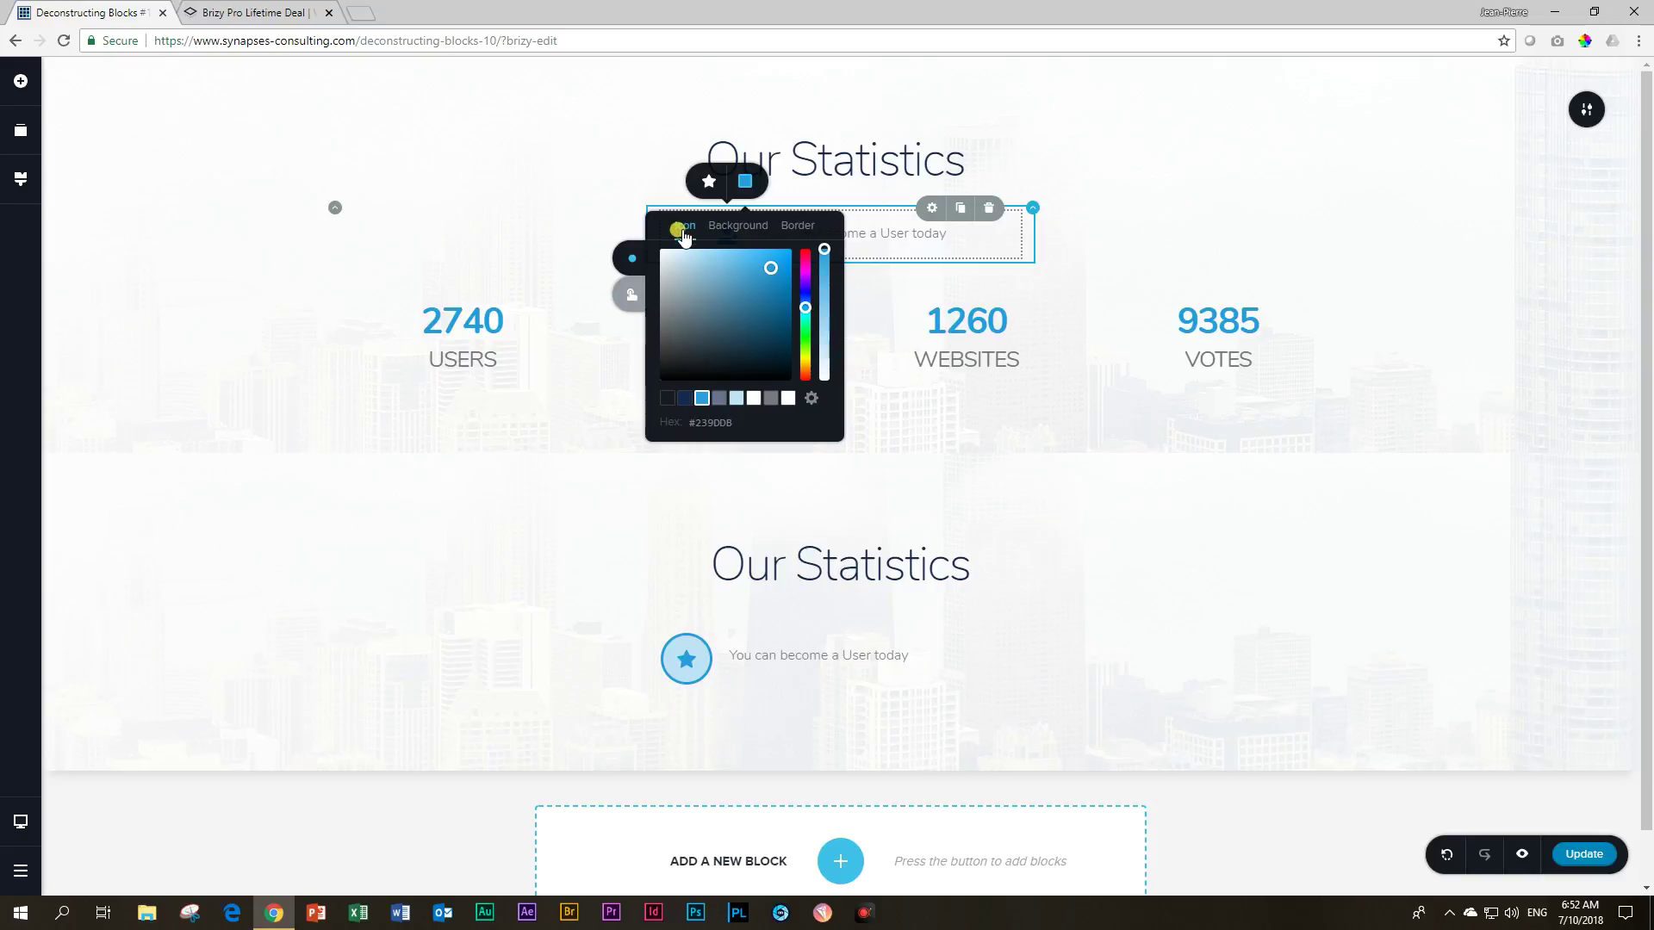
{"action": "left_click", "coordinate": [738, 227]}
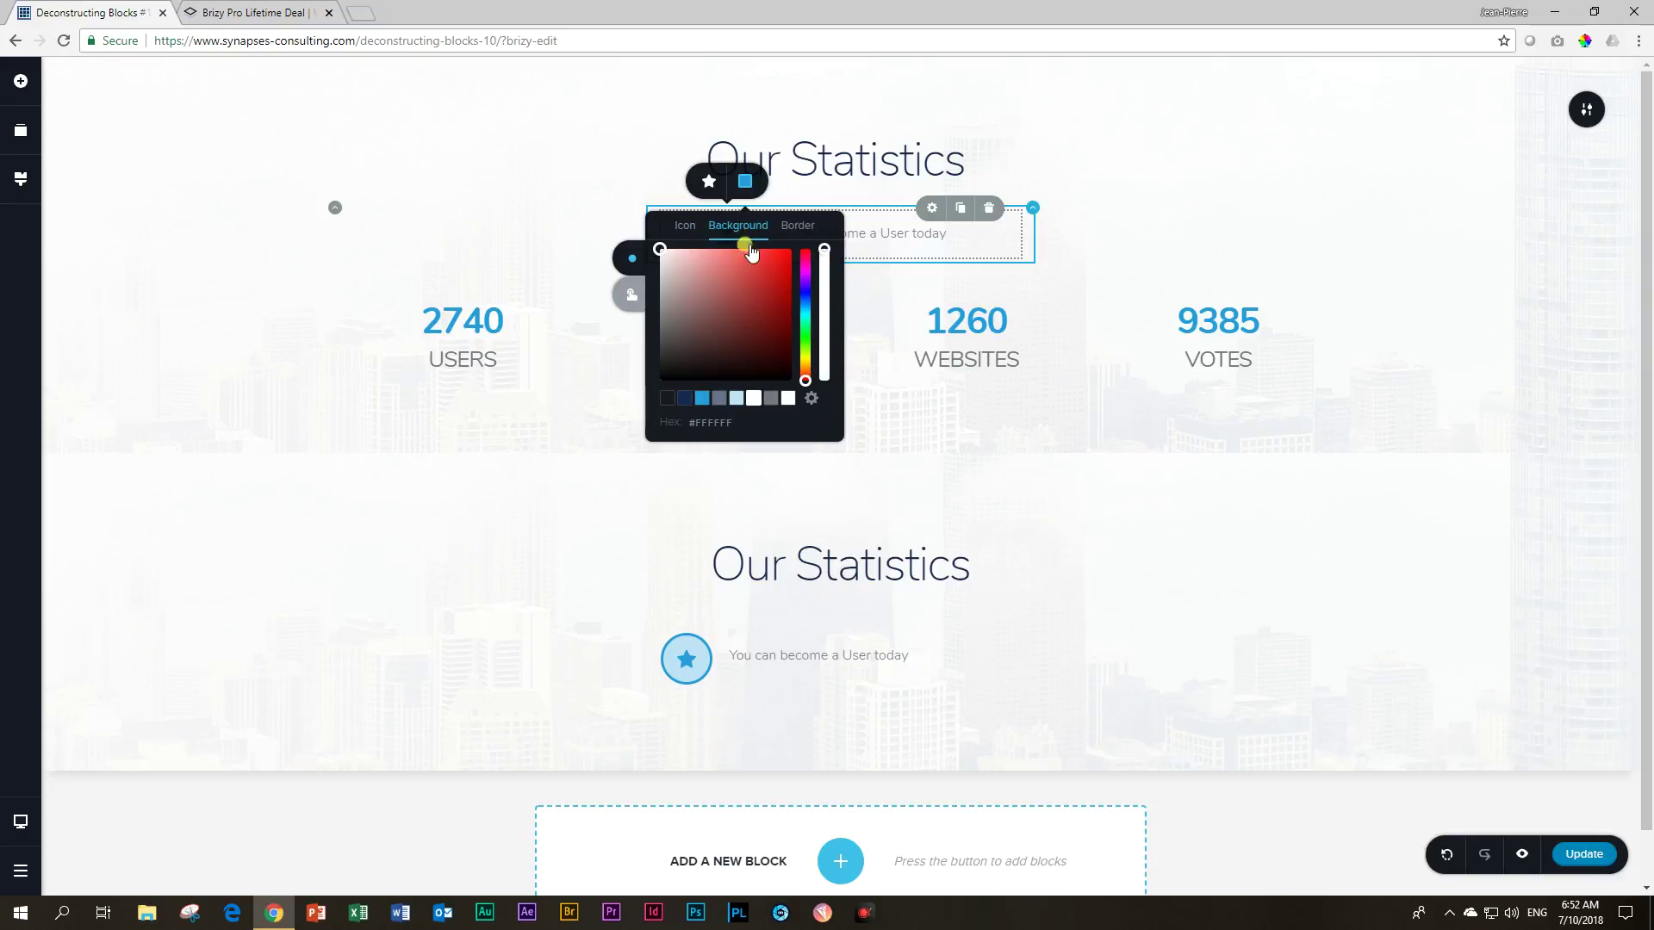
{"action": "left_click", "coordinate": [754, 392]}
{"action": "left_click", "coordinate": [791, 227]}
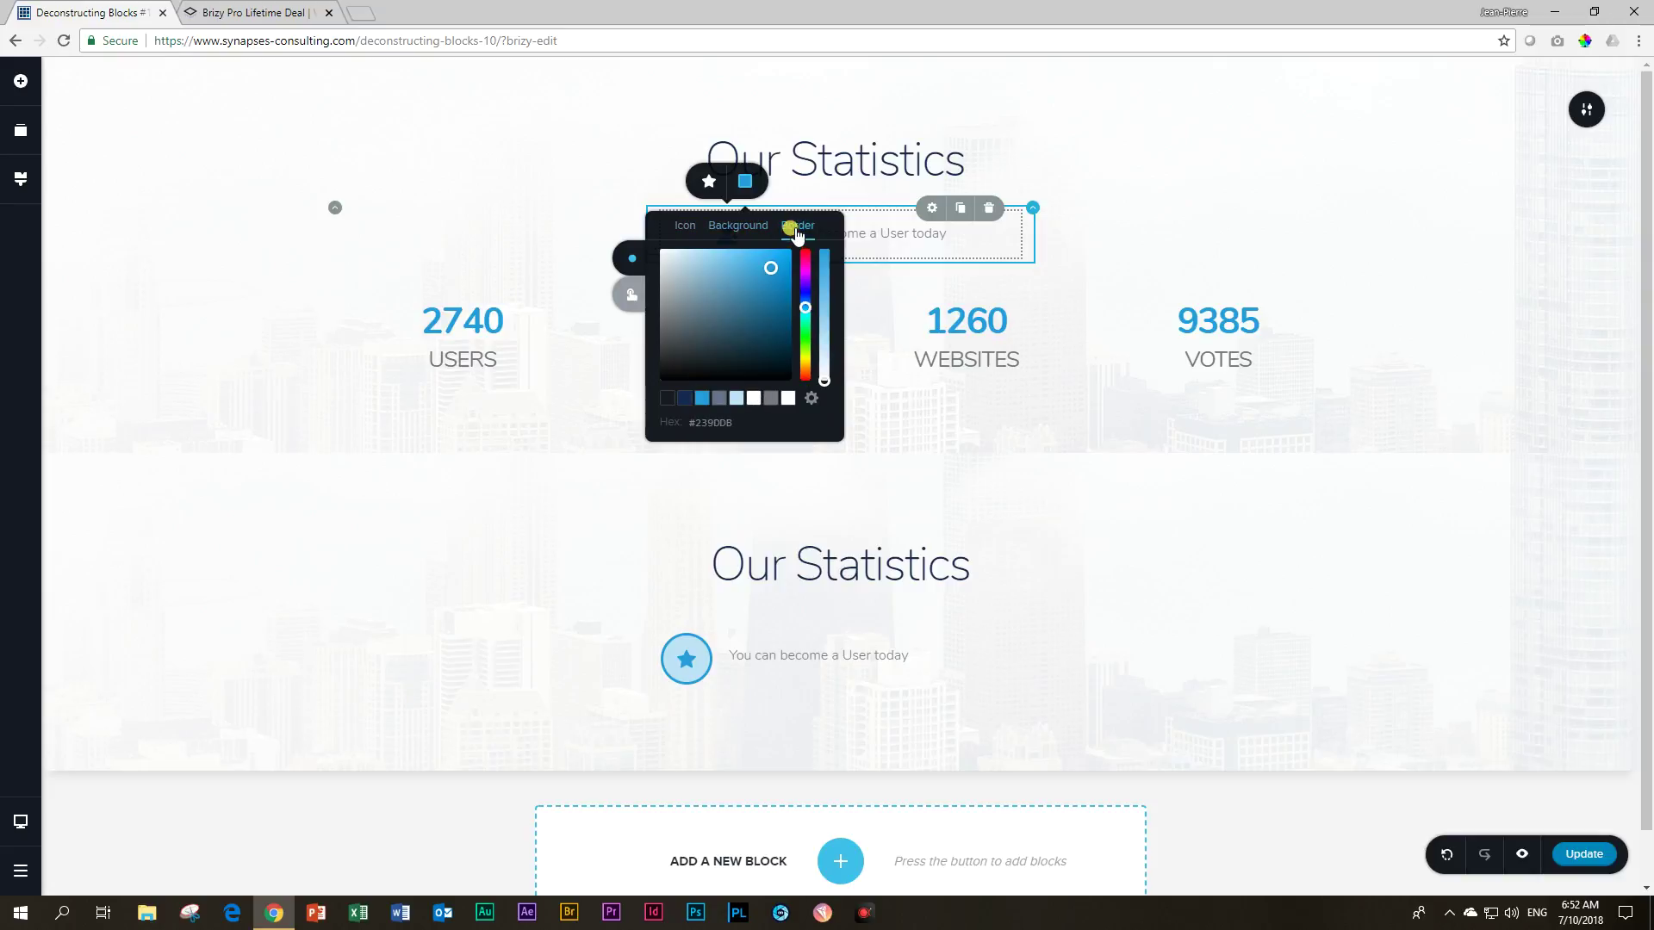
Make the lower star's circle background white.
{"action": "left_click", "coordinate": [686, 656]}
{"action": "left_click", "coordinate": [668, 606]}
{"action": "left_click", "coordinate": [705, 603]}
{"action": "left_click", "coordinate": [664, 529]}
{"action": "left_click", "coordinate": [697, 356]}
{"action": "left_click", "coordinate": [747, 529]}
{"action": "left_click", "coordinate": [678, 596]}
{"action": "left_click", "coordinate": [473, 491]}
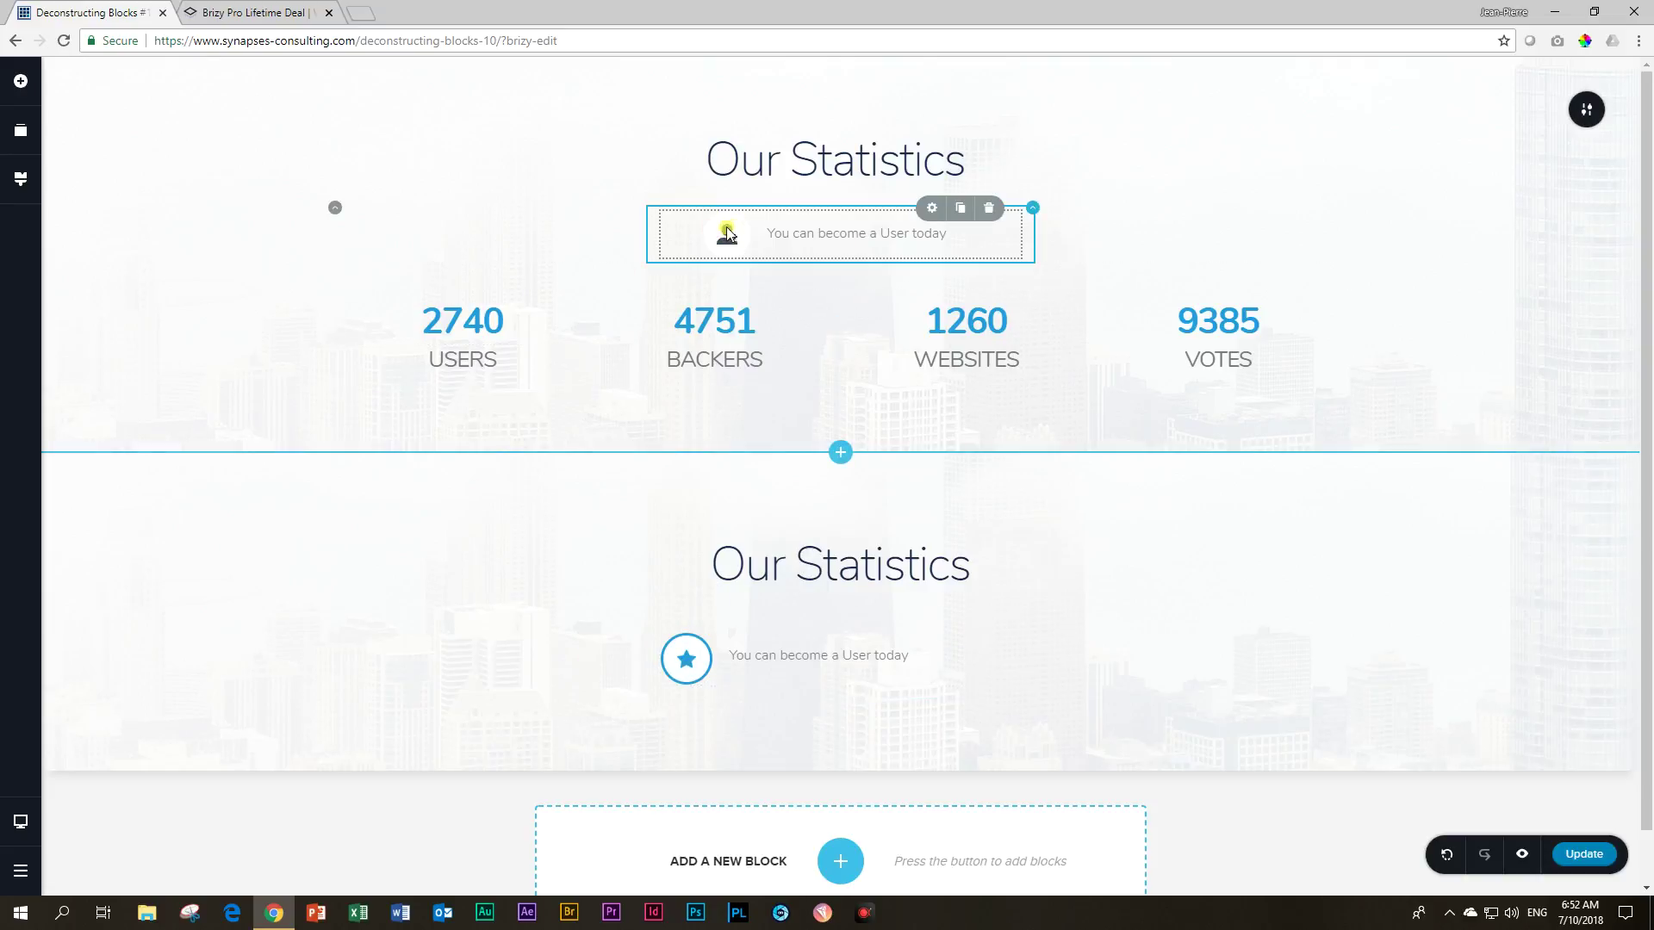
Darken the star icon to near-black and give its circle a light-blue #BDE1F4 background.
{"action": "left_click", "coordinate": [685, 657]}
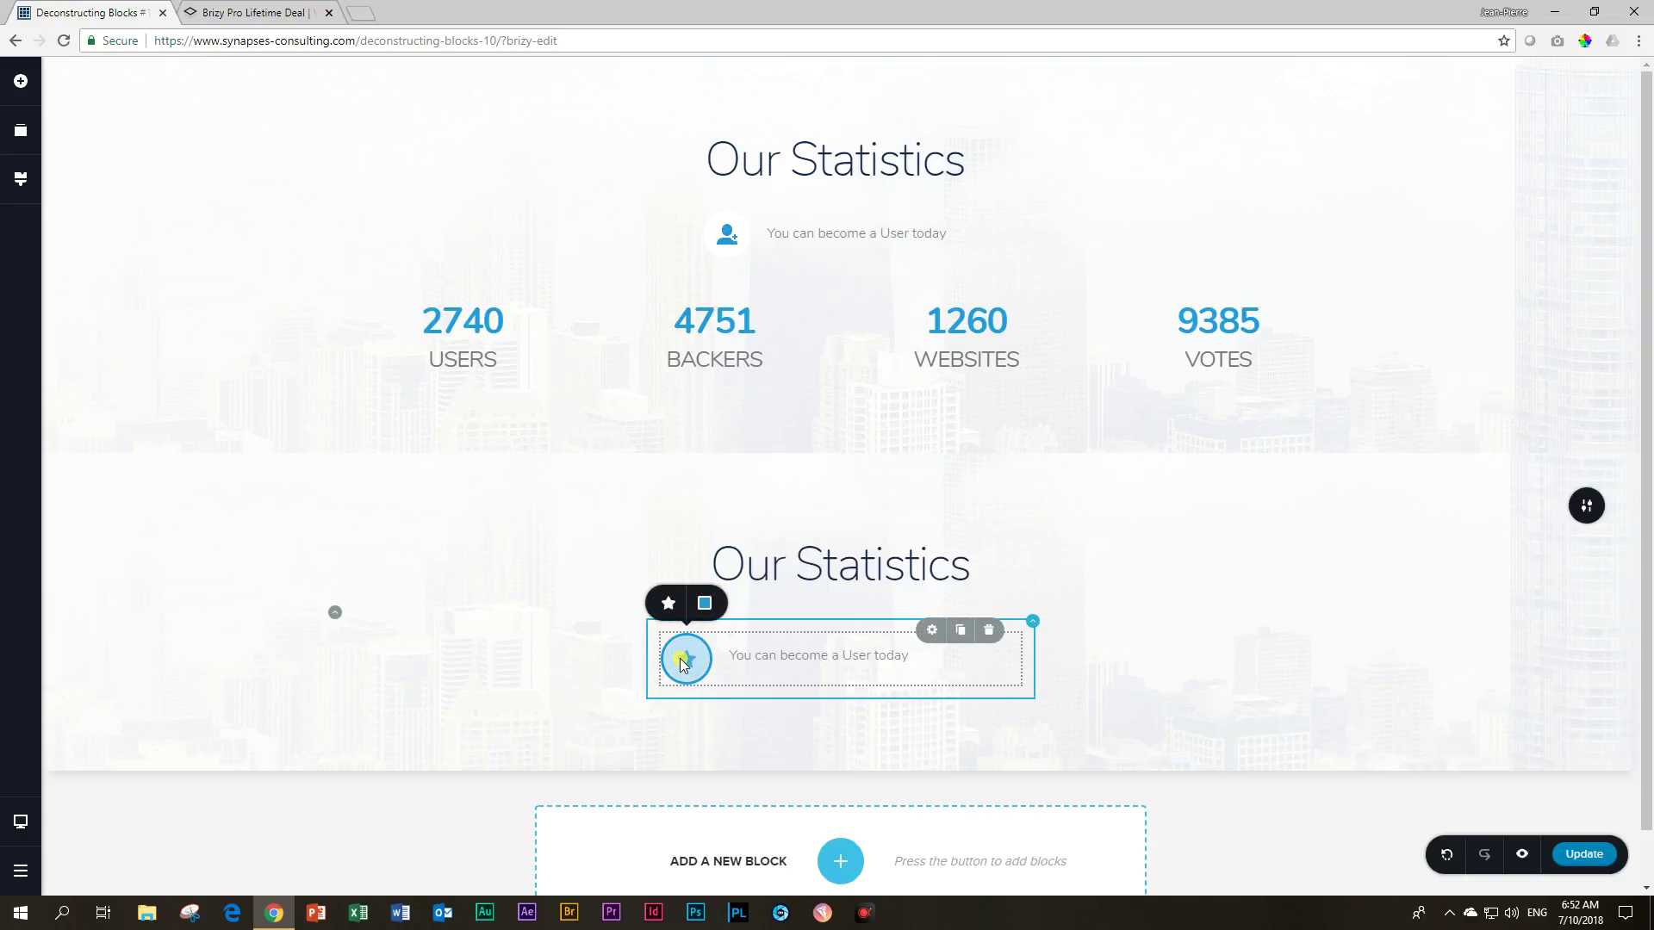
{"action": "left_click", "coordinate": [703, 606]}
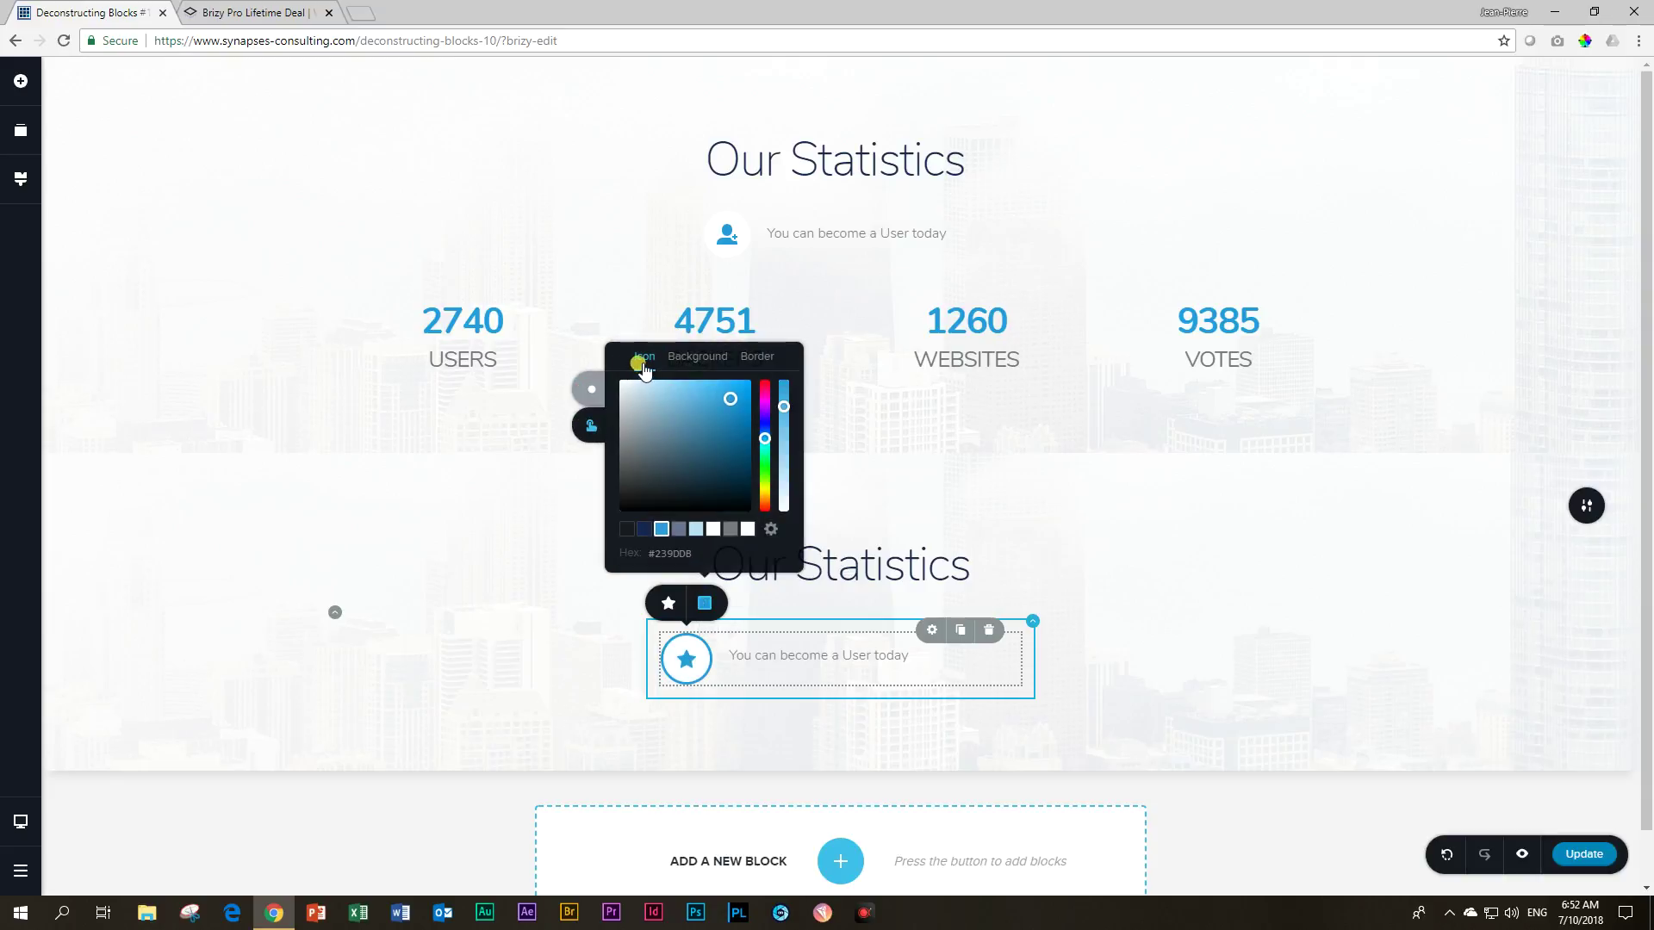
{"action": "left_click_drag", "start_coordinate": [639, 488], "coordinate": [599, 529]}
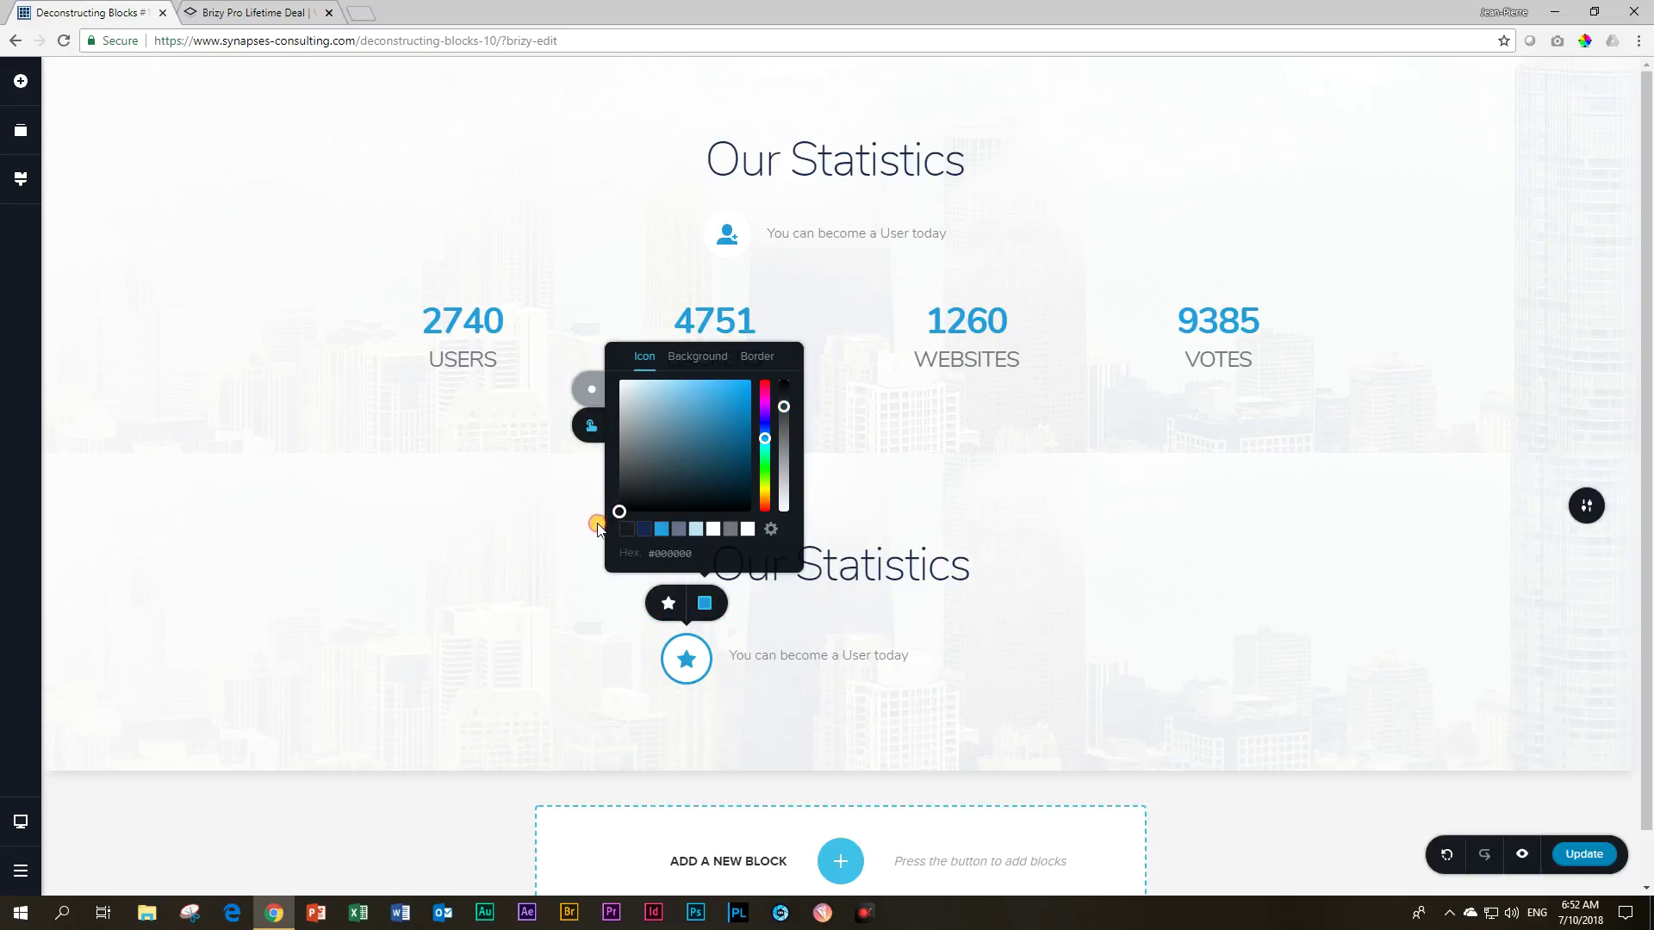
{"action": "left_click", "coordinate": [677, 364]}
{"action": "left_click", "coordinate": [703, 532]}
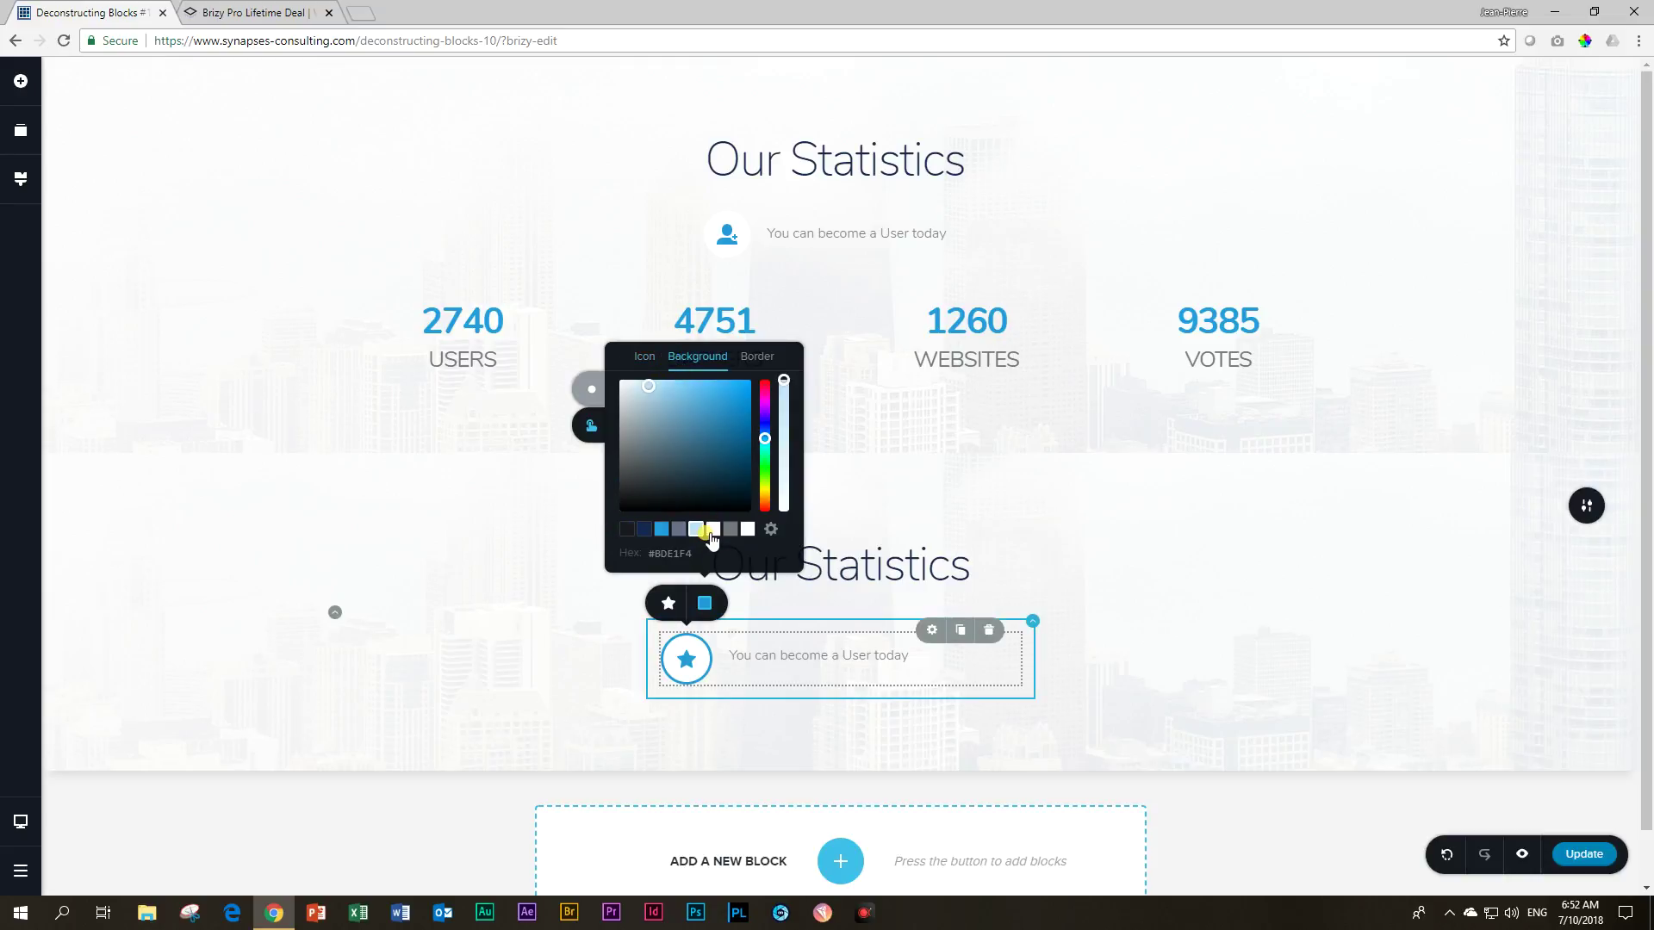
{"action": "left_click", "coordinate": [684, 663]}
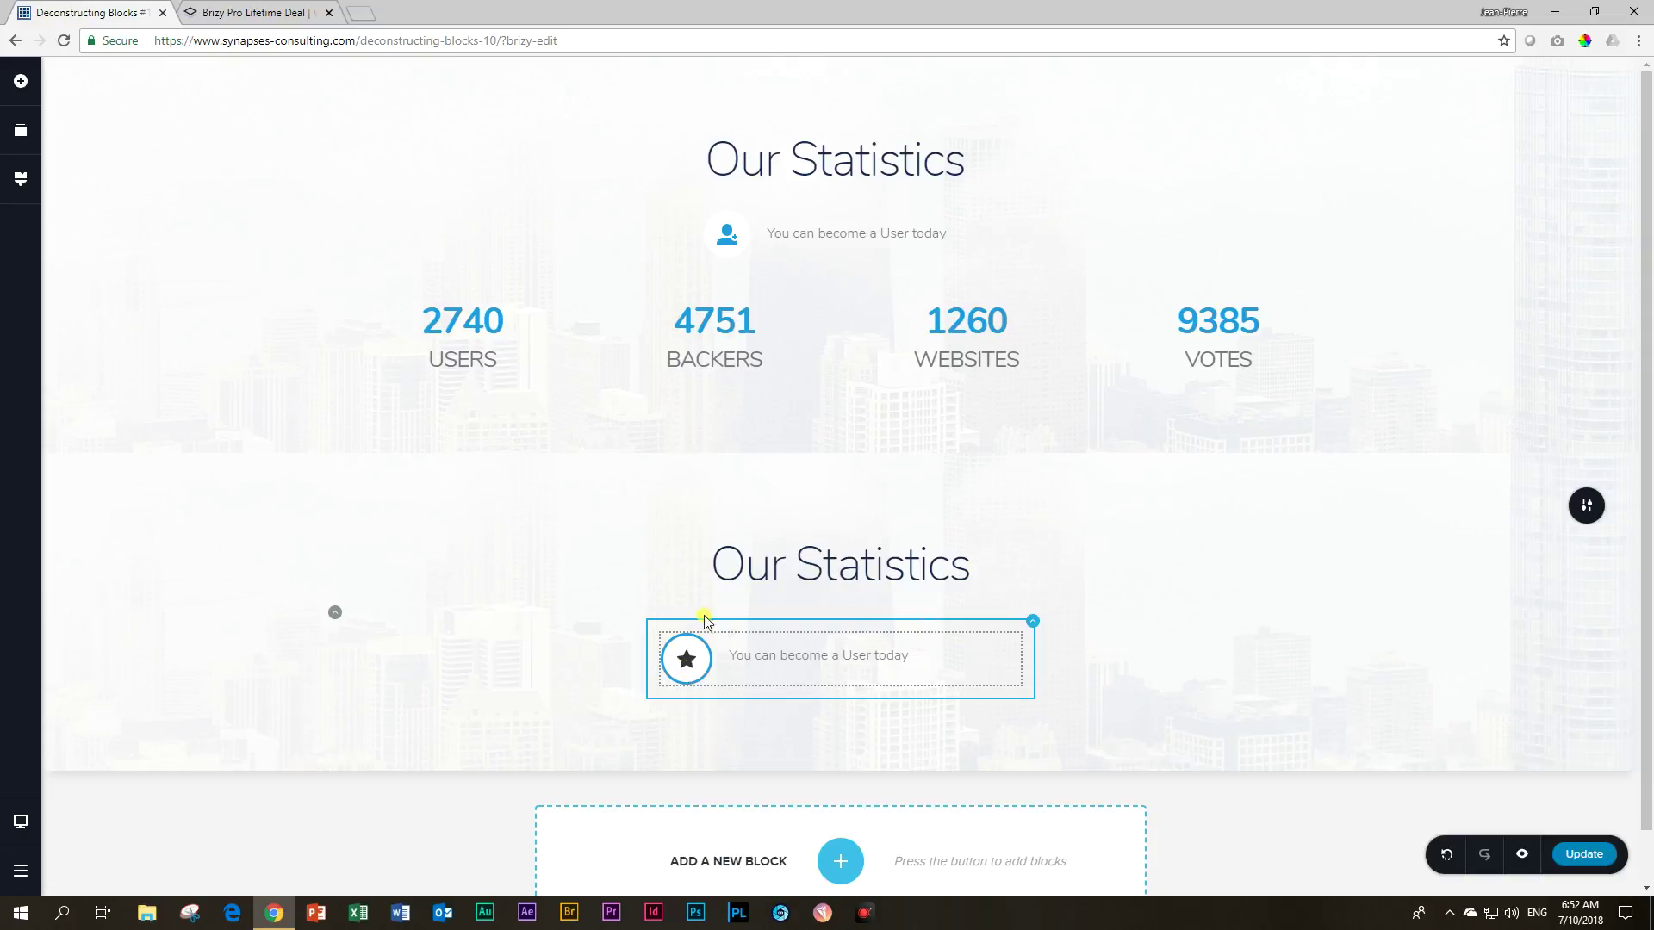
Set the lower star icon's background Border to 0 px to remove its ring.
{"action": "left_click", "coordinate": [687, 657]}
{"action": "left_click", "coordinate": [668, 603]}
{"action": "left_click", "coordinate": [685, 381]}
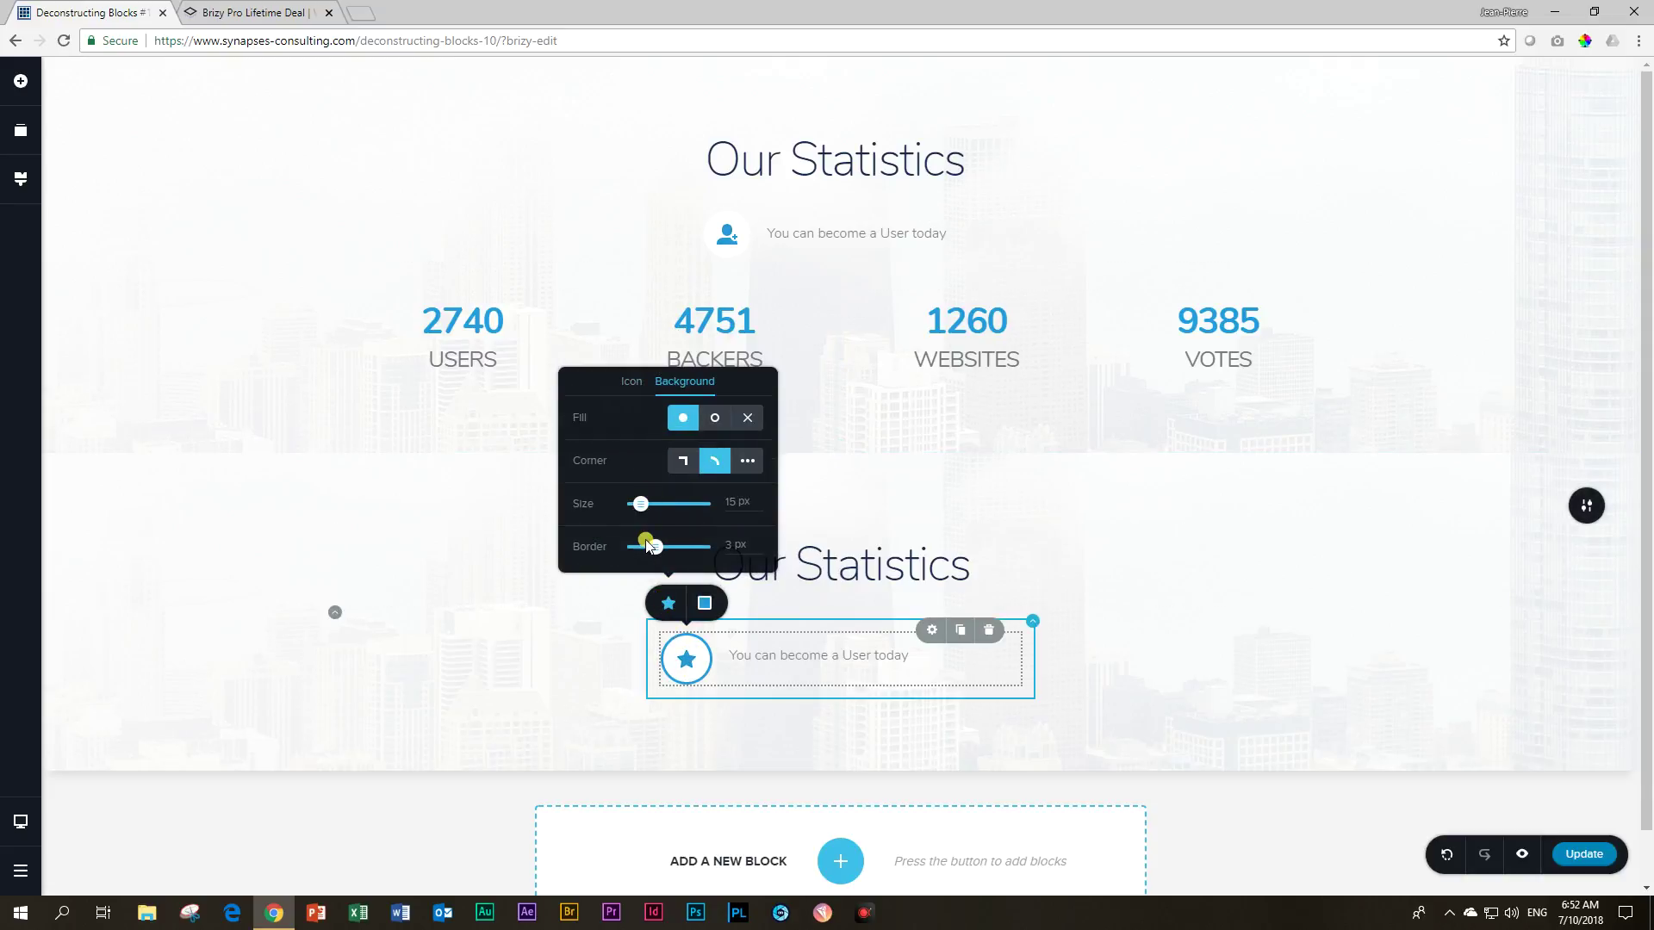
{"action": "left_click_drag", "start_coordinate": [653, 551], "coordinate": [634, 550]}
{"action": "left_click", "coordinate": [527, 640]}
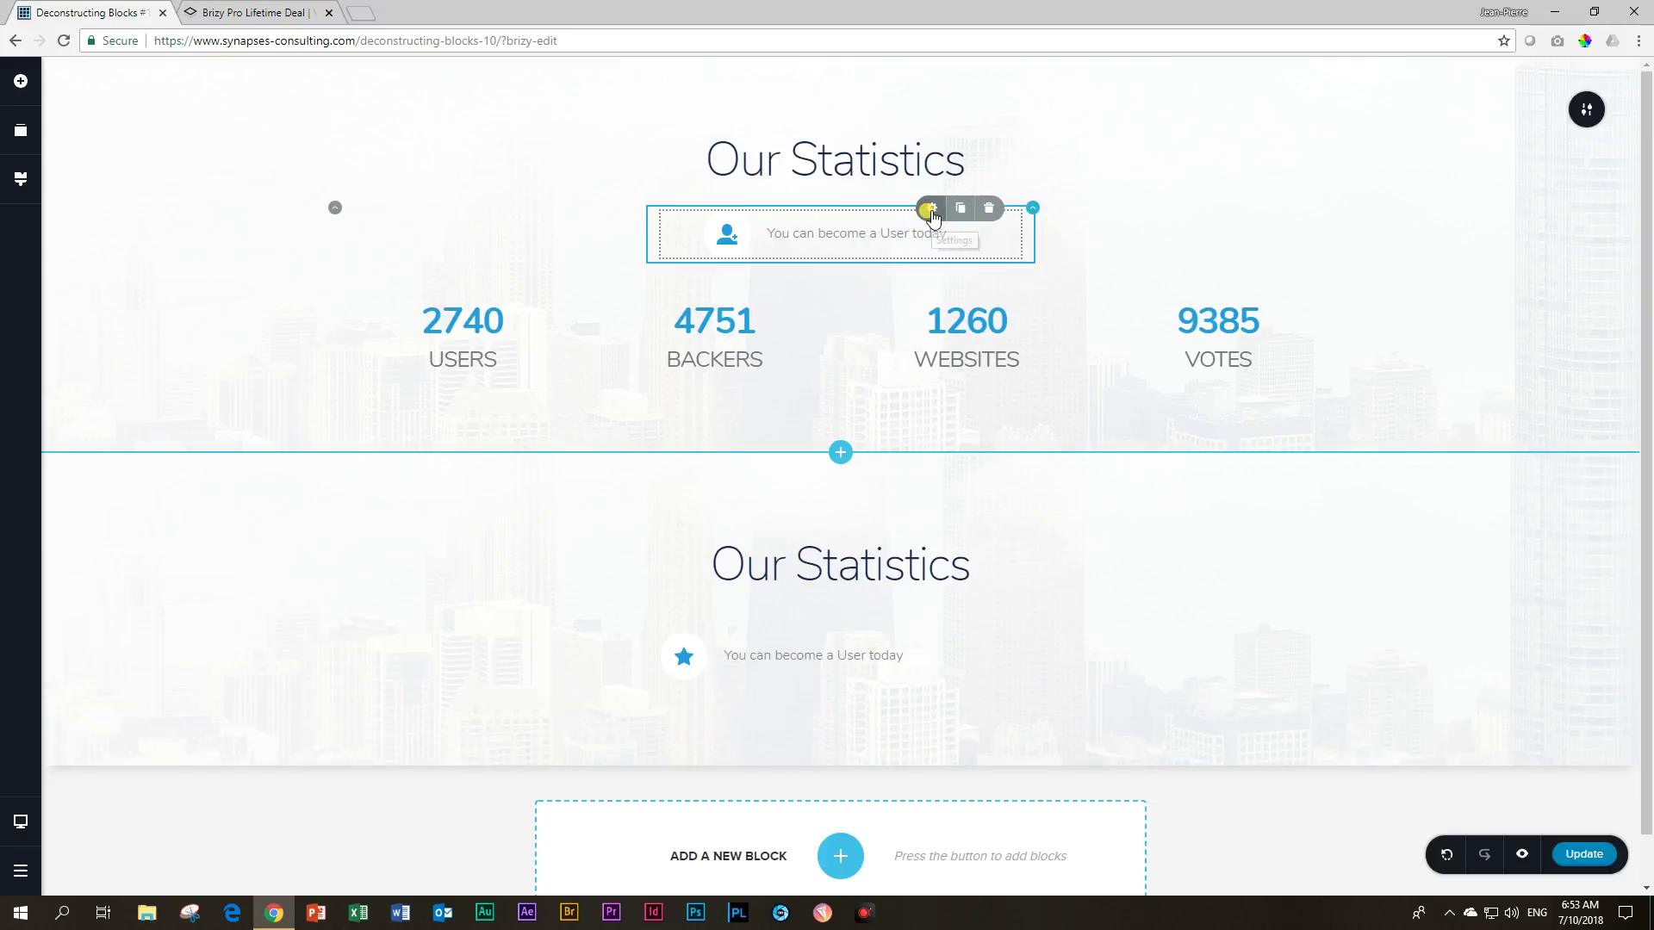
{"action": "left_click", "coordinate": [932, 210]}
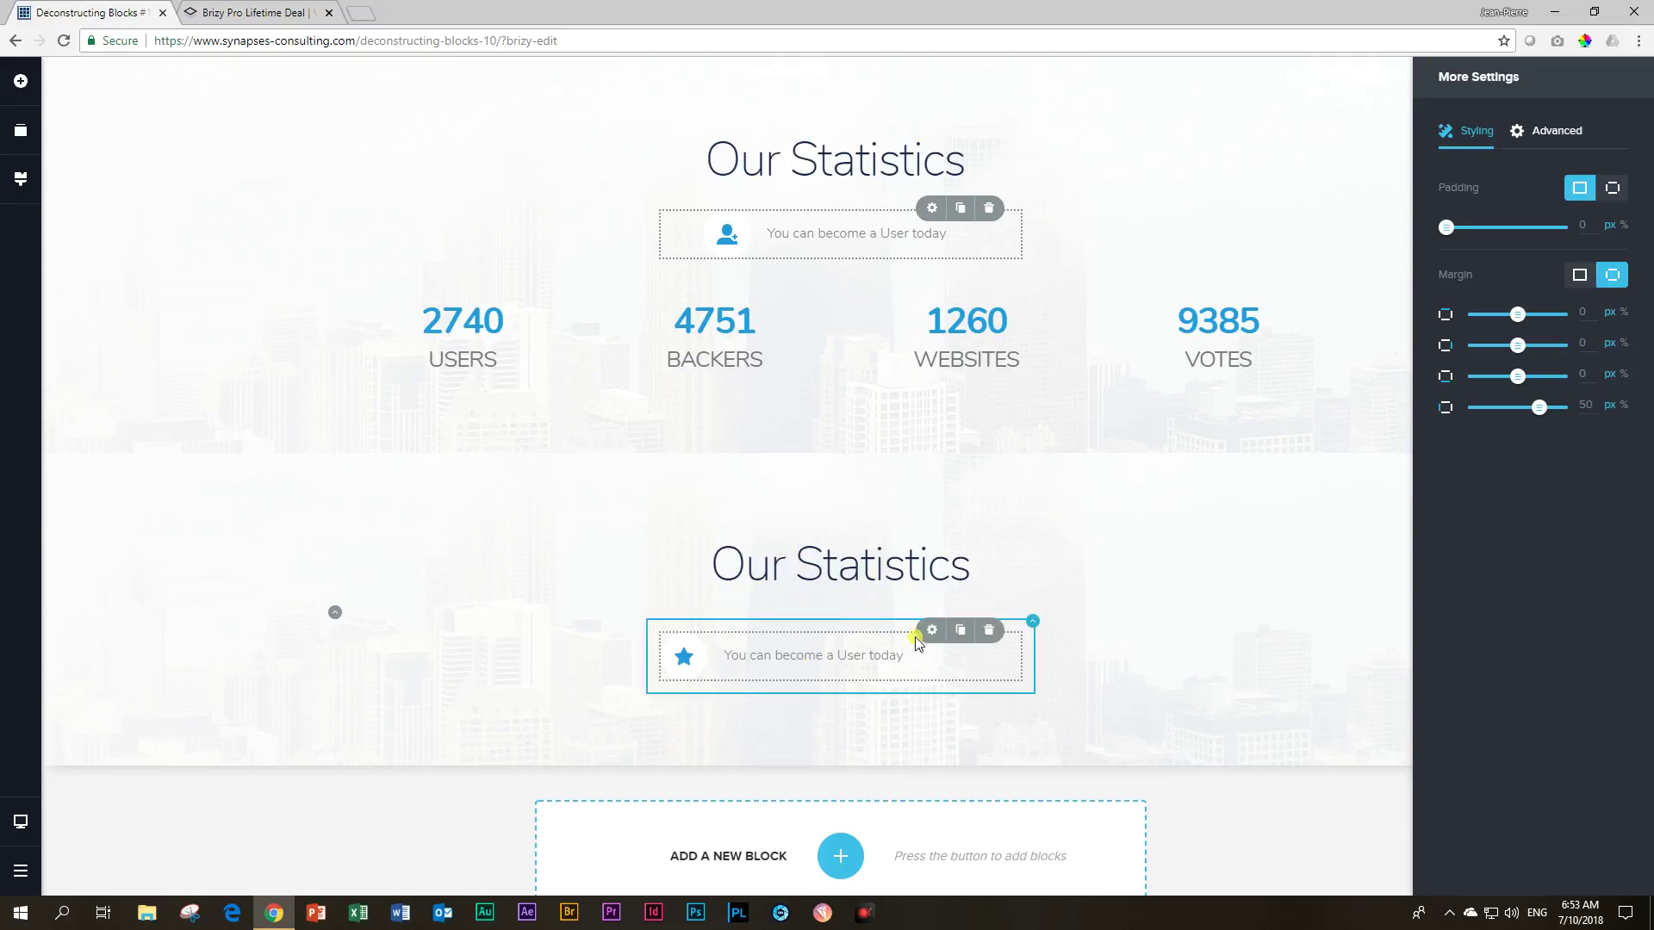
Set the lower icon box's top and third margins to 0, giving margins 0, 0, 0, 50 px.
{"action": "left_click", "coordinate": [931, 630]}
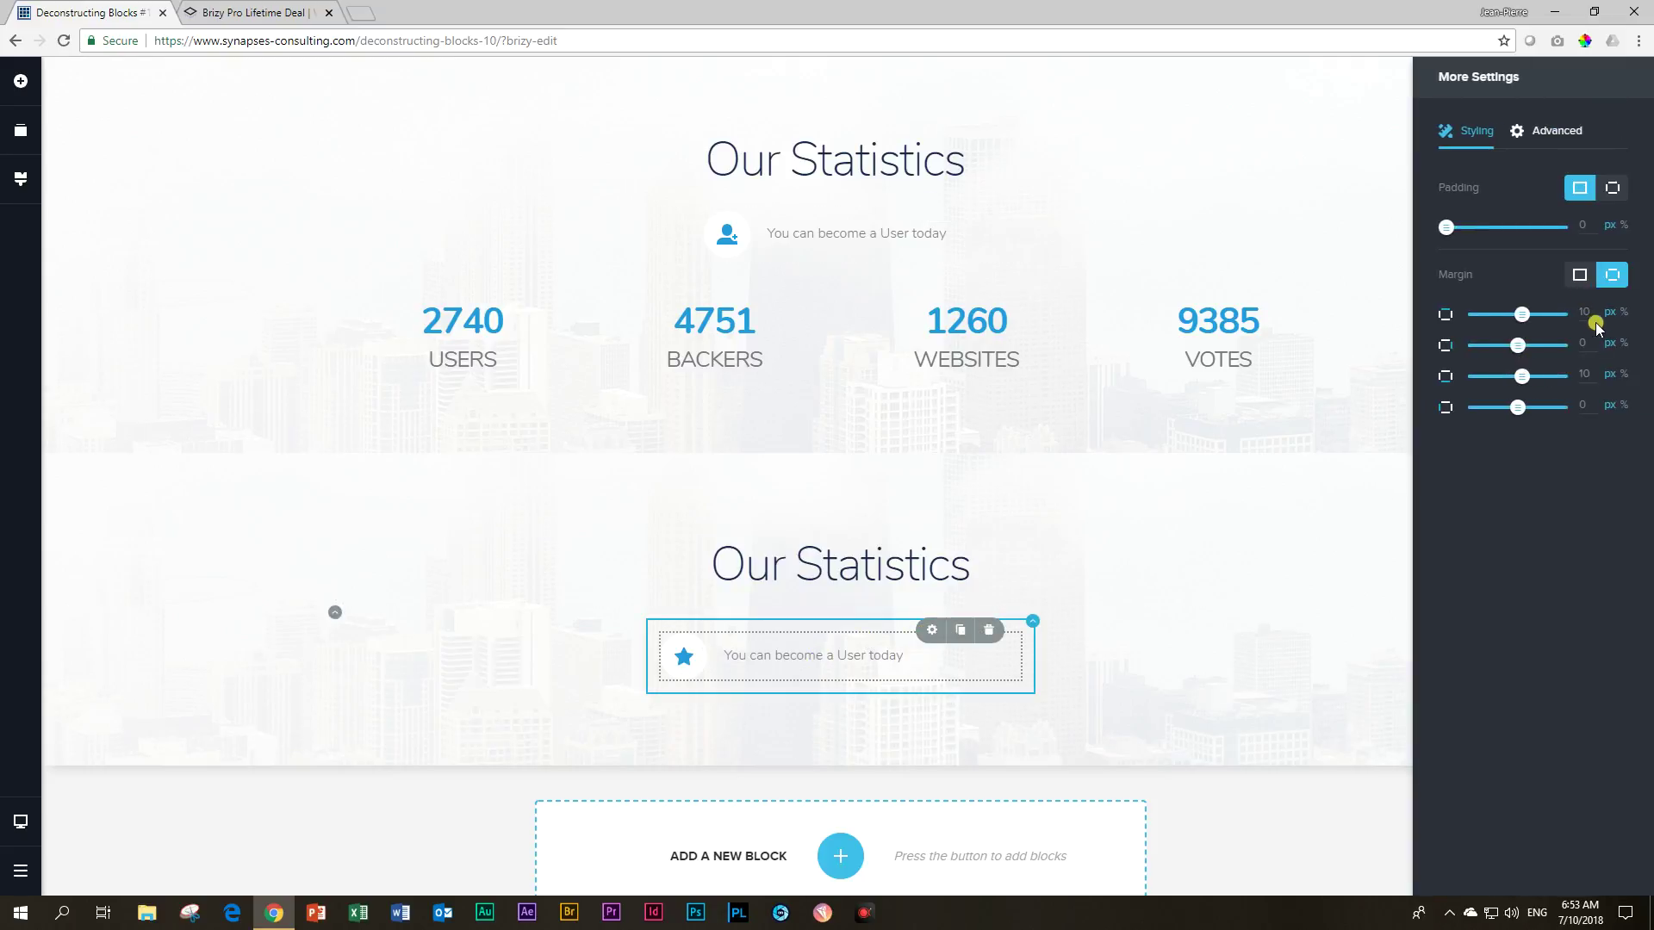
{"action": "left_click_drag", "start_coordinate": [1593, 312], "coordinate": [1554, 319]}
{"action": "type", "text": "0"}
{"action": "left_click_drag", "start_coordinate": [1592, 374], "coordinate": [1562, 373]}
{"action": "type", "text": "0"}
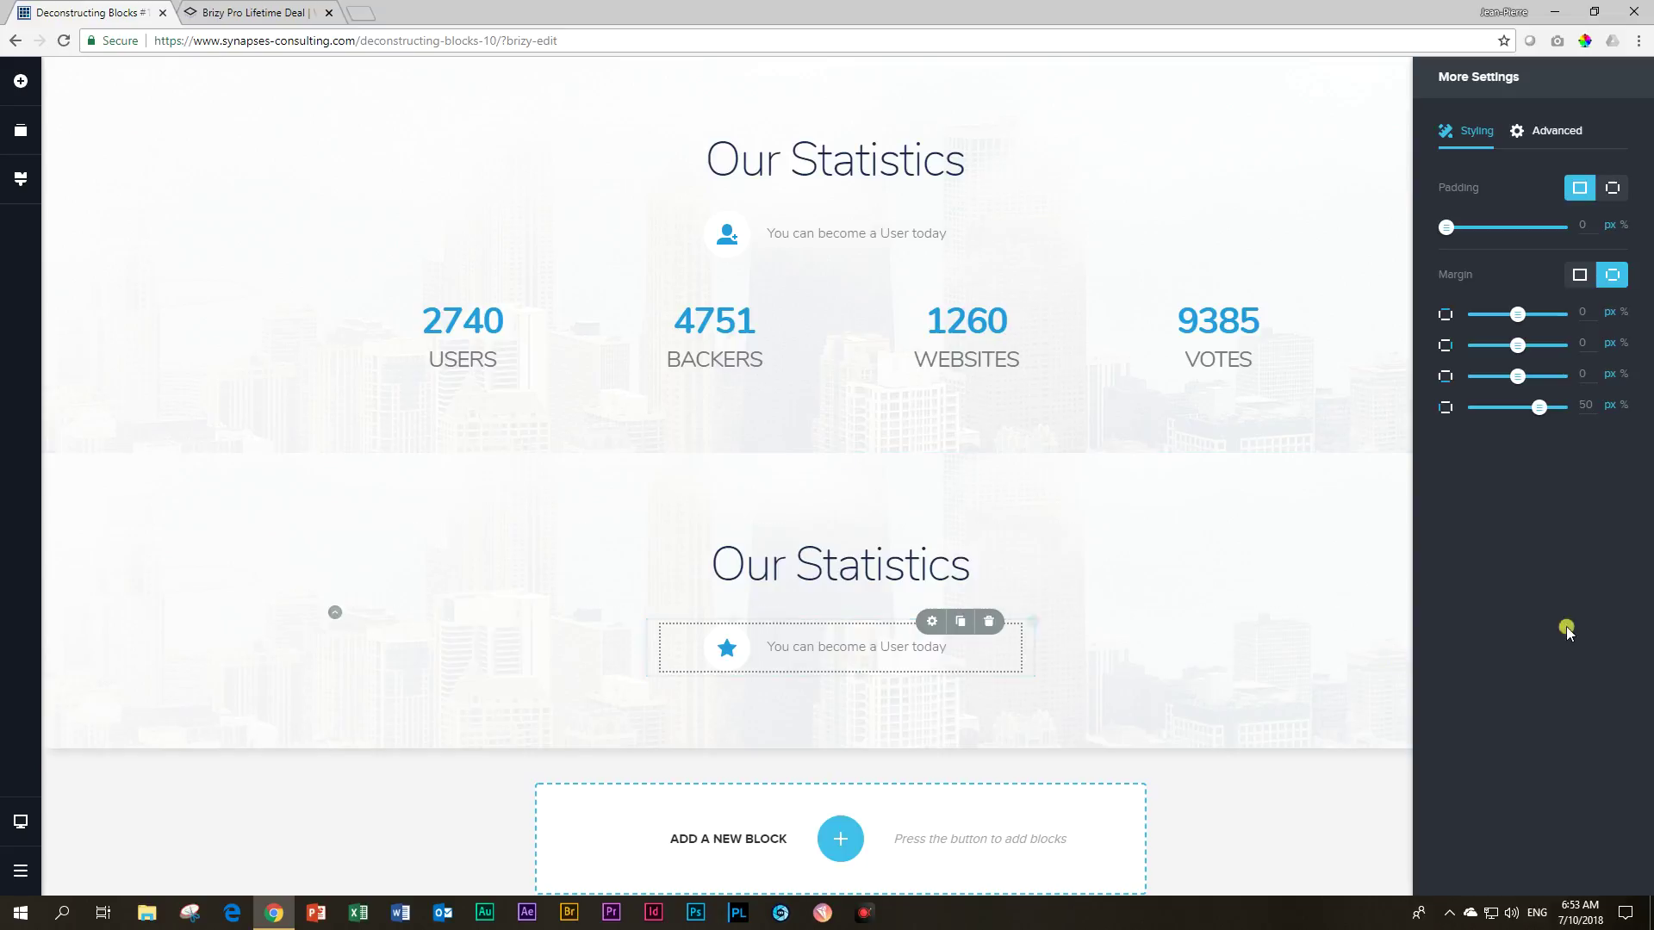
{"action": "left_click", "coordinate": [1307, 583]}
{"action": "left_click", "coordinate": [1462, 584]}
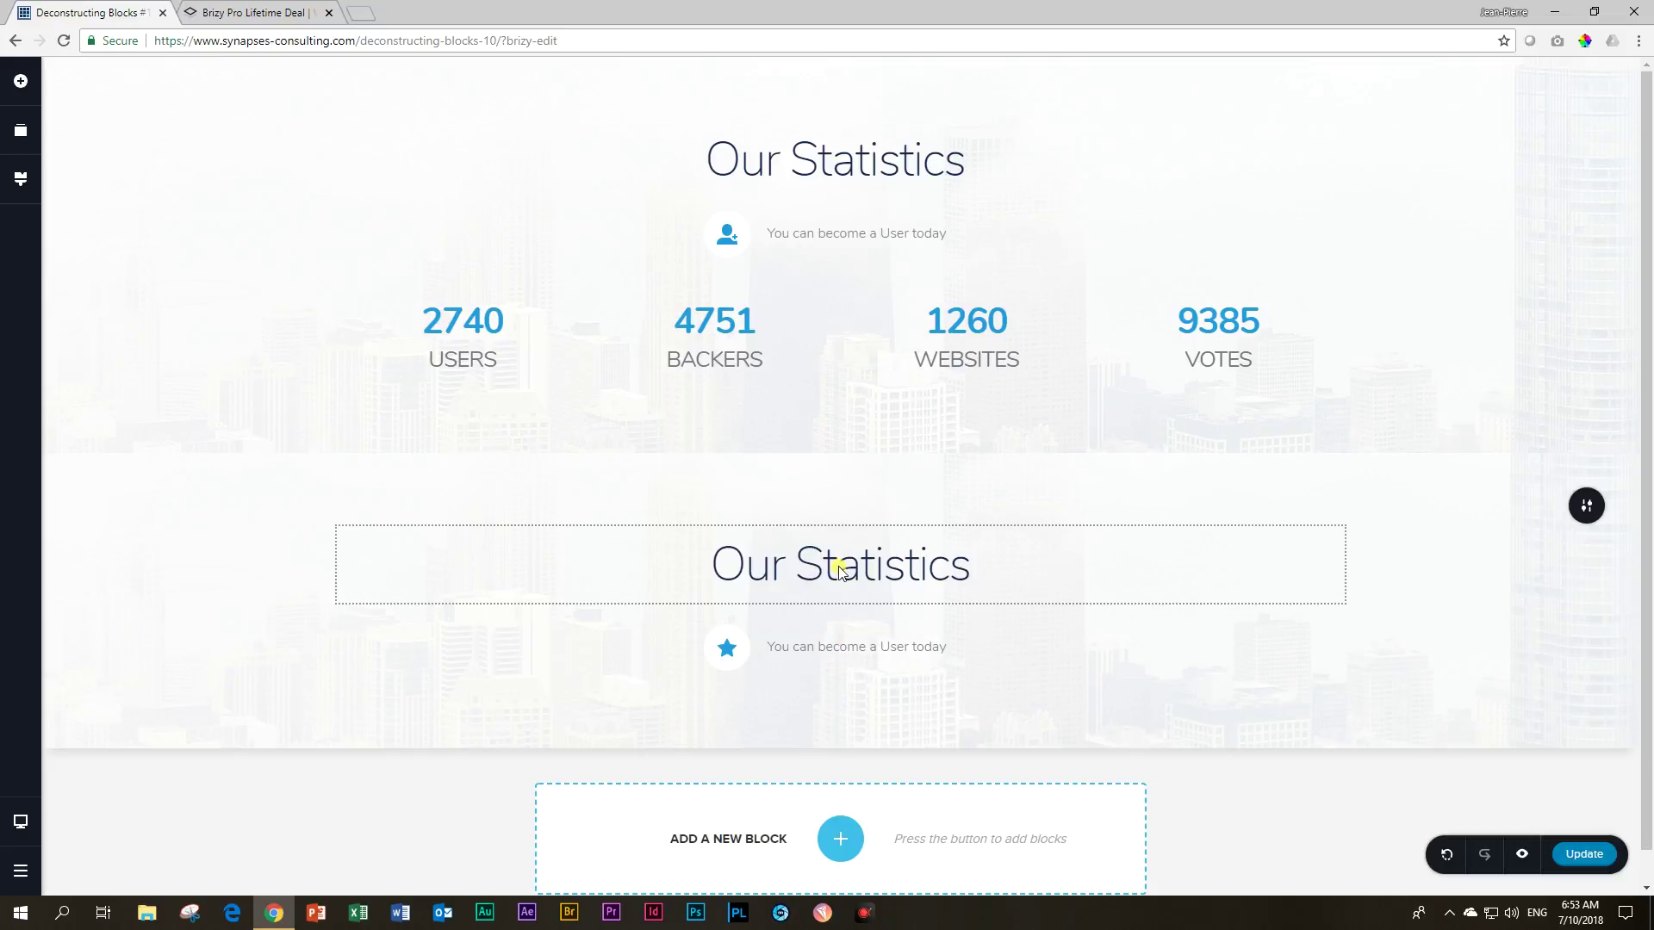
Inspect the spacing settings of the top Our Statistics heading and the upper icon-box row.
{"action": "left_click", "coordinate": [840, 165]}
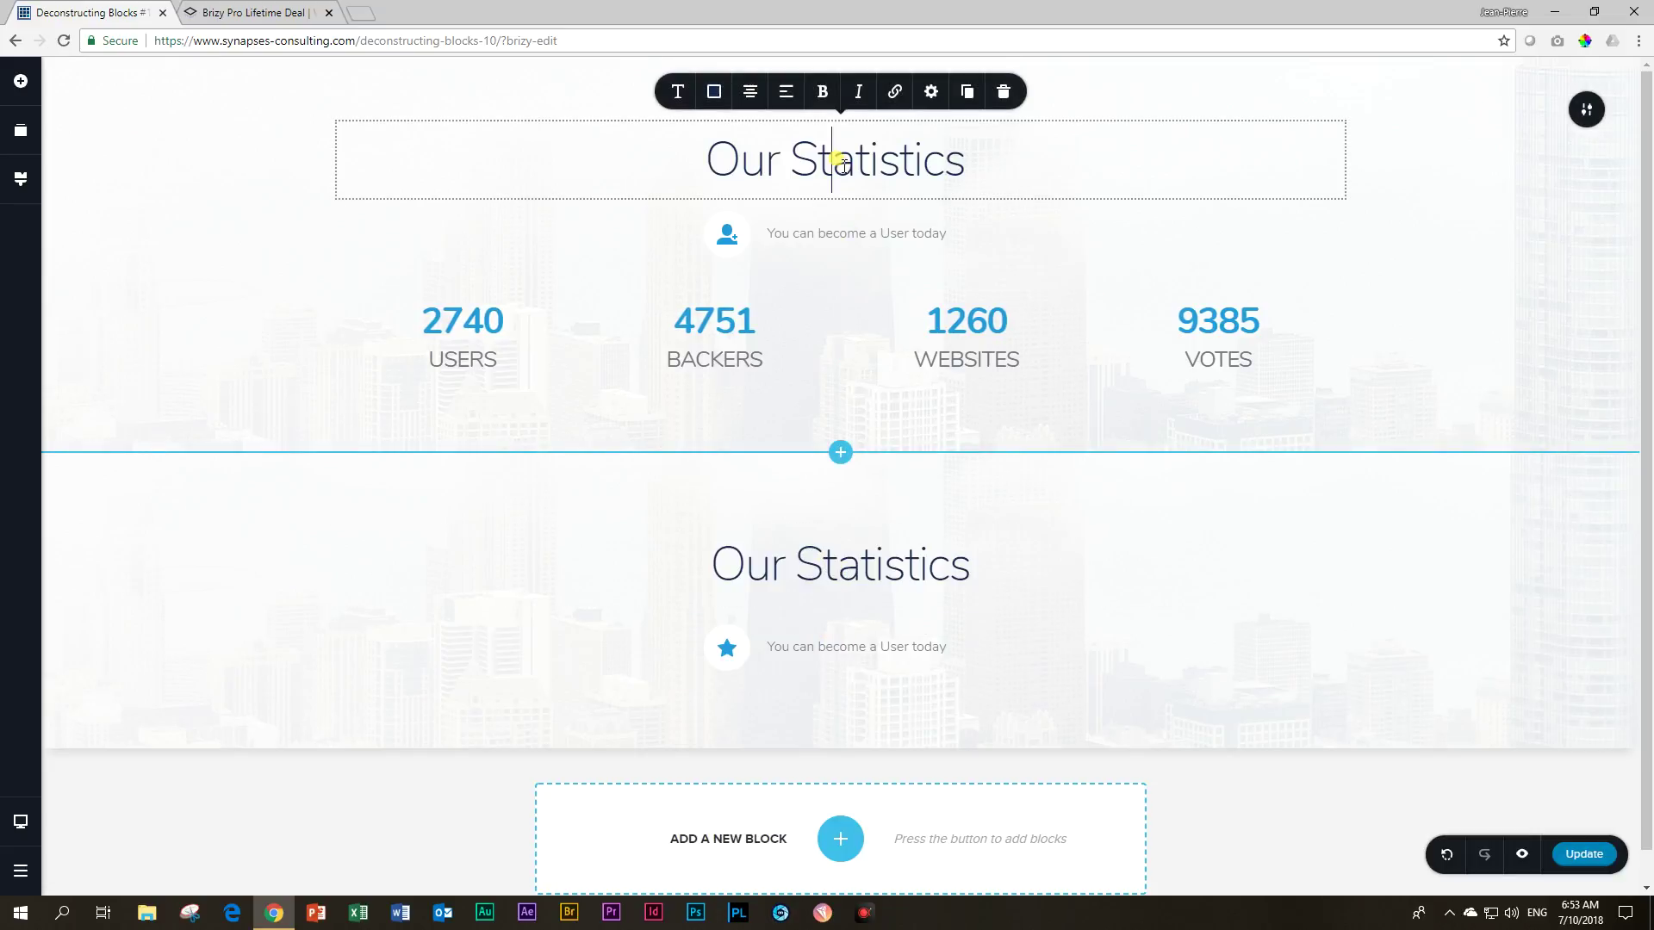
{"action": "left_click", "coordinate": [932, 93]}
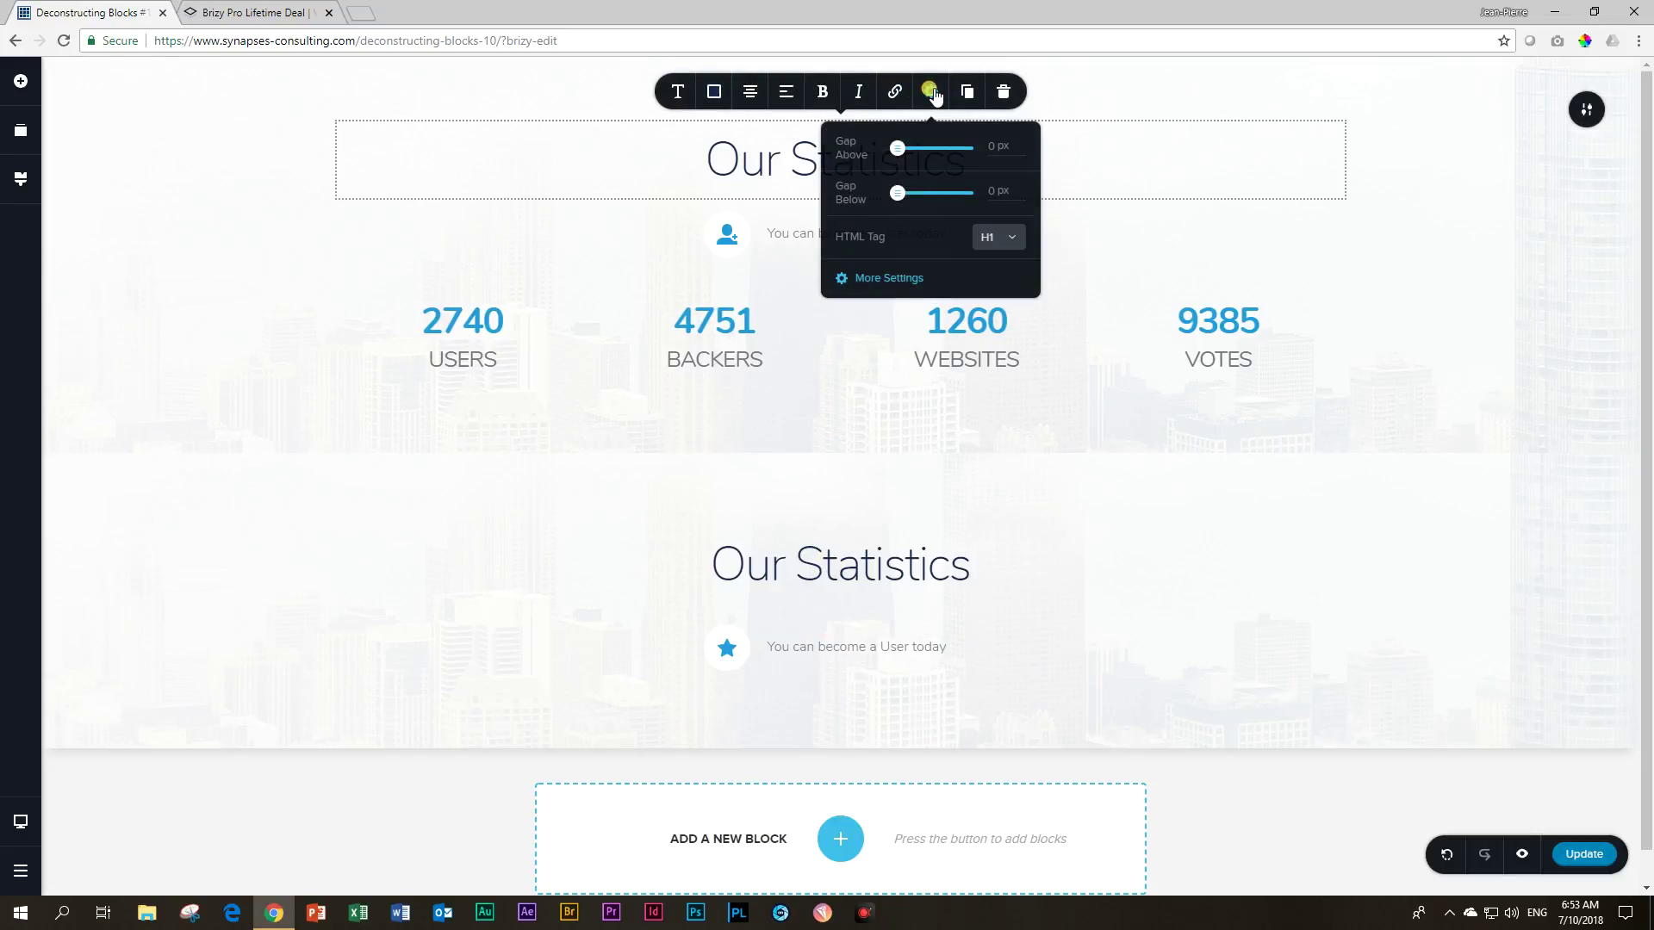
{"action": "left_click", "coordinate": [896, 278]}
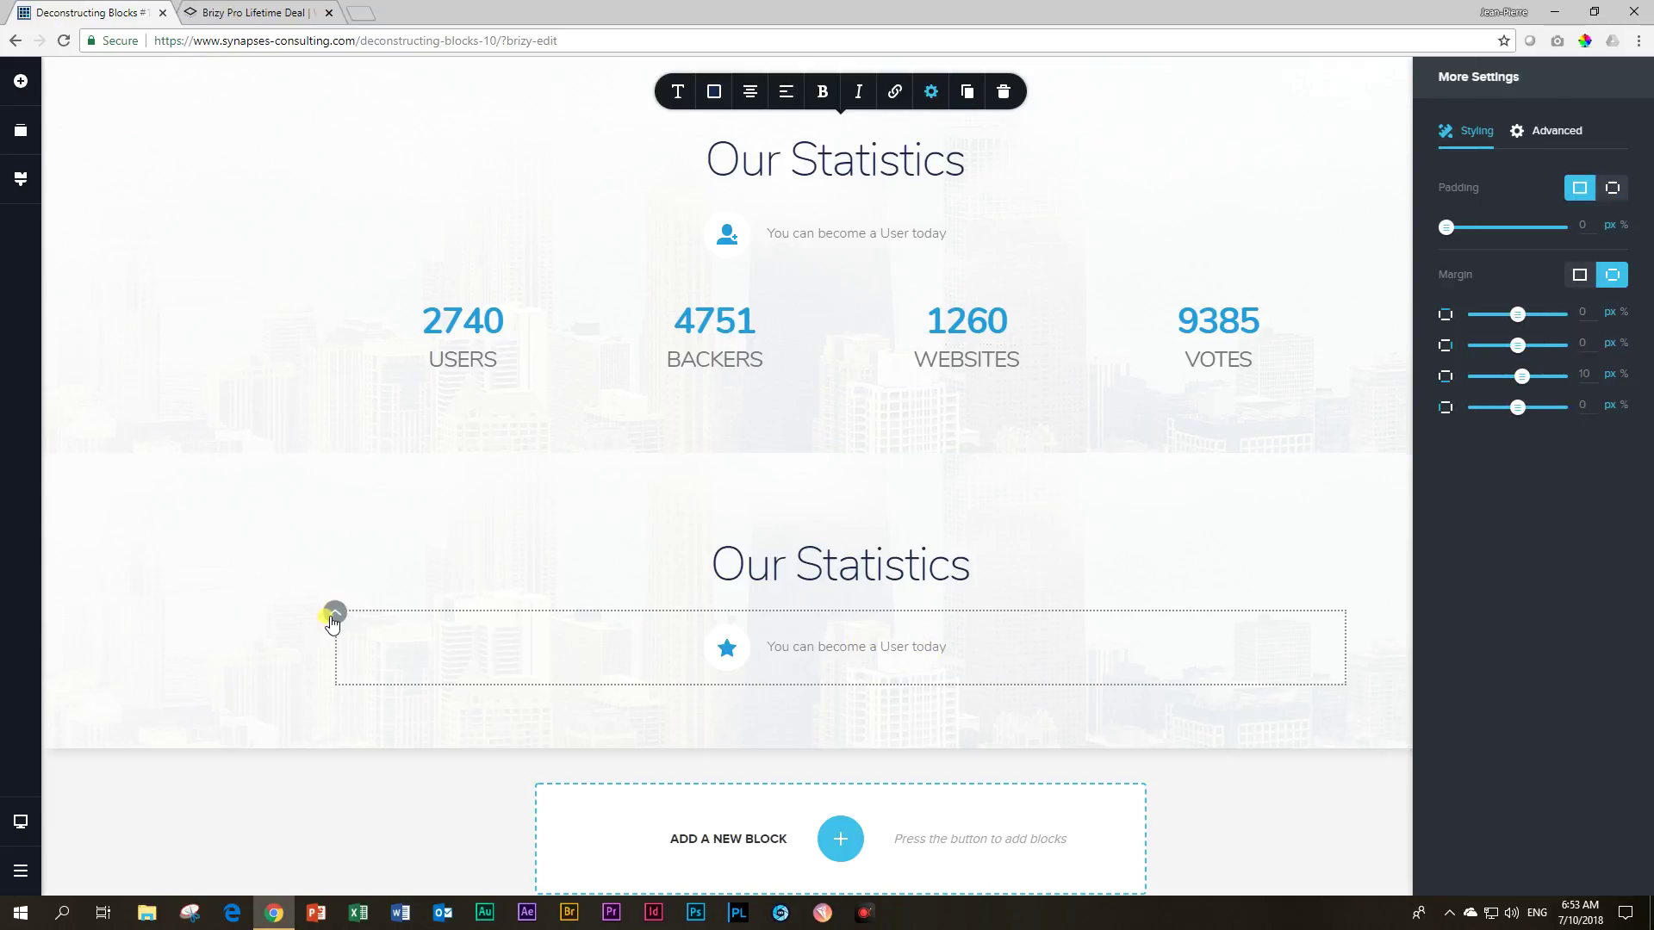
{"action": "left_click", "coordinate": [333, 614]}
{"action": "left_click", "coordinate": [335, 210]}
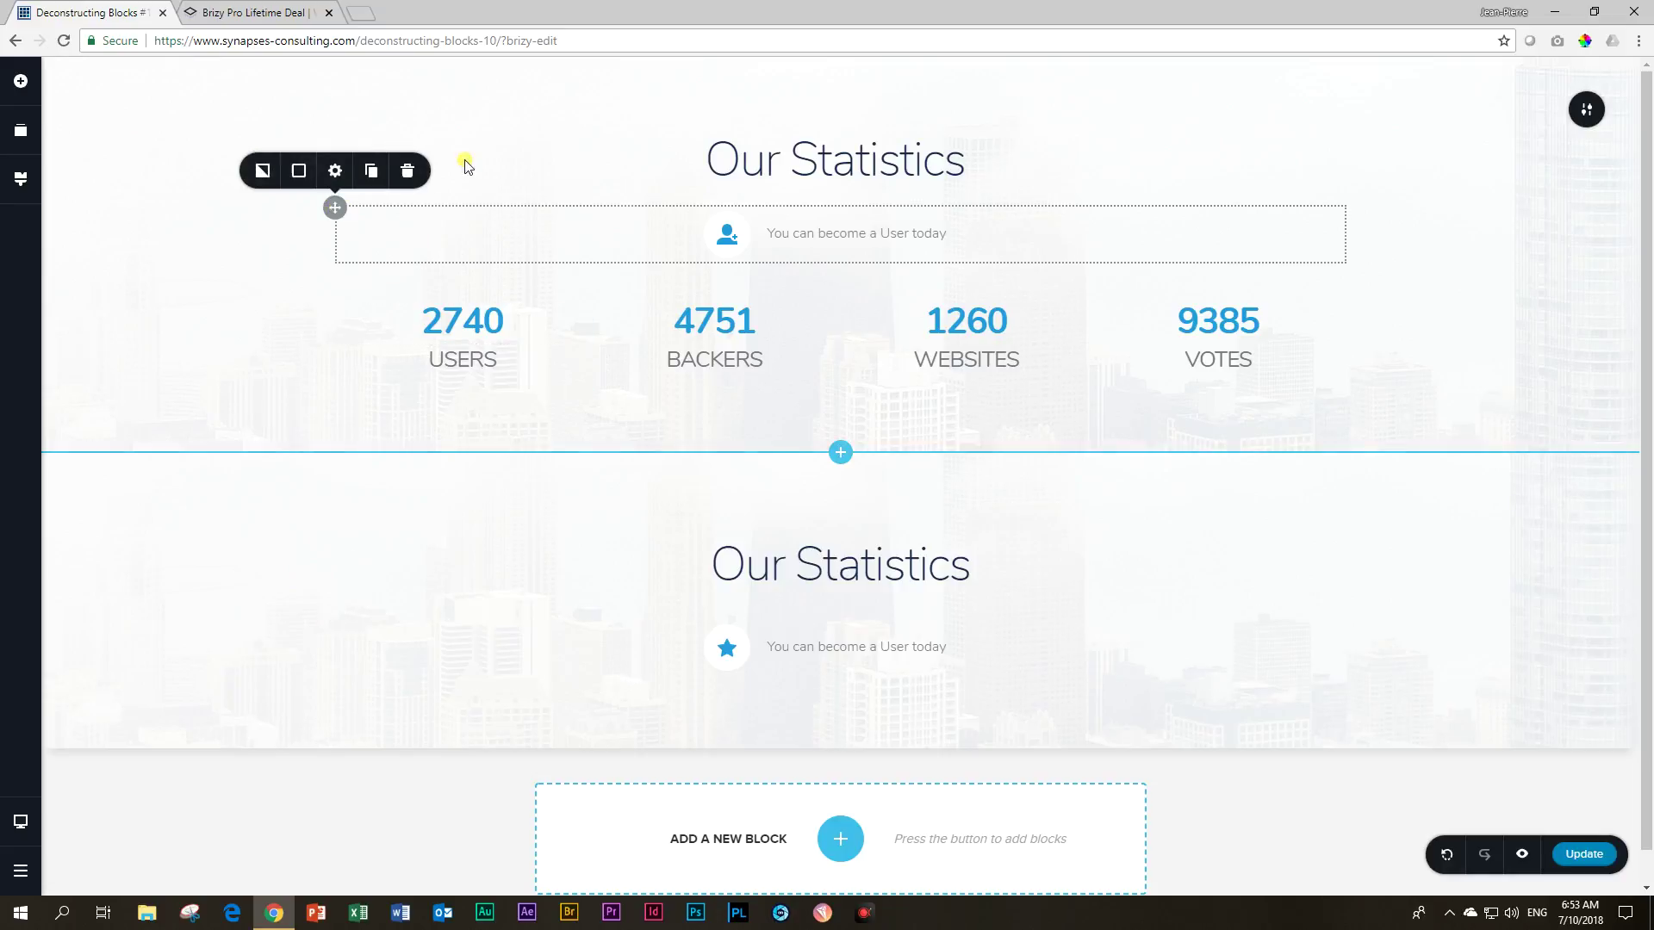
{"action": "left_click", "coordinate": [336, 171]}
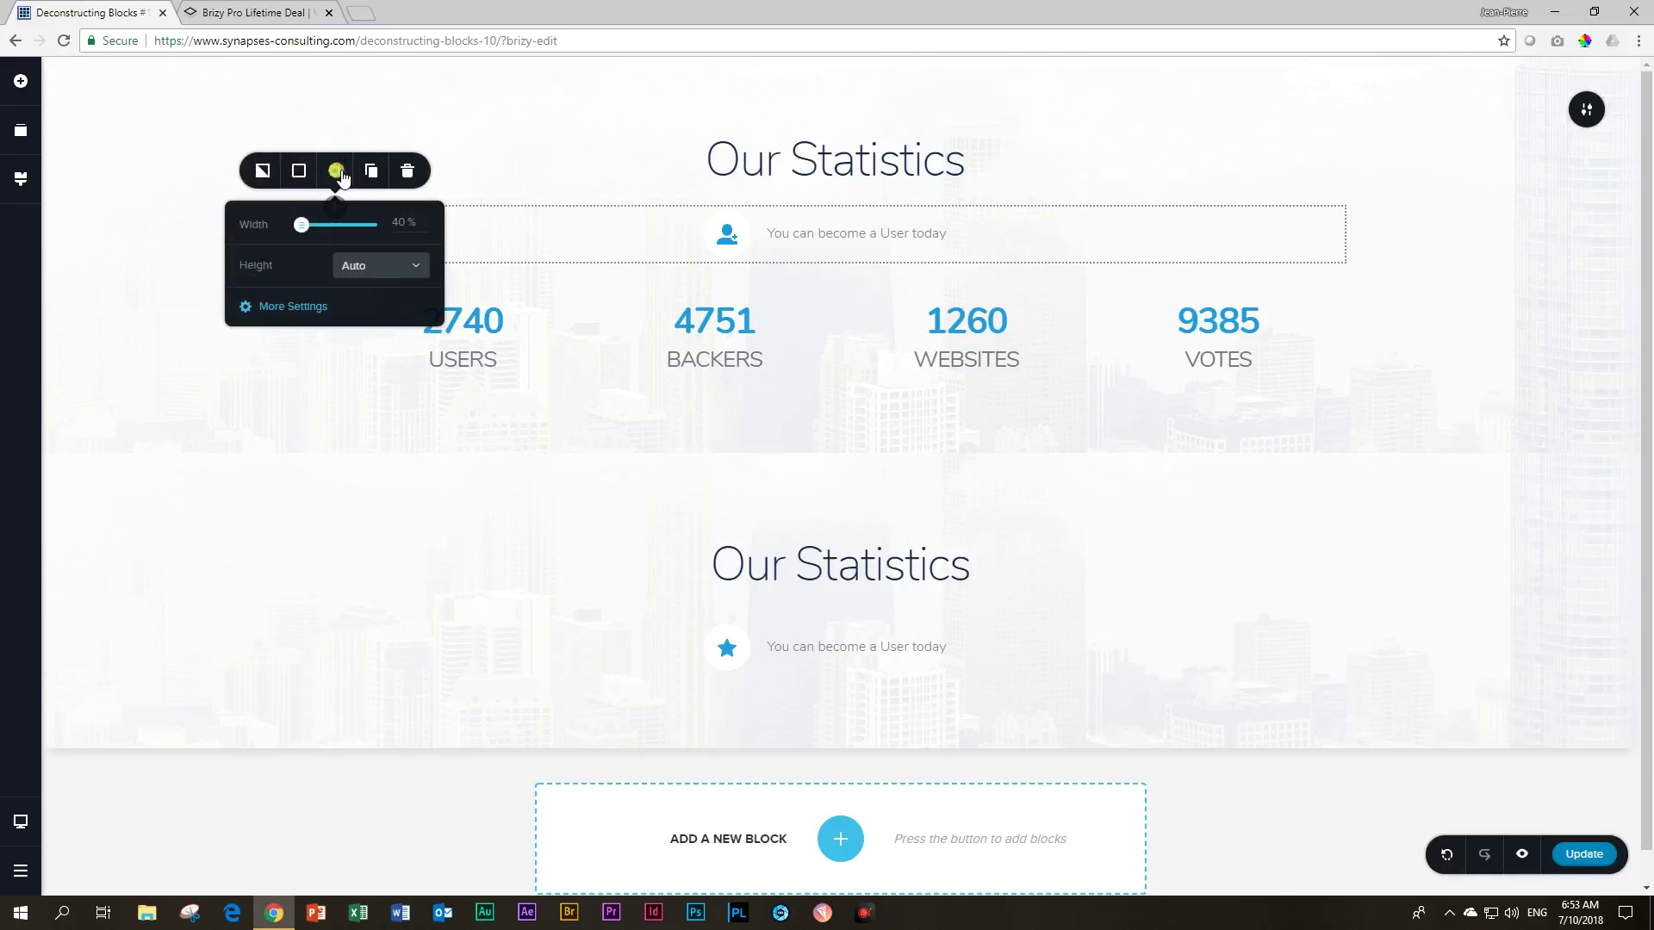
{"action": "left_click", "coordinate": [276, 307]}
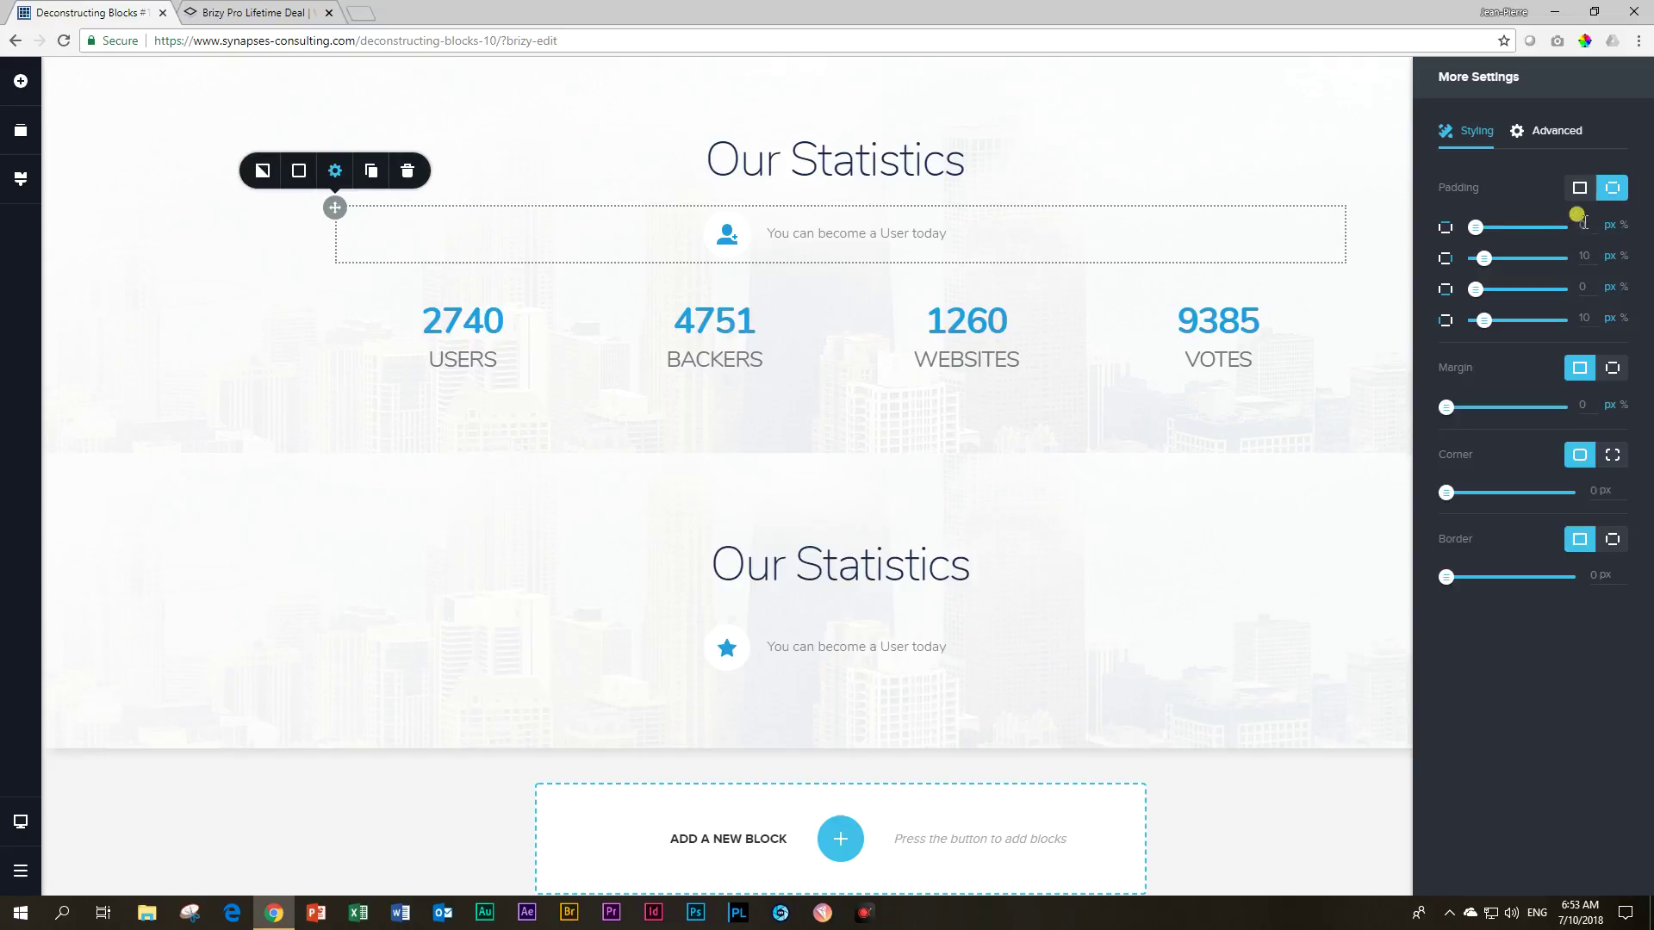
Open the lower icon-box row's spacing settings, showing 10 px padding and 0 margin.
{"action": "left_click", "coordinate": [335, 613]}
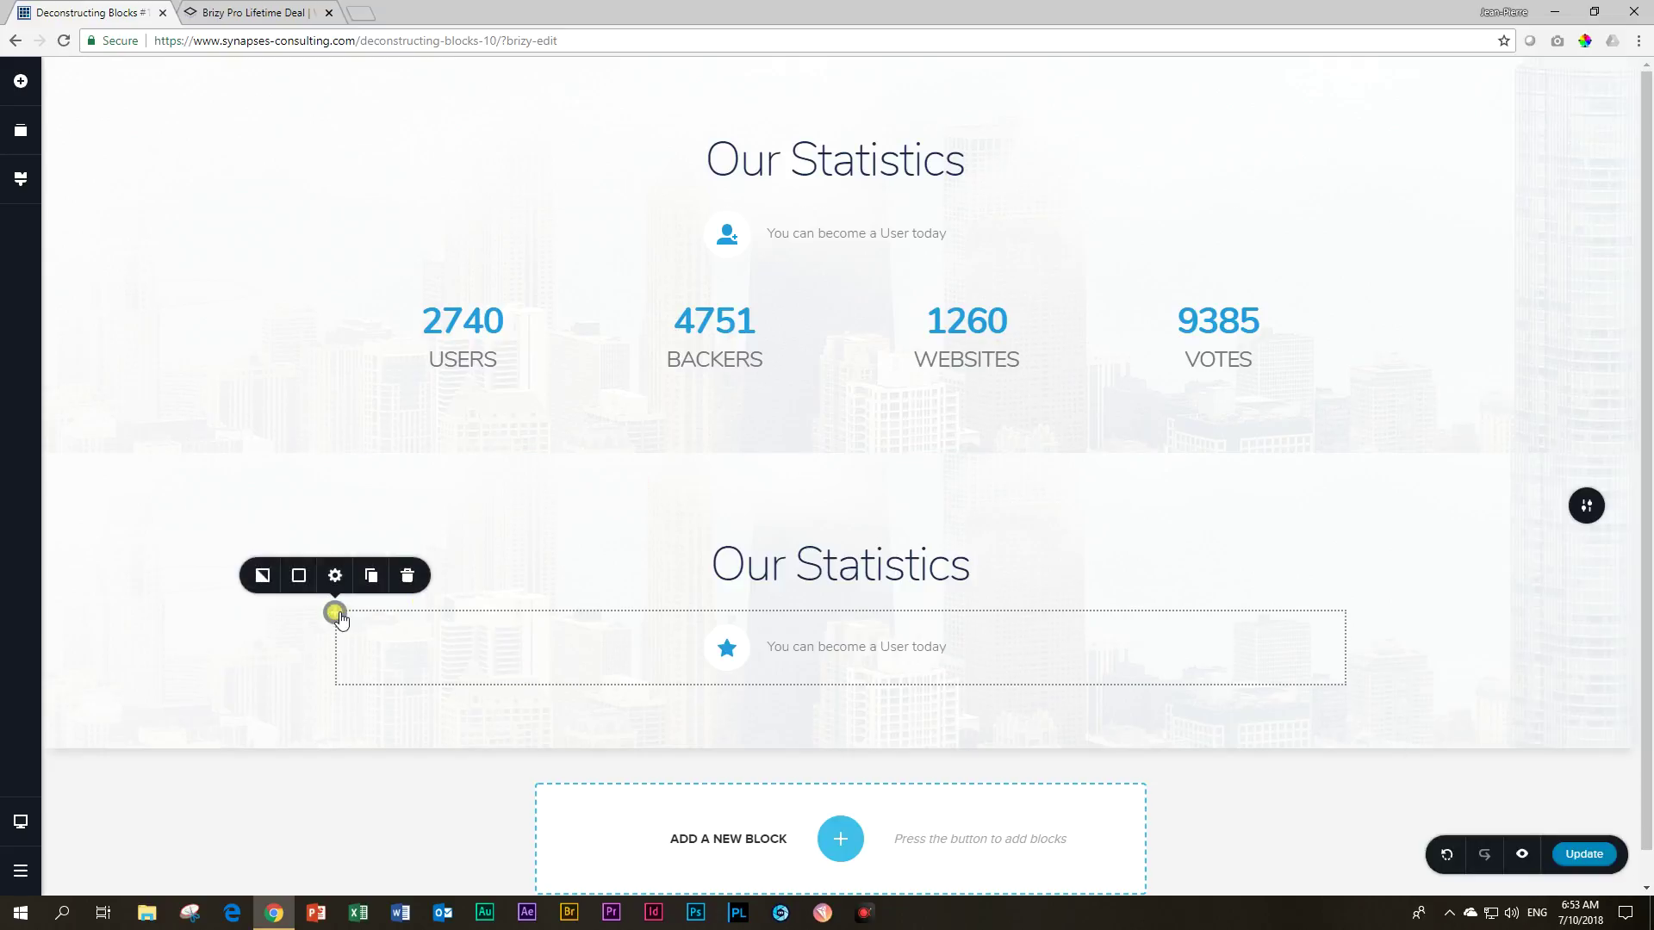
{"action": "left_click", "coordinate": [334, 577]}
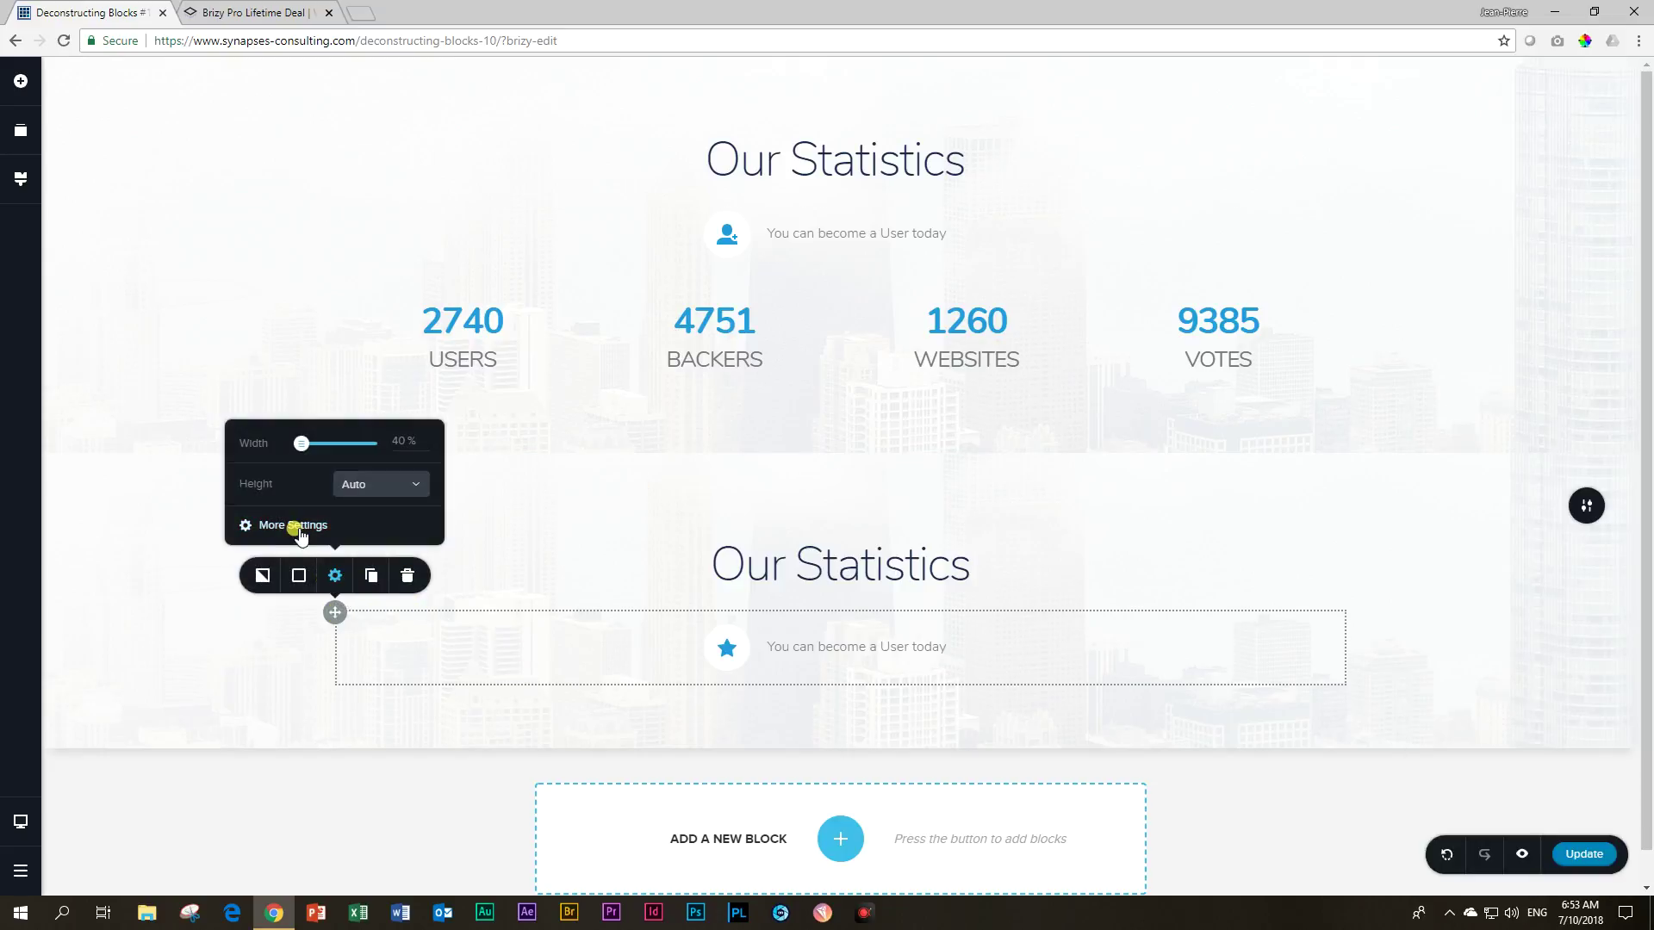
{"action": "left_click", "coordinate": [295, 529]}
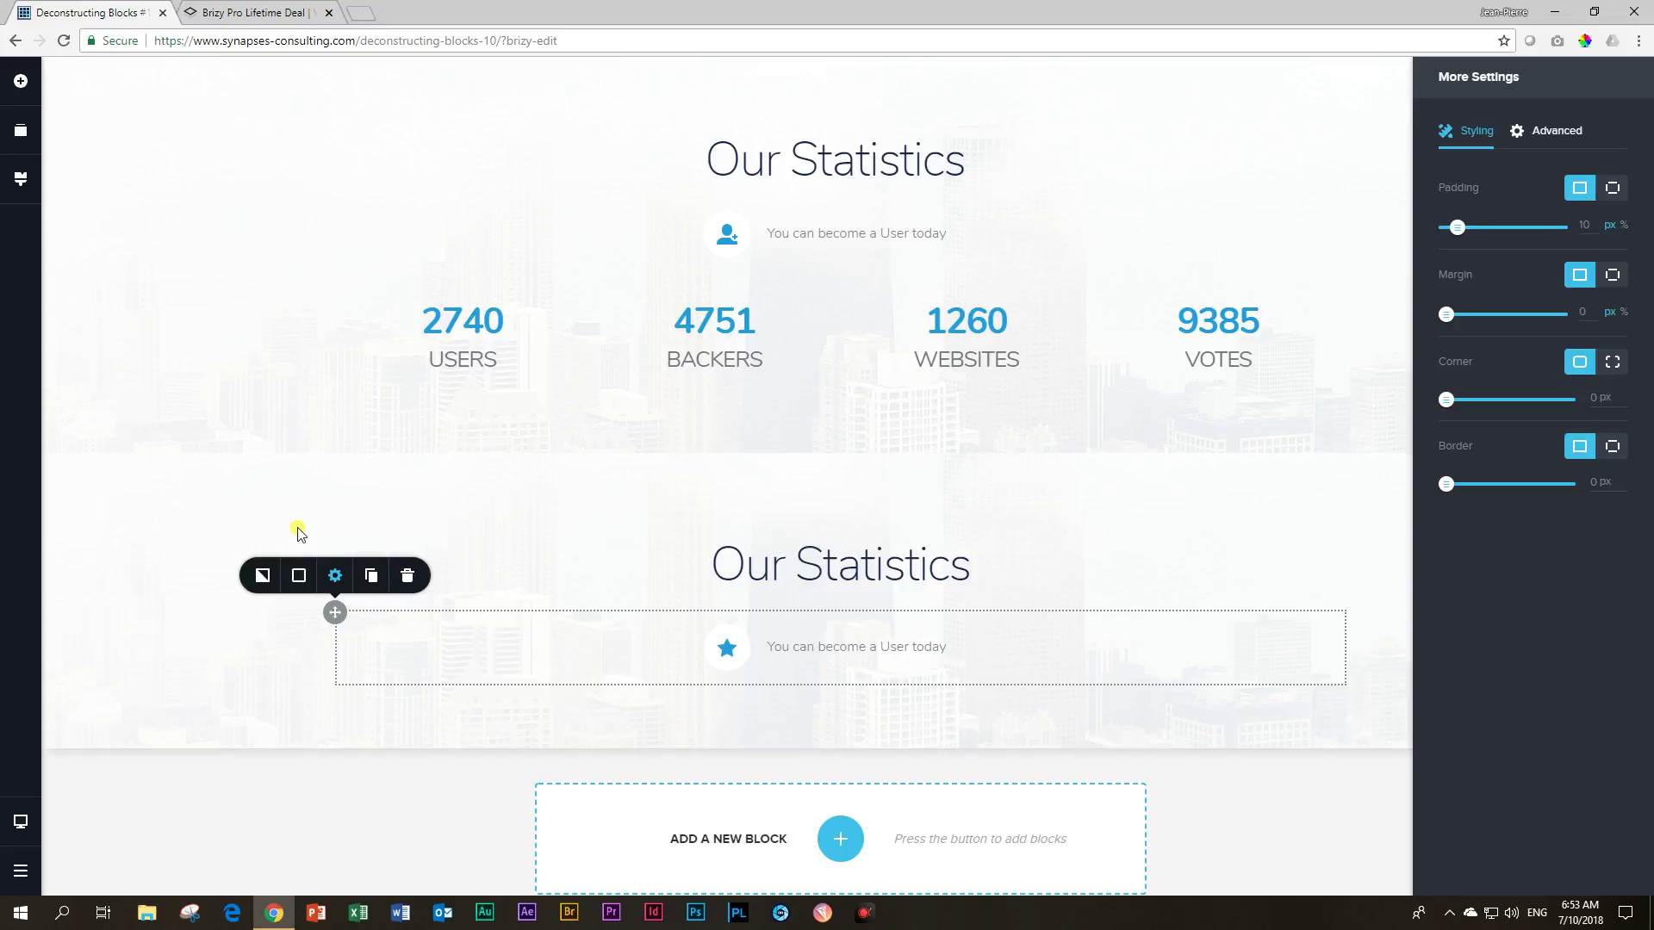
Add a Spacer below the lower icon box with the upper spacer's 30 px height.
{"action": "left_click_drag", "start_coordinate": [32, 86], "coordinate": [713, 277]}
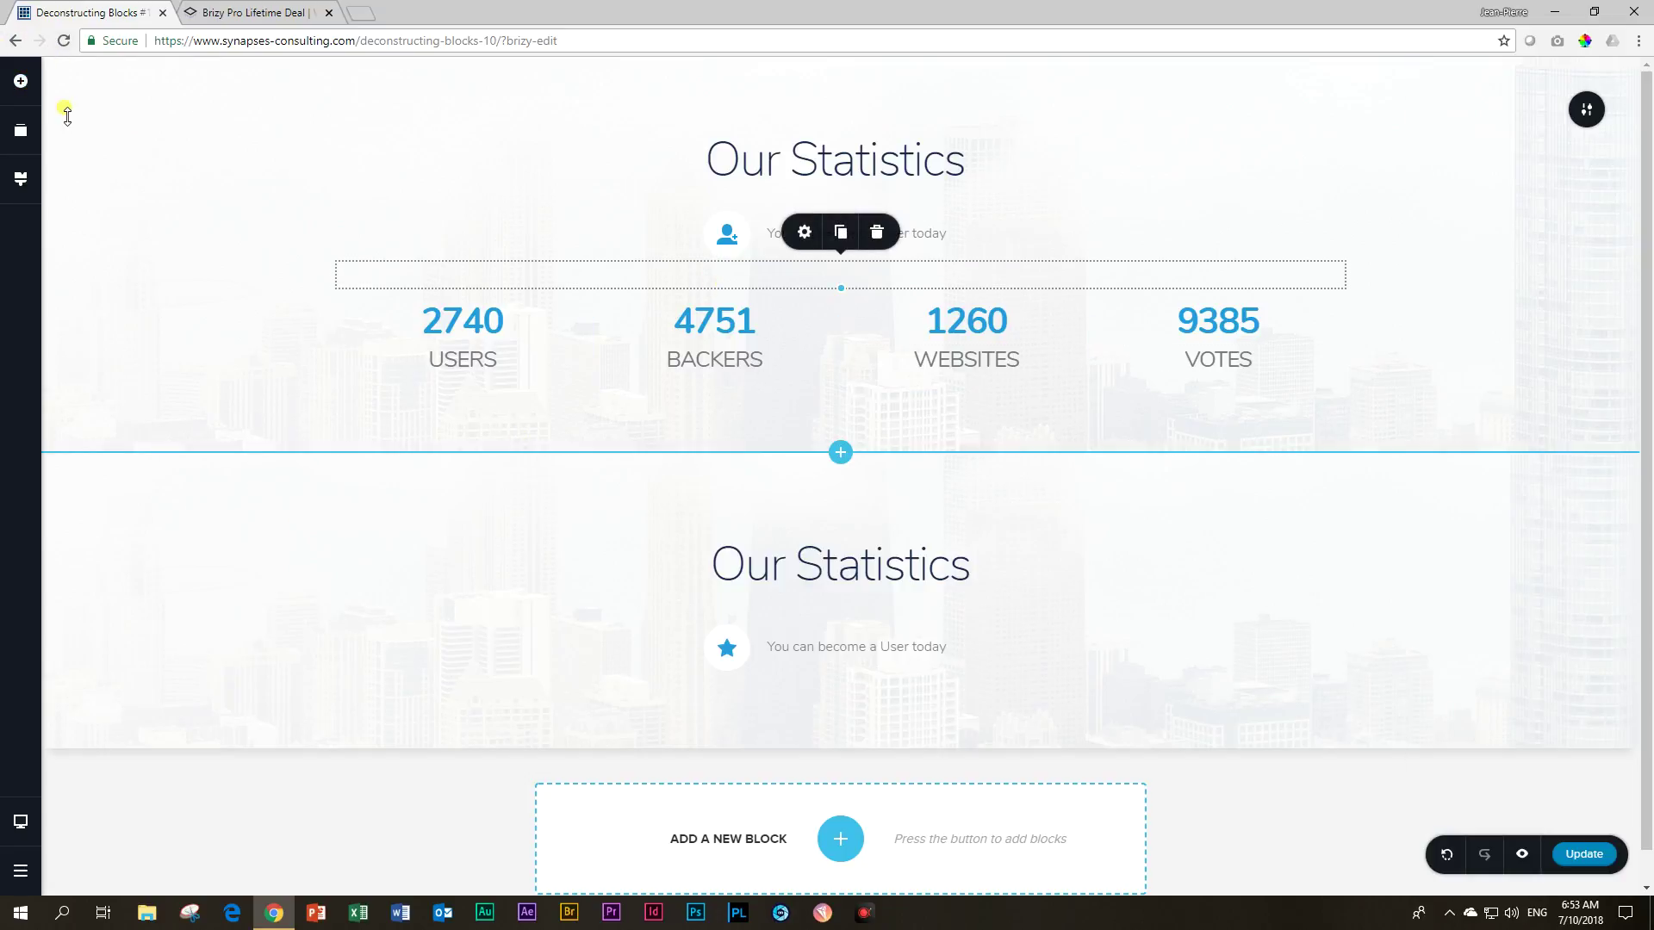
{"action": "left_click", "coordinate": [20, 81]}
{"action": "left_click_drag", "start_coordinate": [202, 242], "coordinate": [639, 706]}
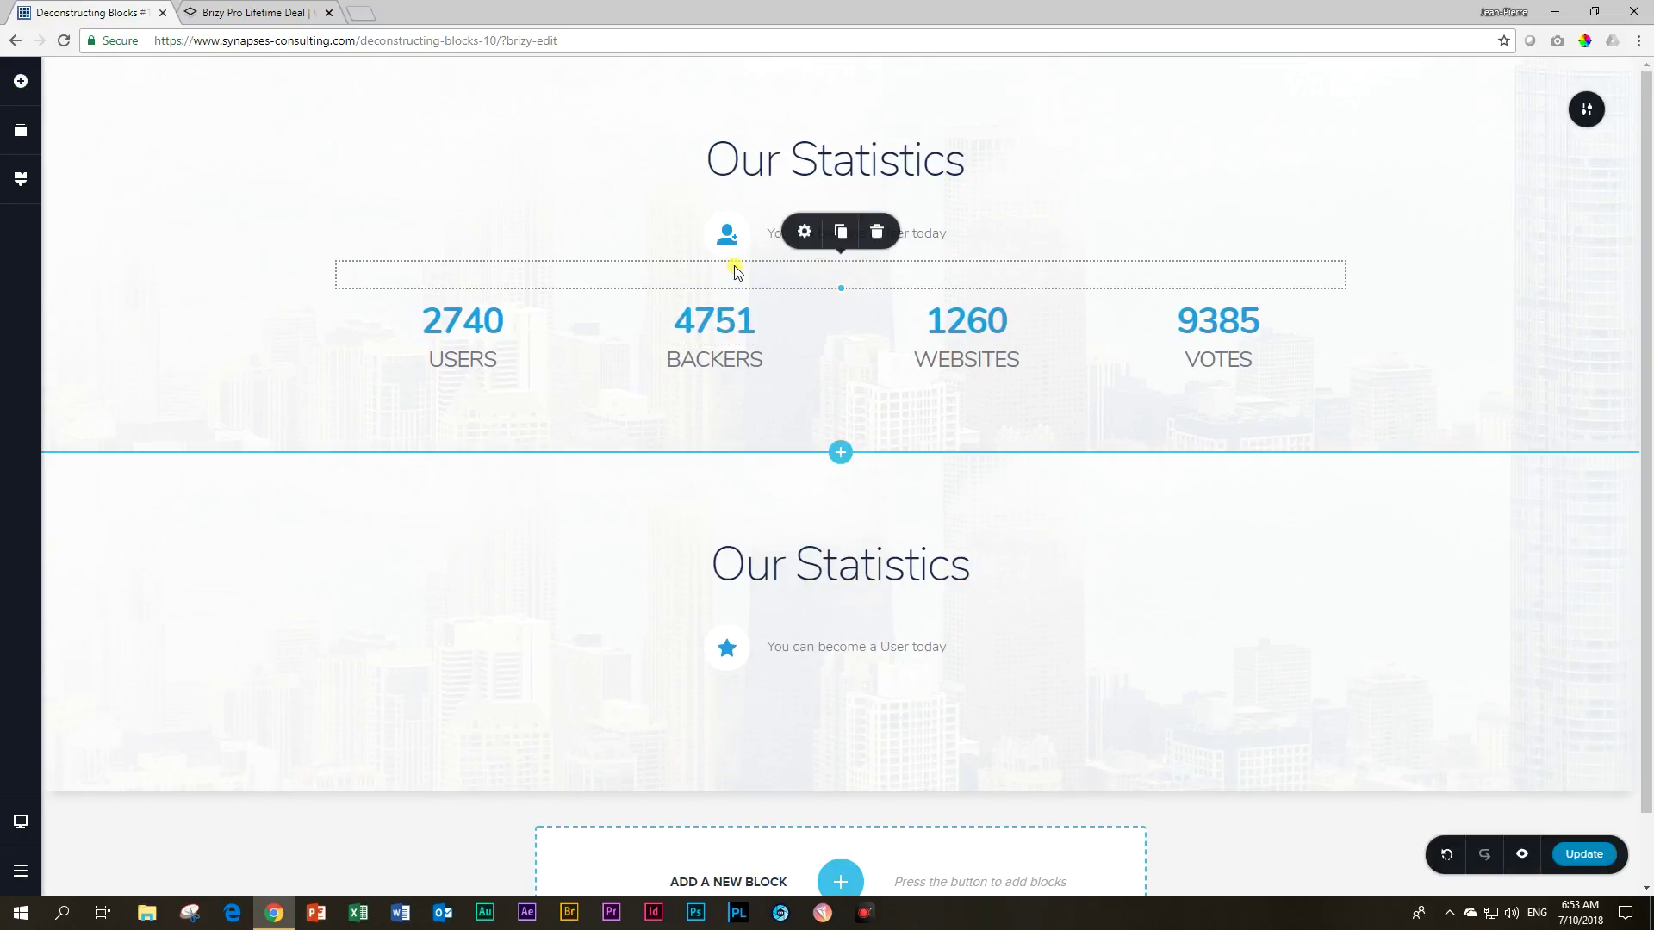
{"action": "left_click", "coordinate": [803, 231]}
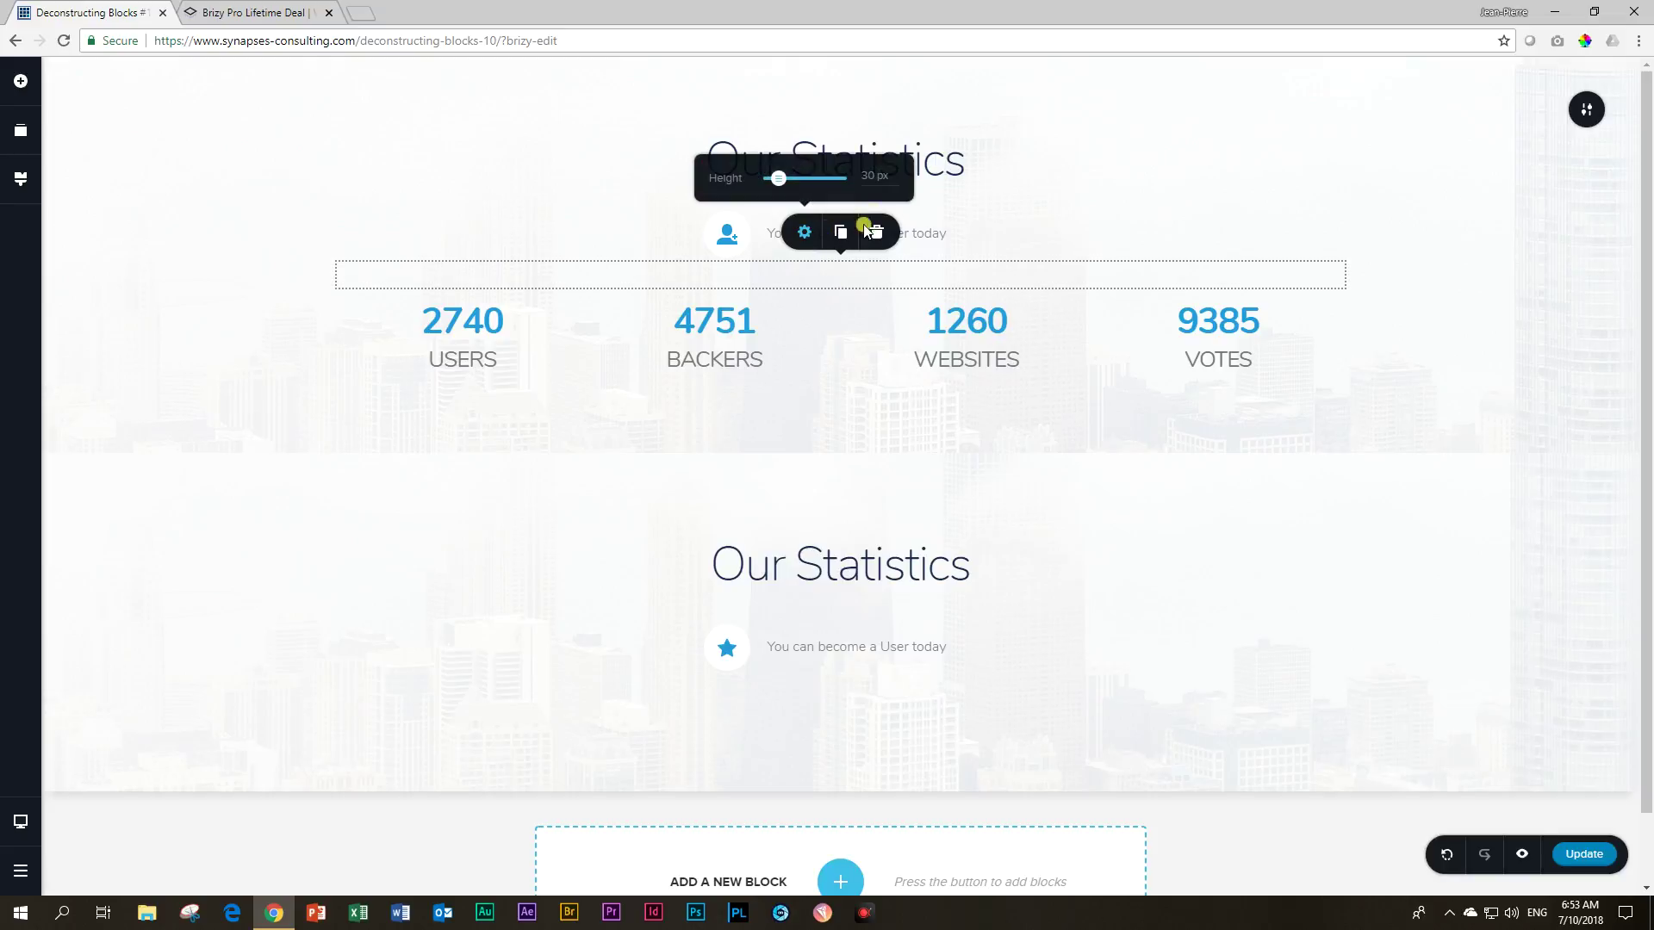
{"action": "left_click", "coordinate": [770, 707]}
{"action": "left_click", "coordinate": [803, 654]}
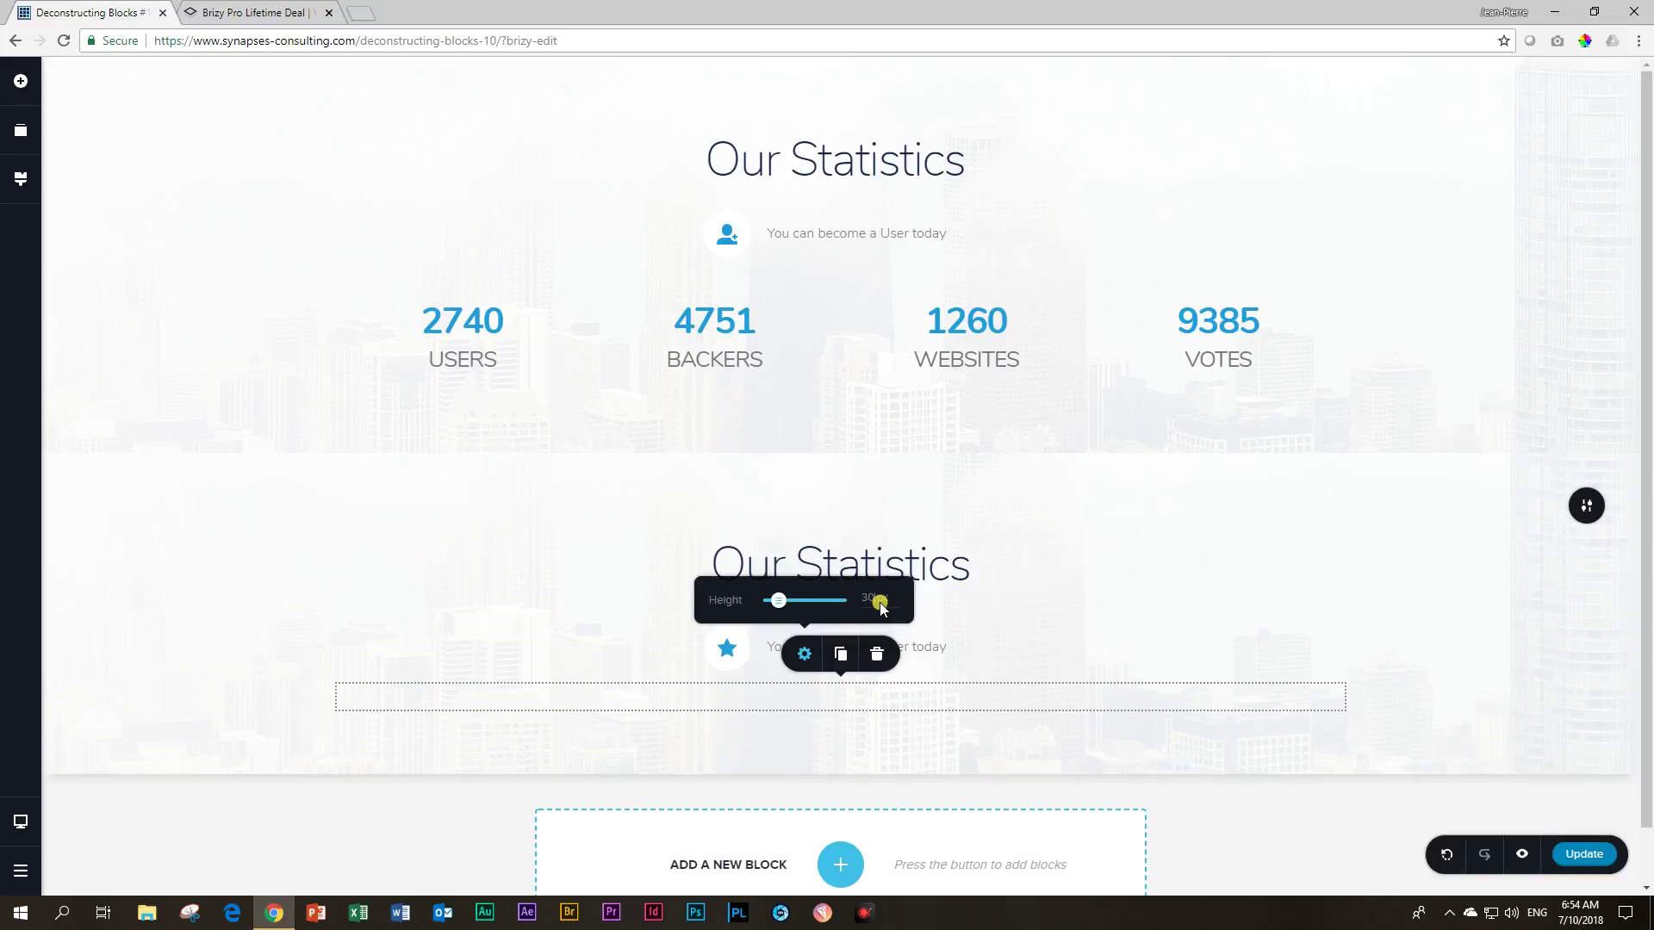
{"action": "left_click", "coordinate": [1527, 646]}
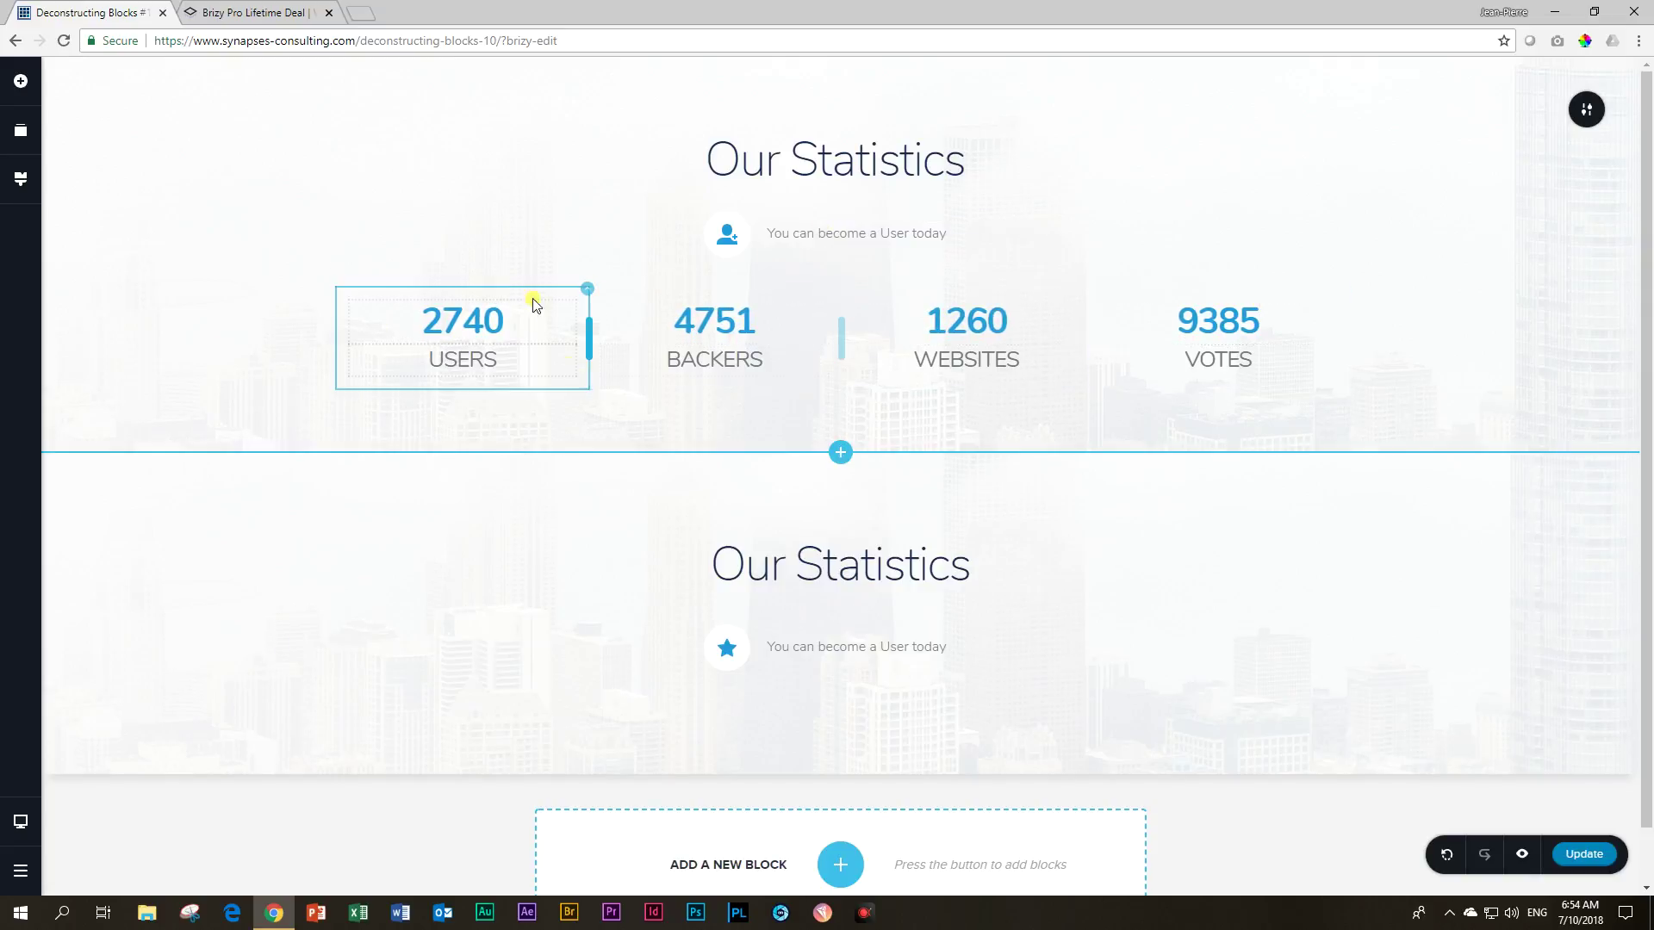
Add a column row below the lower icon box and duplicate it to four columns.
{"action": "left_click", "coordinate": [21, 81]}
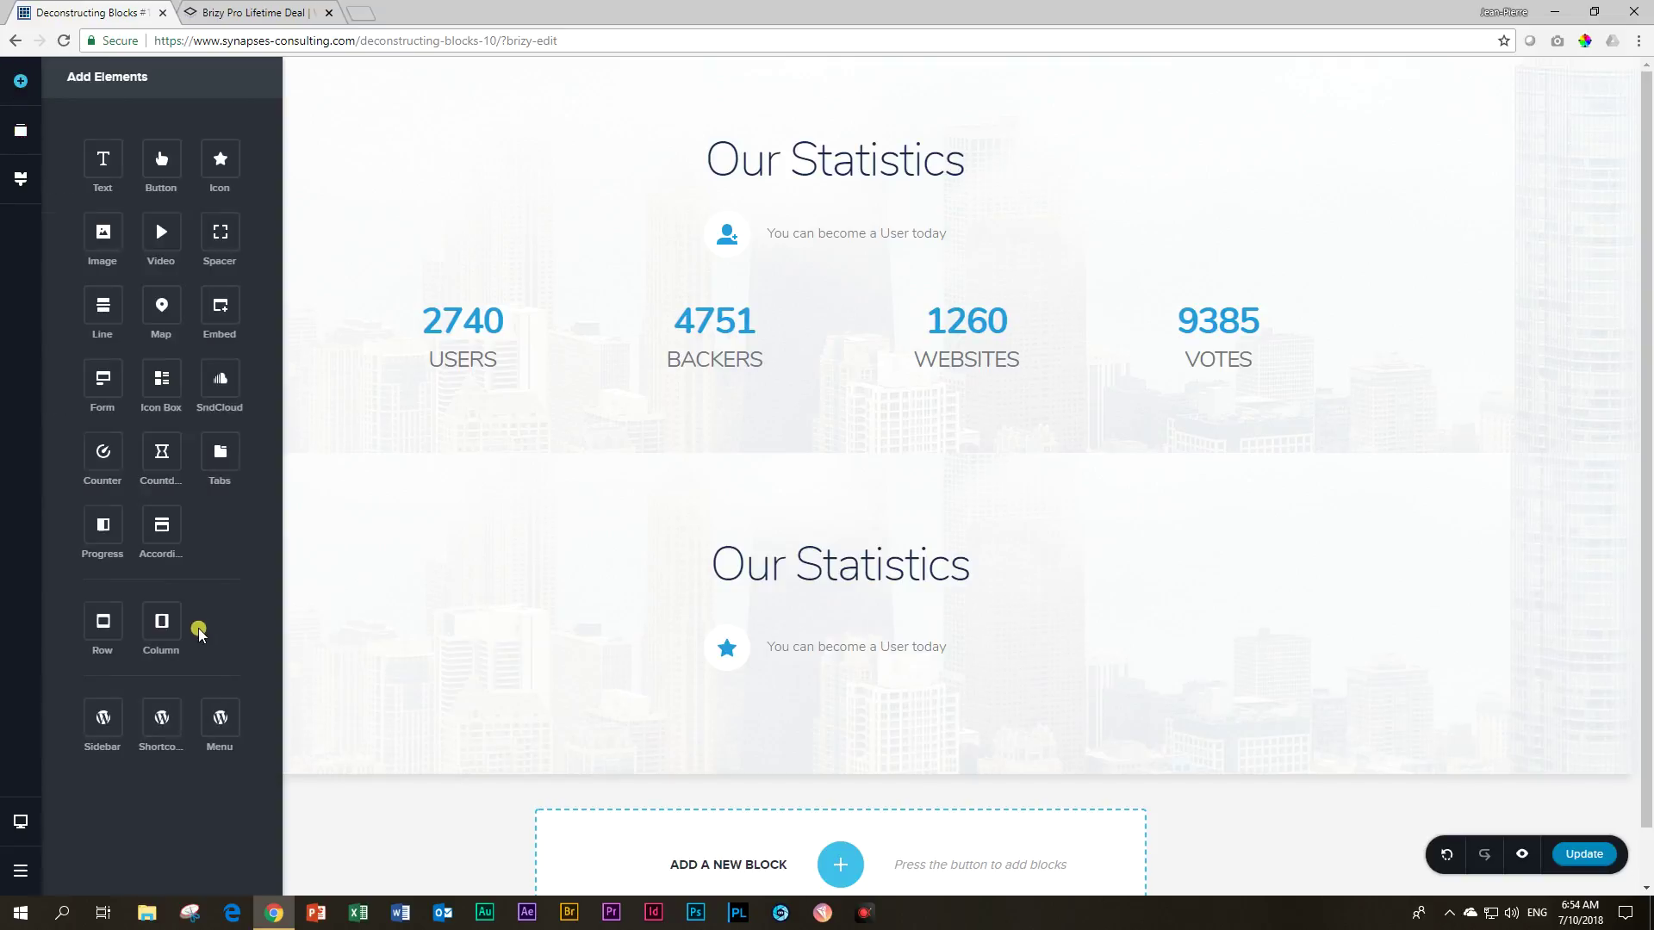
{"action": "left_click_drag", "start_coordinate": [503, 733], "coordinate": [632, 728]}
{"action": "left_click", "coordinate": [832, 719]}
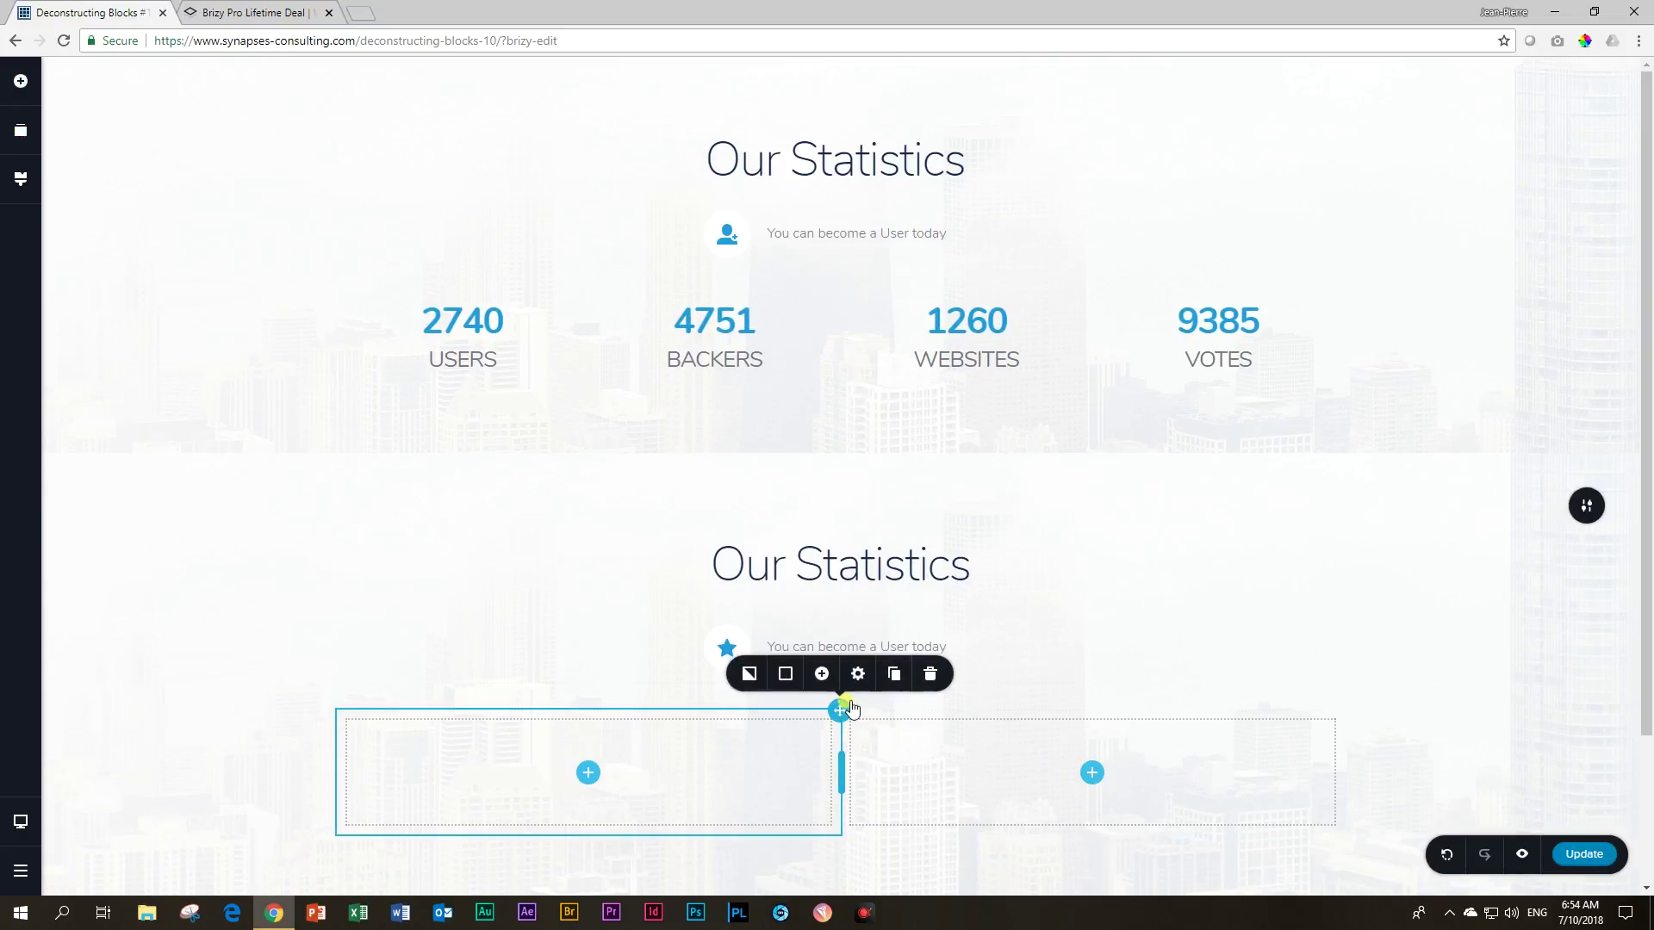
{"action": "left_click", "coordinate": [888, 674]}
{"action": "left_click", "coordinate": [887, 675]}
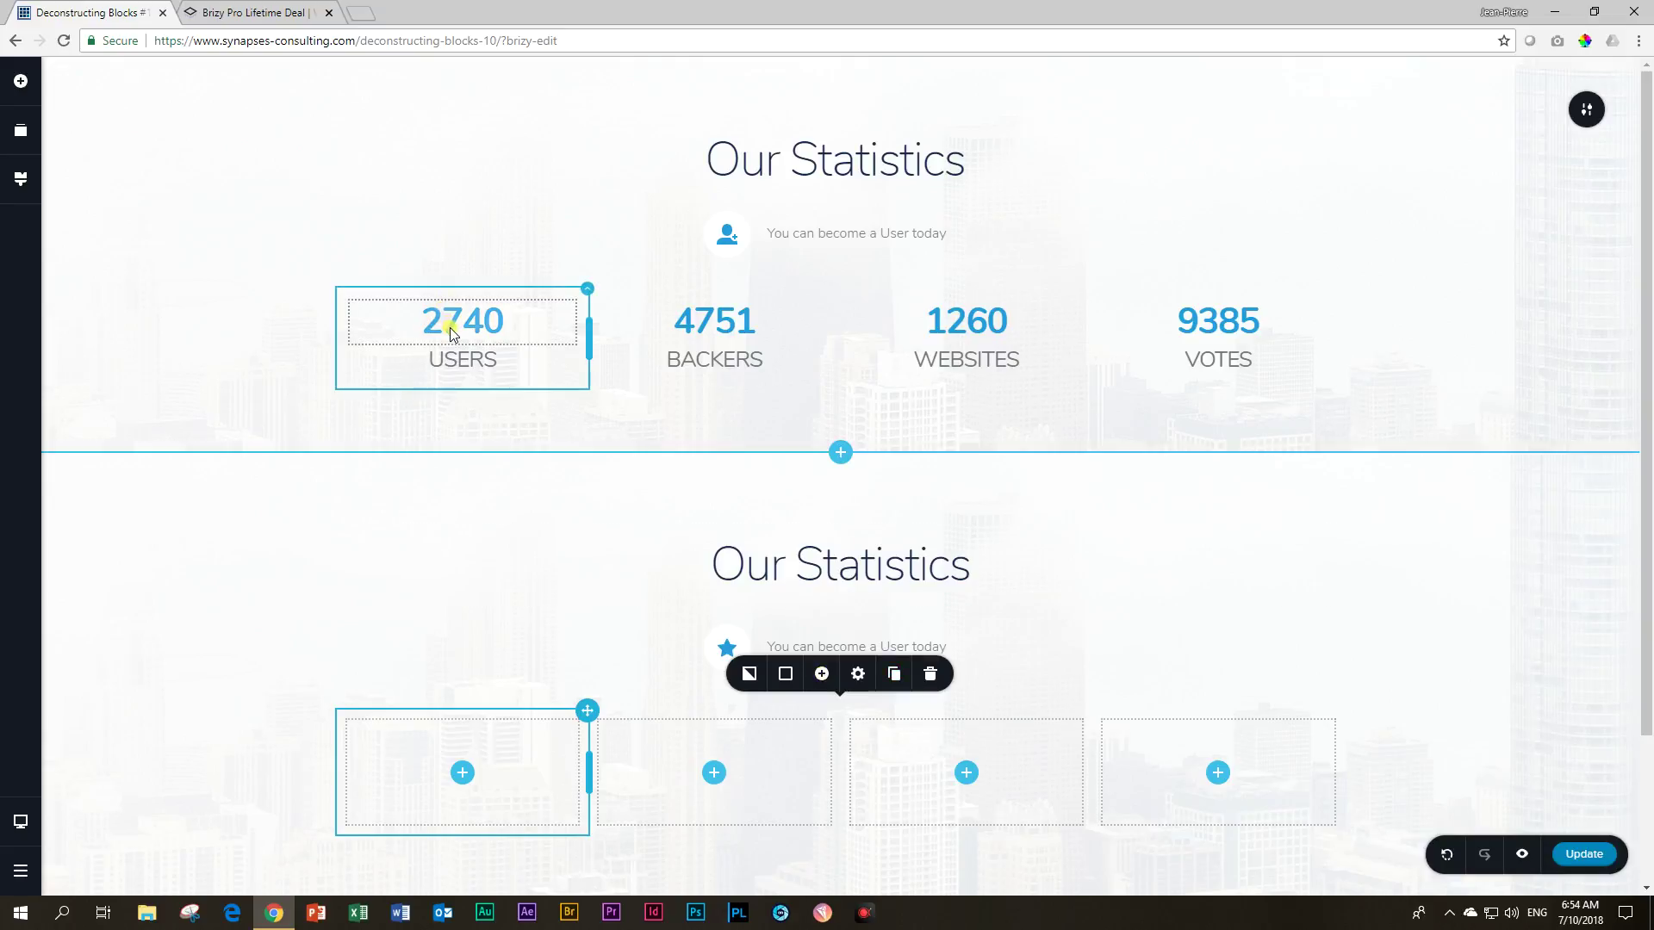
{"action": "scroll", "coordinate": [449, 333], "scroll_direction": "down", "scroll_amount": 2}
Put a Counter and a Text paragraph into the first new column.
{"action": "left_click", "coordinate": [20, 81]}
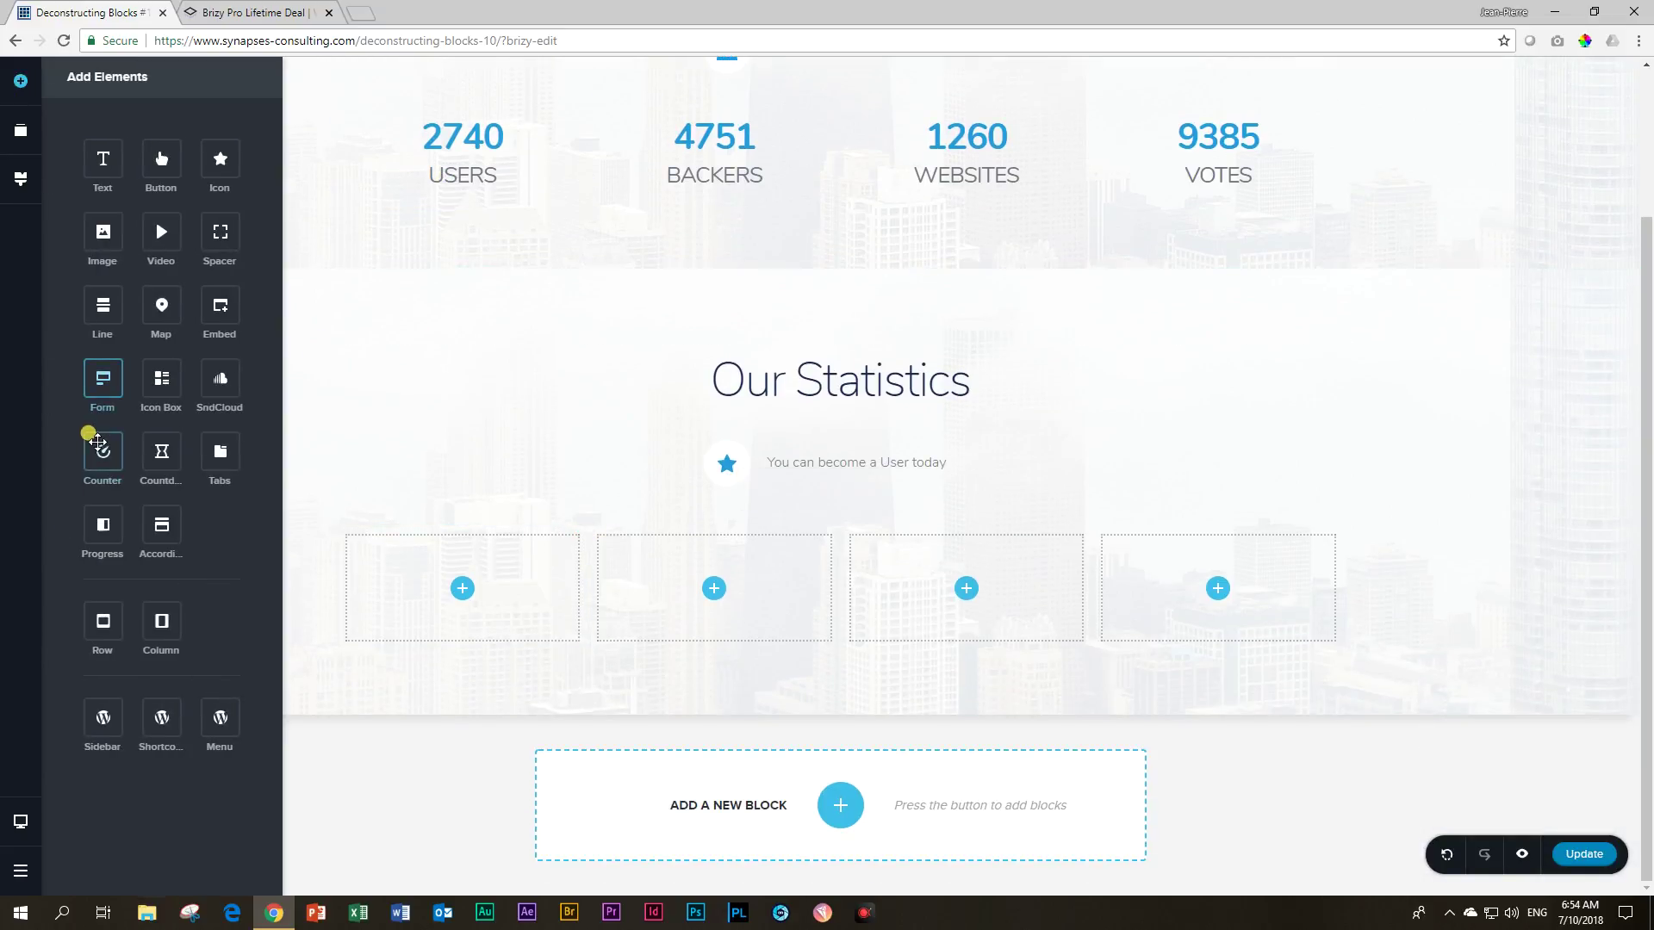
{"action": "left_click_drag", "start_coordinate": [449, 576], "coordinate": [458, 614]}
{"action": "left_click_drag", "start_coordinate": [104, 159], "coordinate": [465, 635]}
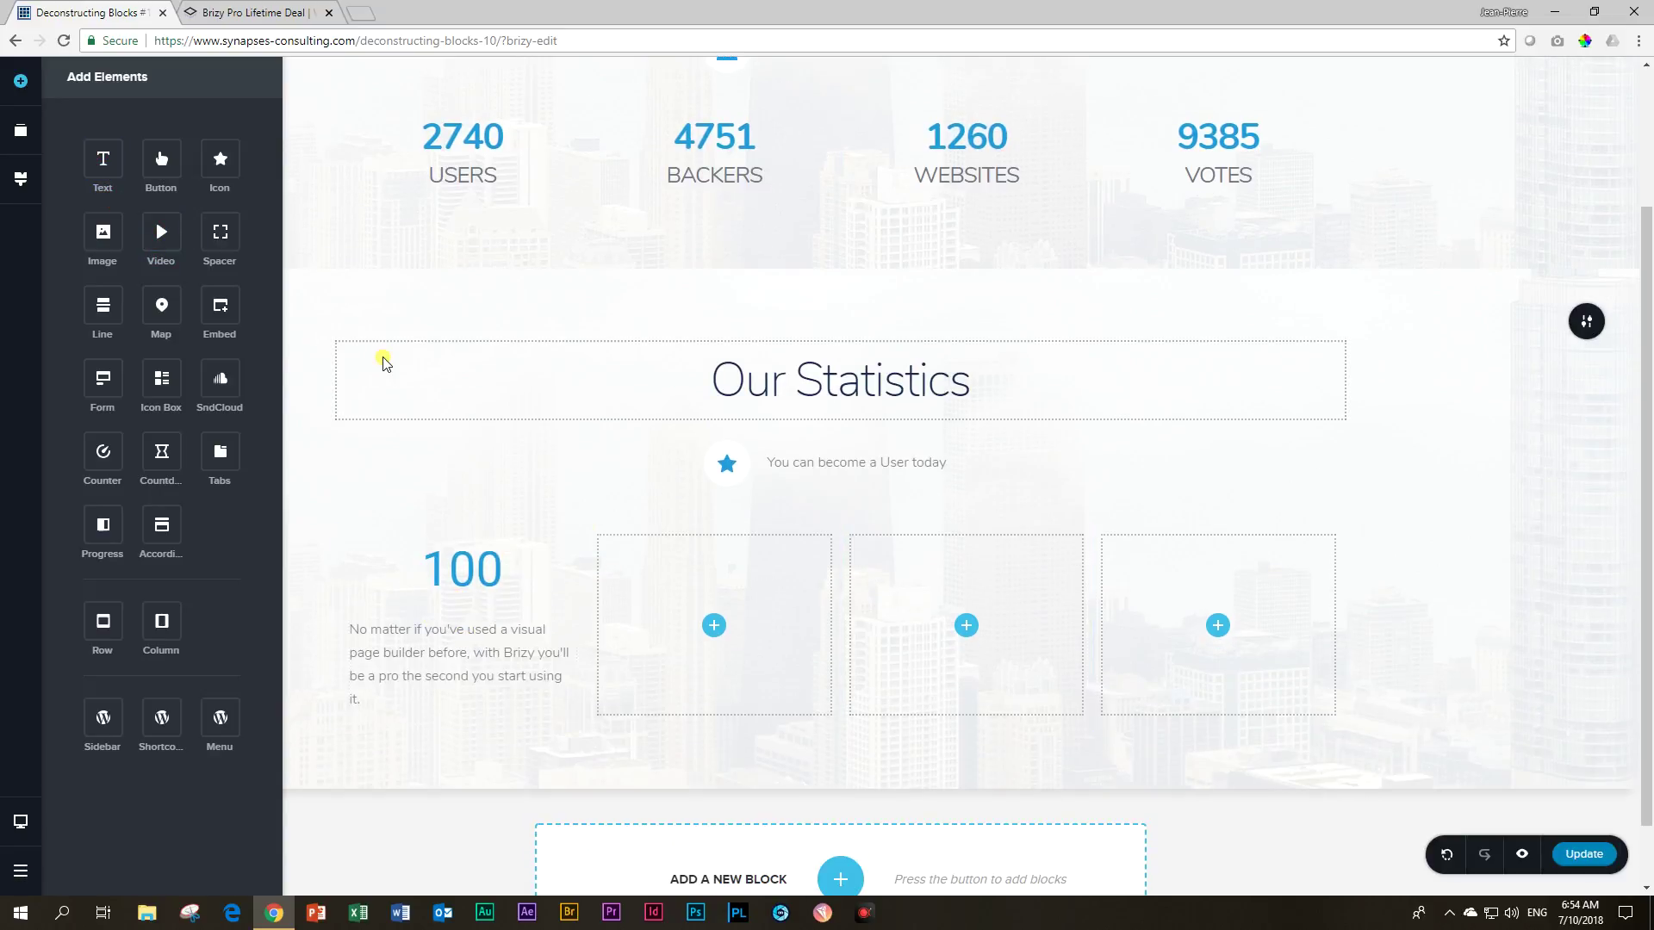
Set the new counter to run from 0 to 2740 over 1.5 seconds, matching the top counter.
{"action": "left_click", "coordinate": [465, 140]}
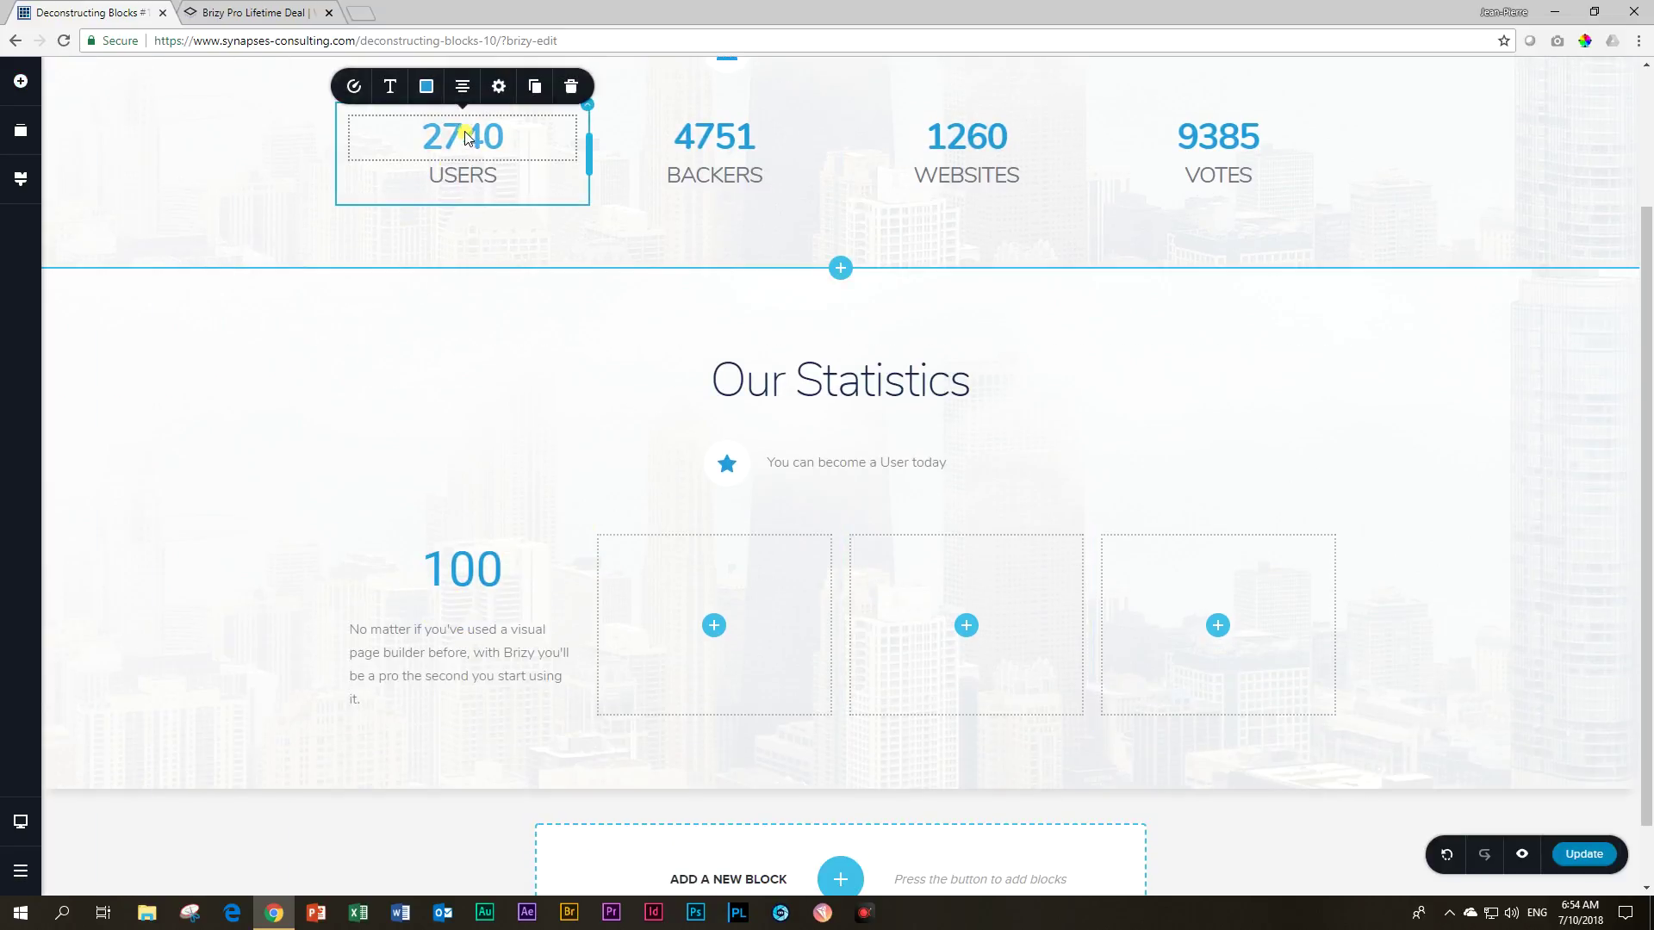
{"action": "left_click", "coordinate": [352, 87]}
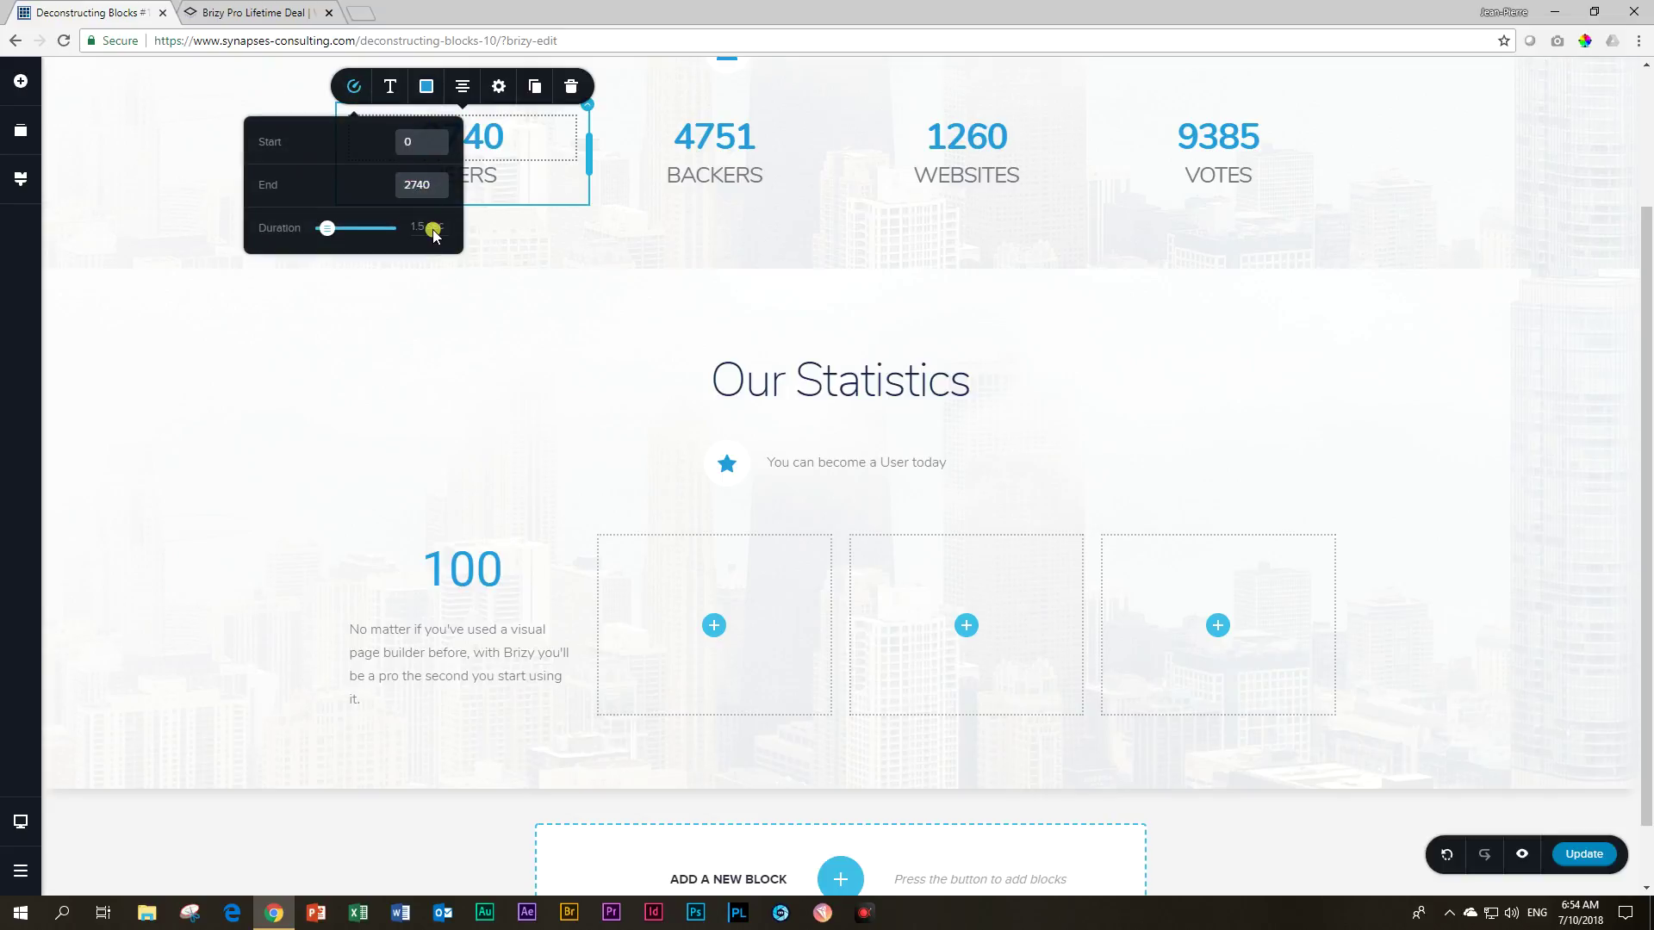
{"action": "left_click", "coordinate": [465, 576]}
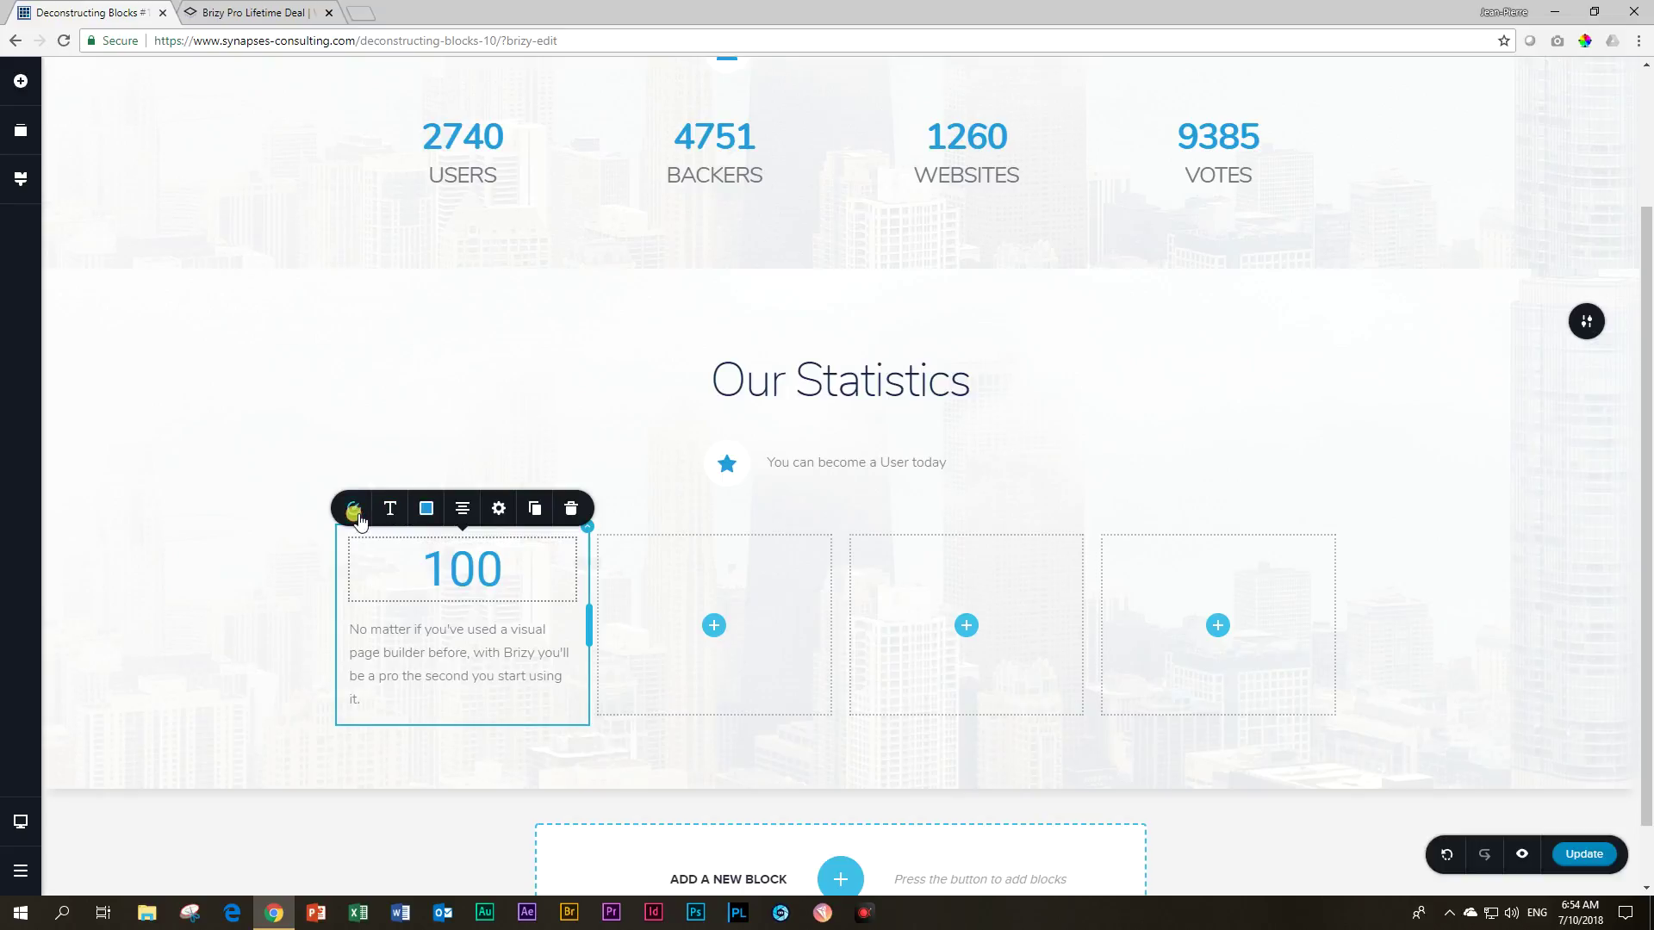
{"action": "left_click", "coordinate": [354, 510]}
{"action": "left_click", "coordinate": [417, 370]}
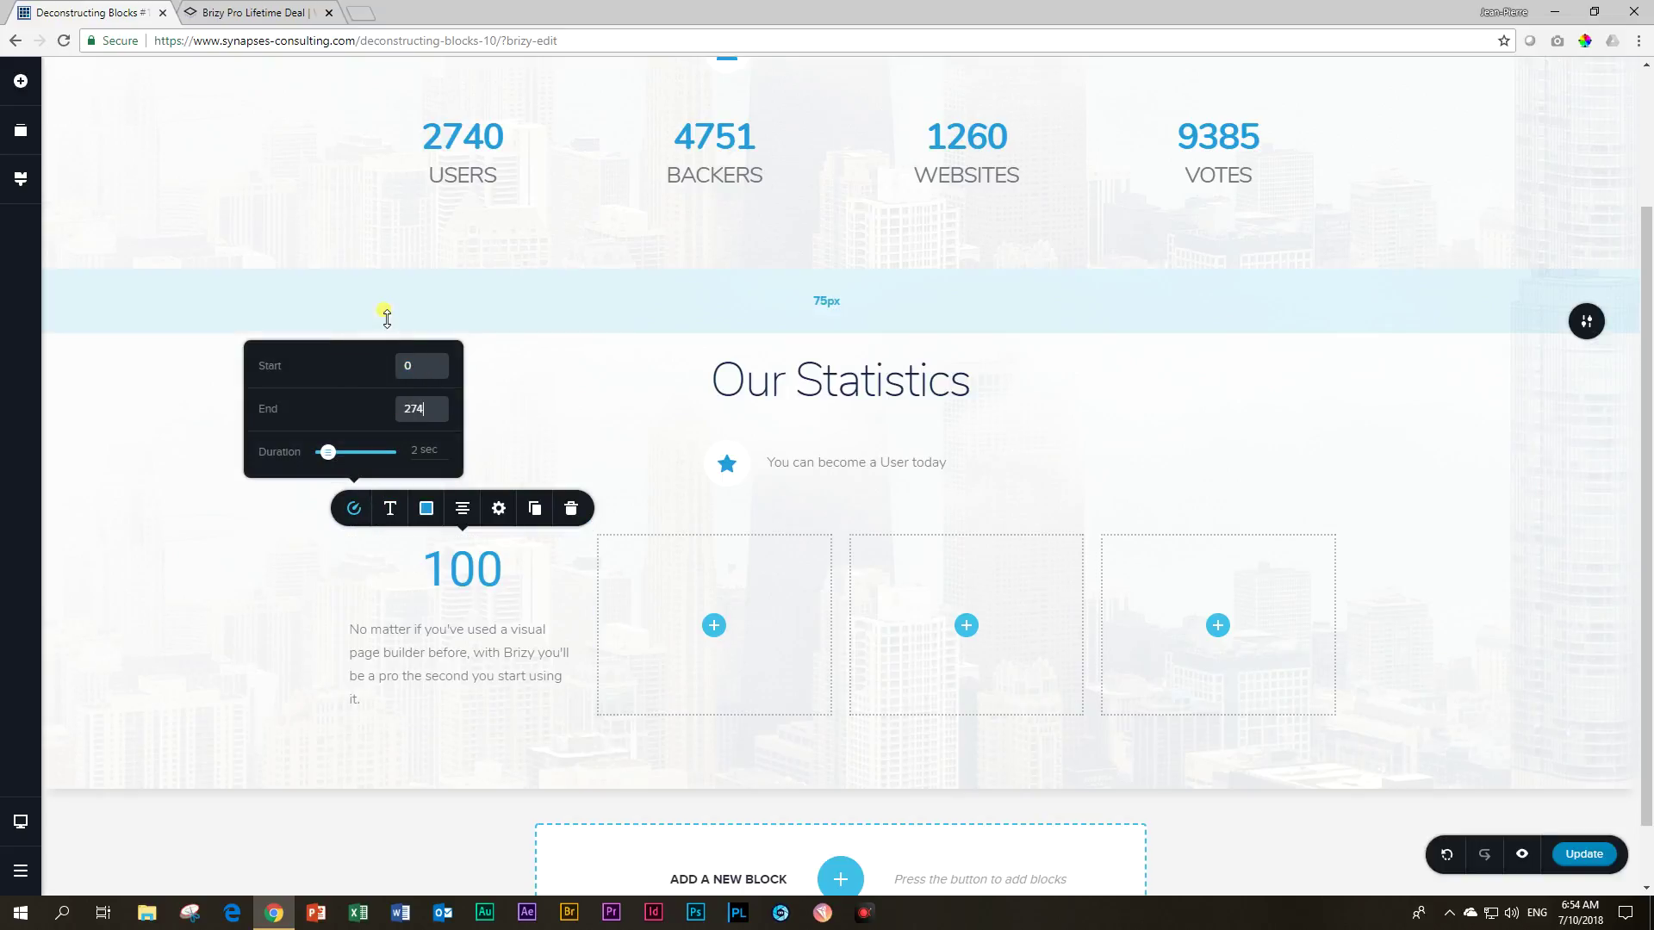
{"action": "left_click", "coordinate": [404, 414]}
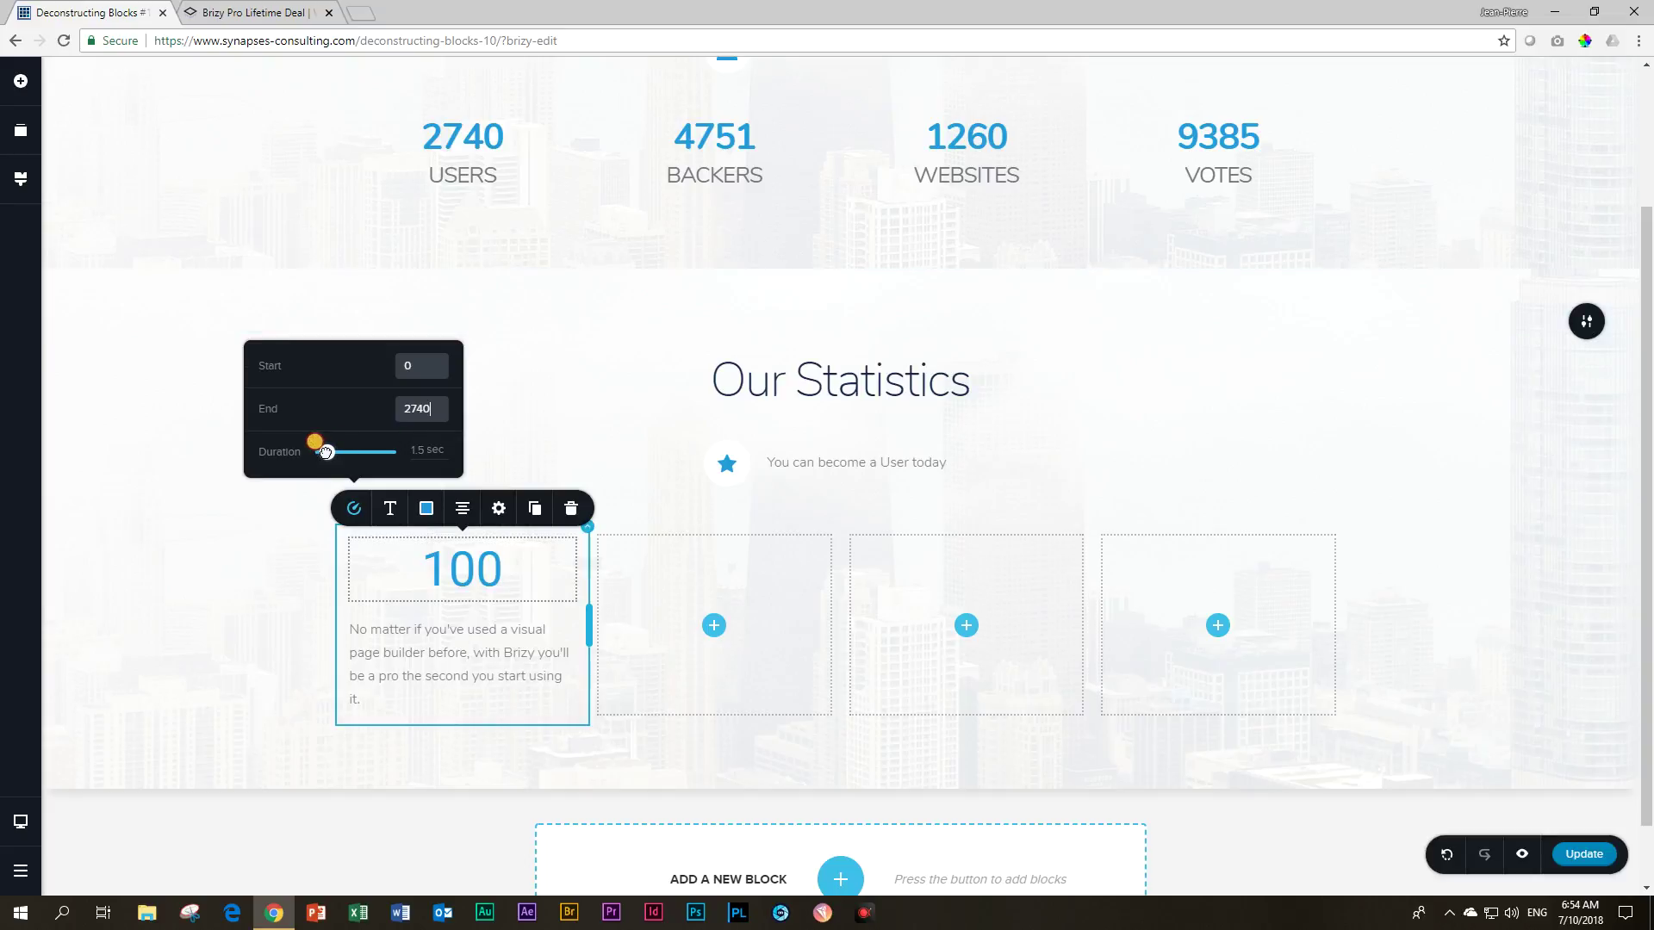
{"action": "left_click", "coordinate": [326, 452]}
Give the new 2740 counter the Heading 2 typography preset, like the top USERS counter.
{"action": "left_click", "coordinate": [463, 142]}
{"action": "left_click", "coordinate": [389, 86]}
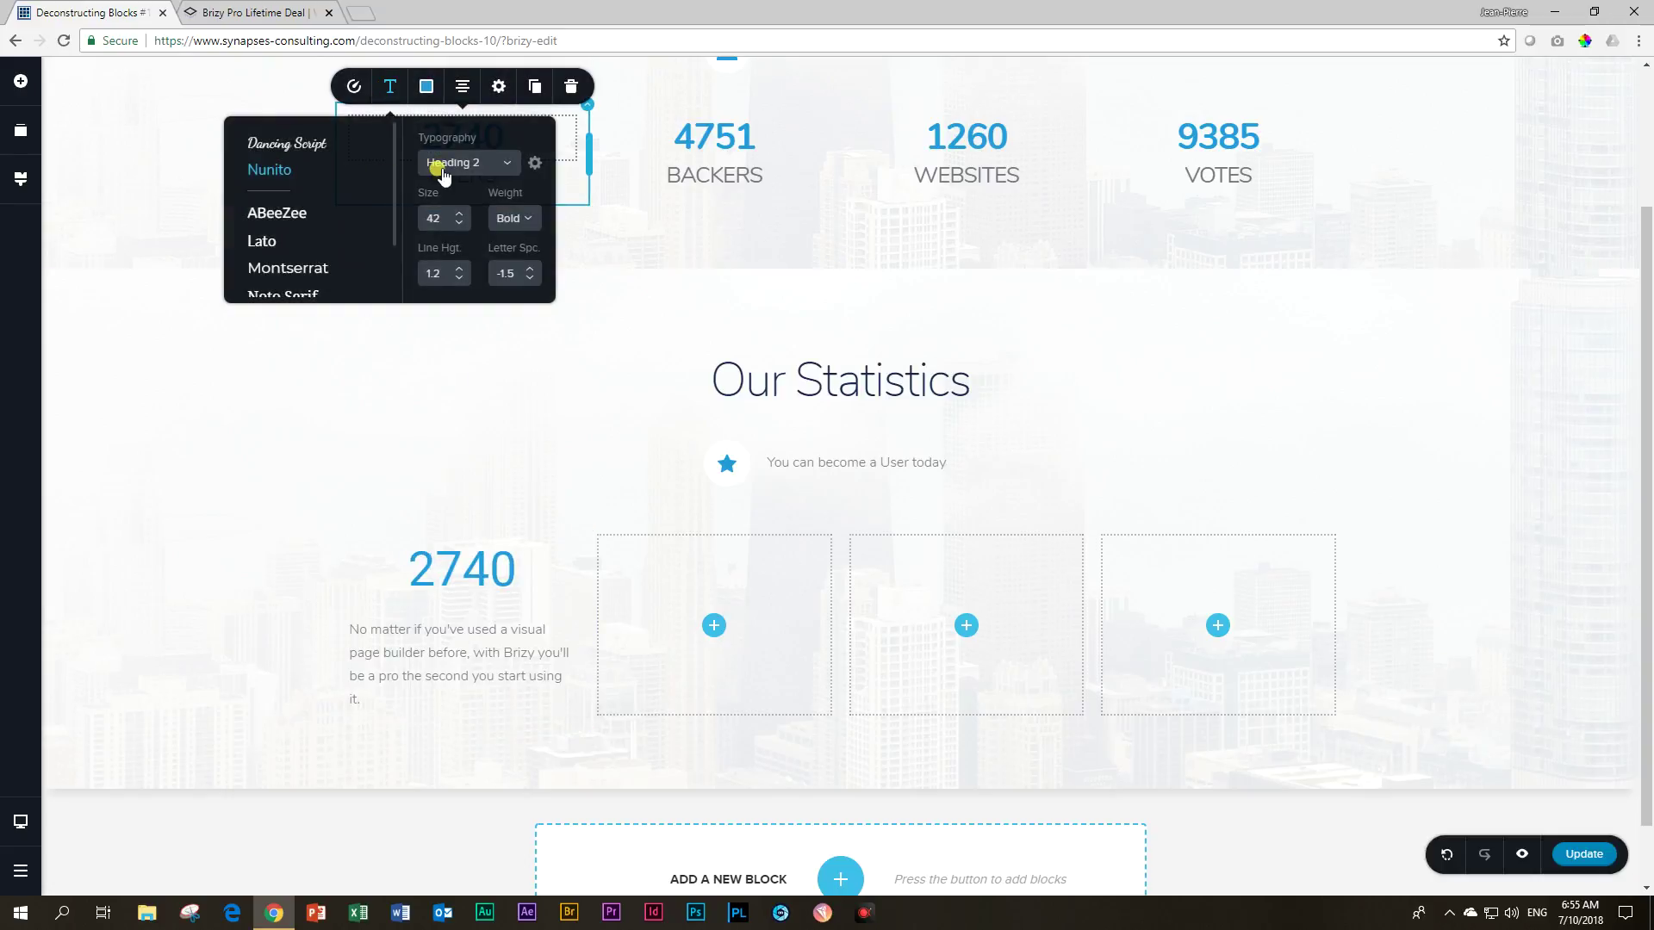
{"action": "left_click", "coordinate": [458, 563]}
{"action": "left_click", "coordinate": [390, 508]}
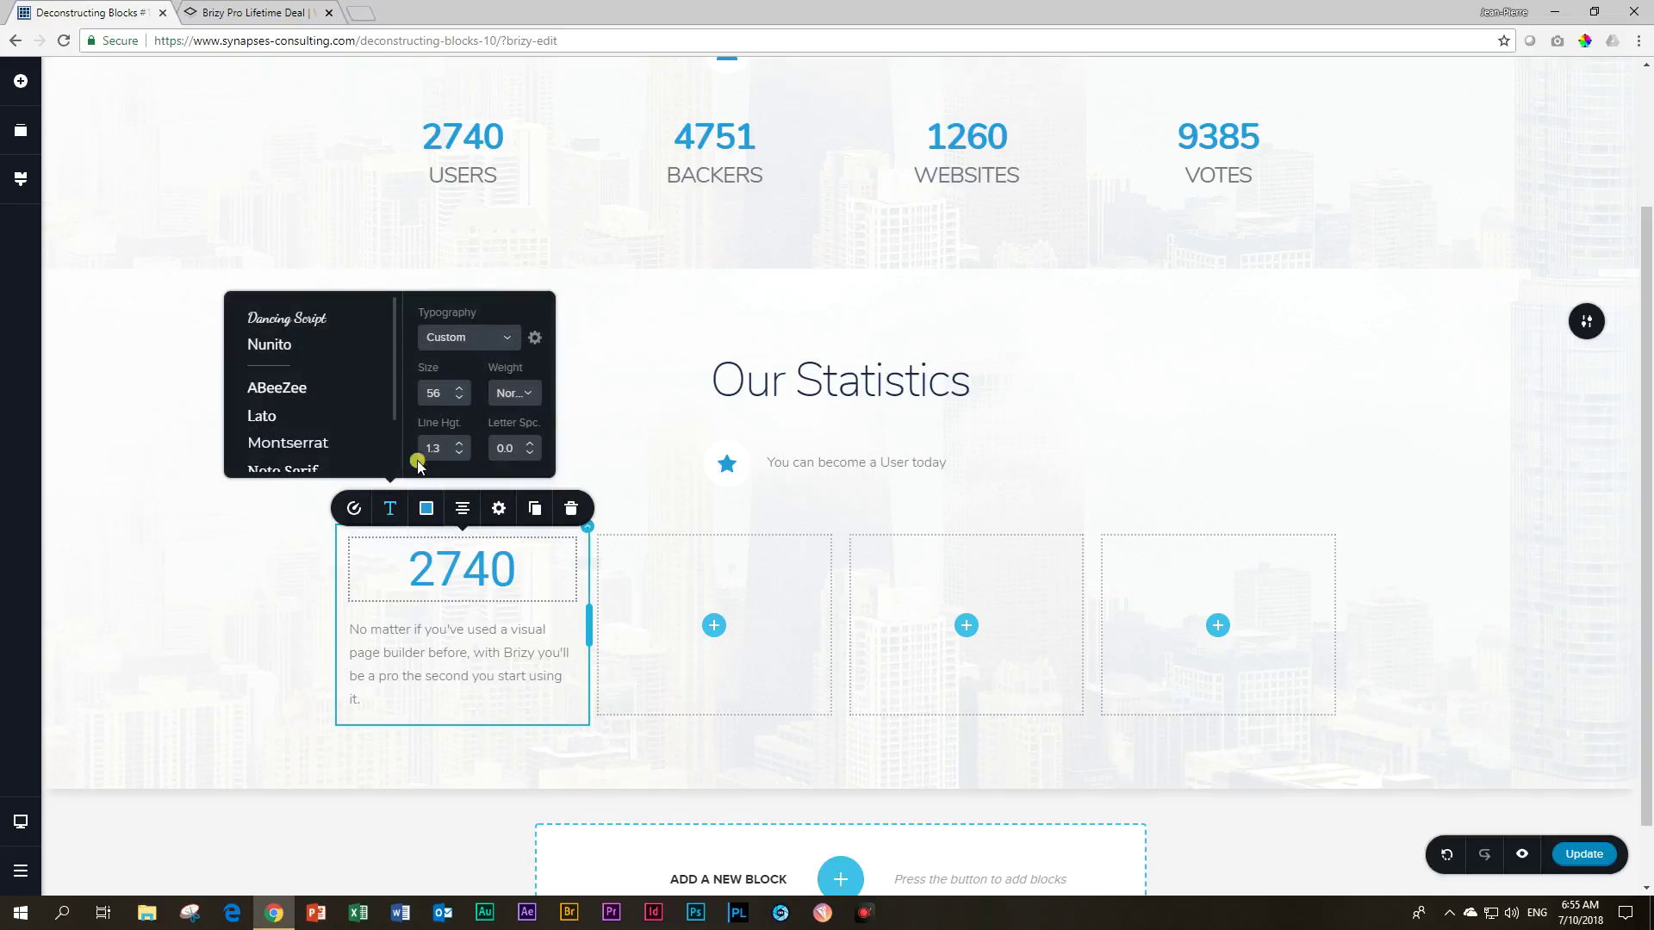
{"action": "left_click", "coordinate": [509, 338]}
{"action": "scroll", "coordinate": [465, 413], "scroll_direction": "down", "scroll_amount": 3}
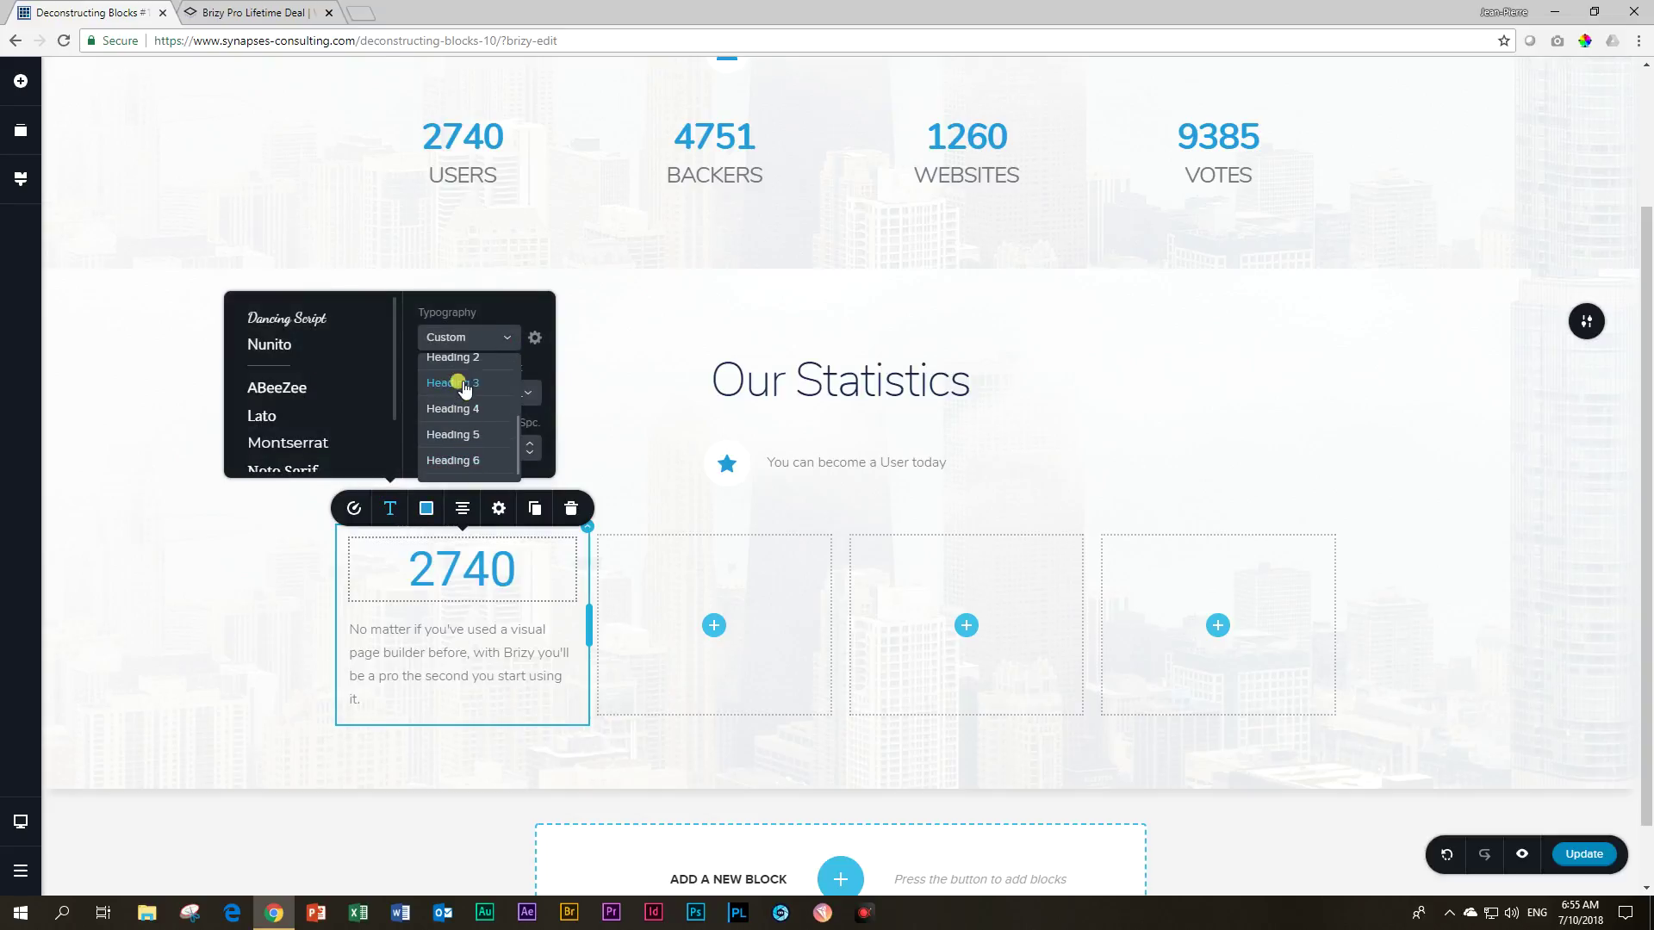
{"action": "left_click", "coordinate": [466, 369]}
{"action": "left_click", "coordinate": [349, 564]}
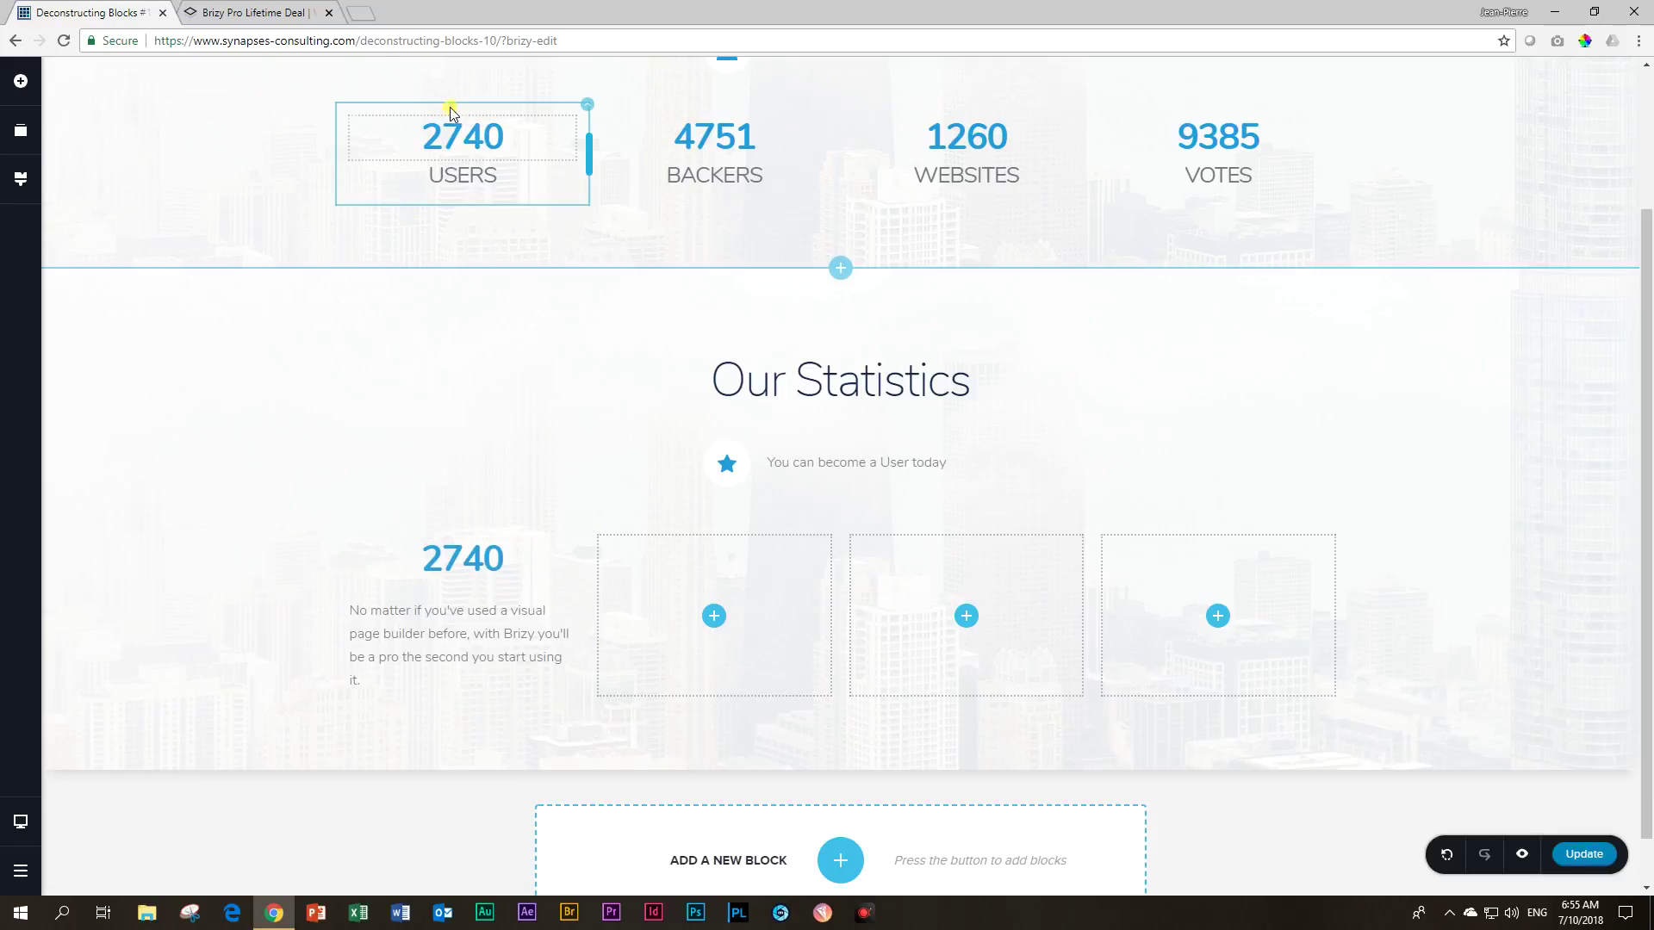
Replace the column's paragraph with USERS and apply the Heading 4 typography preset.
{"action": "left_click_drag", "start_coordinate": [446, 633], "coordinate": [454, 632]}
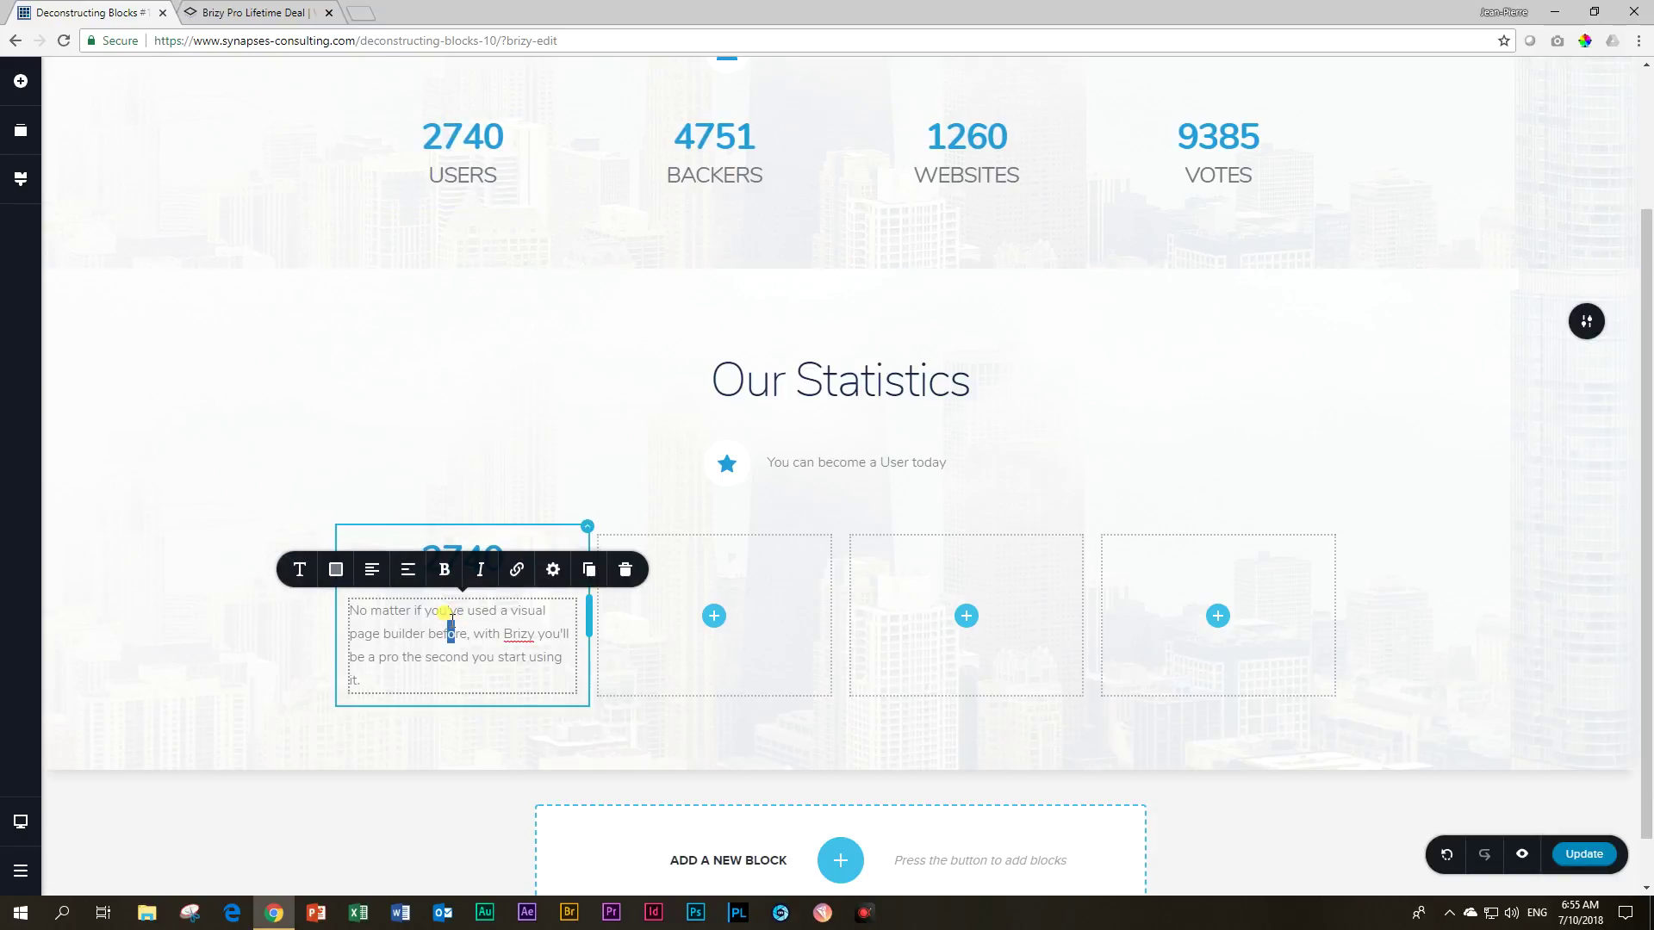
{"action": "triple_click", "coordinate": [466, 610]}
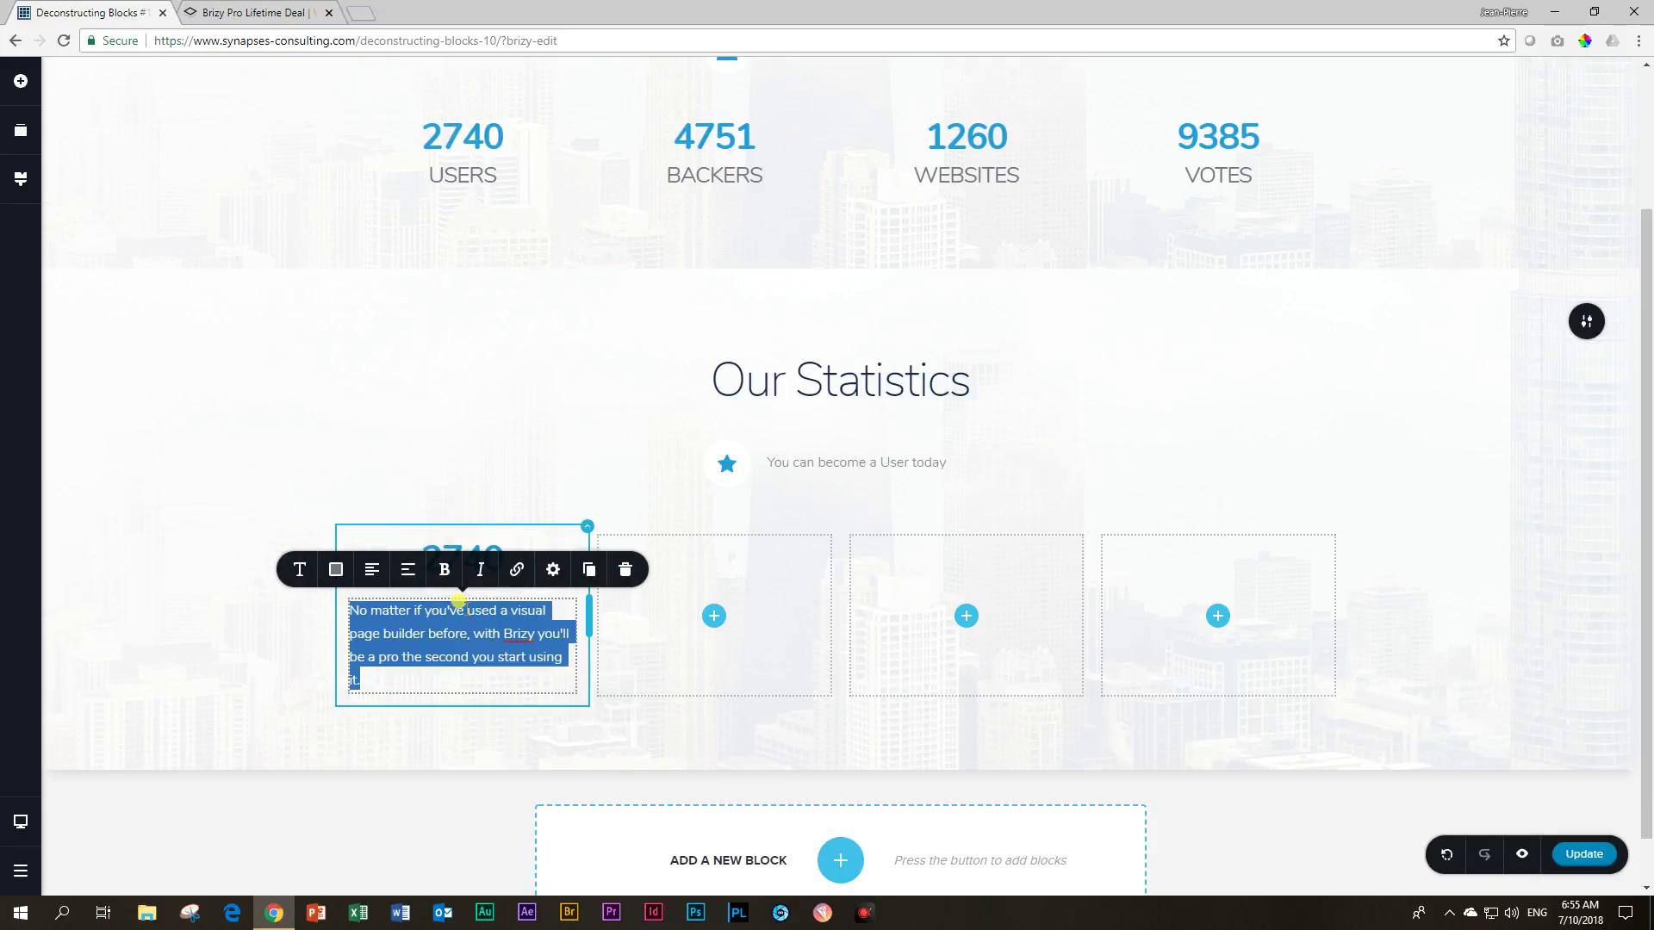
{"action": "type", "text": "USERS"}
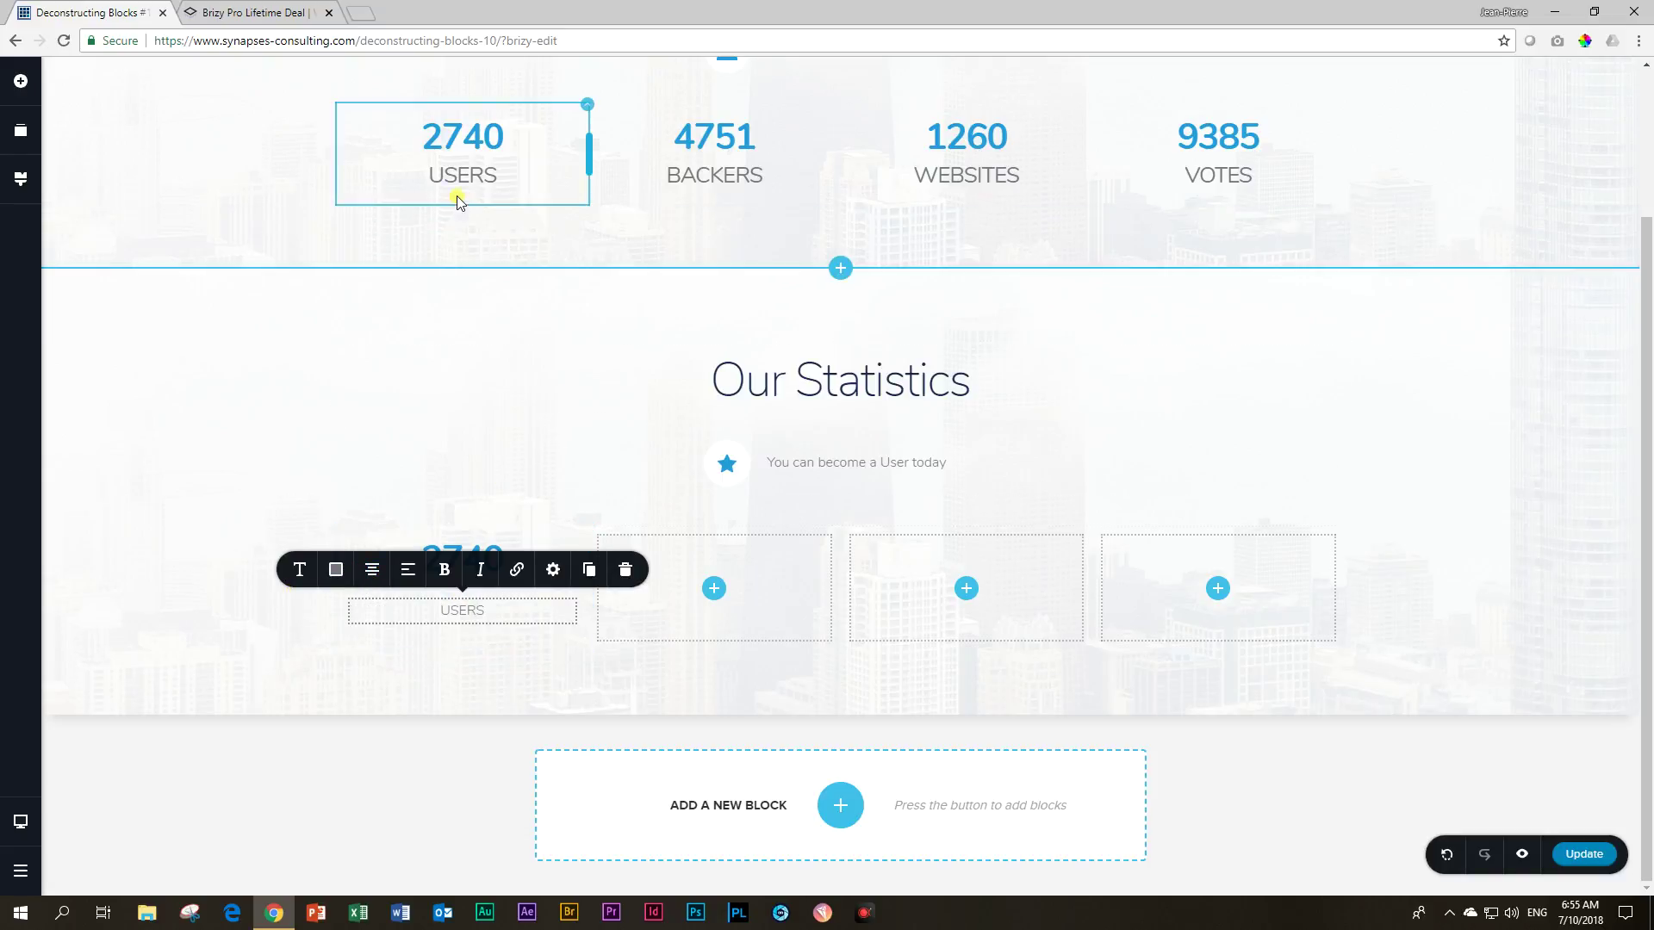
{"action": "left_click", "coordinate": [457, 173]}
{"action": "left_click", "coordinate": [300, 131]}
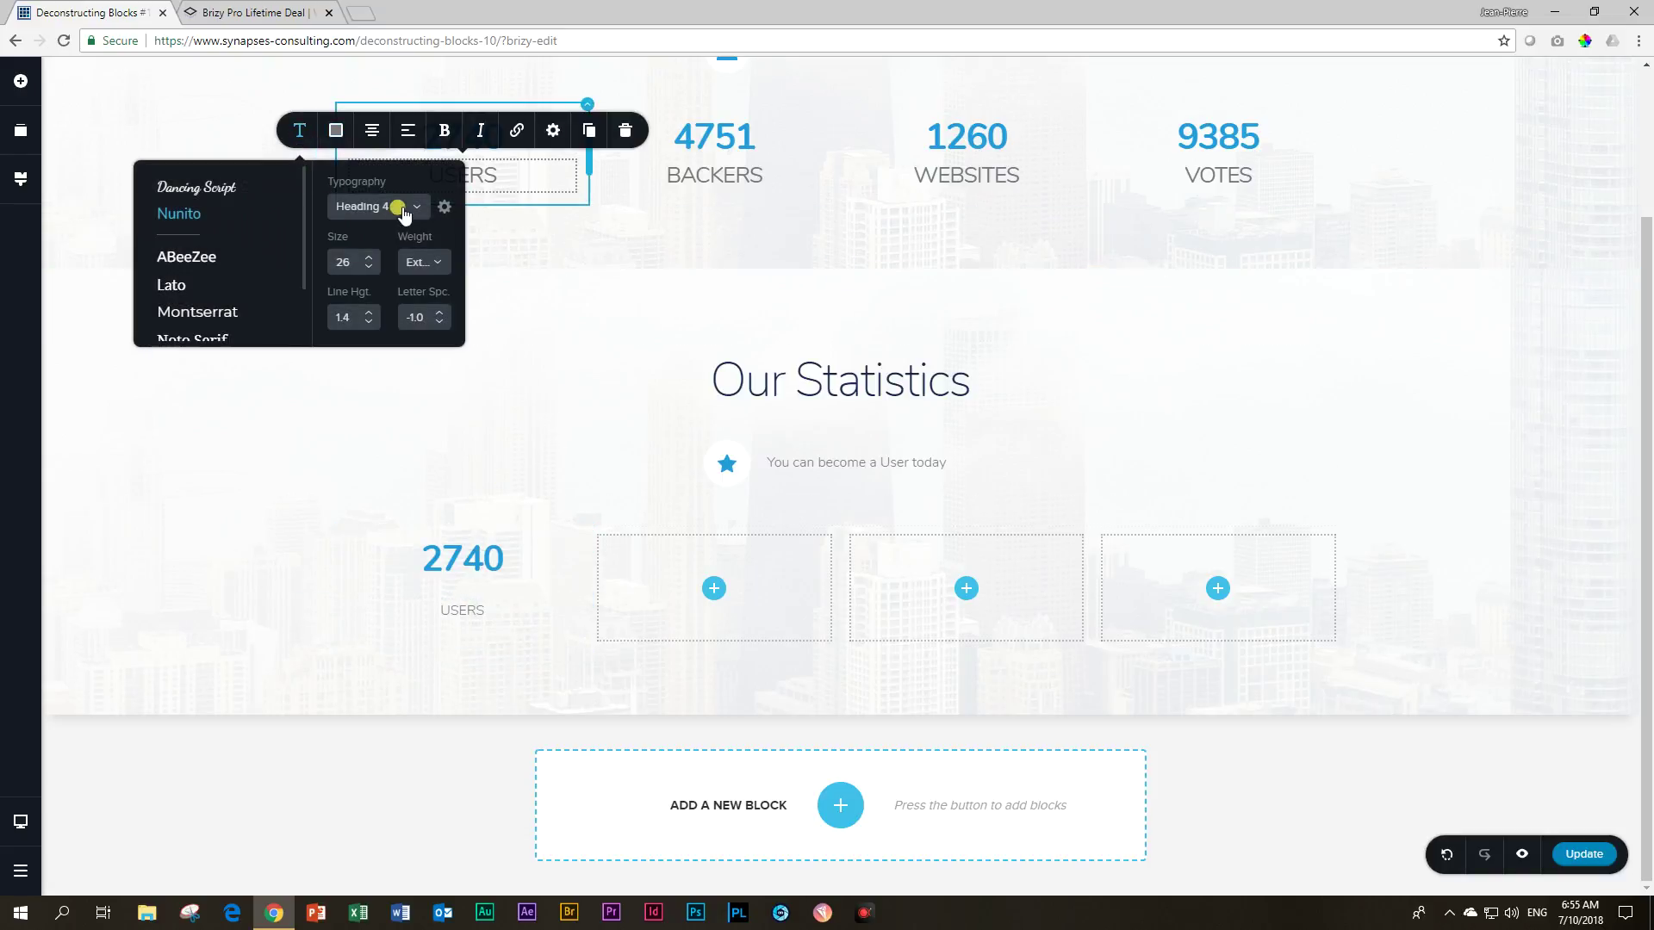
{"action": "left_click", "coordinate": [467, 611]}
{"action": "left_click", "coordinate": [300, 571]}
{"action": "left_click", "coordinate": [410, 400]}
{"action": "scroll", "coordinate": [388, 470], "scroll_direction": "down", "scroll_amount": 2}
{"action": "left_click", "coordinate": [376, 471]}
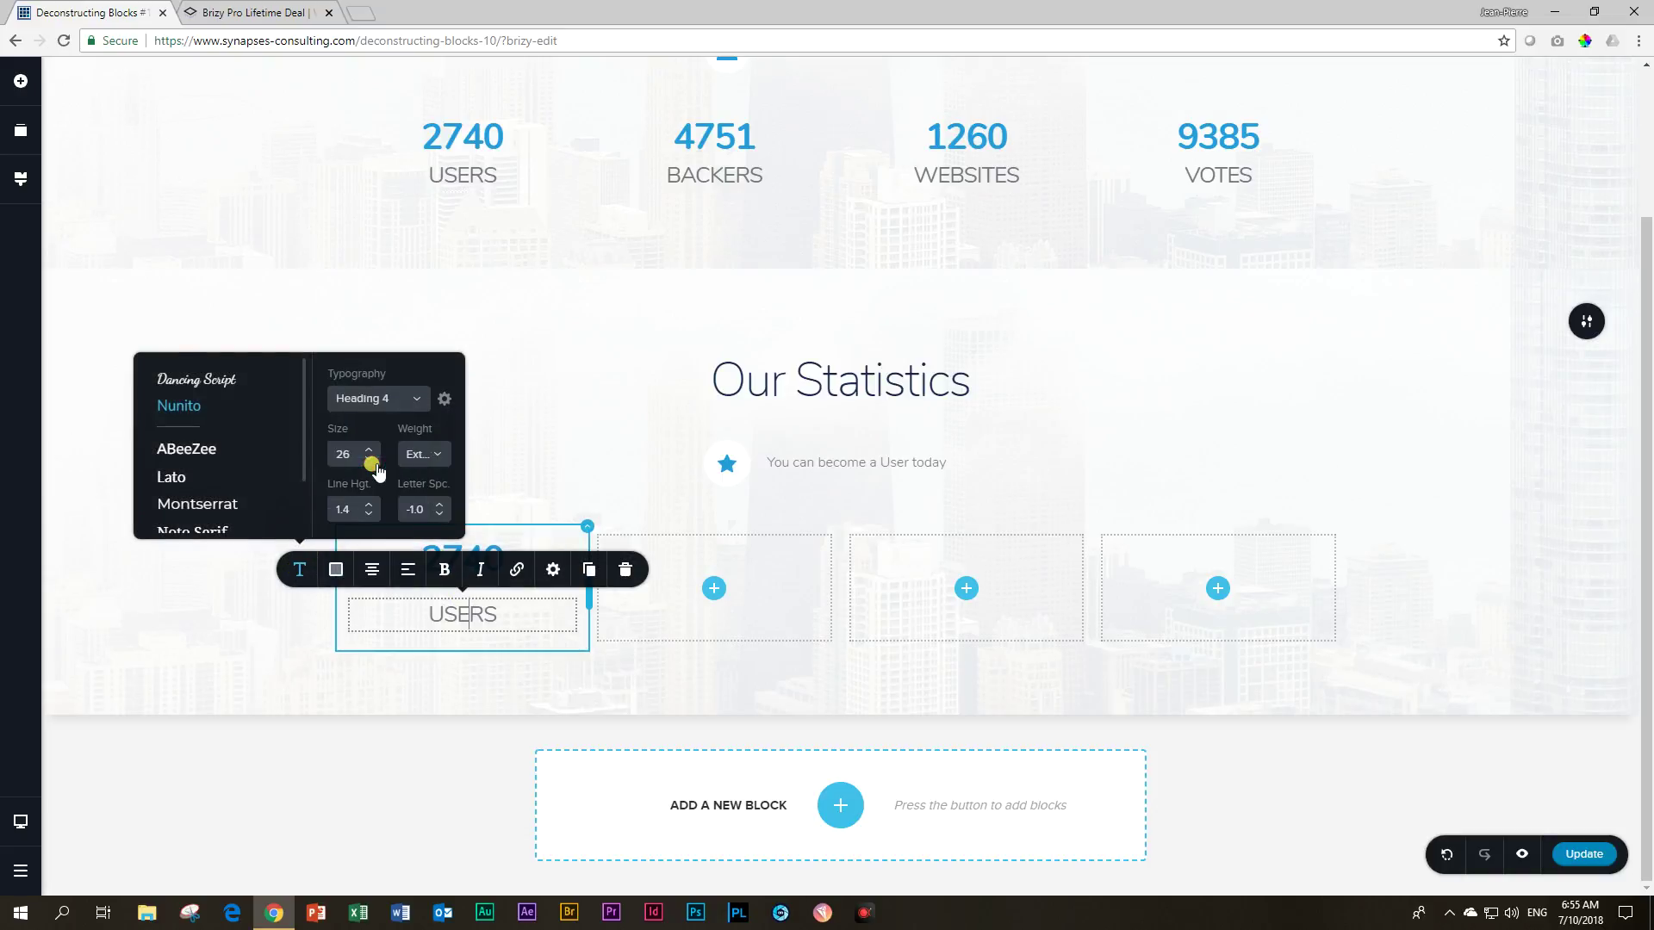
Compare the new USERS label's text colour with the top USERS label's.
{"action": "left_click", "coordinate": [465, 176]}
{"action": "left_click", "coordinate": [336, 132]}
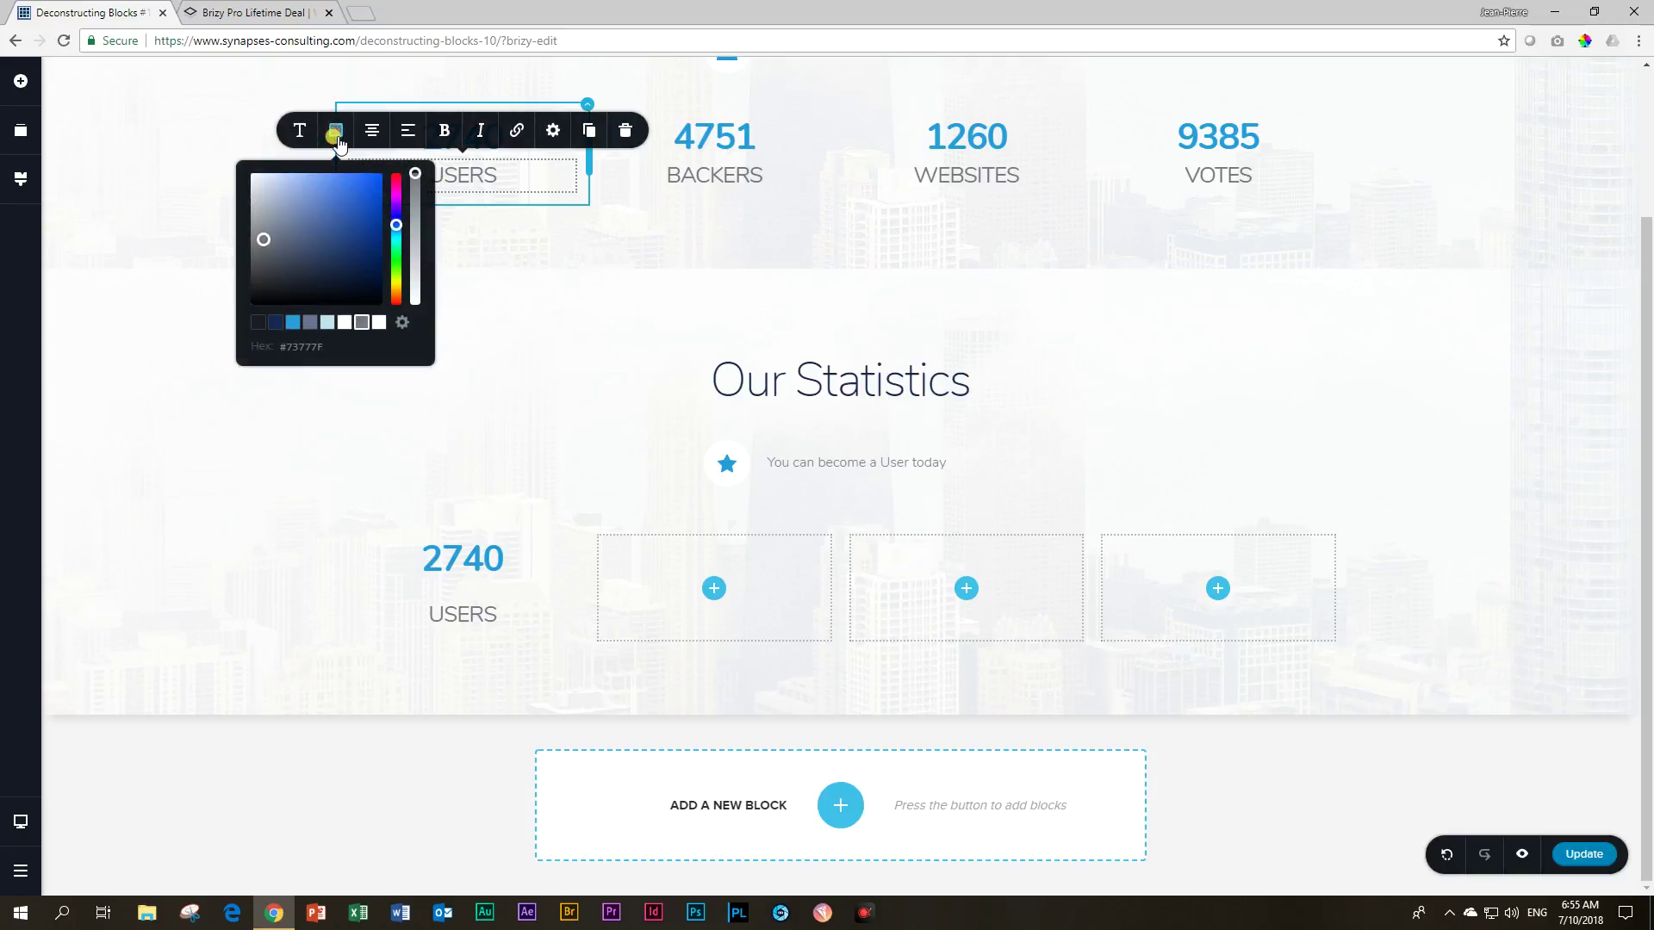
{"action": "left_click", "coordinate": [457, 615]}
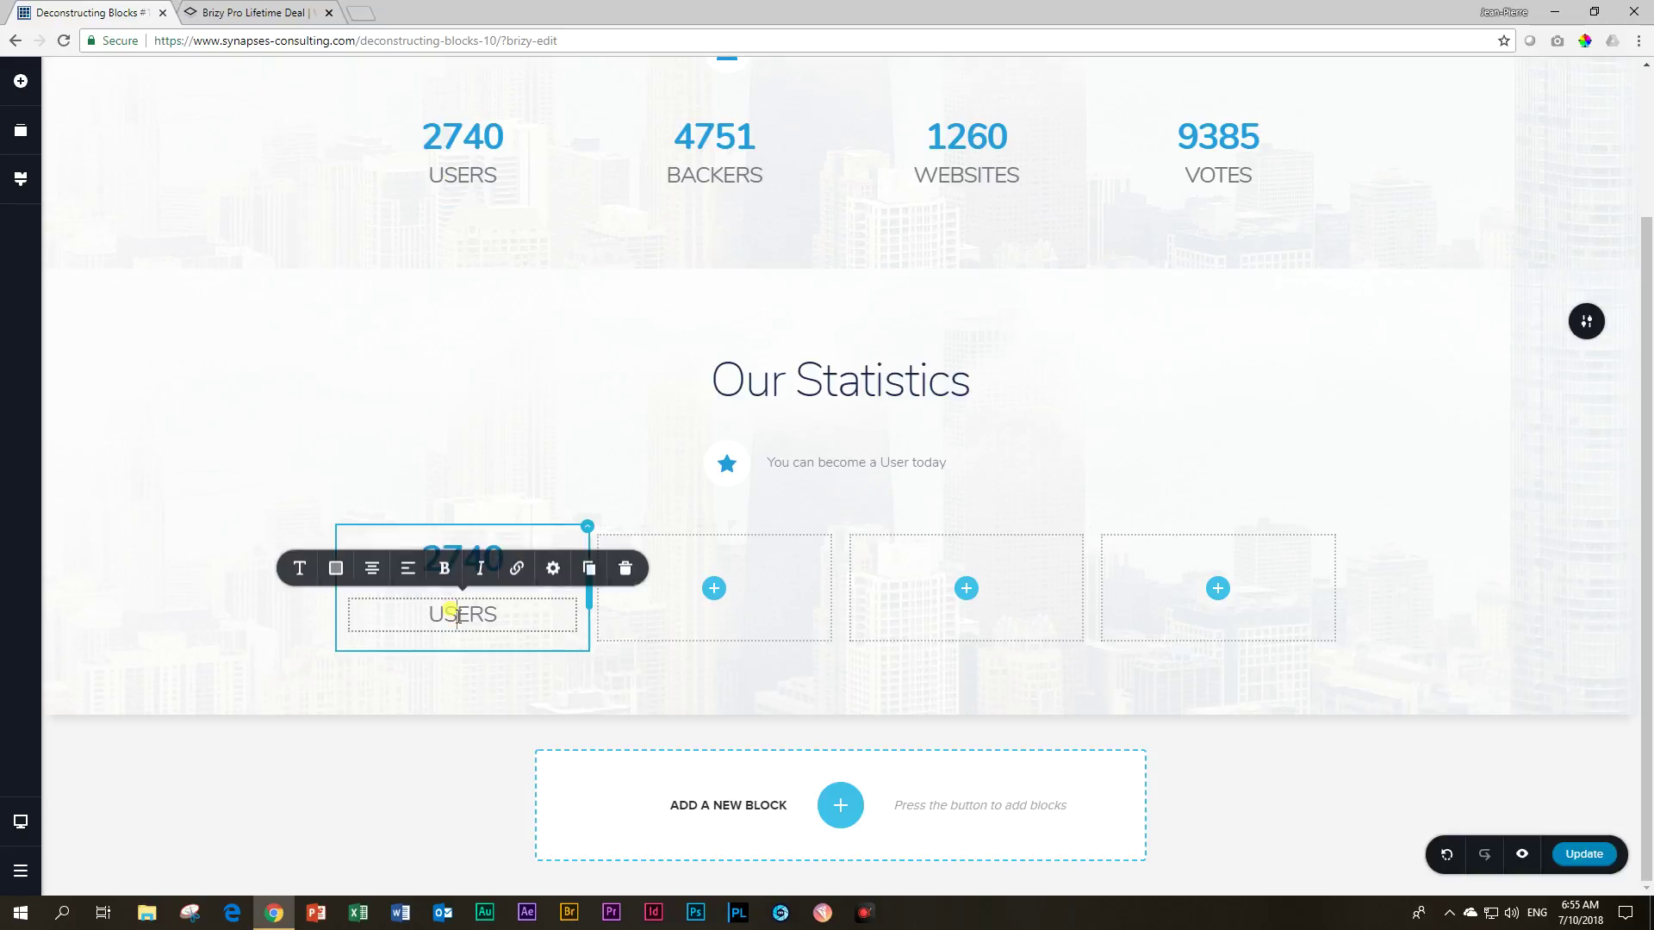
{"action": "left_click", "coordinate": [336, 570]}
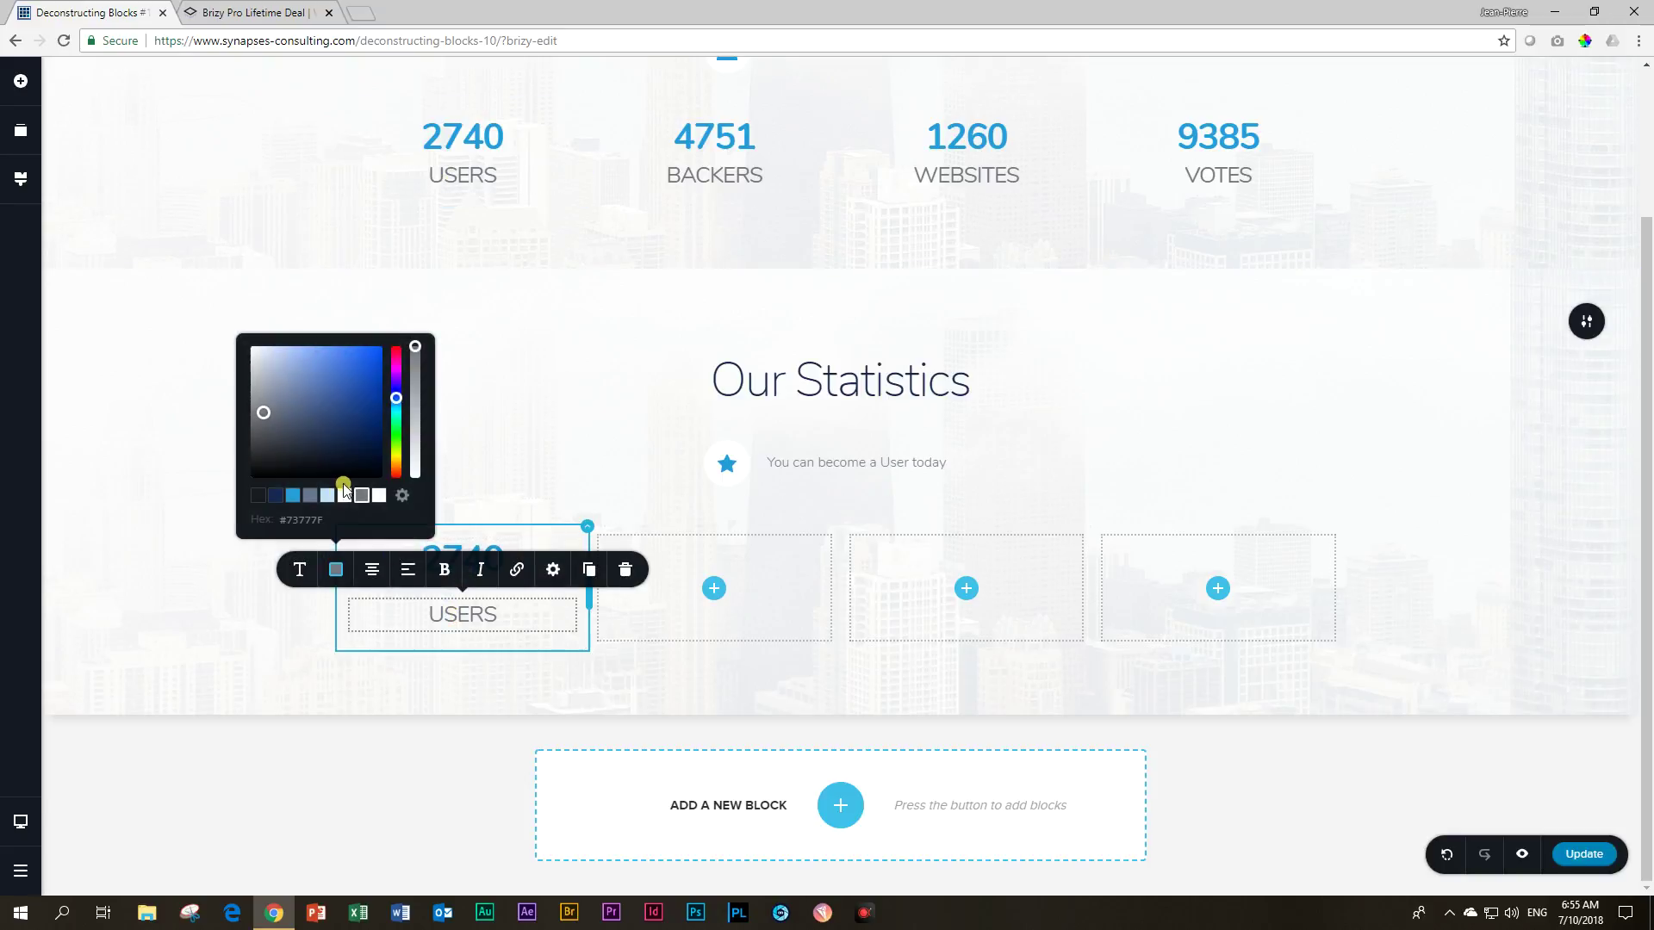
{"action": "left_click", "coordinate": [238, 665]}
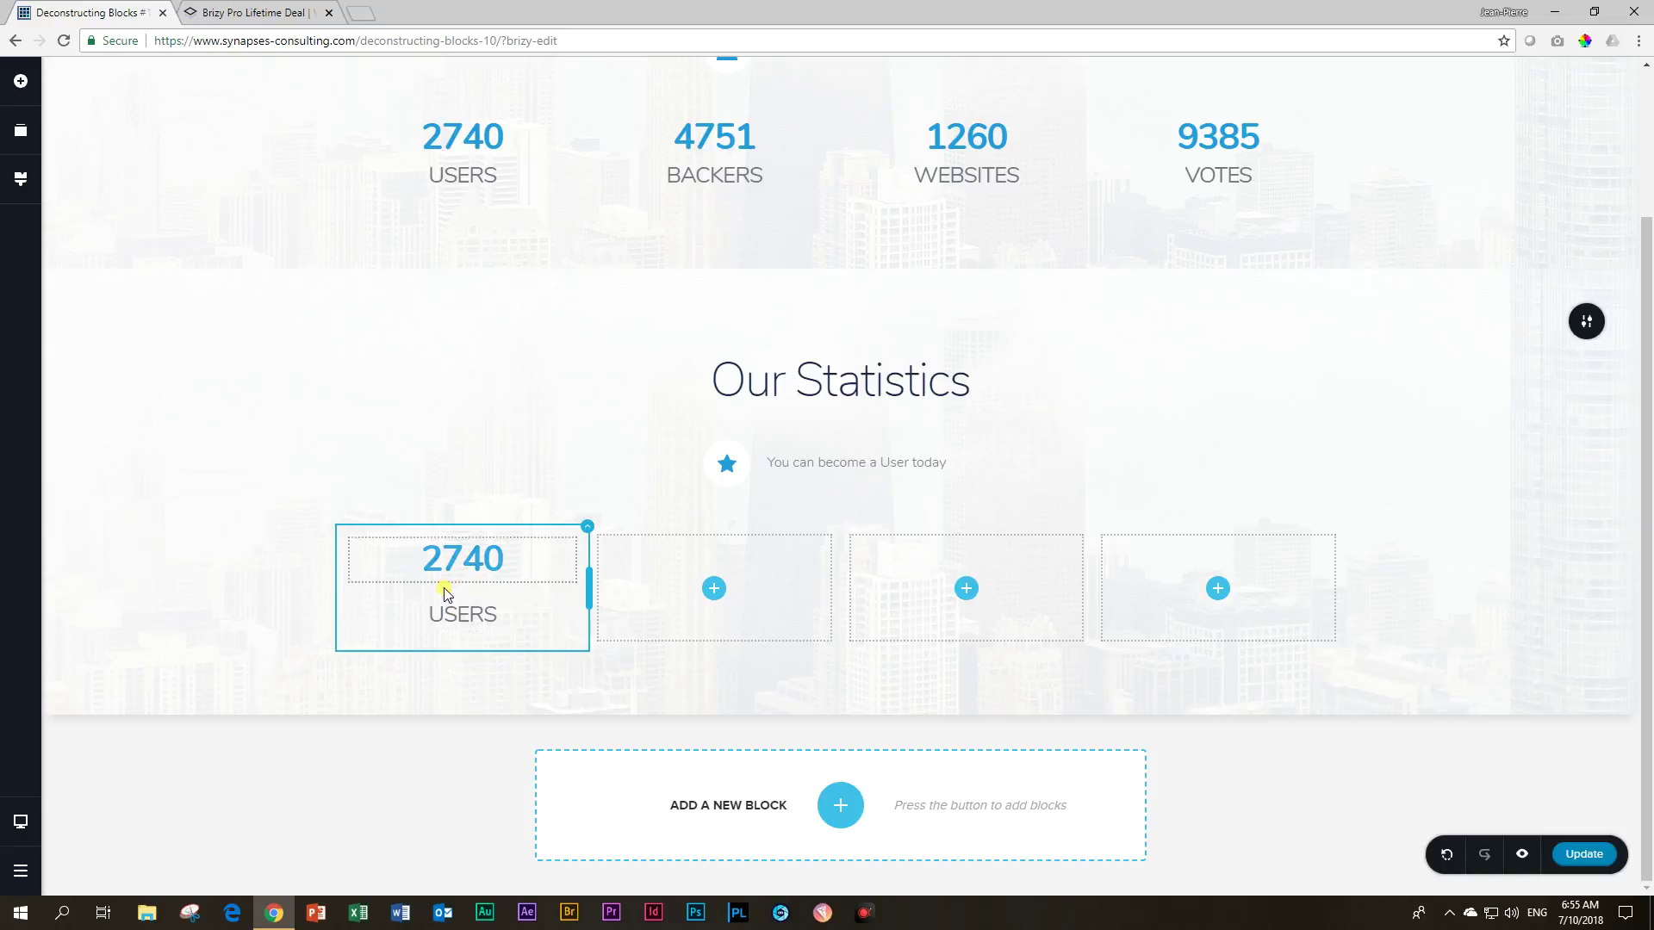
Compare the spacing settings of the top and new 2740 counters.
{"action": "left_click", "coordinate": [470, 142]}
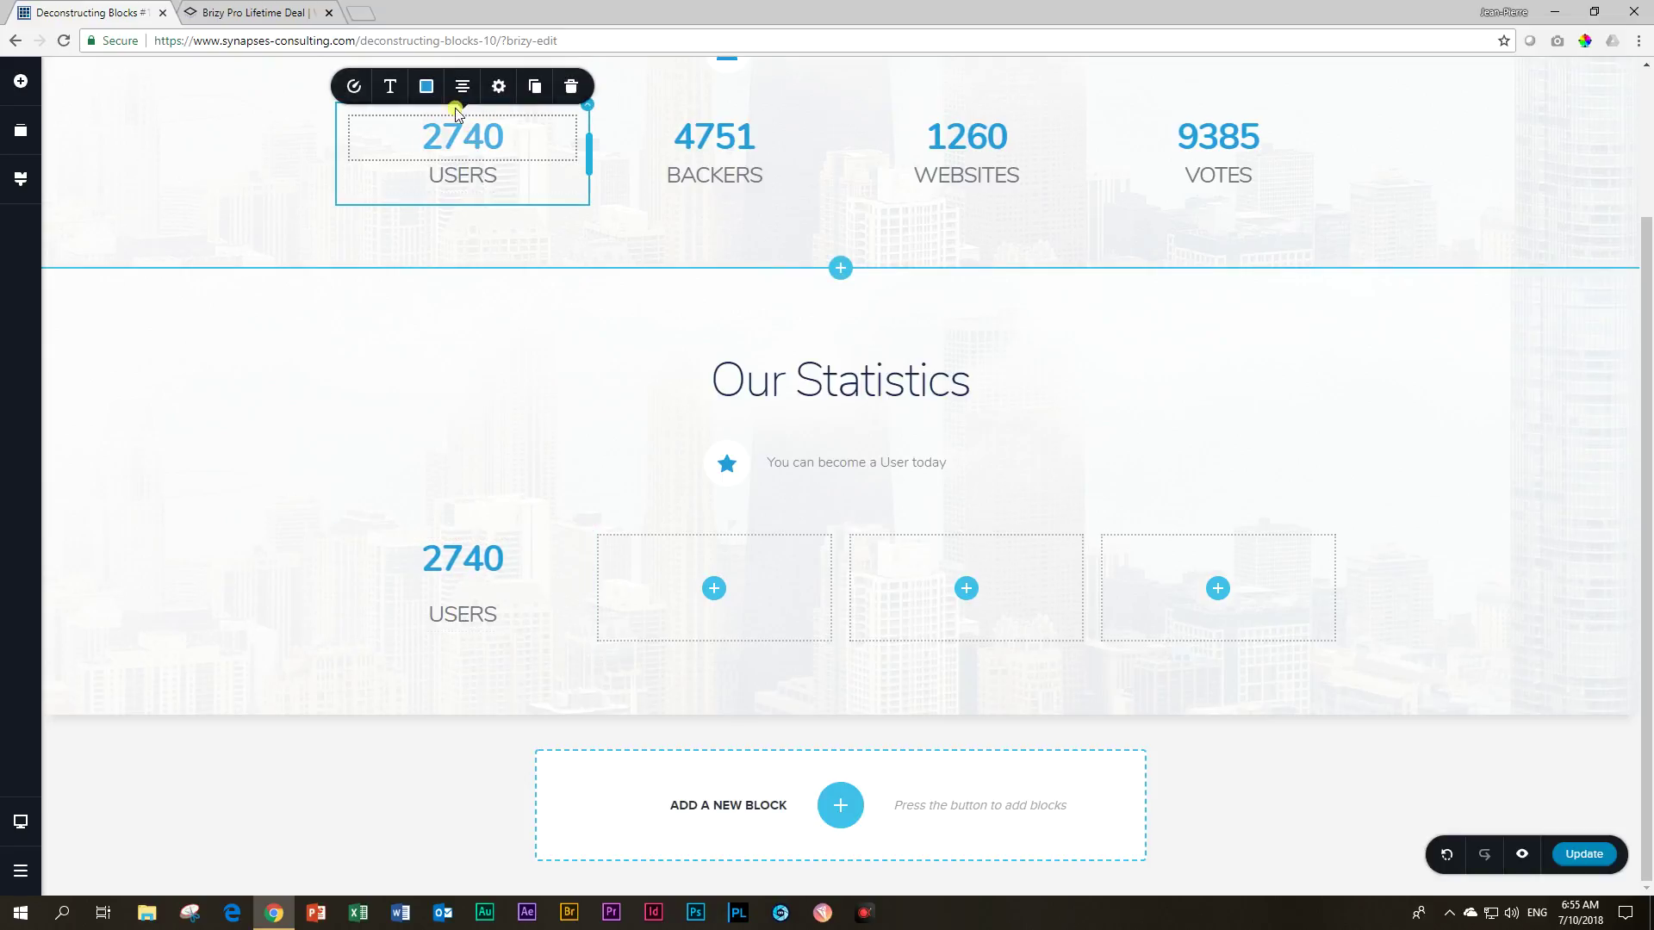
{"action": "left_click", "coordinate": [499, 92]}
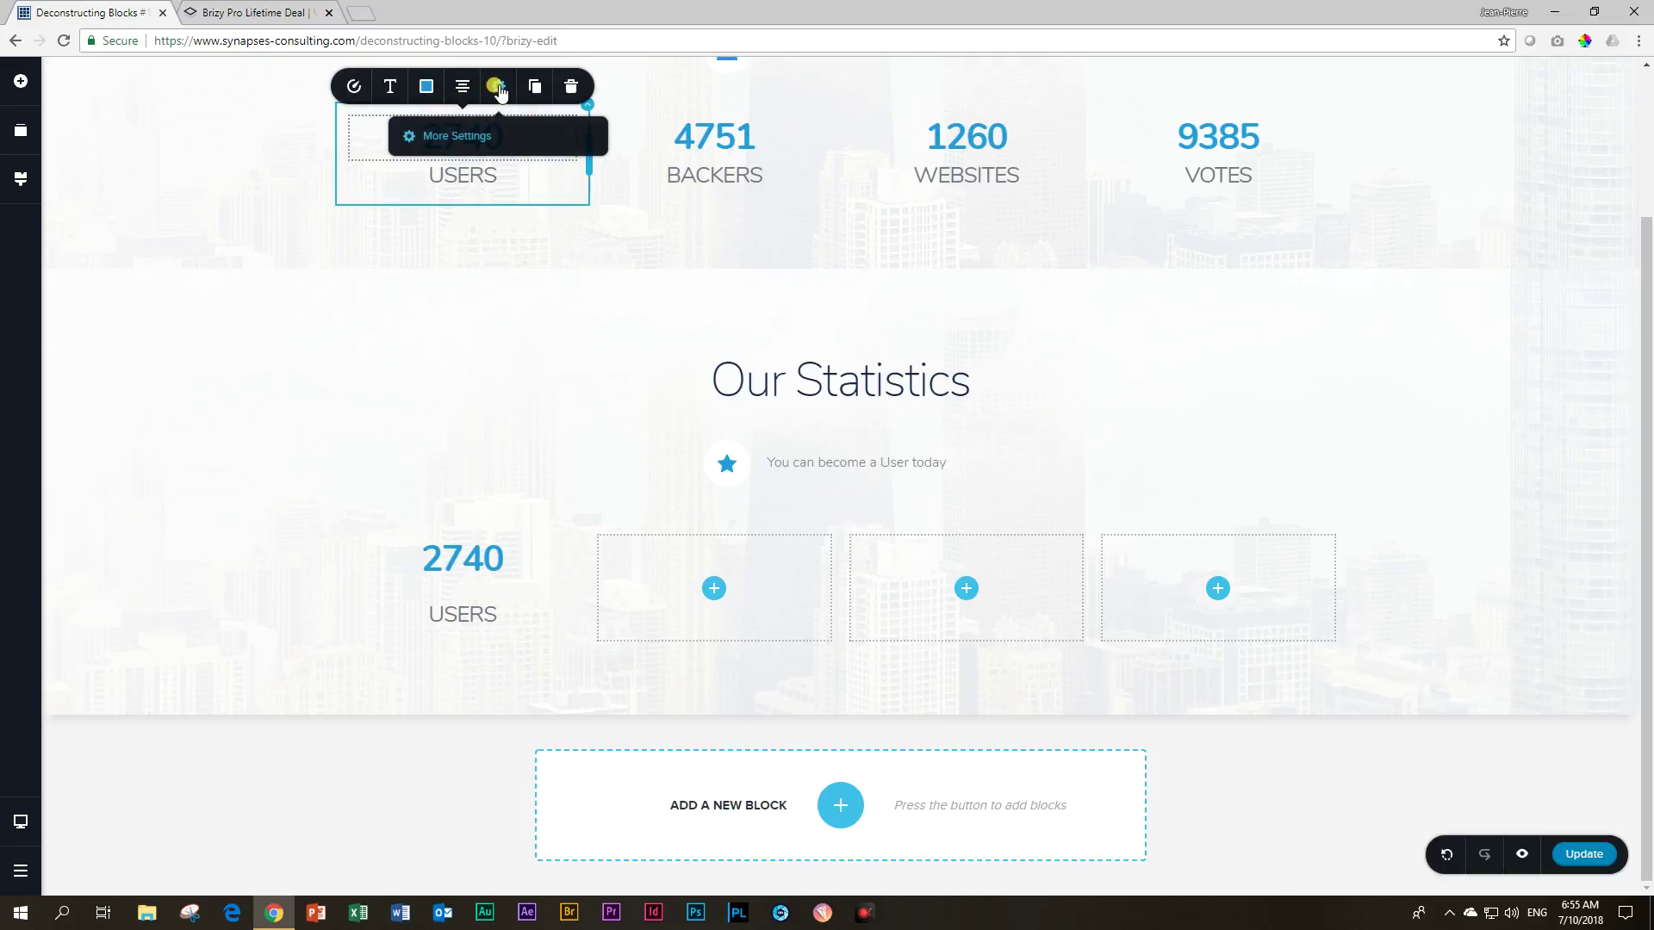
{"action": "left_click", "coordinate": [446, 137]}
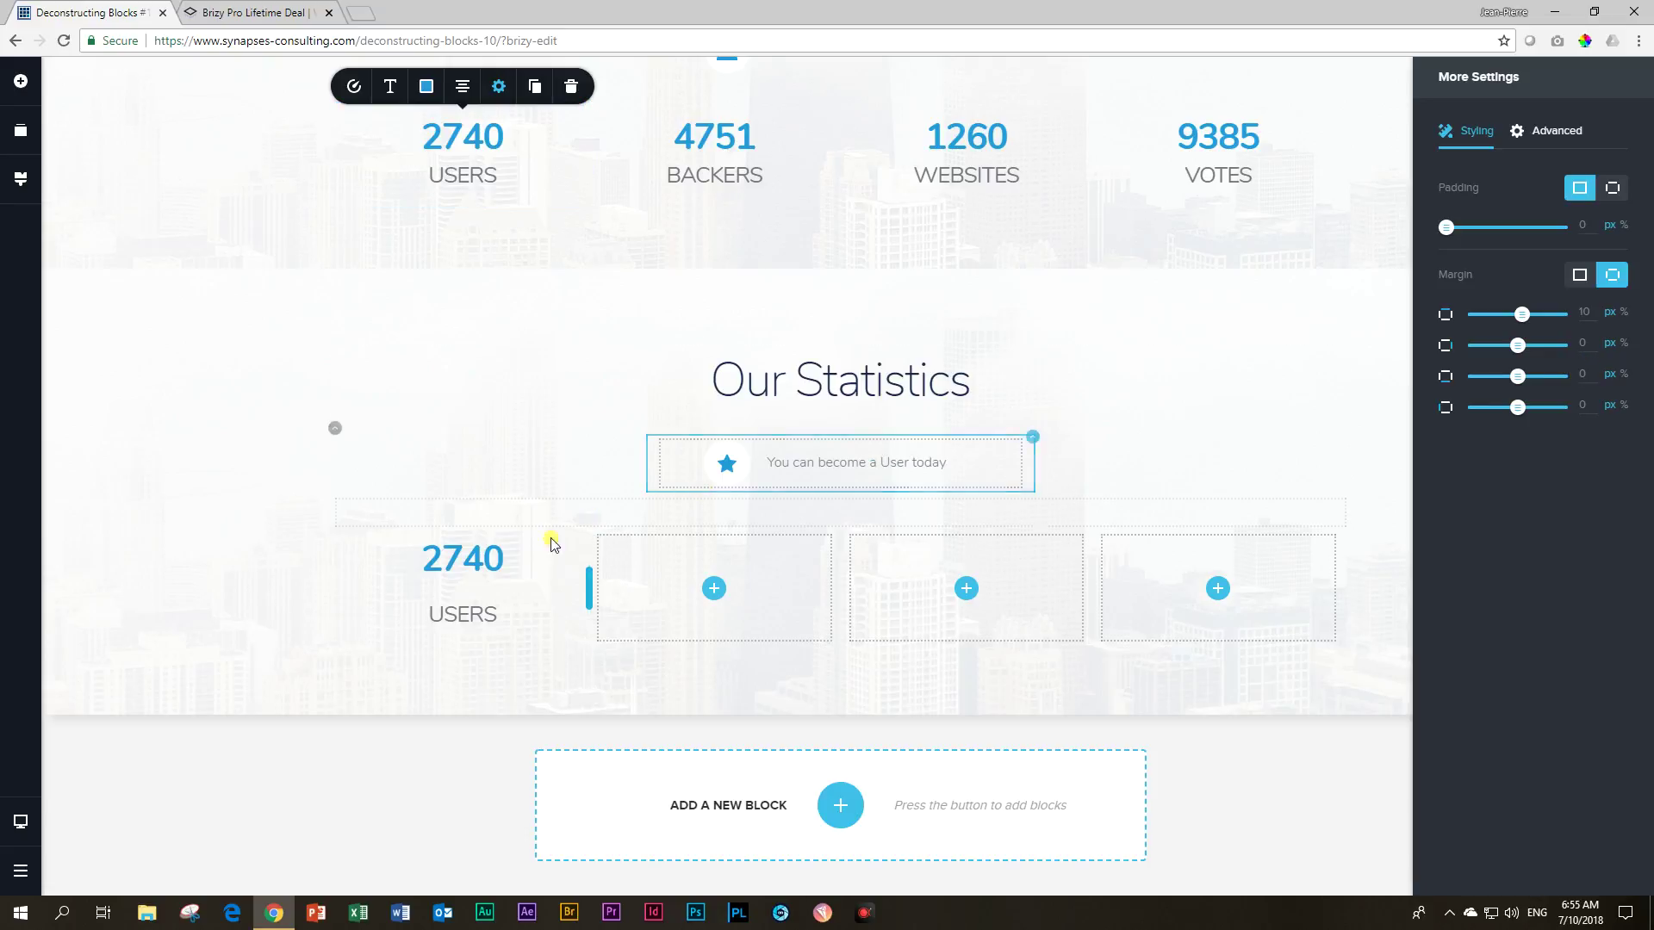
{"action": "left_click", "coordinate": [441, 564]}
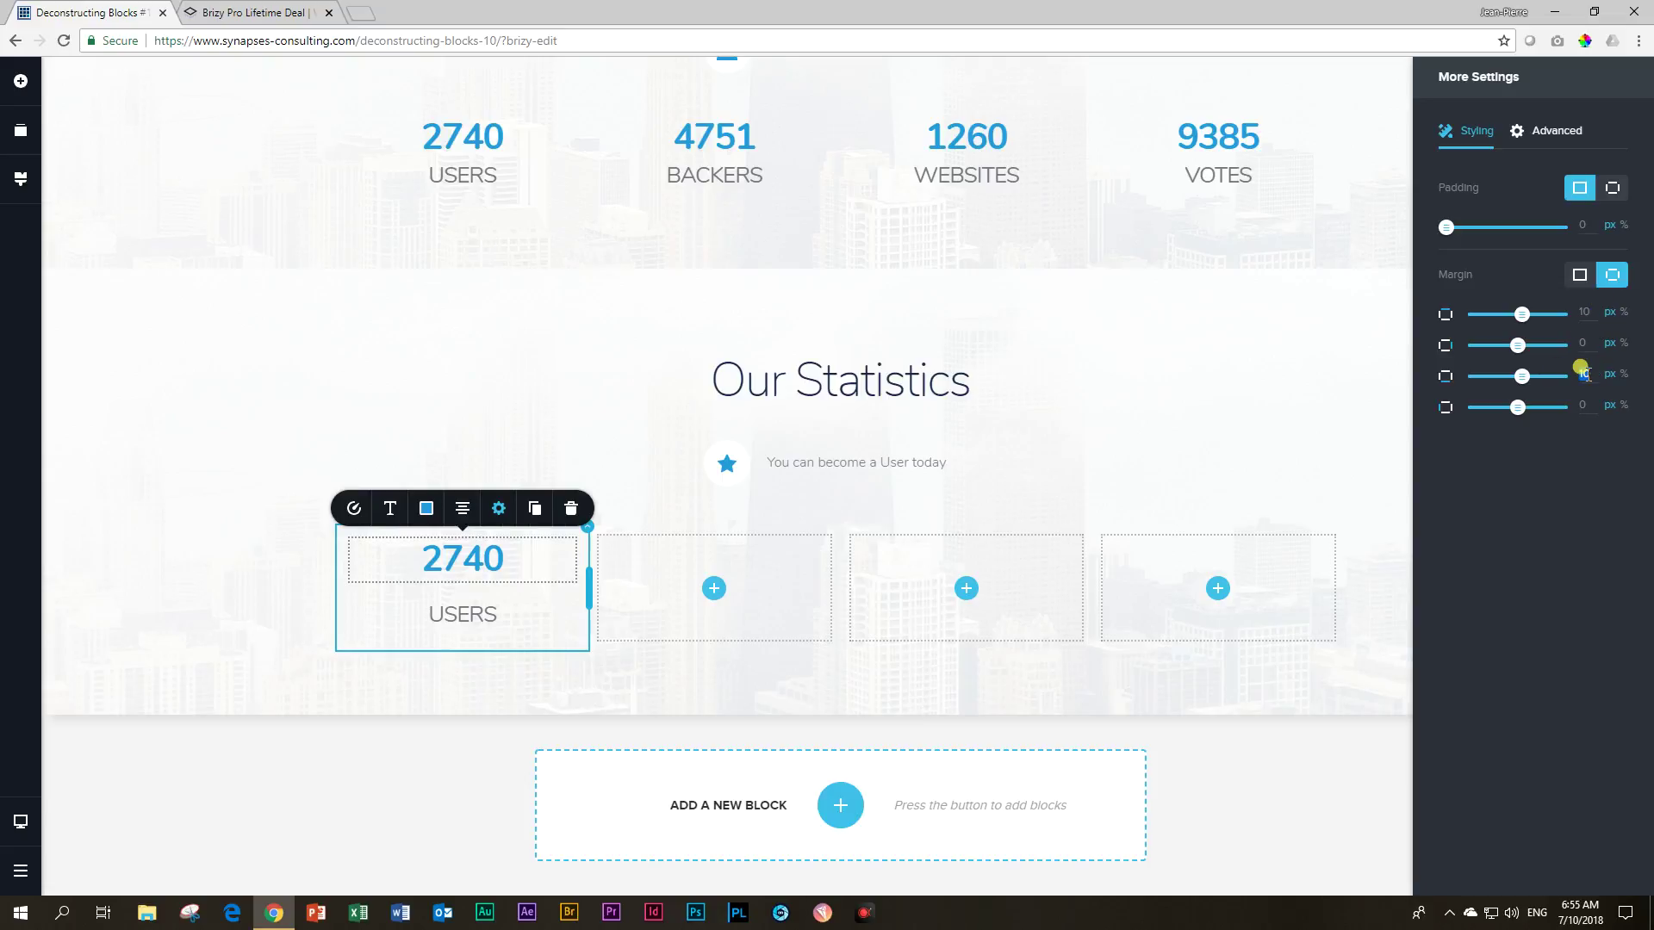
Set the new USERS label's bottom margin to 10 px, matching the top label.
{"action": "left_click", "coordinate": [479, 175]}
{"action": "left_click", "coordinate": [554, 130]}
{"action": "left_click", "coordinate": [483, 316]}
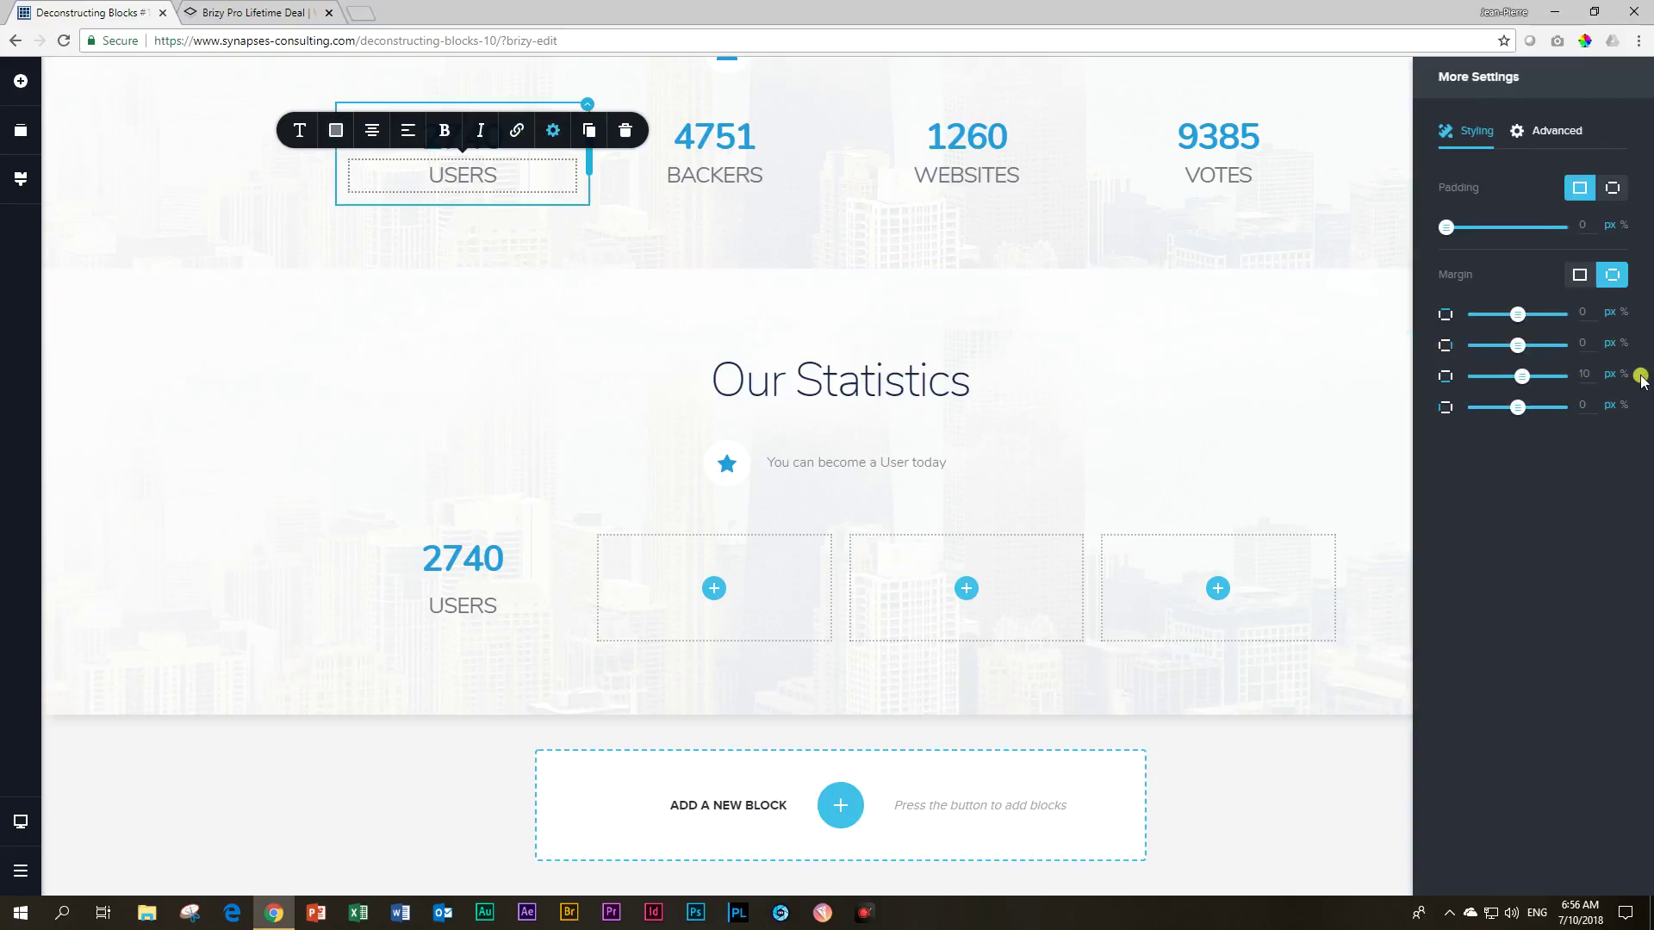
{"action": "left_click", "coordinate": [458, 597]}
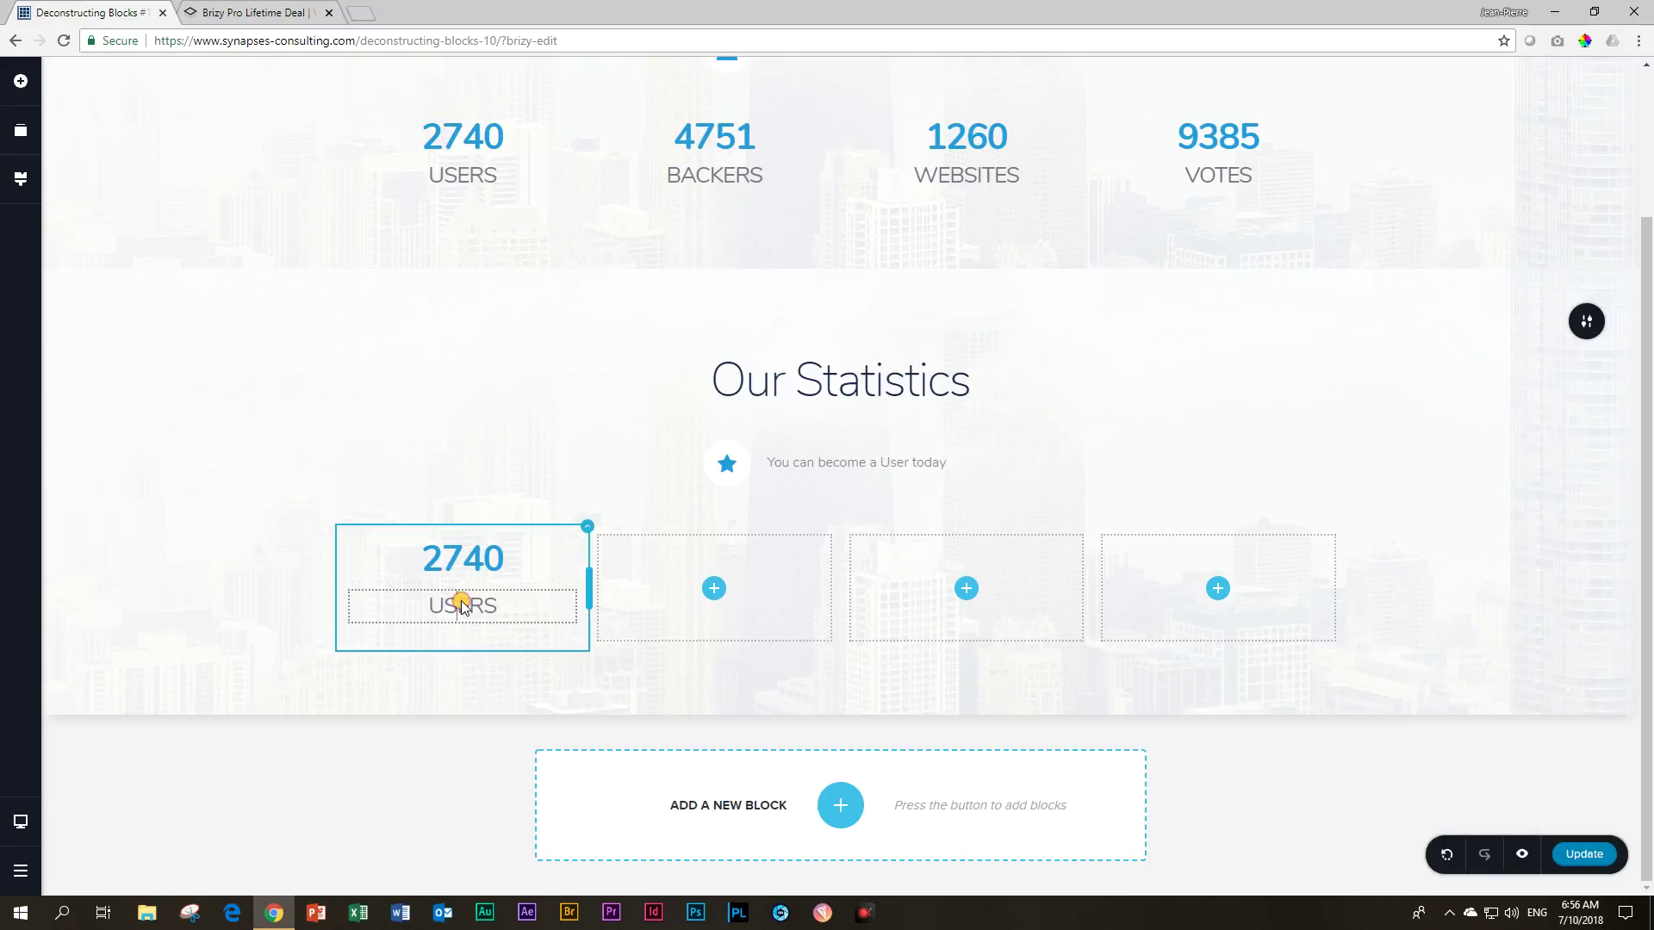
{"action": "left_click", "coordinate": [554, 564]}
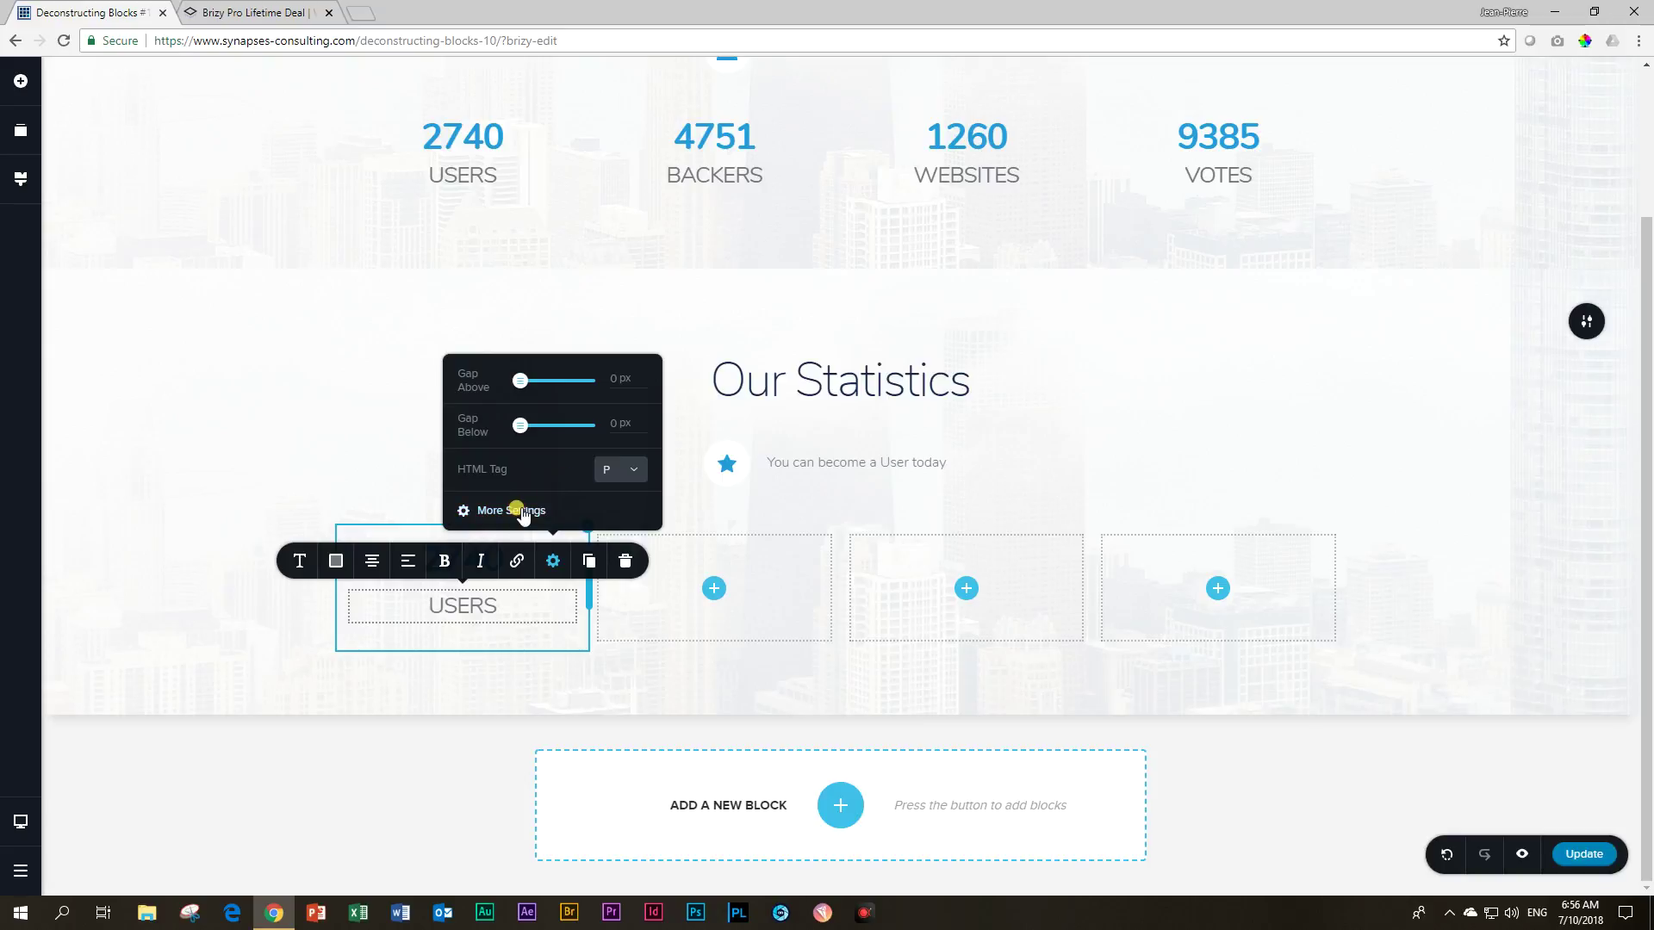
{"action": "left_click", "coordinate": [525, 510]}
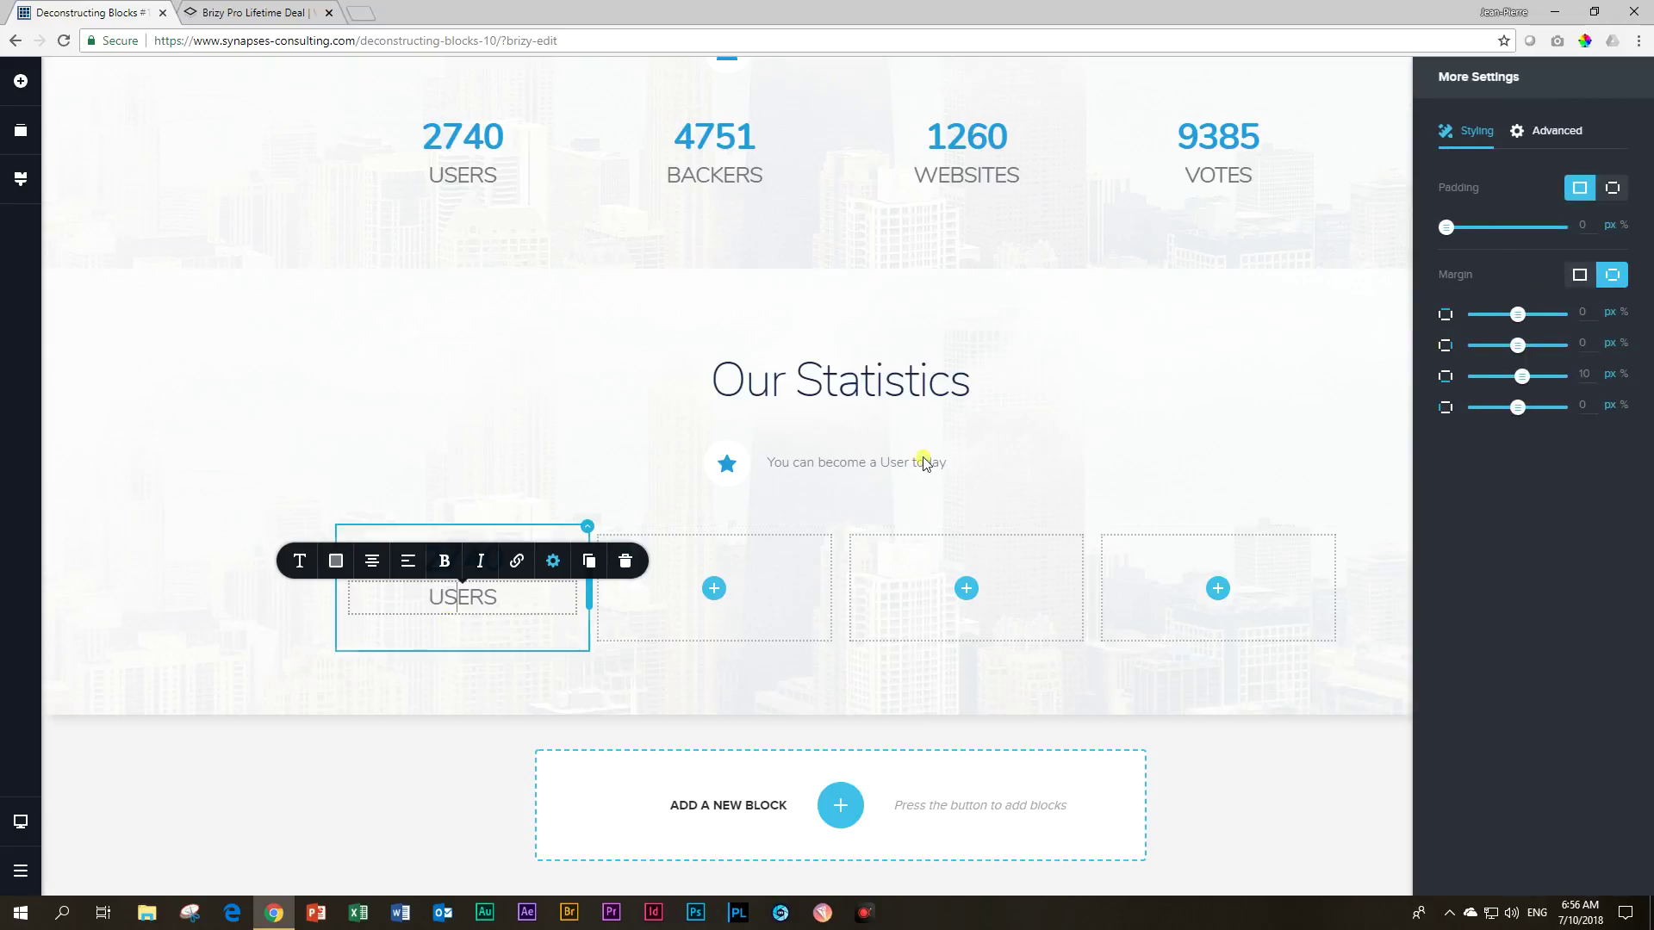
{"action": "left_click", "coordinate": [147, 618]}
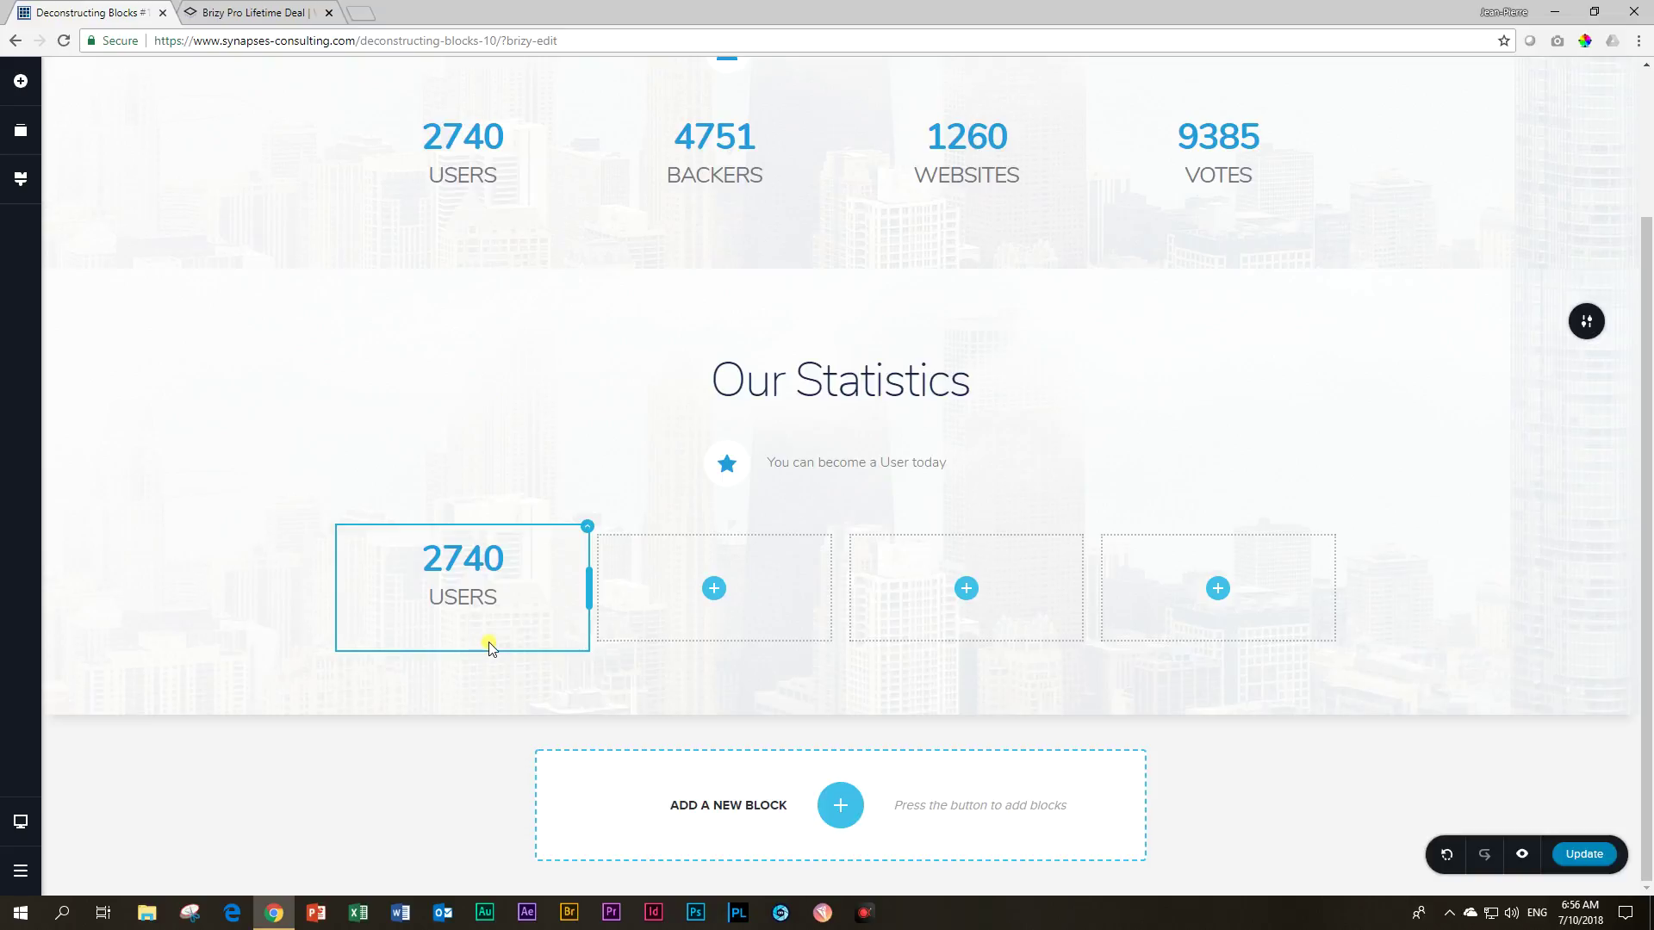
Delete the three empty columns from the lower row.
{"action": "left_click", "coordinate": [839, 526]}
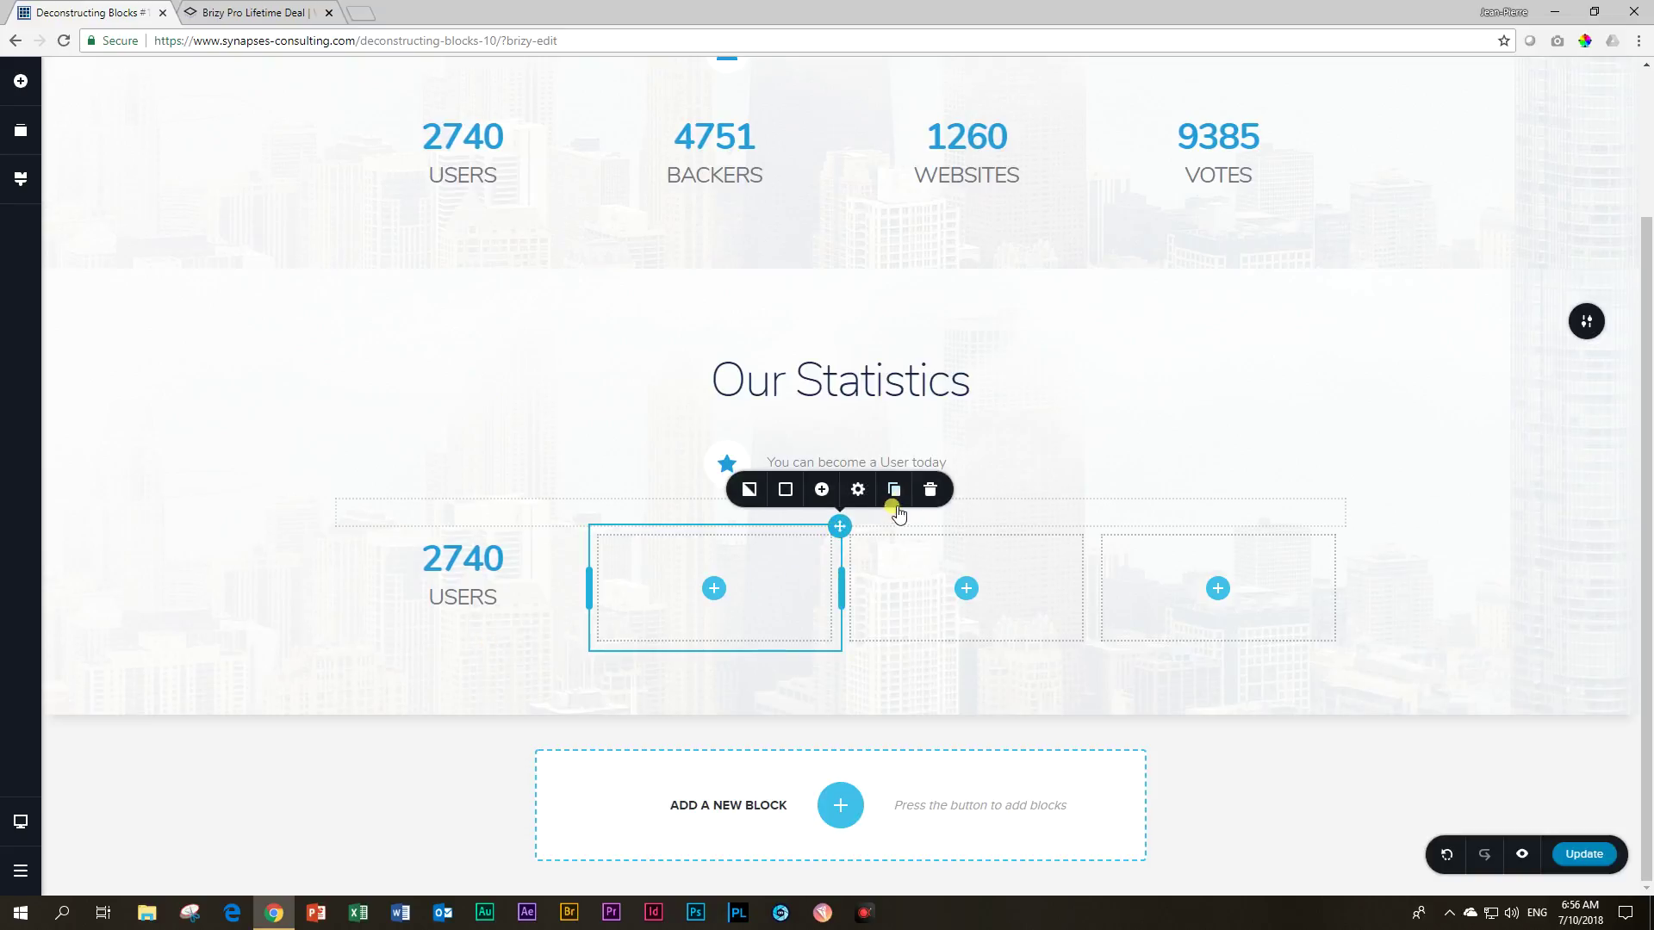
{"action": "left_click", "coordinate": [926, 488]}
{"action": "left_click", "coordinate": [1003, 530]}
{"action": "left_click", "coordinate": [1096, 488]}
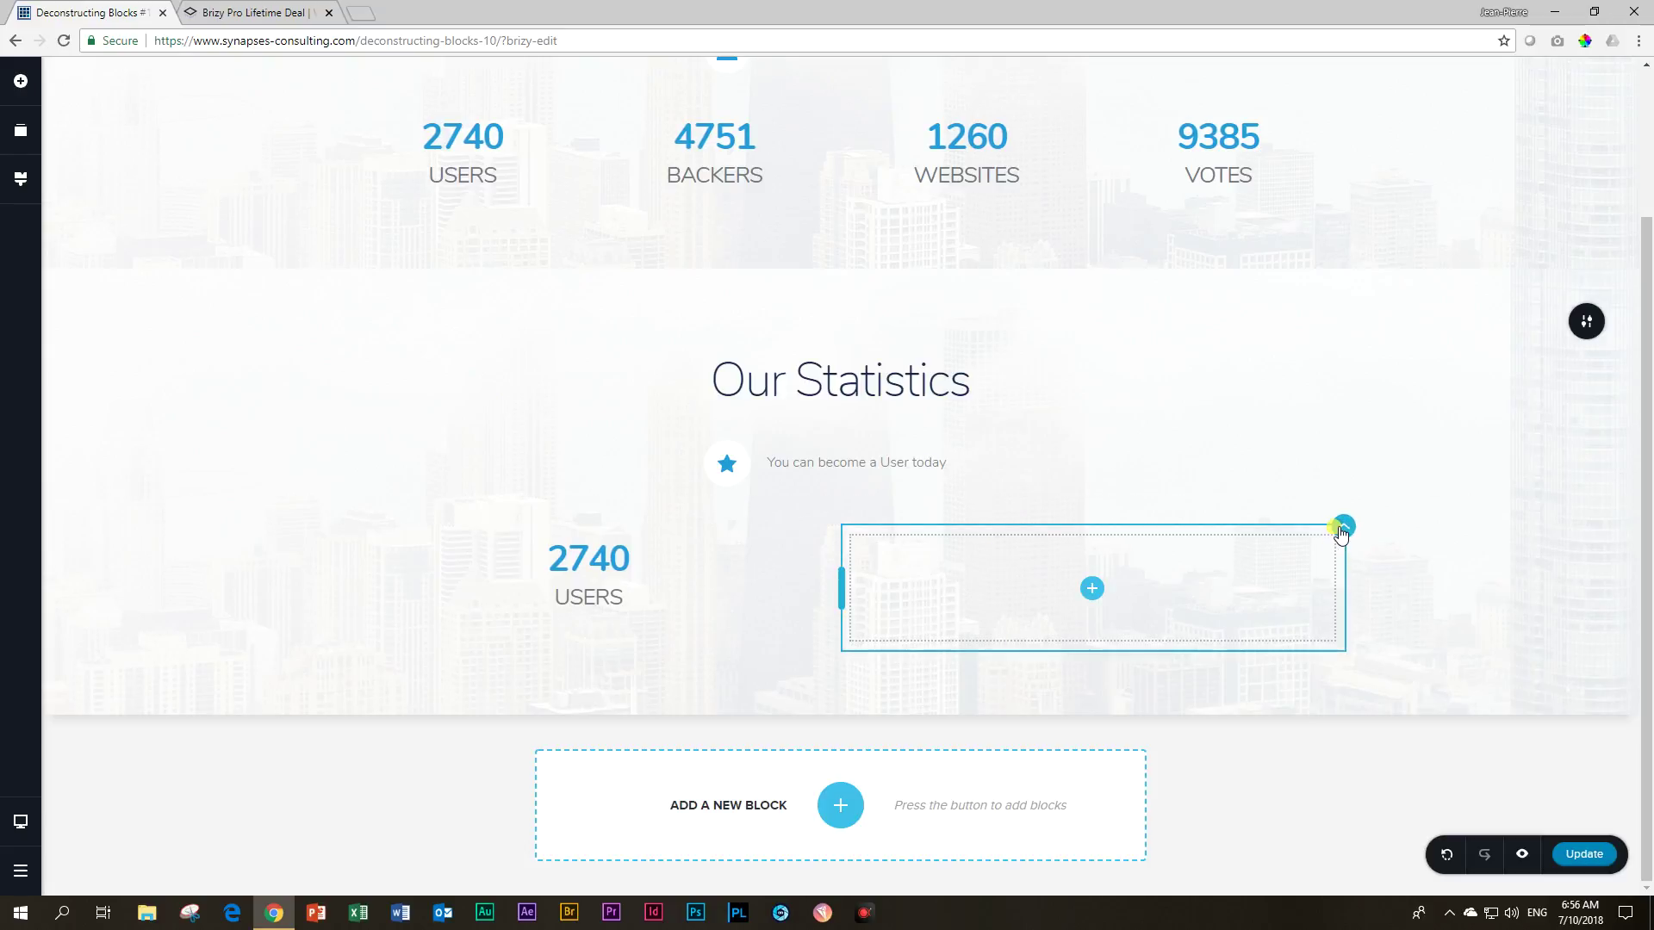
{"action": "left_click", "coordinate": [1342, 536]}
{"action": "left_click", "coordinate": [1436, 490]}
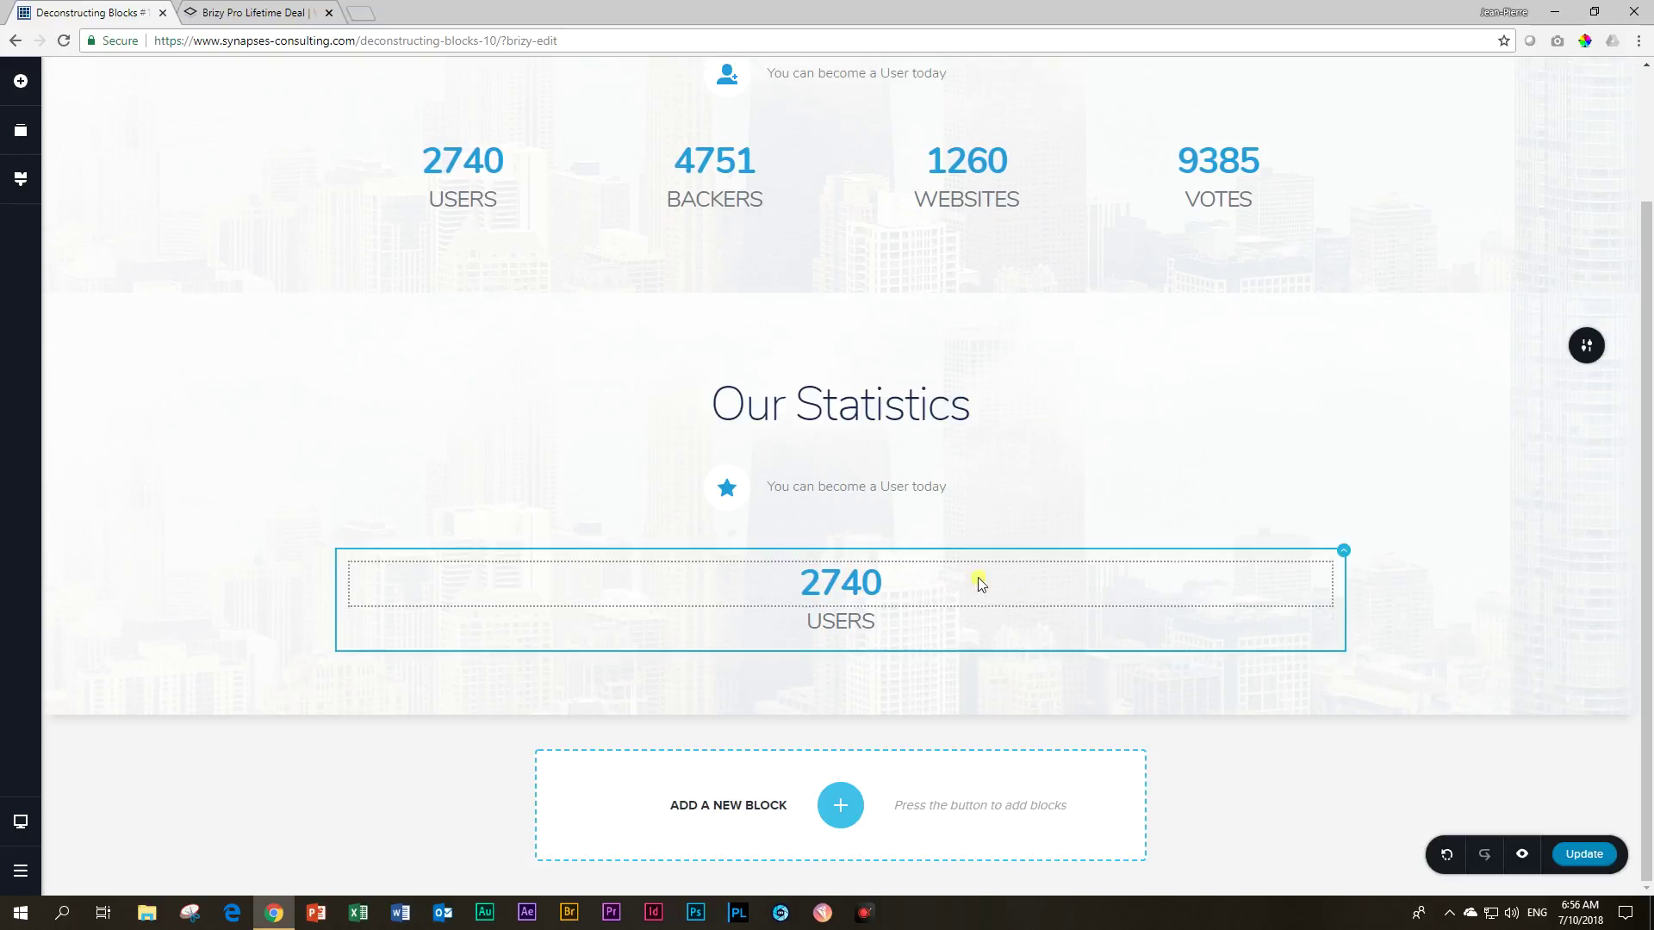
Duplicate the 2740 USERS counter column three times to fill four columns.
{"action": "left_click", "coordinate": [1342, 553]}
{"action": "left_click", "coordinate": [1396, 516]}
{"action": "left_click", "coordinate": [1396, 515]}
{"action": "left_click", "coordinate": [1395, 515]}
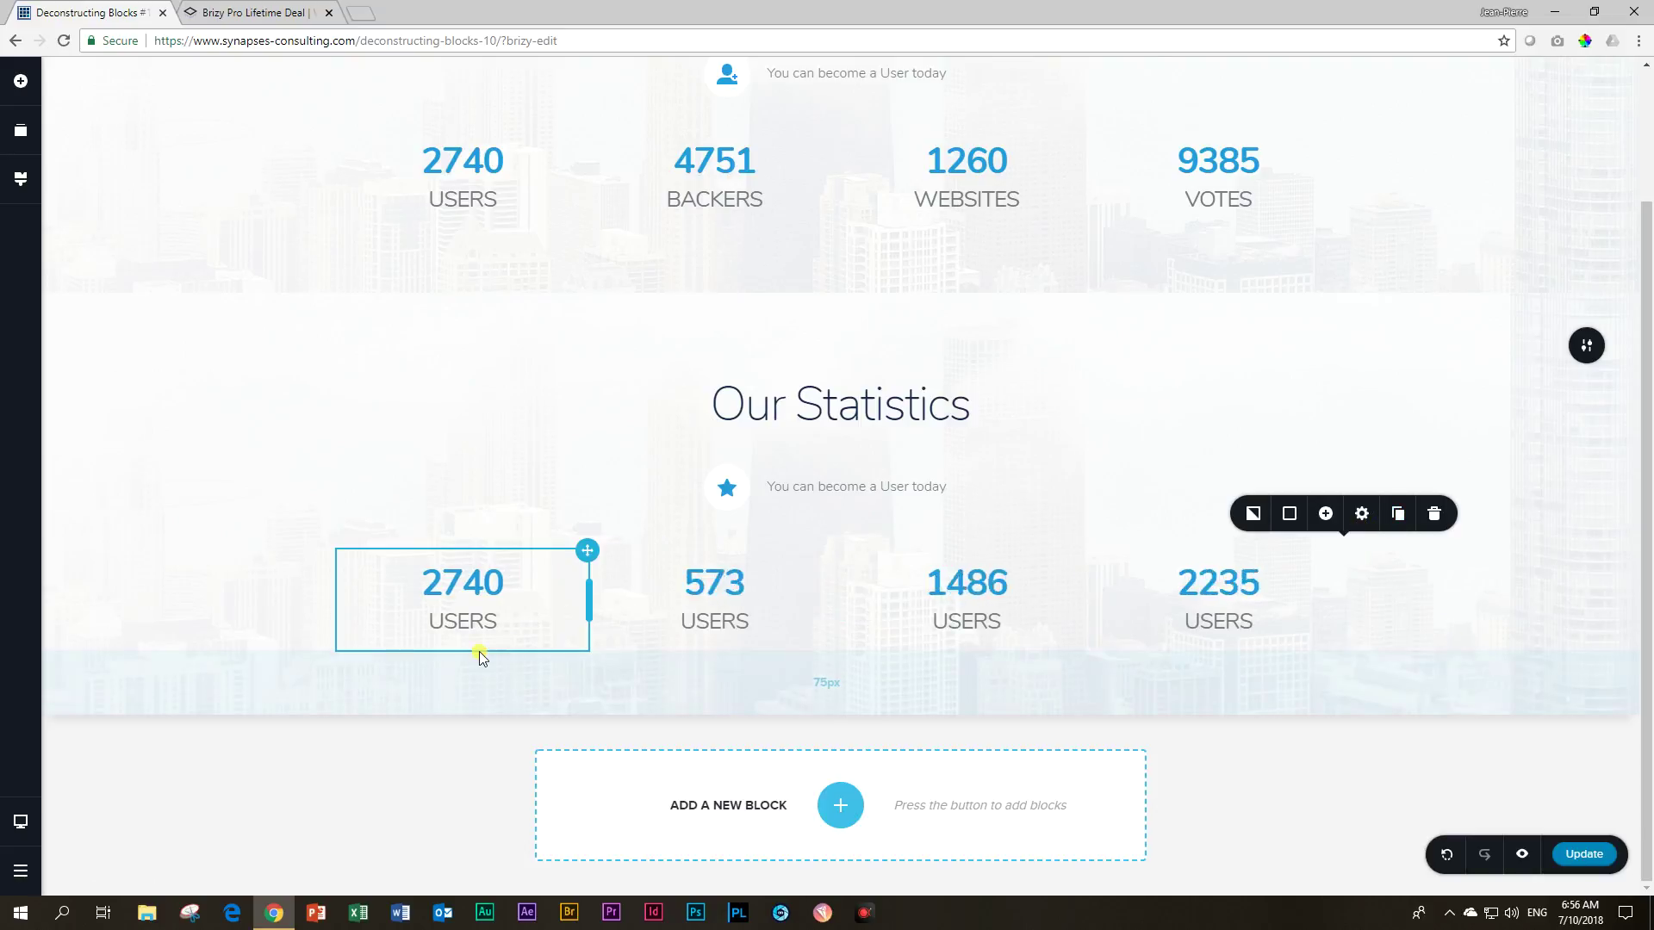
{"action": "left_click", "coordinate": [351, 333]}
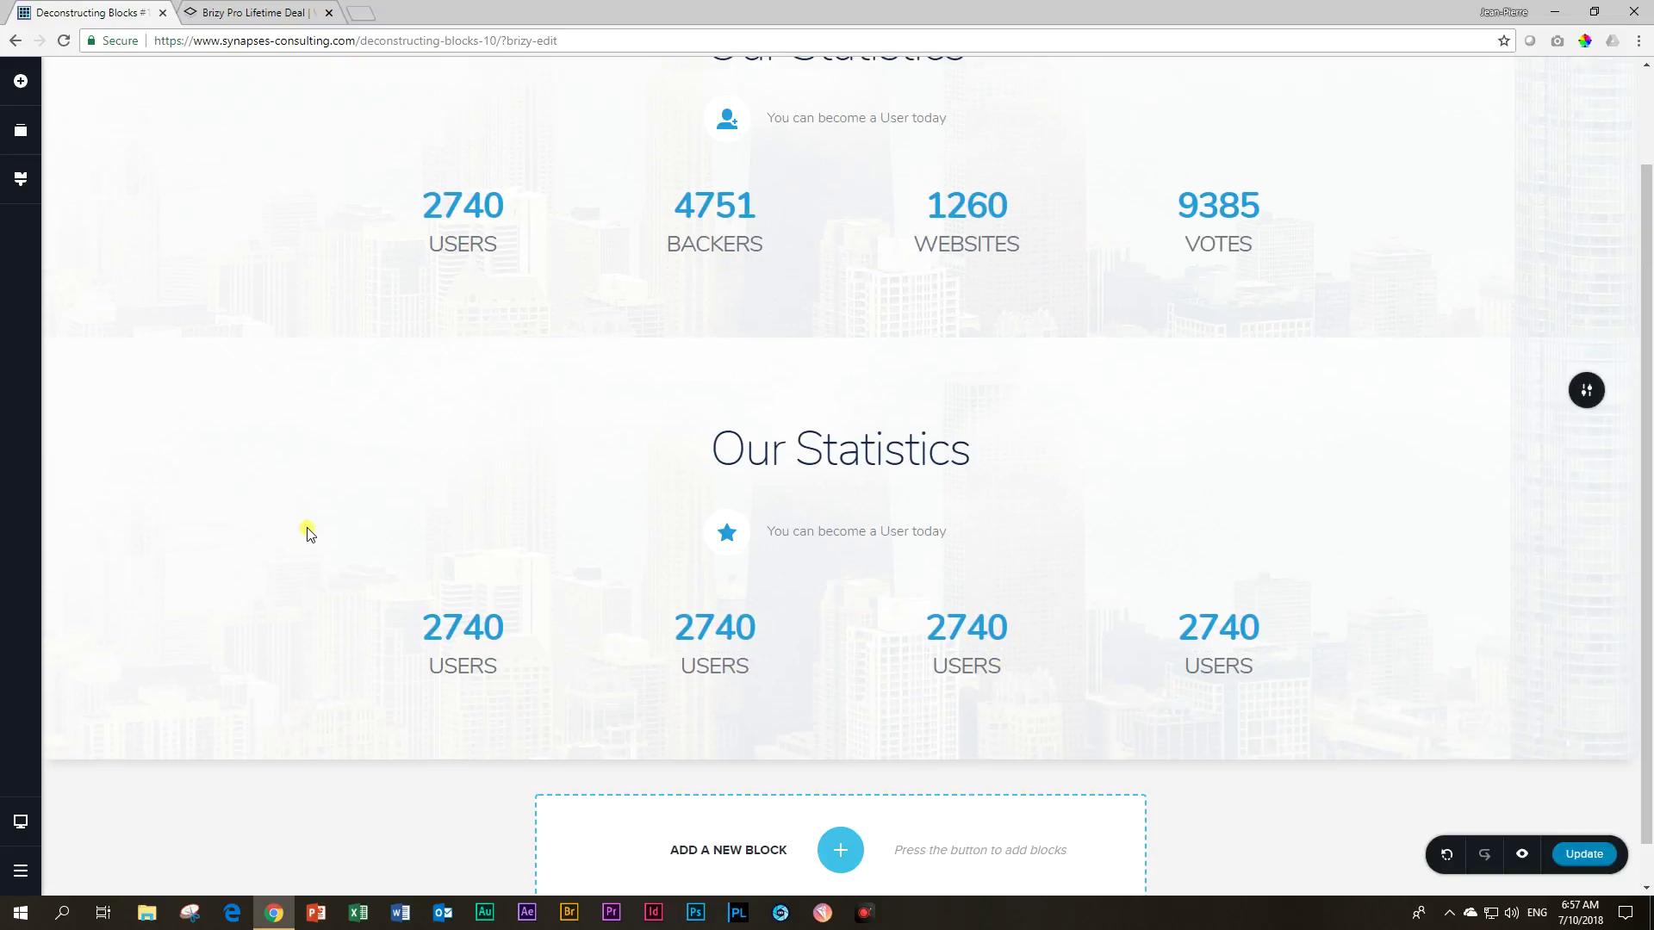
{"action": "scroll", "coordinate": [308, 534], "scroll_direction": "up", "scroll_amount": 2}
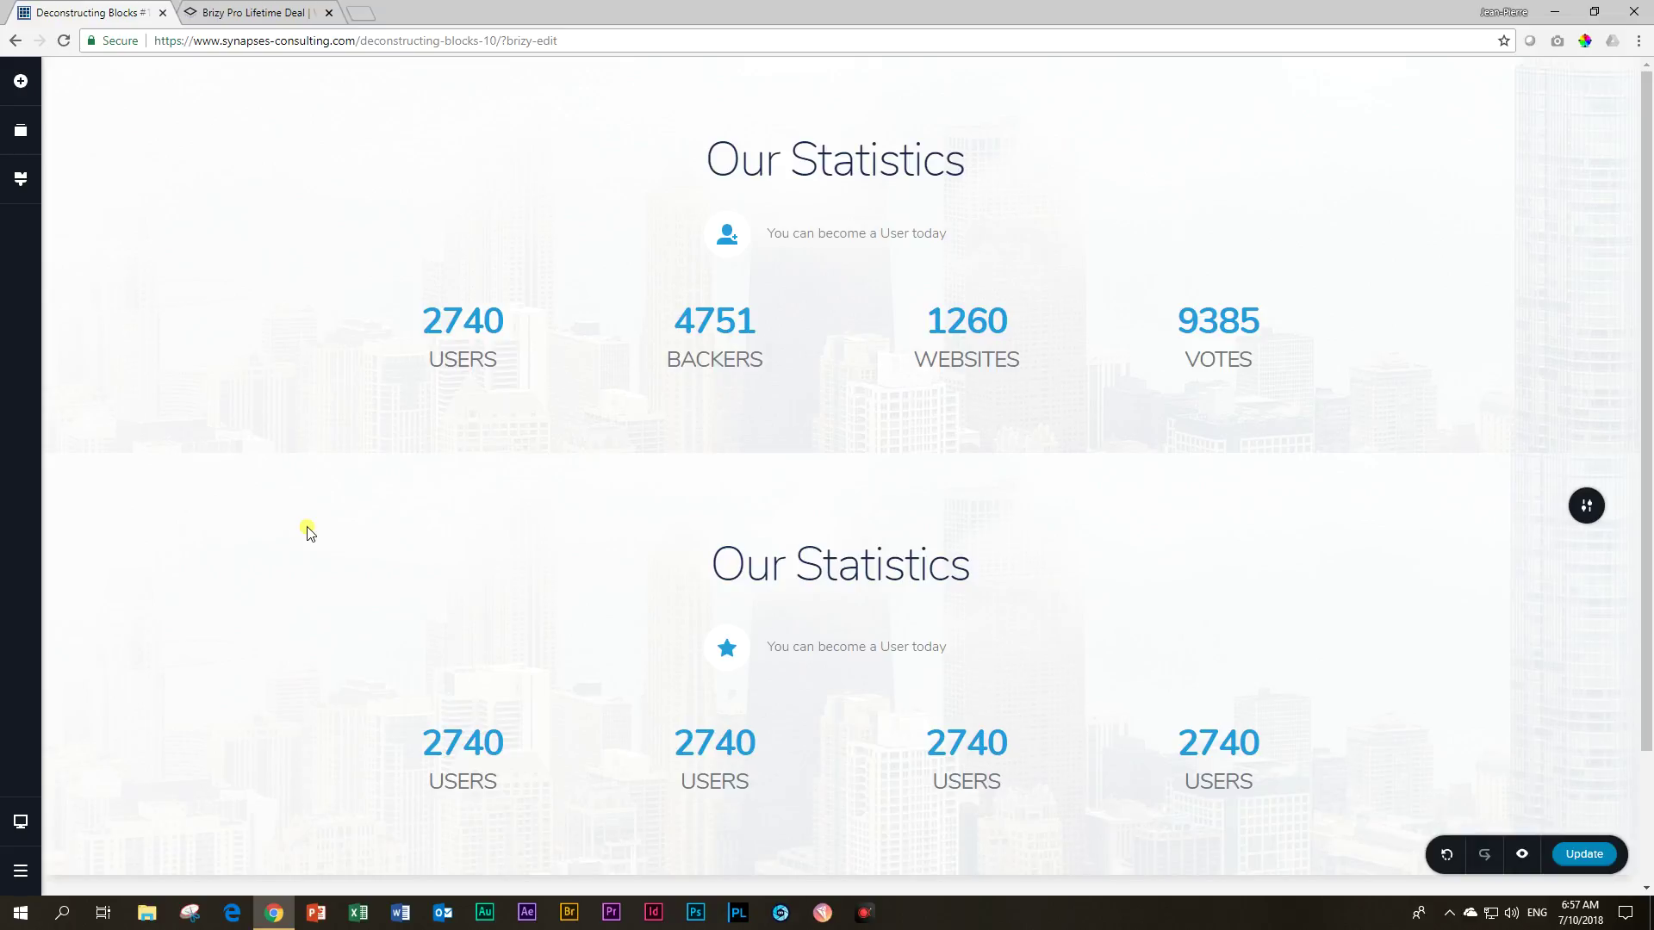
{"action": "scroll", "coordinate": [302, 601], "scroll_direction": "down", "scroll_amount": 2}
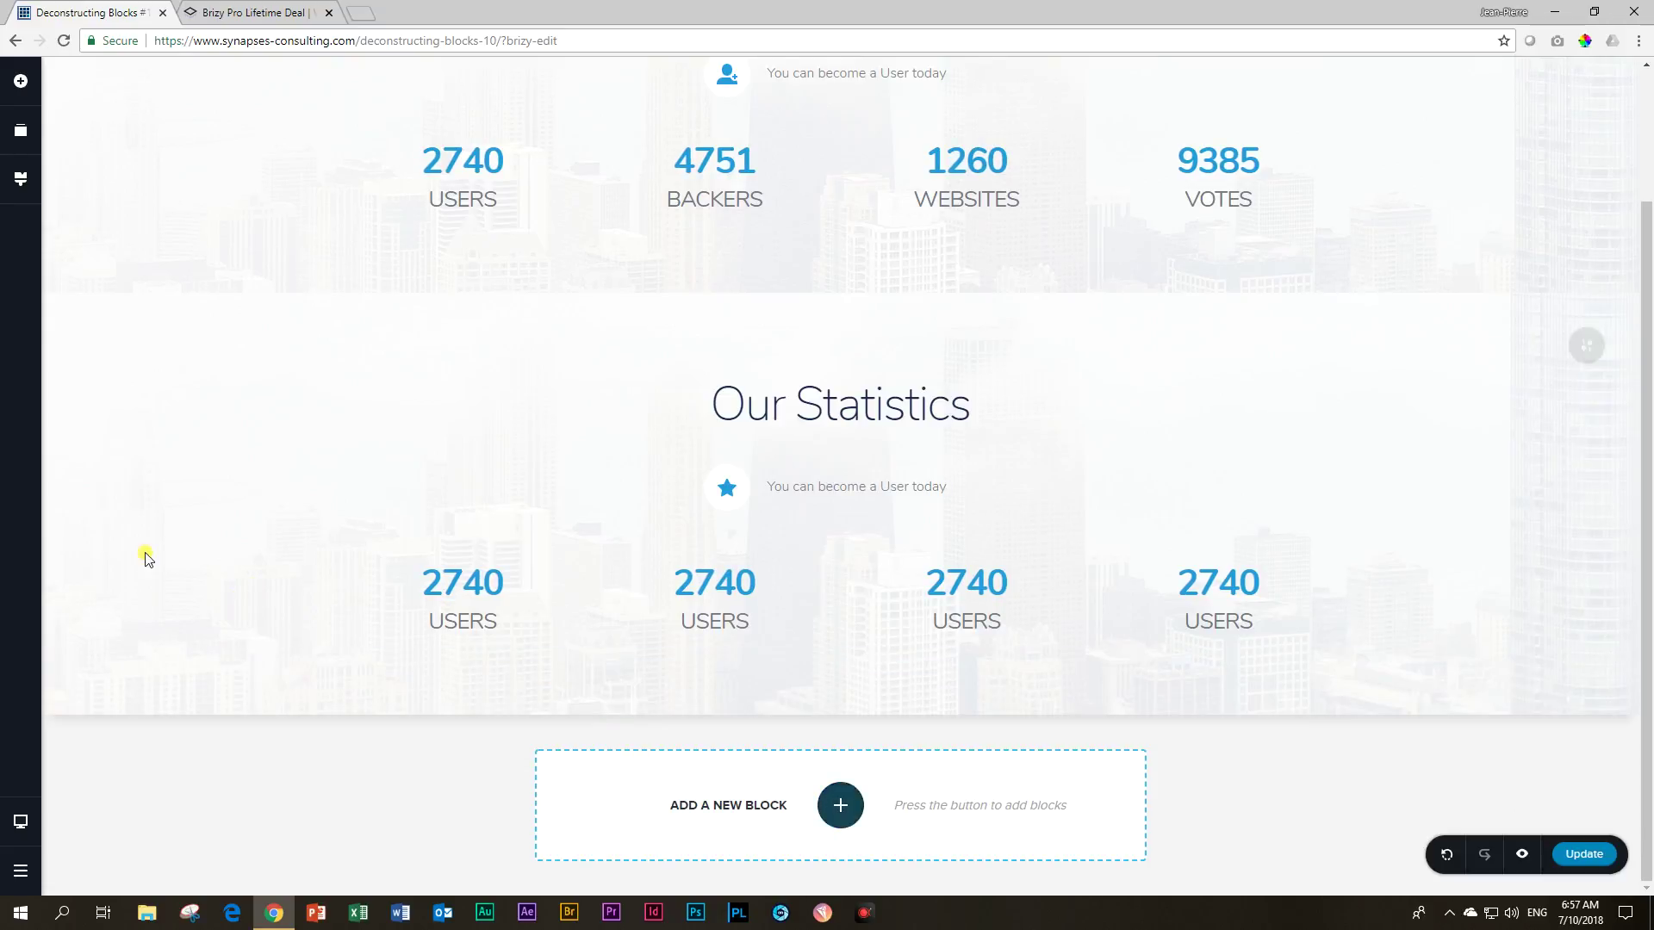
Add a countdown to 9/8/2018 below the lower counters and narrow it to centre its units.
{"action": "left_click", "coordinate": [21, 81]}
{"action": "left_click_drag", "start_coordinate": [150, 457], "coordinate": [693, 683]}
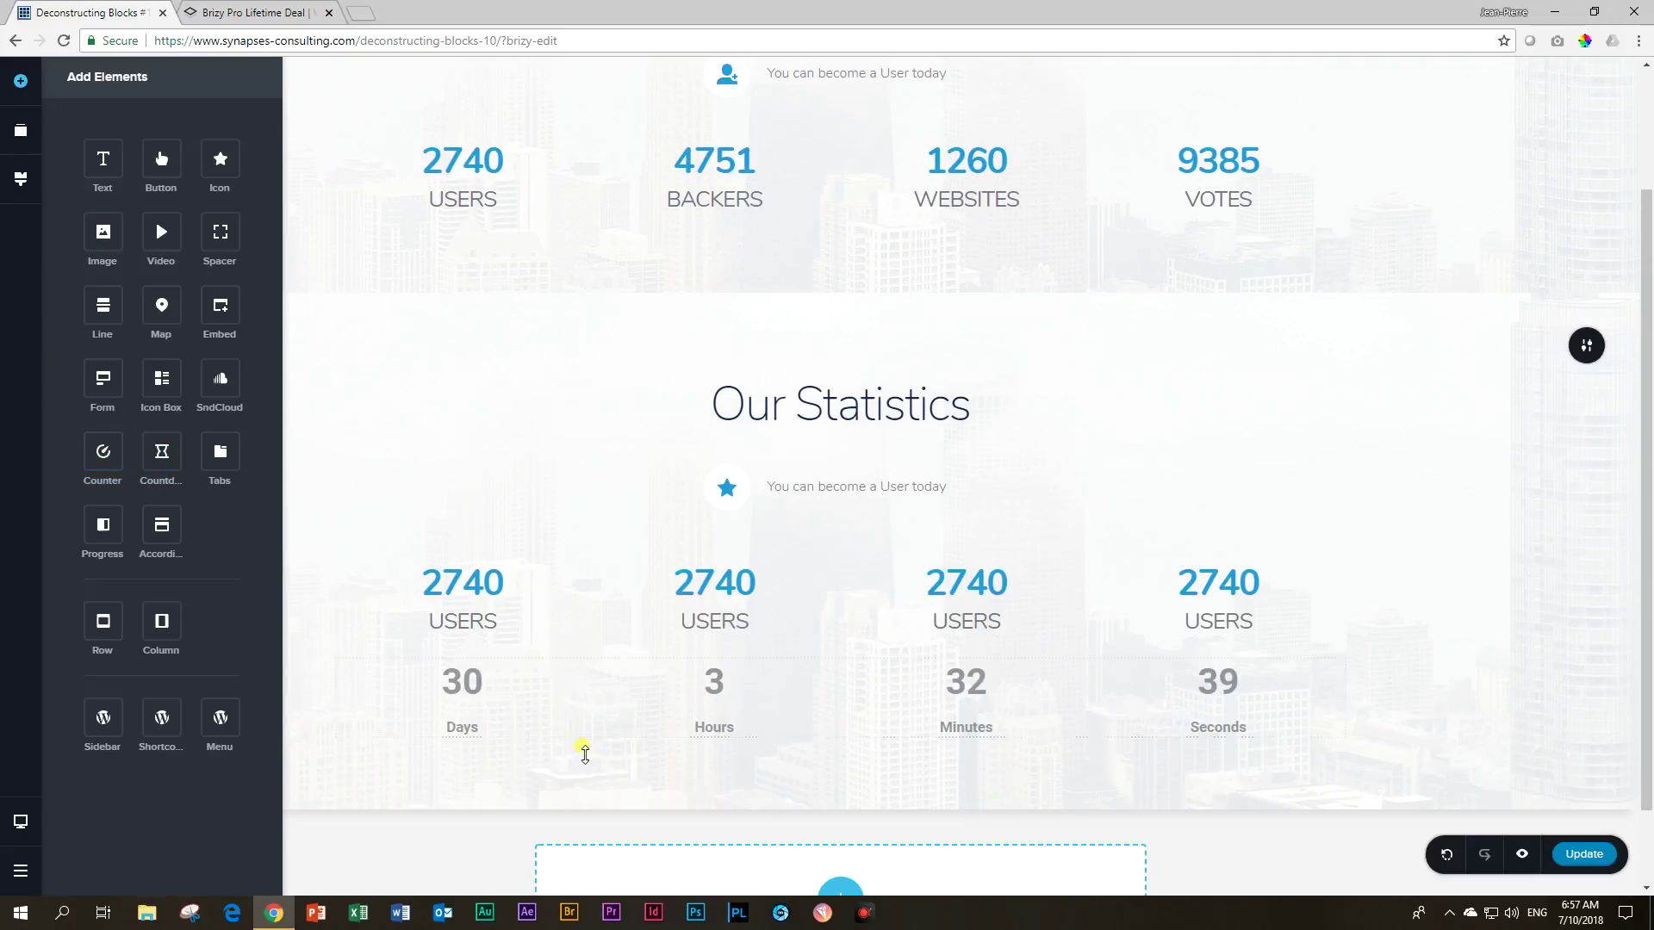
{"action": "left_click", "coordinate": [595, 700]}
{"action": "left_click", "coordinate": [731, 630]}
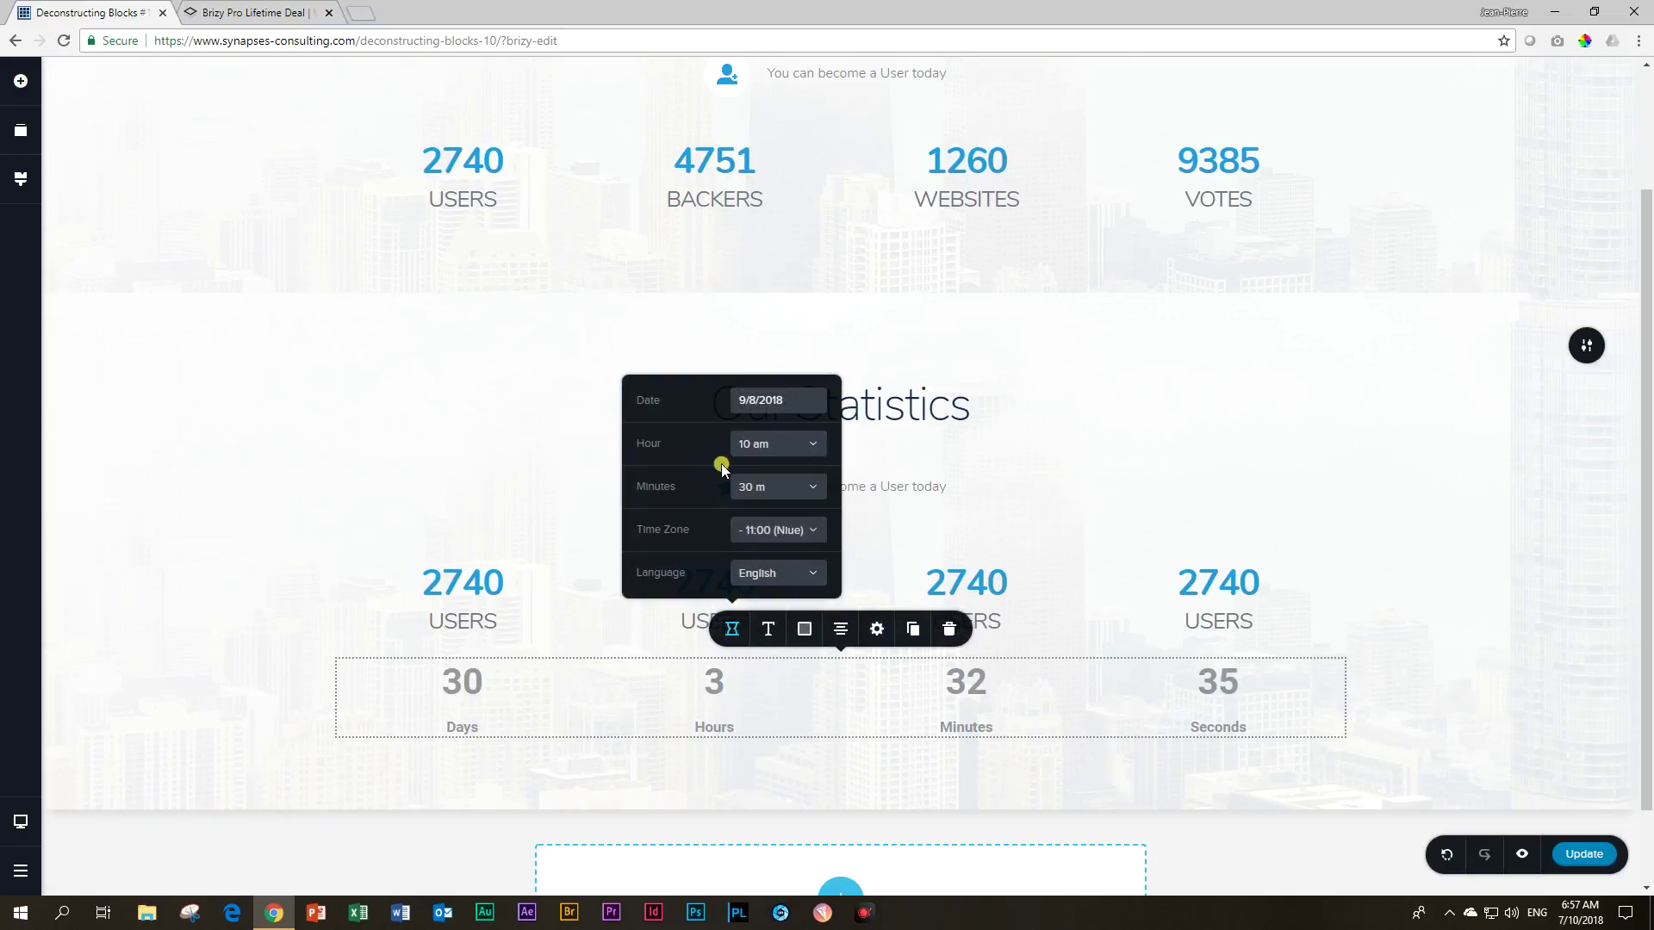
{"action": "left_click", "coordinate": [602, 710]}
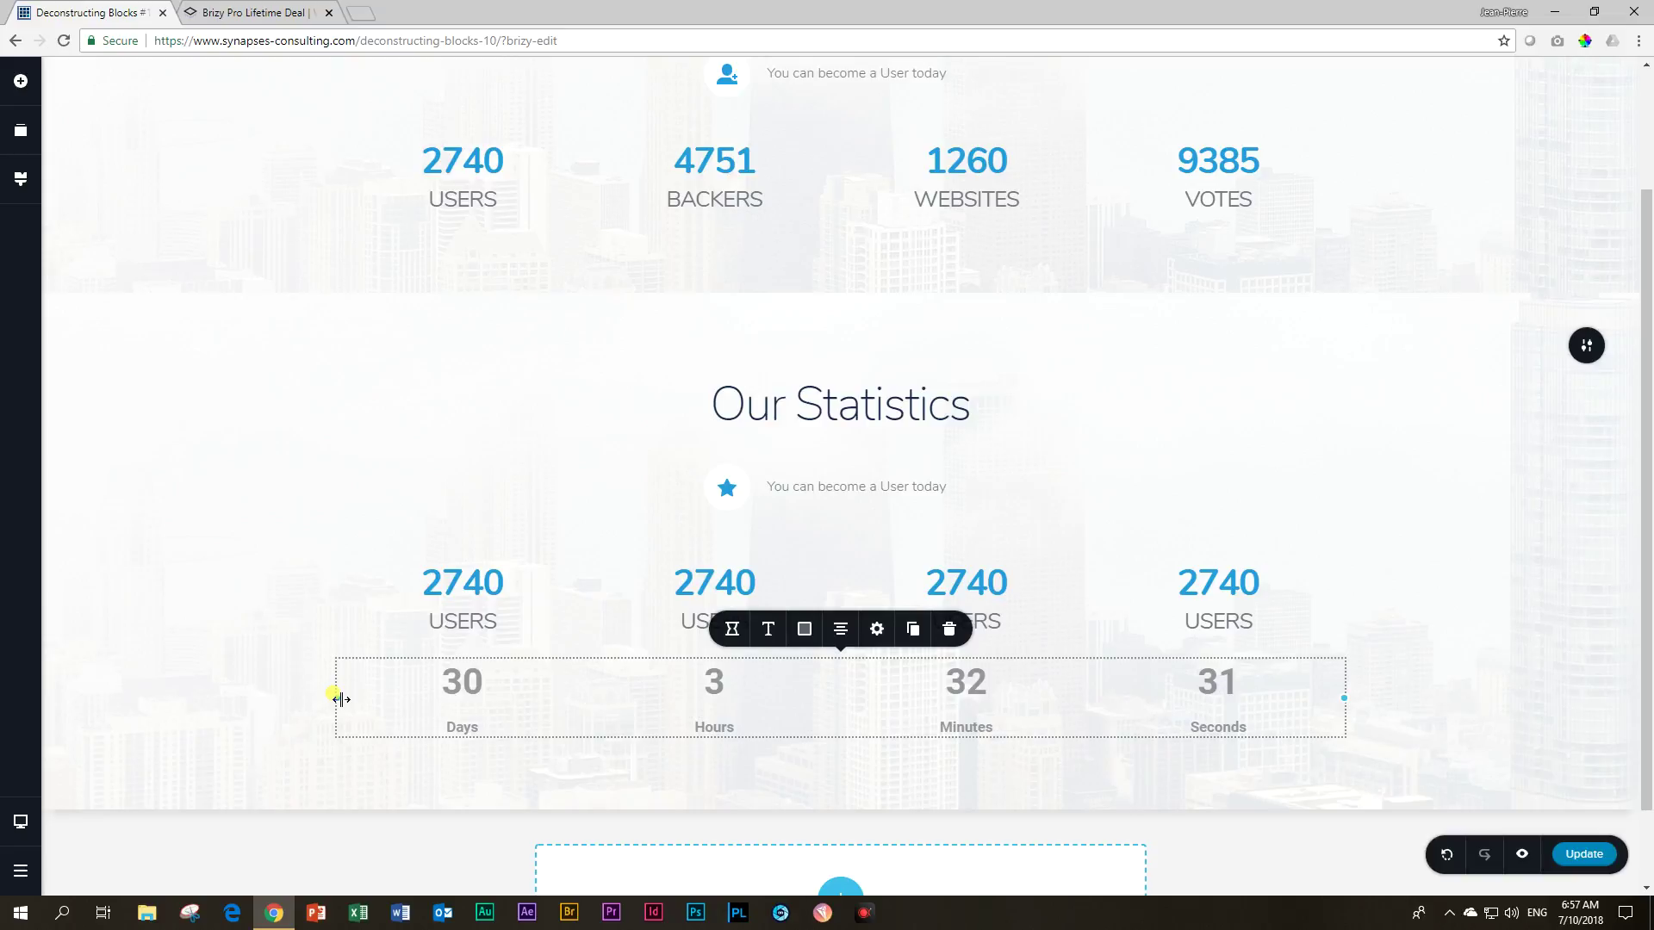
{"action": "left_click_drag", "start_coordinate": [341, 698], "coordinate": [598, 710]}
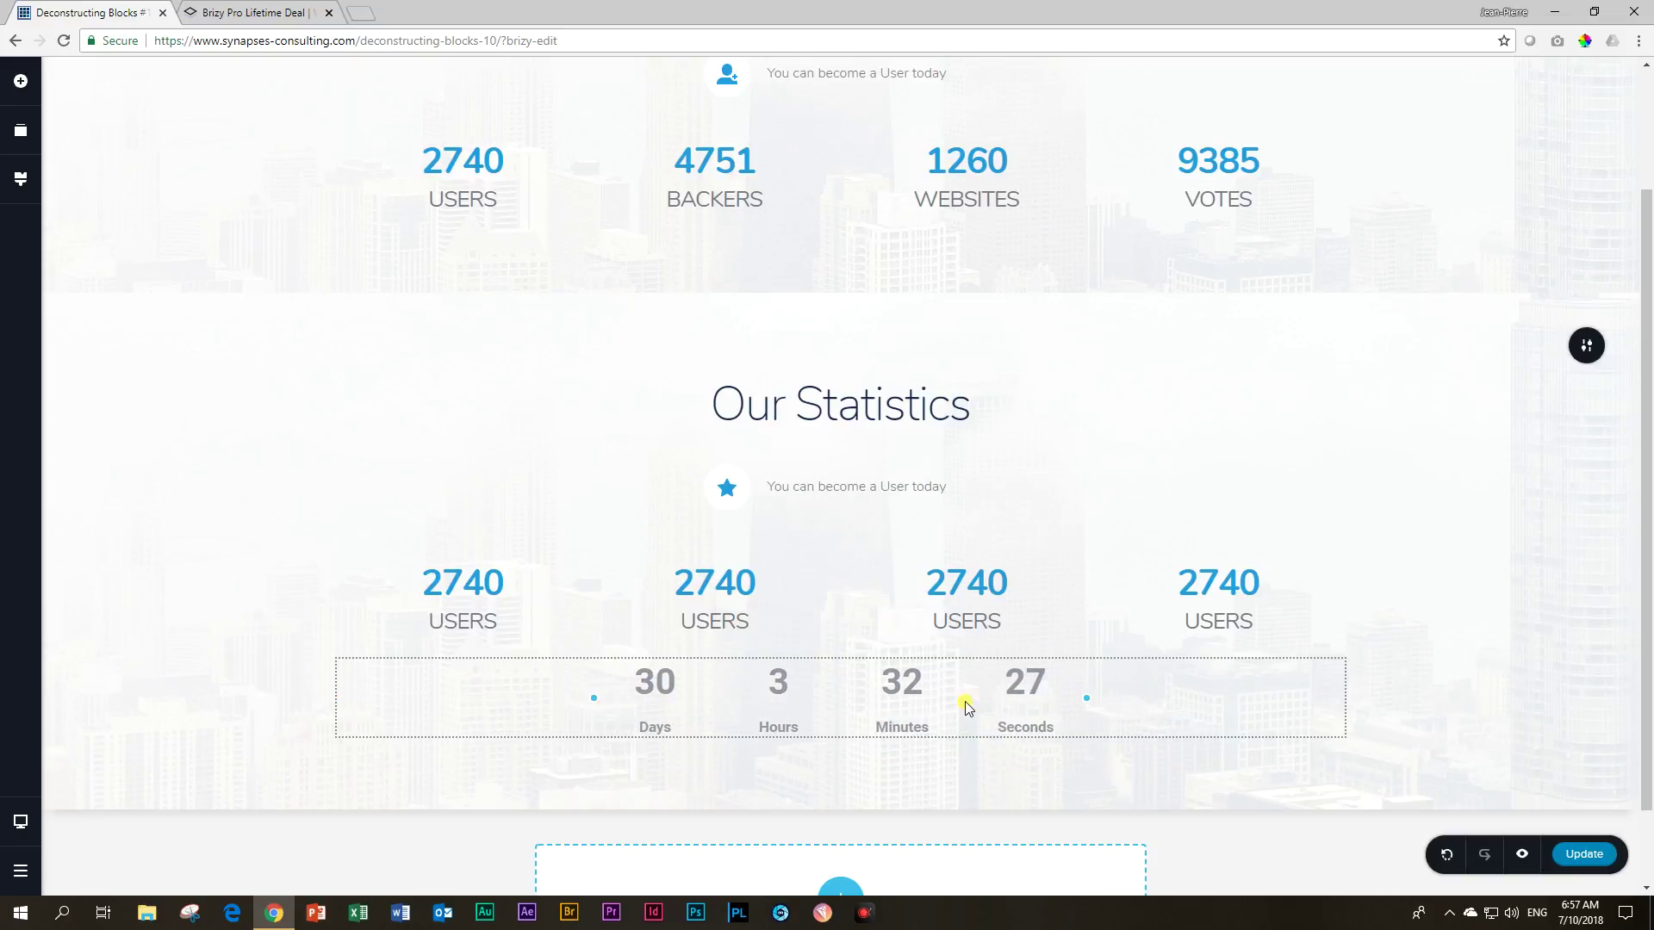
{"action": "left_click", "coordinate": [963, 708]}
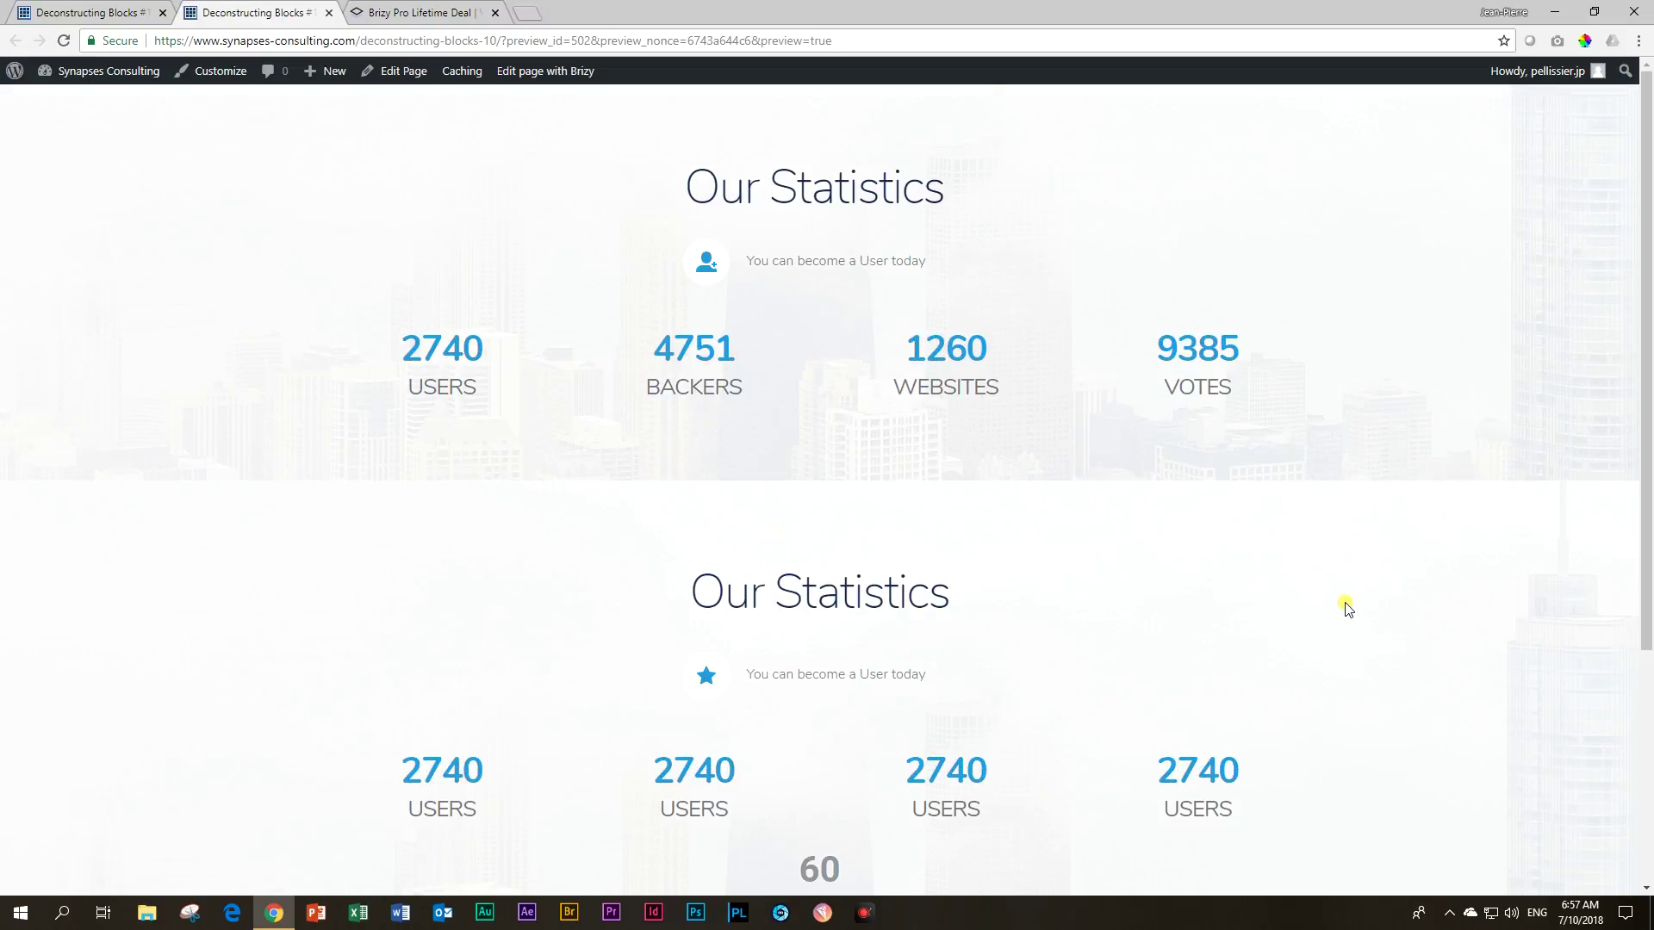
Back in the editor, drag the countdown timer's edge to readjust its width.
{"action": "scroll", "coordinate": [1347, 607], "scroll_direction": "down", "scroll_amount": 4}
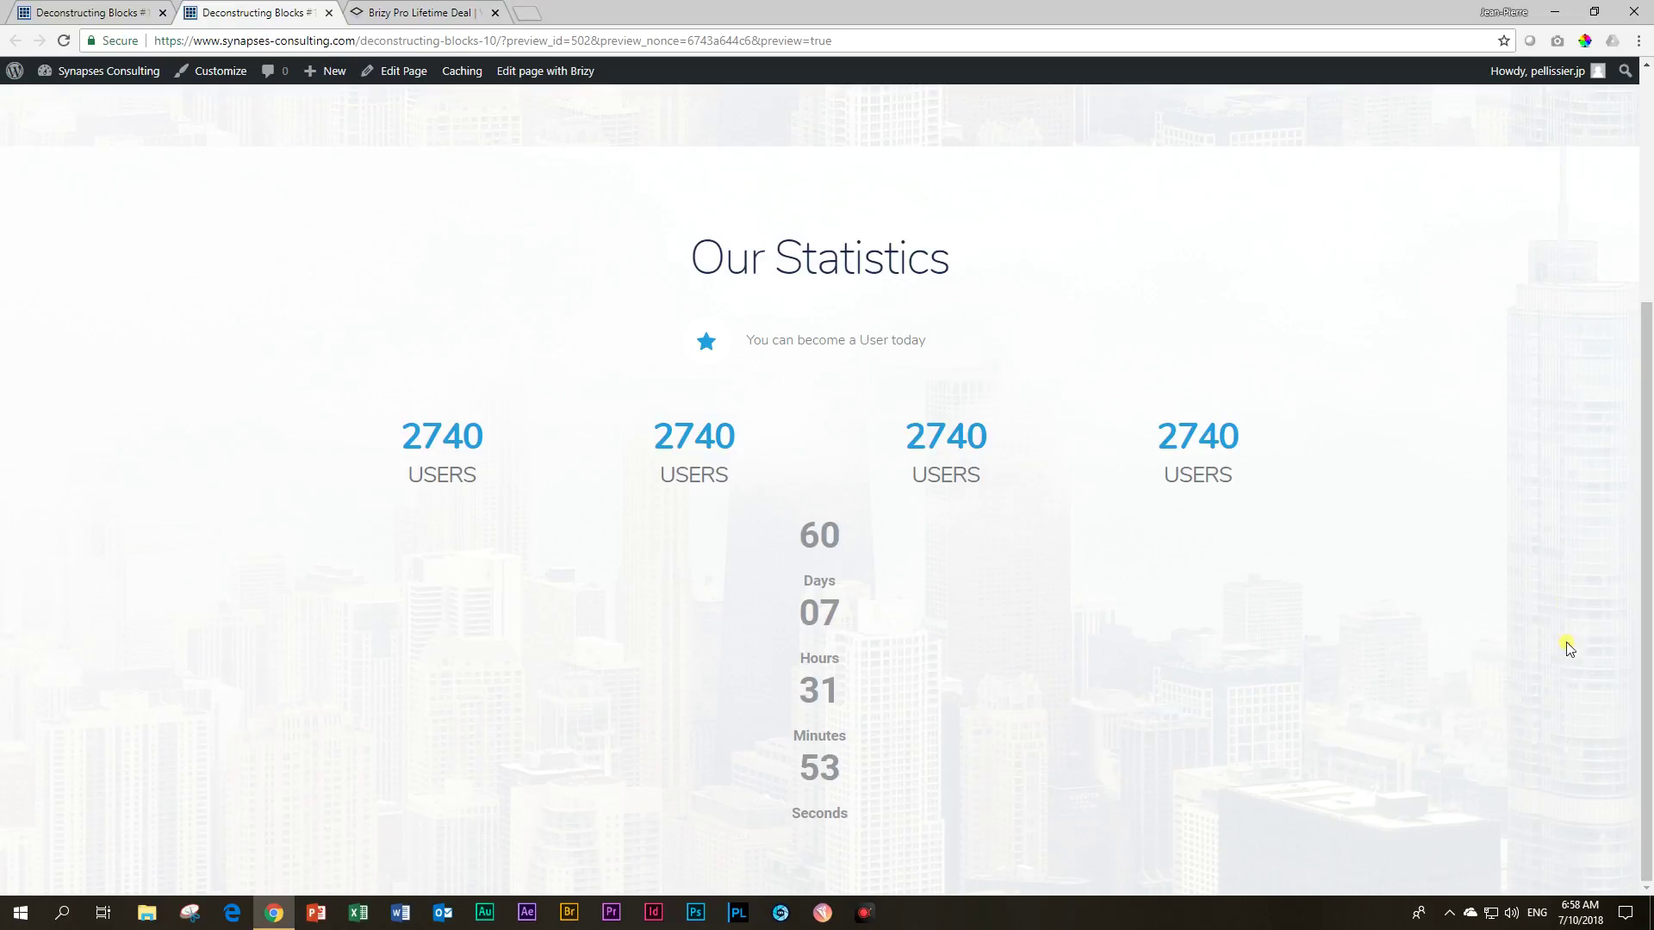
{"action": "left_click", "coordinate": [103, 14]}
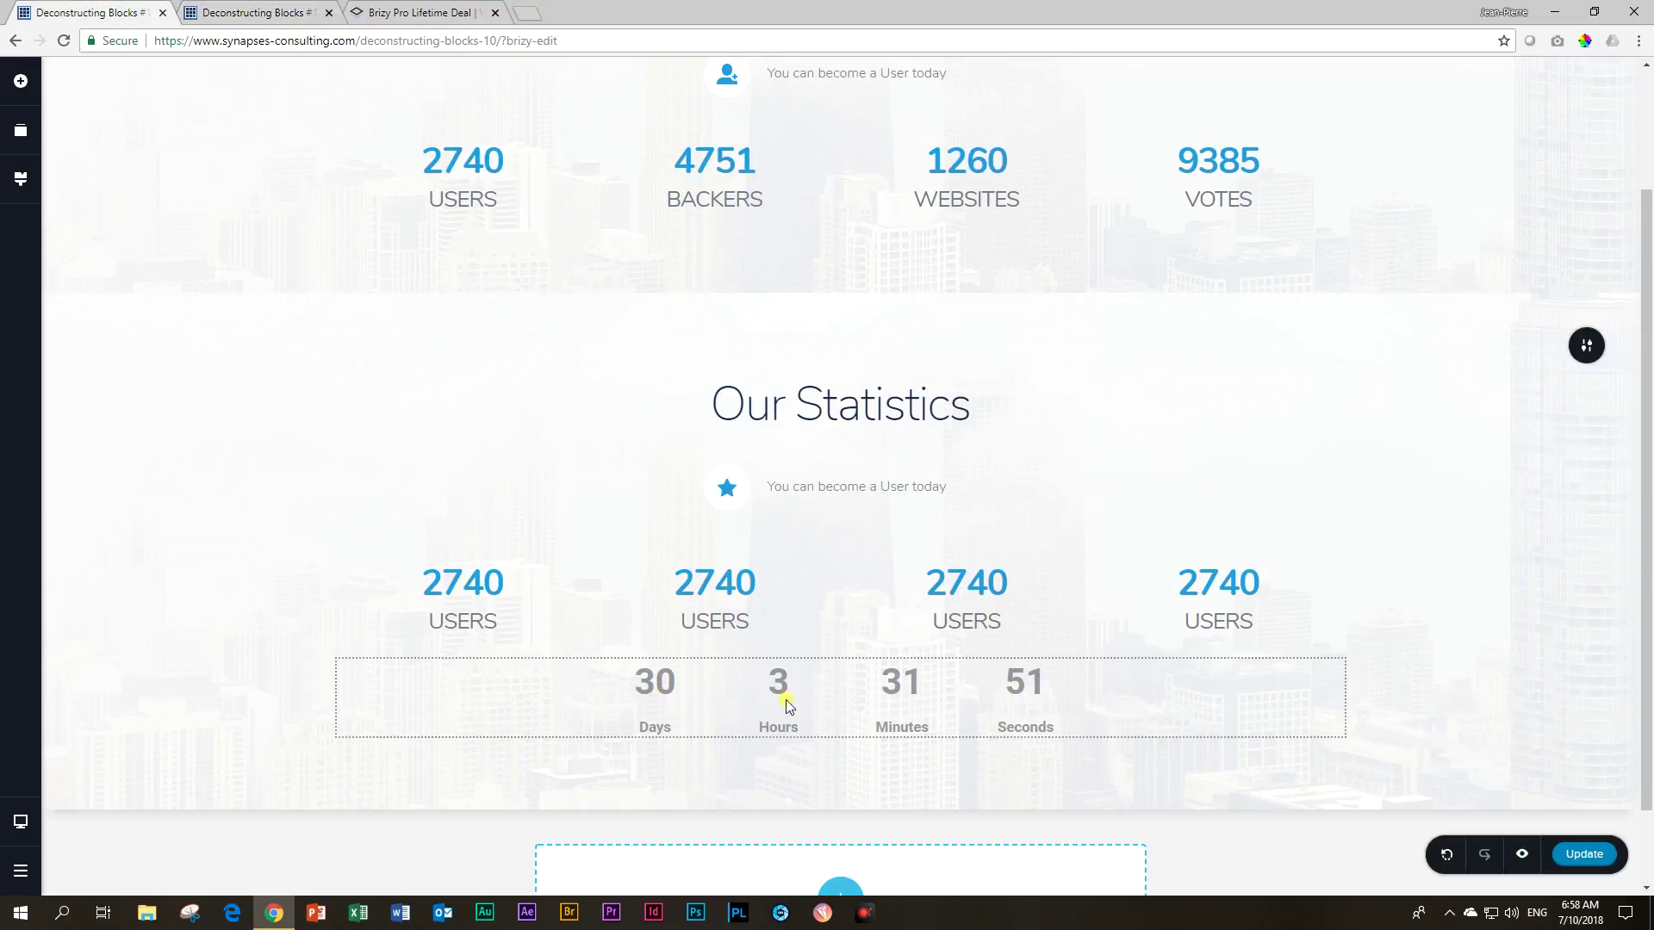
{"action": "left_click", "coordinate": [679, 705]}
{"action": "mouse_move", "coordinate": [592, 703]}
{"action": "left_mouse_down"}
{"action": "mouse_move", "coordinate": [388, 691]}
{"action": "mouse_move", "coordinate": [628, 696]}
{"action": "mouse_move", "coordinate": [606, 701]}
{"action": "left_mouse_up"}
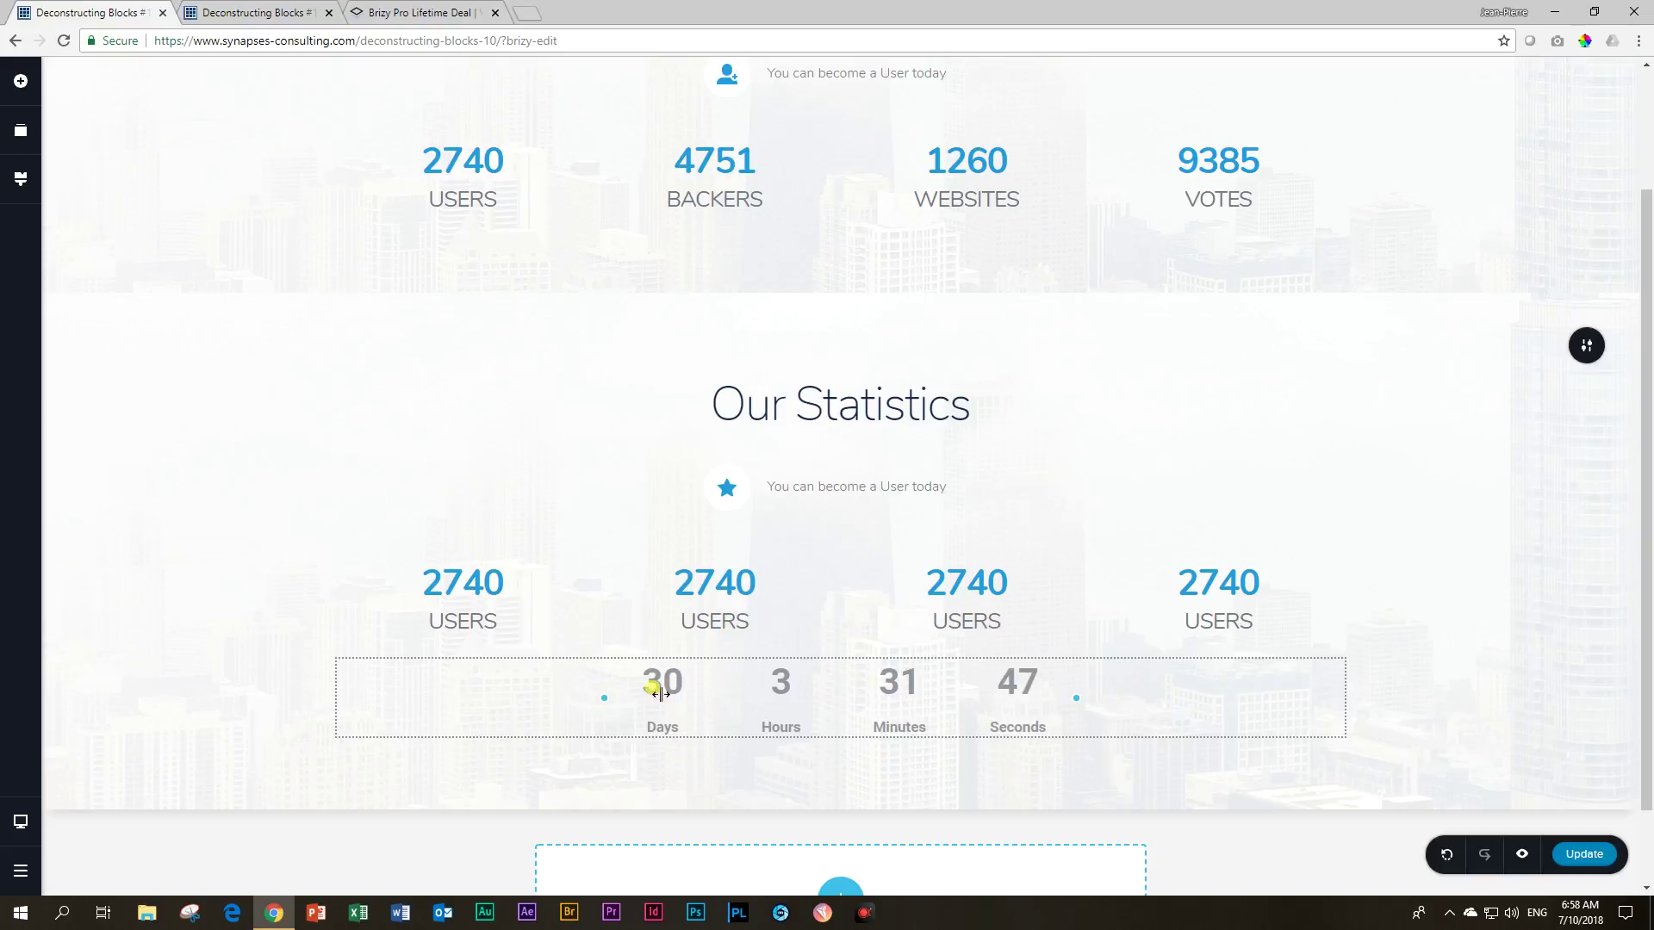
Check the resized 60-day countdown below the four 2740 USERS counters in the page preview.
{"action": "left_click", "coordinate": [258, 13]}
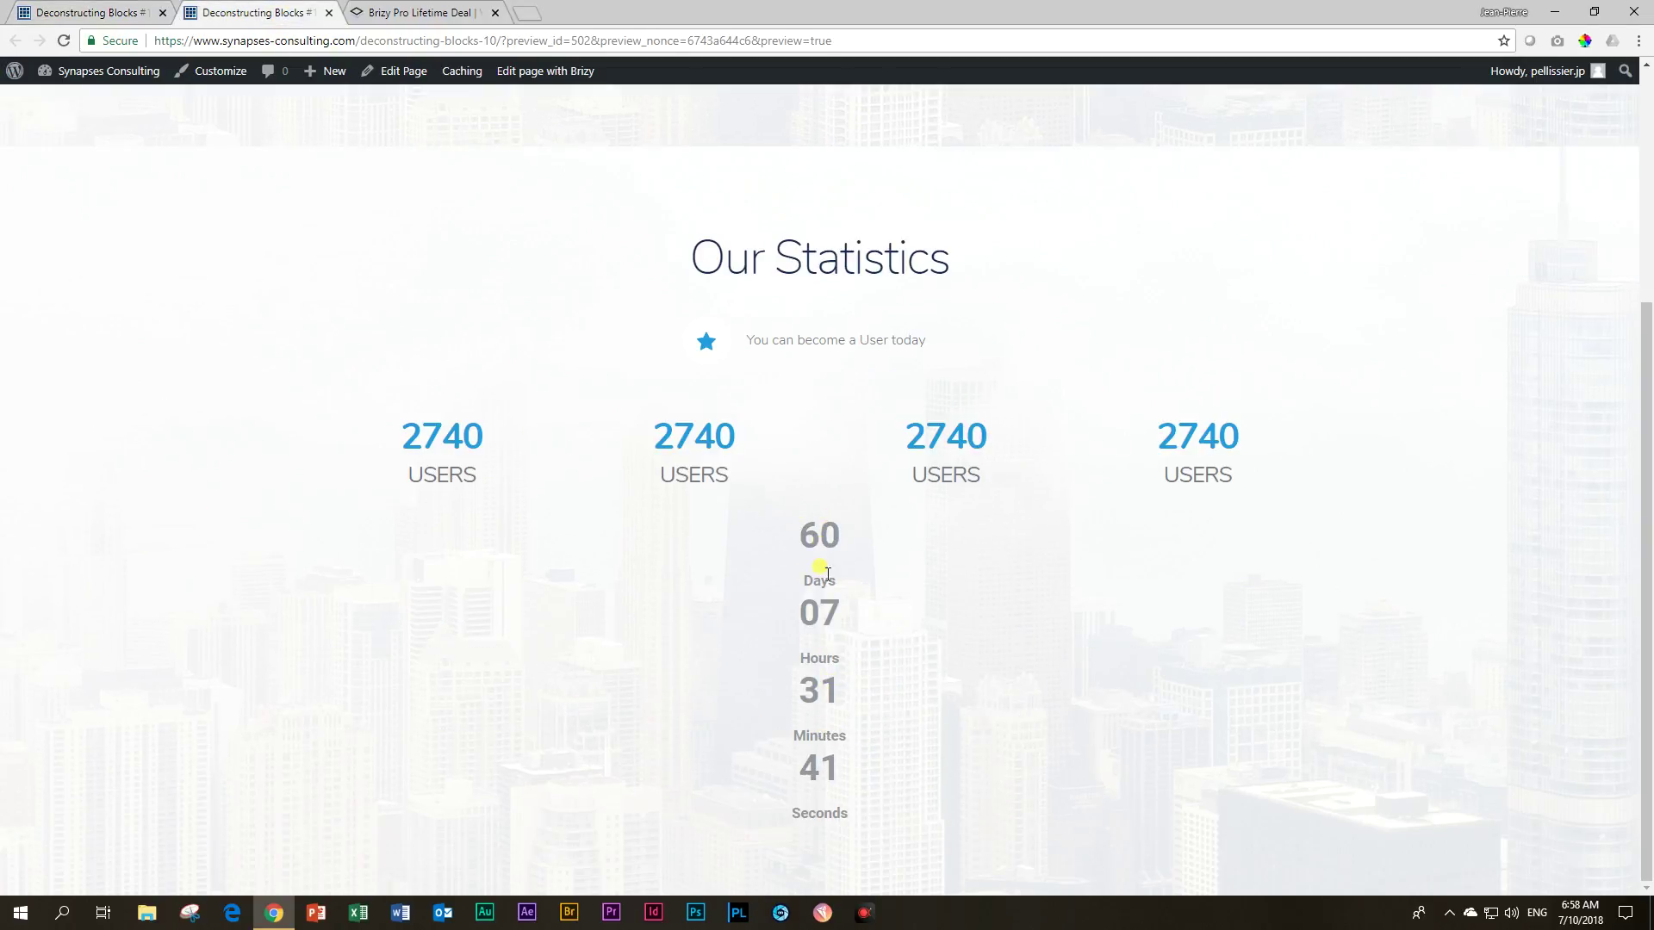
{"action": "left_click", "coordinate": [125, 13]}
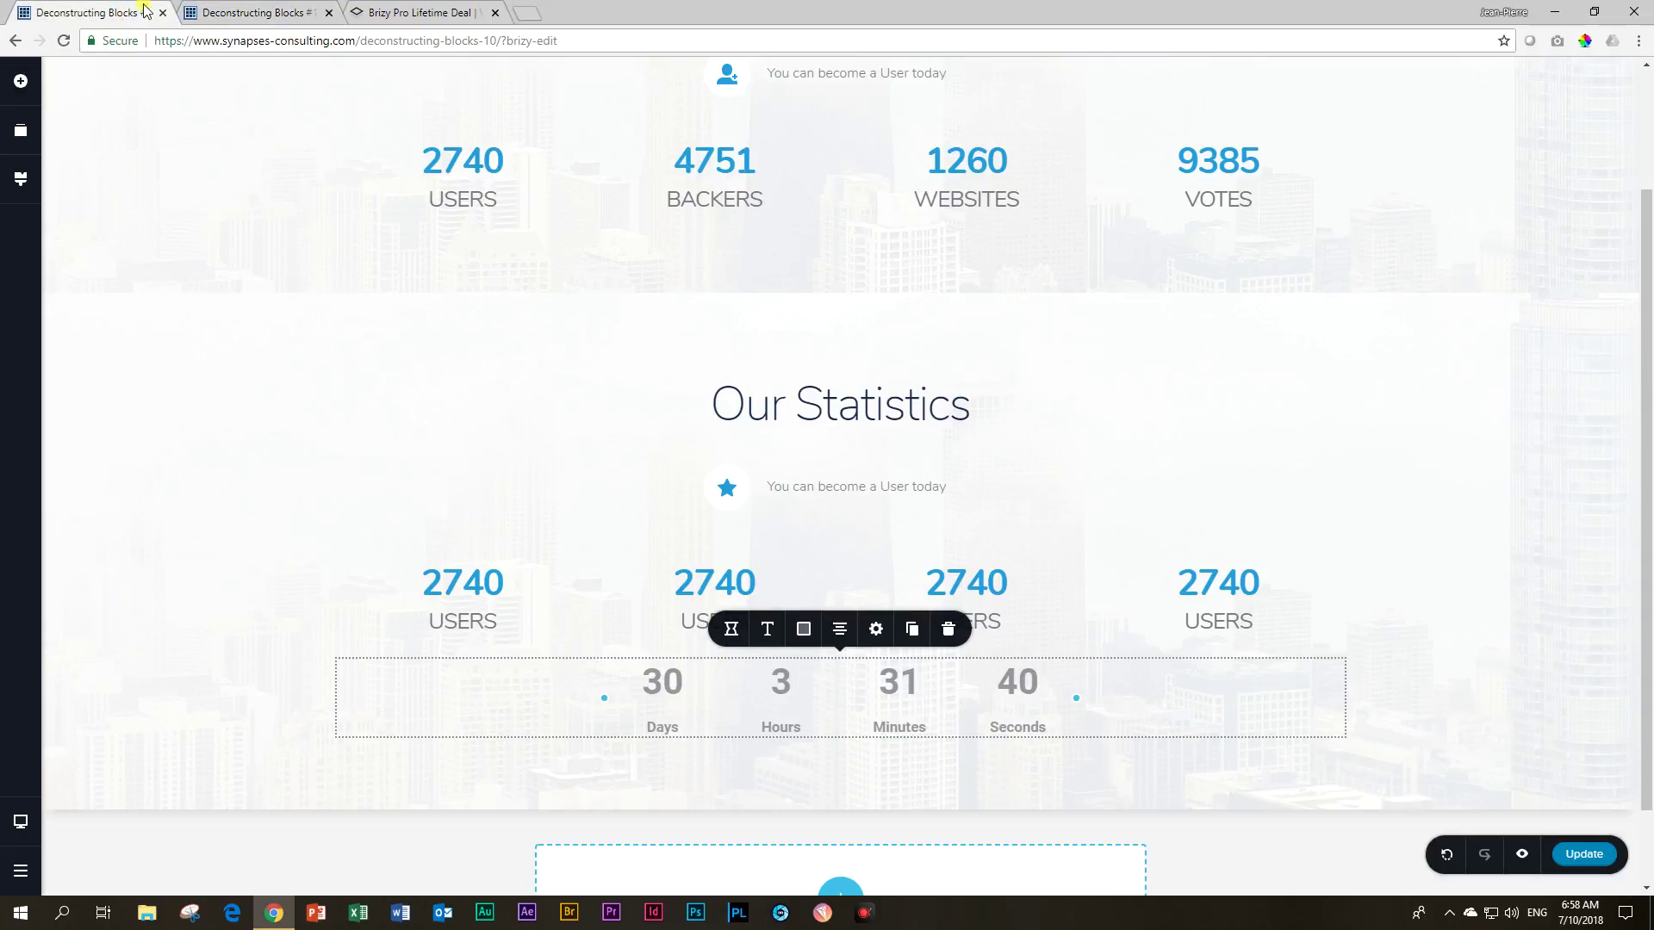
{"action": "left_click", "coordinate": [250, 13]}
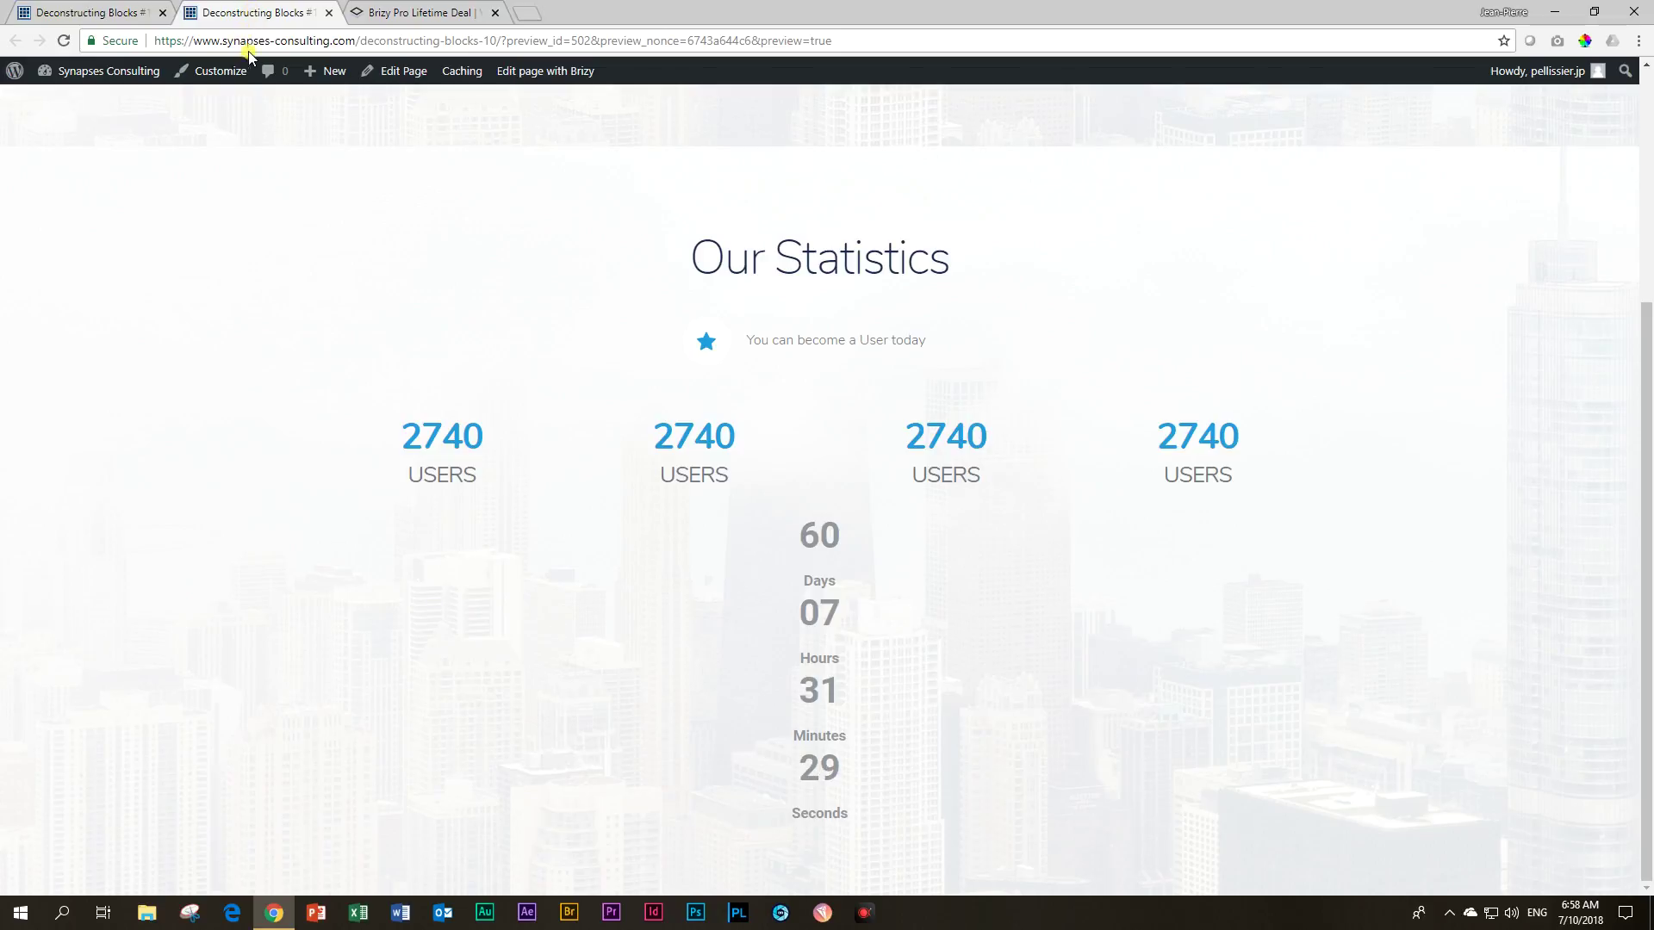
Compare against the Brizy Pro Lifetime Deal page's 'Price will go up in' countdown above the $247 card.
{"action": "left_click", "coordinate": [398, 15]}
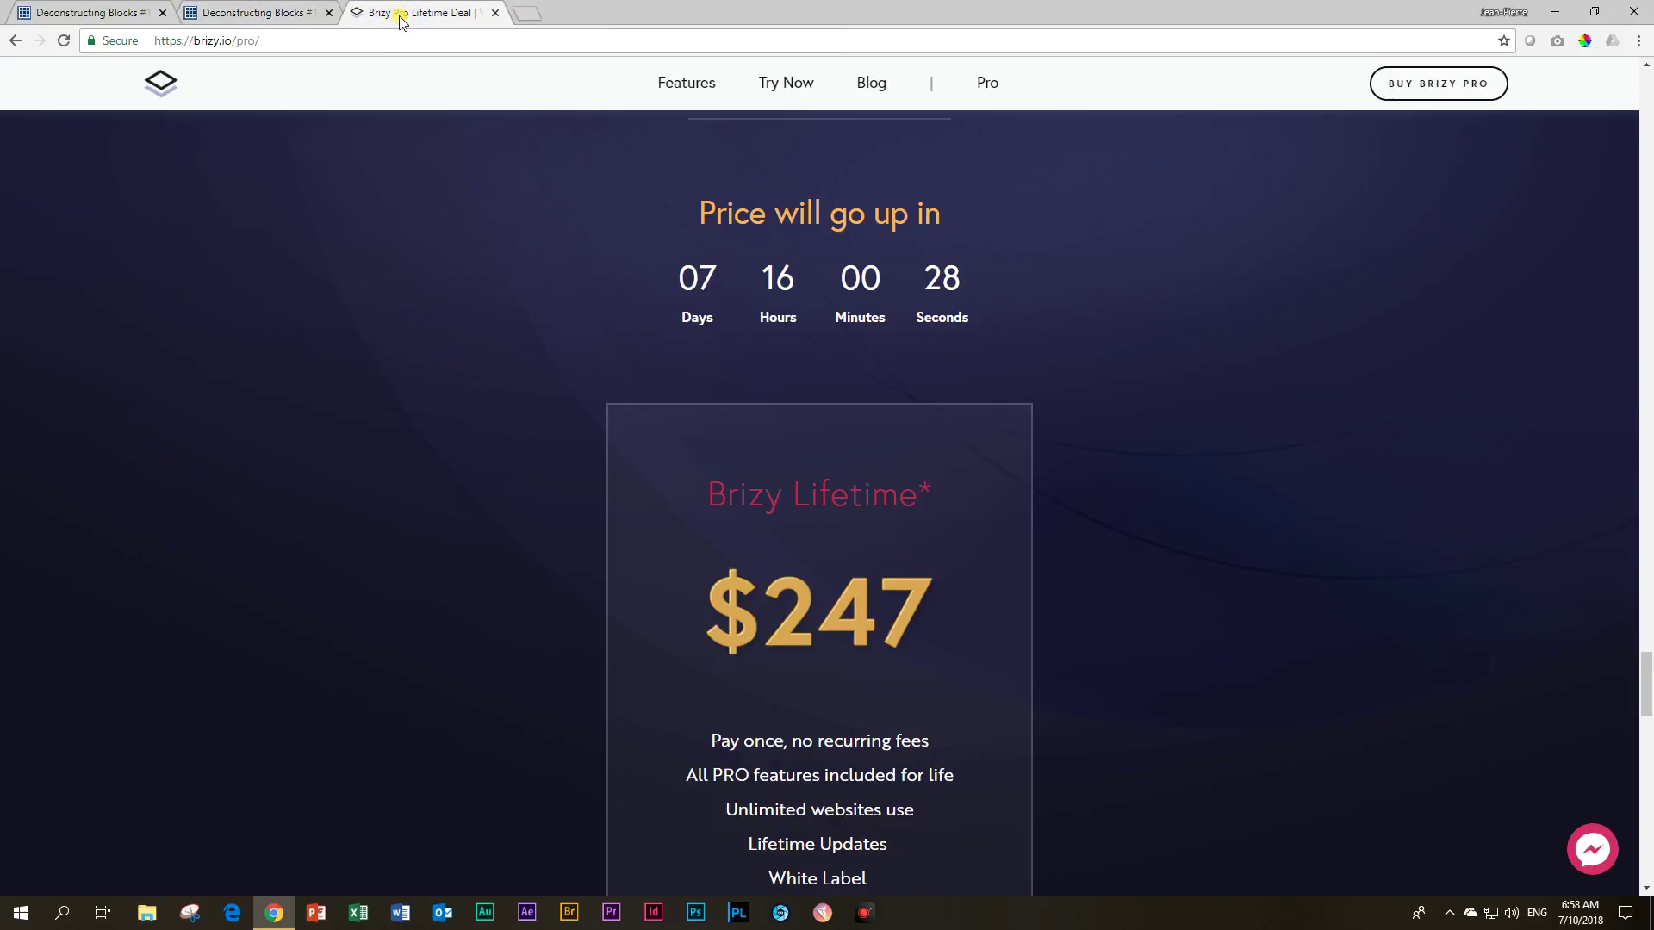
{"action": "scroll", "coordinate": [463, 320], "scroll_direction": "down", "scroll_amount": 3}
{"action": "scroll", "coordinate": [464, 321], "scroll_direction": "up", "scroll_amount": 2}
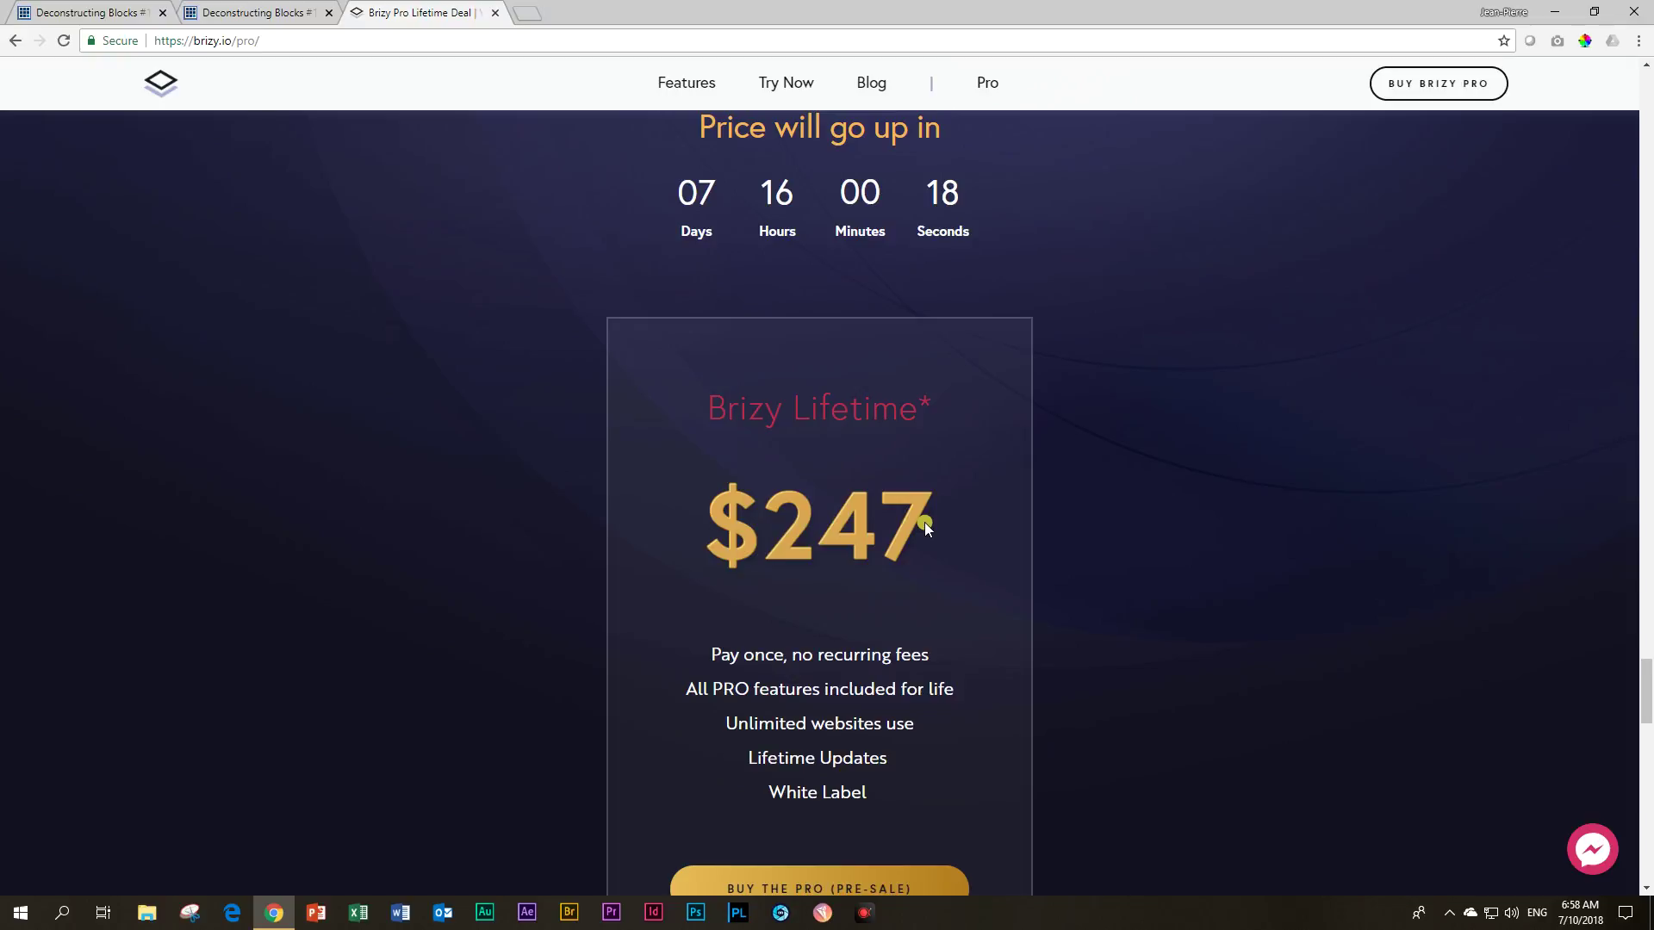
{"action": "scroll", "coordinate": [913, 528], "scroll_direction": "down", "scroll_amount": 1}
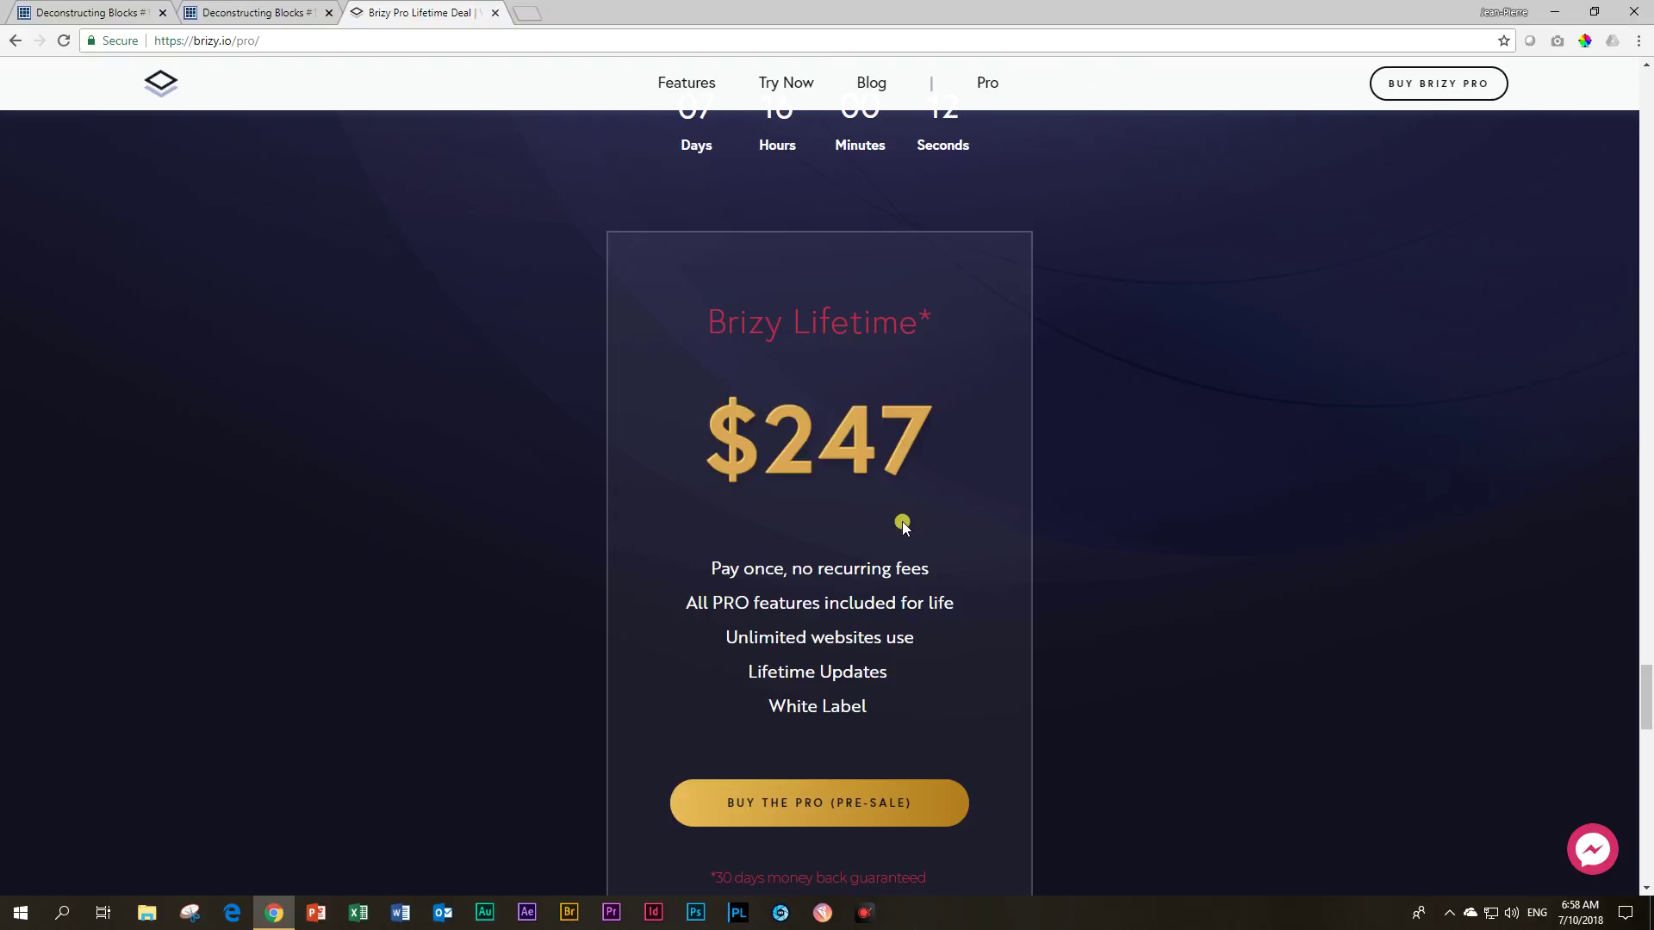
{"action": "scroll", "coordinate": [899, 519], "scroll_direction": "down", "scroll_amount": 2}
{"action": "scroll", "coordinate": [901, 525], "scroll_direction": "up", "scroll_amount": 2}
{"action": "scroll", "coordinate": [904, 521], "scroll_direction": "down", "scroll_amount": 5}
{"action": "scroll", "coordinate": [895, 547], "scroll_direction": "down", "scroll_amount": 3}
{"action": "scroll", "coordinate": [888, 516], "scroll_direction": "up", "scroll_amount": 7}
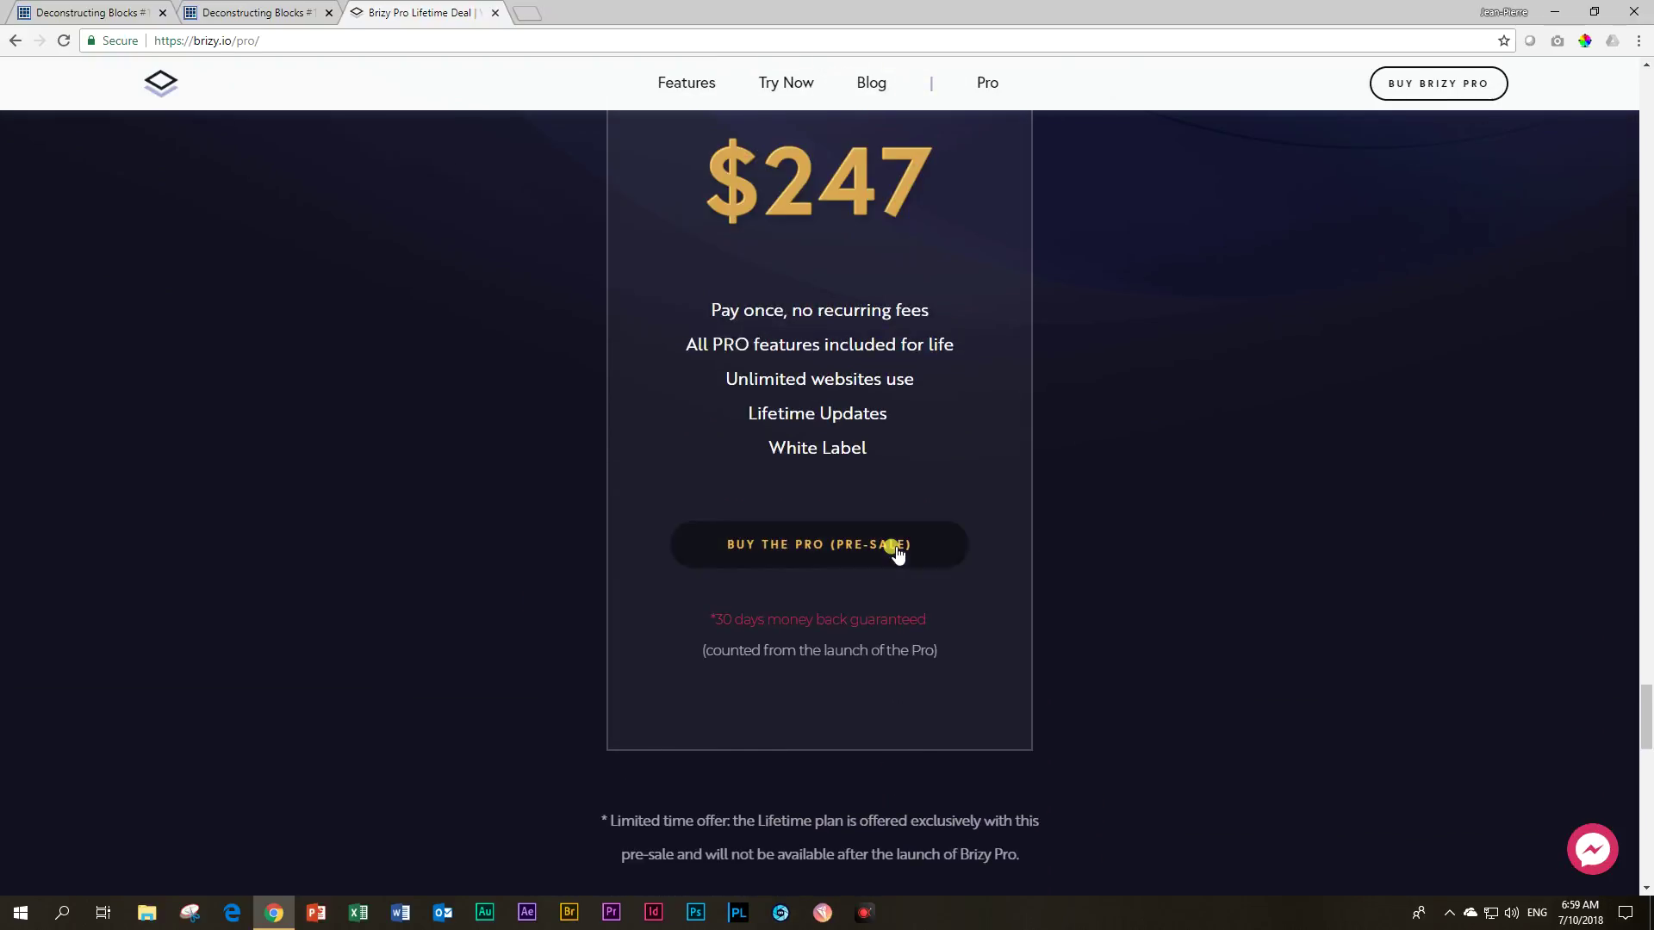
{"action": "scroll", "coordinate": [913, 372], "scroll_direction": "up", "scroll_amount": 1}
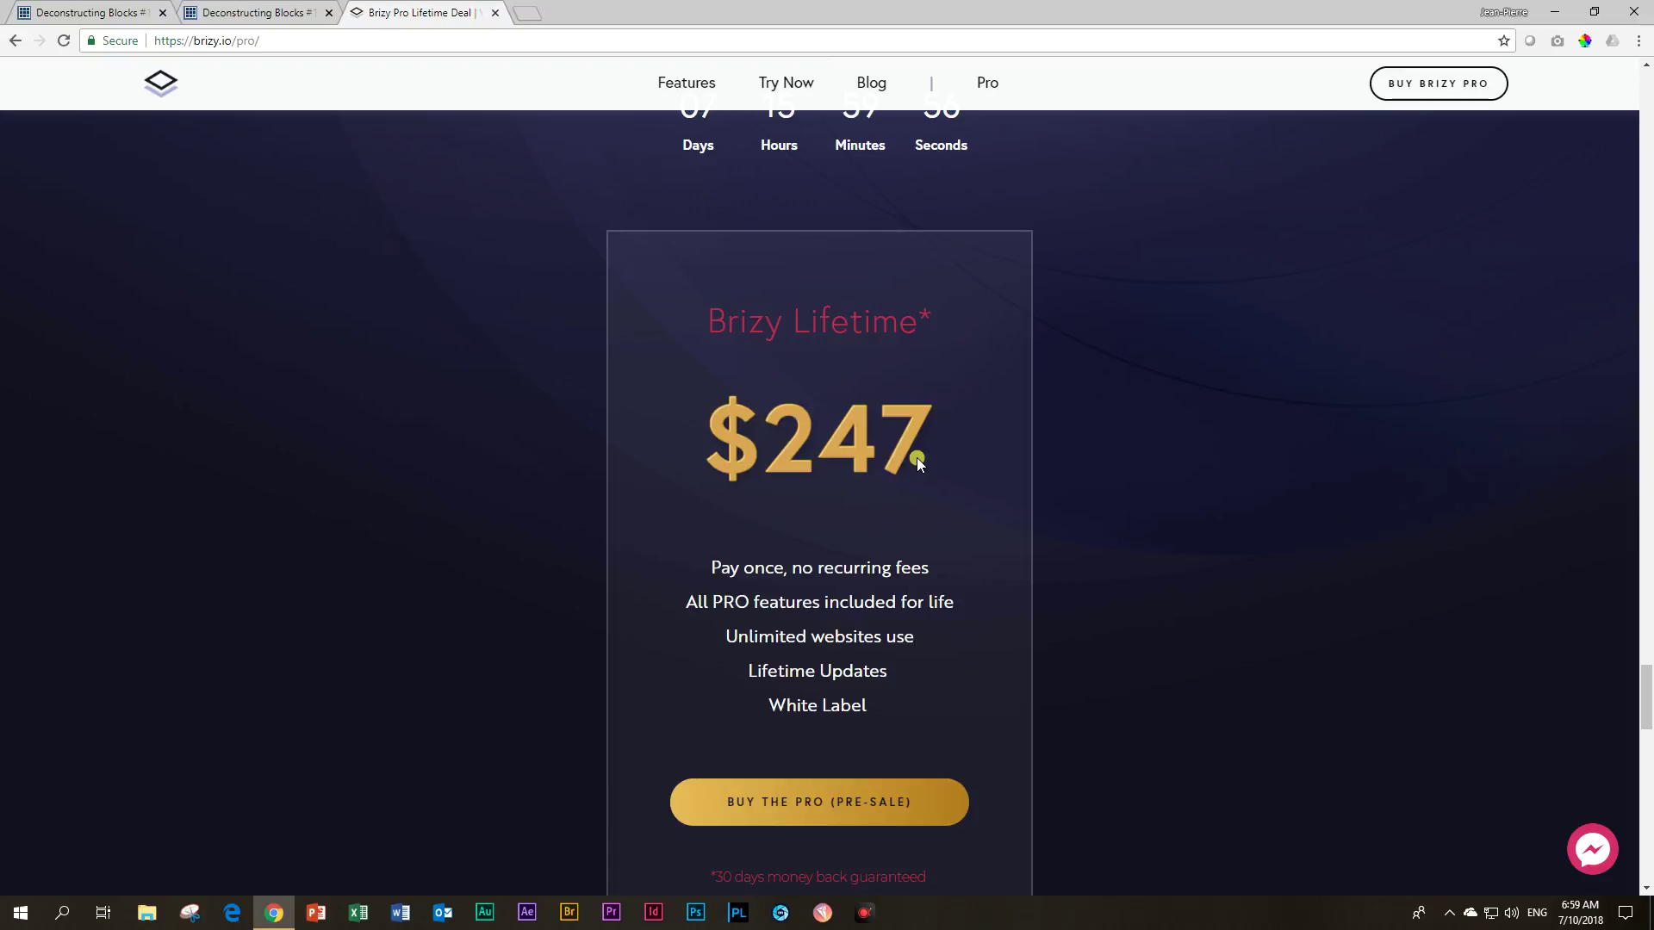
{"action": "scroll", "coordinate": [919, 462], "scroll_direction": "up", "scroll_amount": 2}
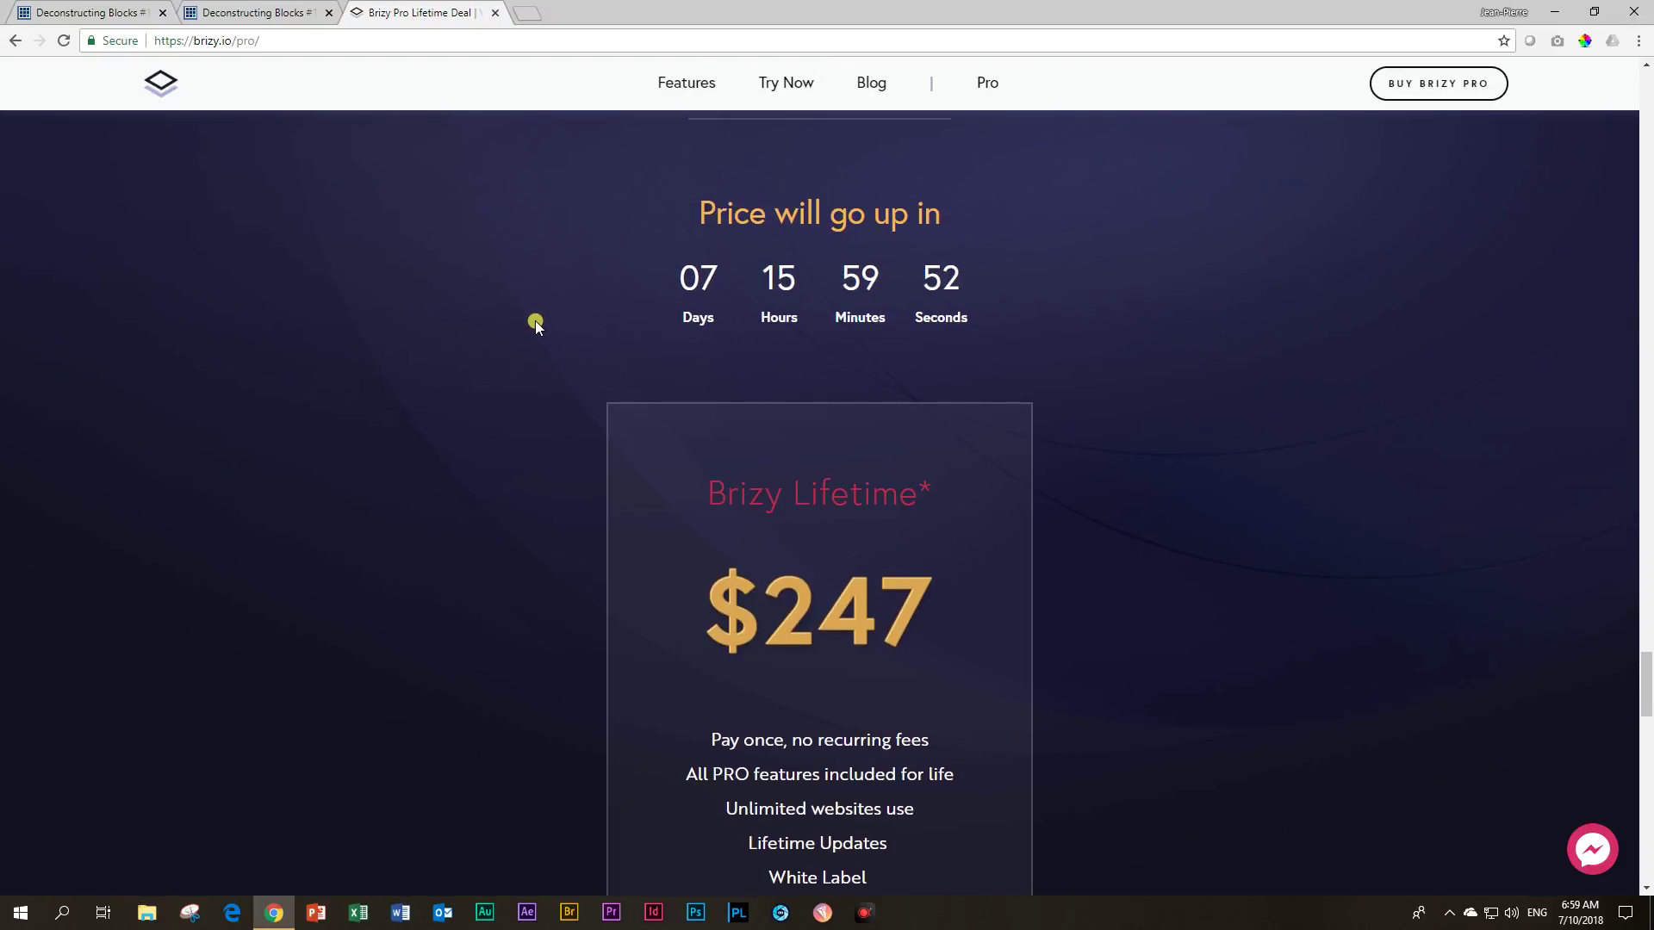
{"action": "scroll", "coordinate": [535, 324], "scroll_direction": "down", "scroll_amount": 3}
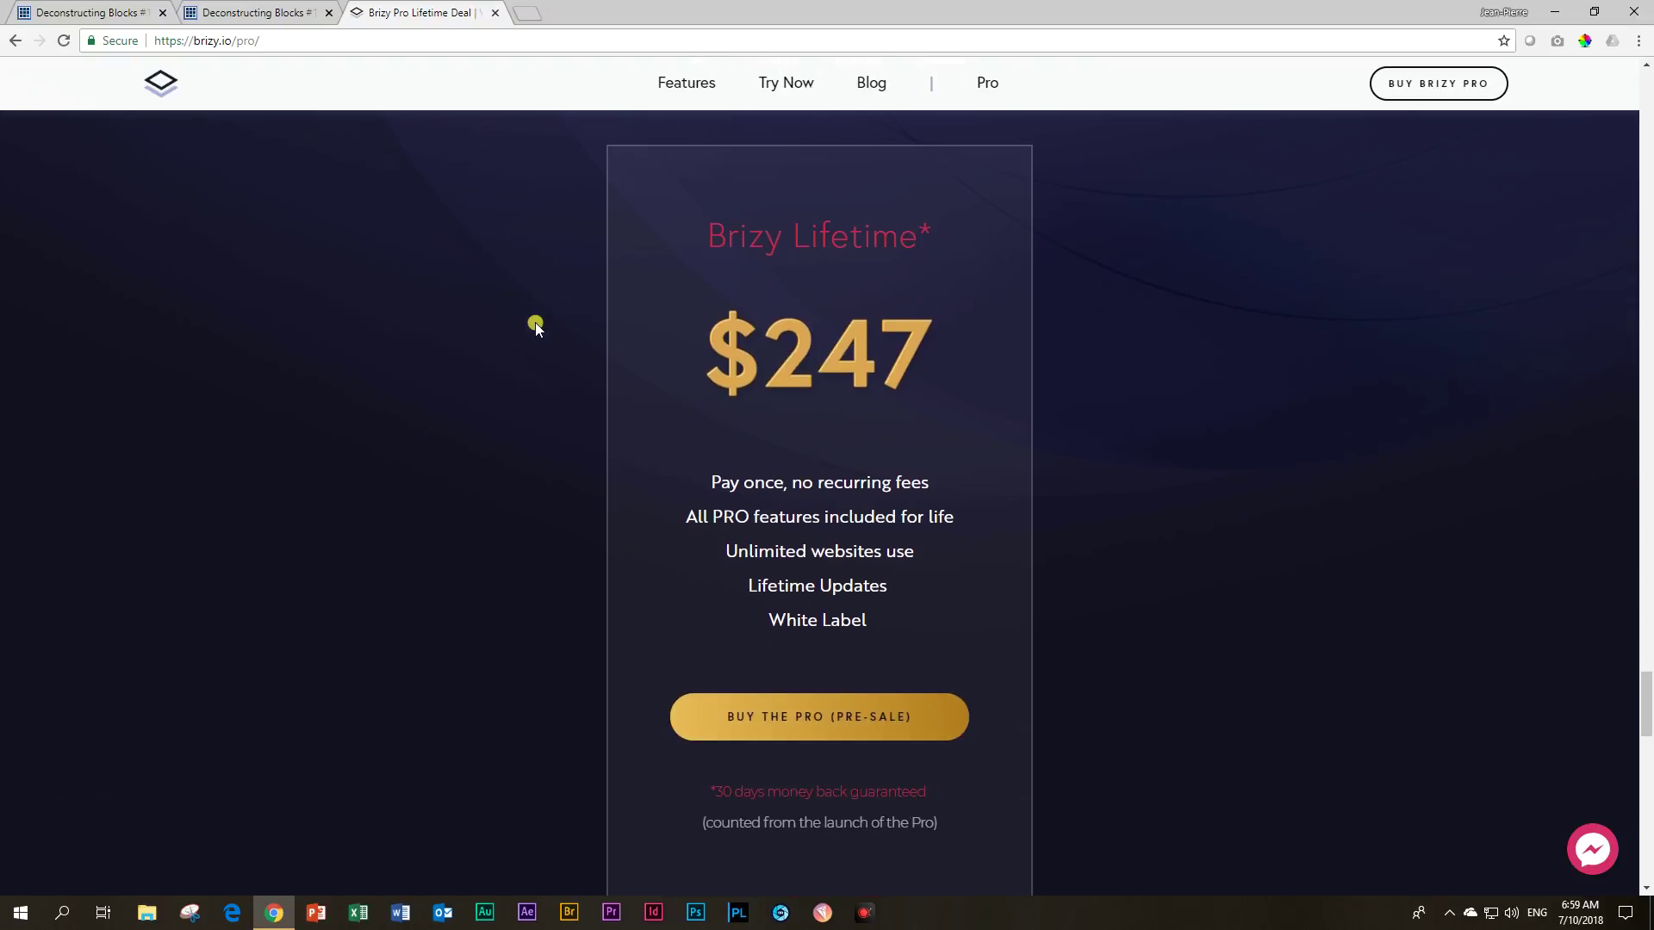
{"action": "scroll", "coordinate": [535, 323], "scroll_direction": "up", "scroll_amount": 2}
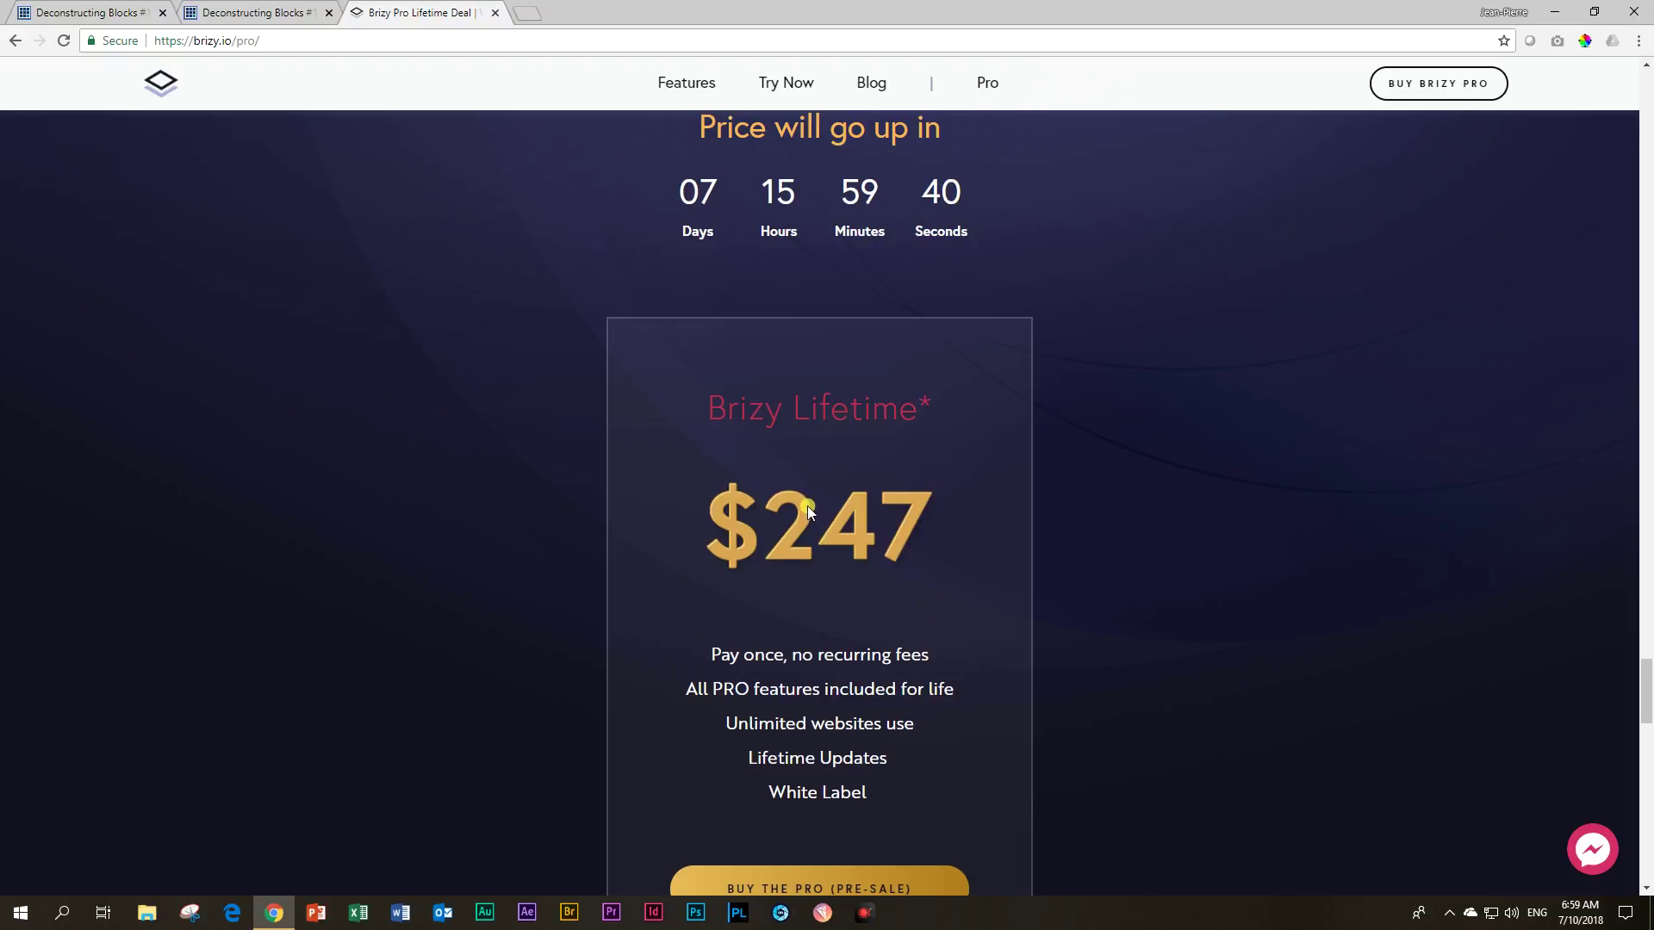
{"action": "left_click", "coordinate": [246, 12]}
{"action": "left_click", "coordinate": [389, 10]}
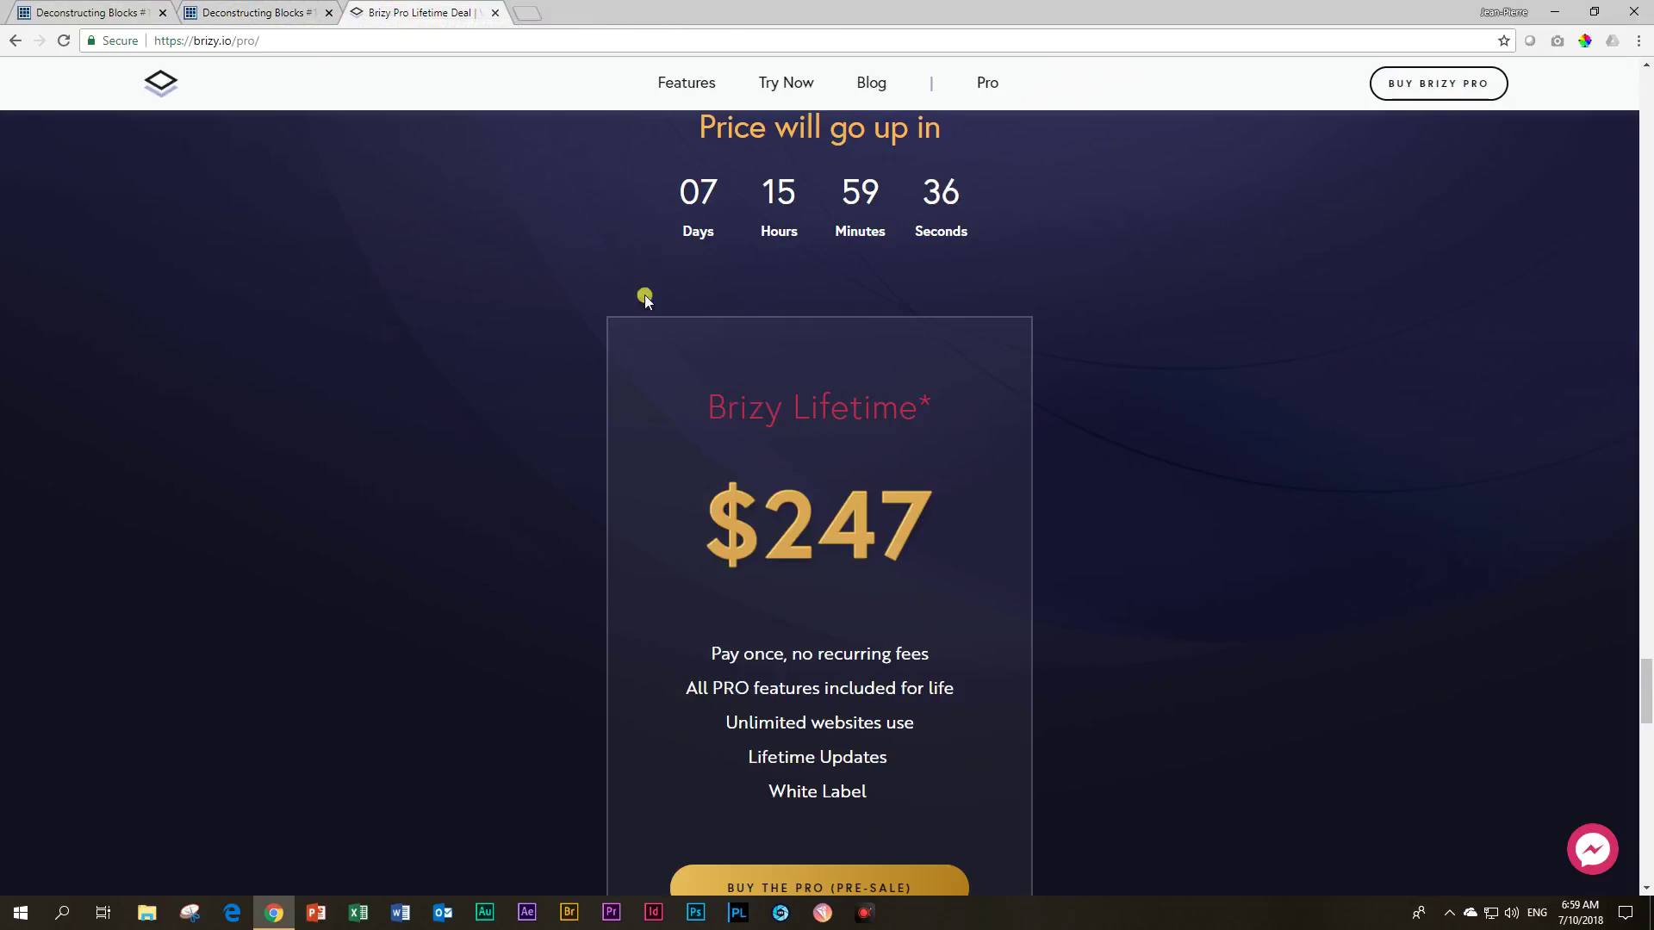
Return to the Deconstructing Blocks preview and scroll up to the original Users, Backers, Websites, Votes statistics.
{"action": "left_click", "coordinate": [293, 7]}
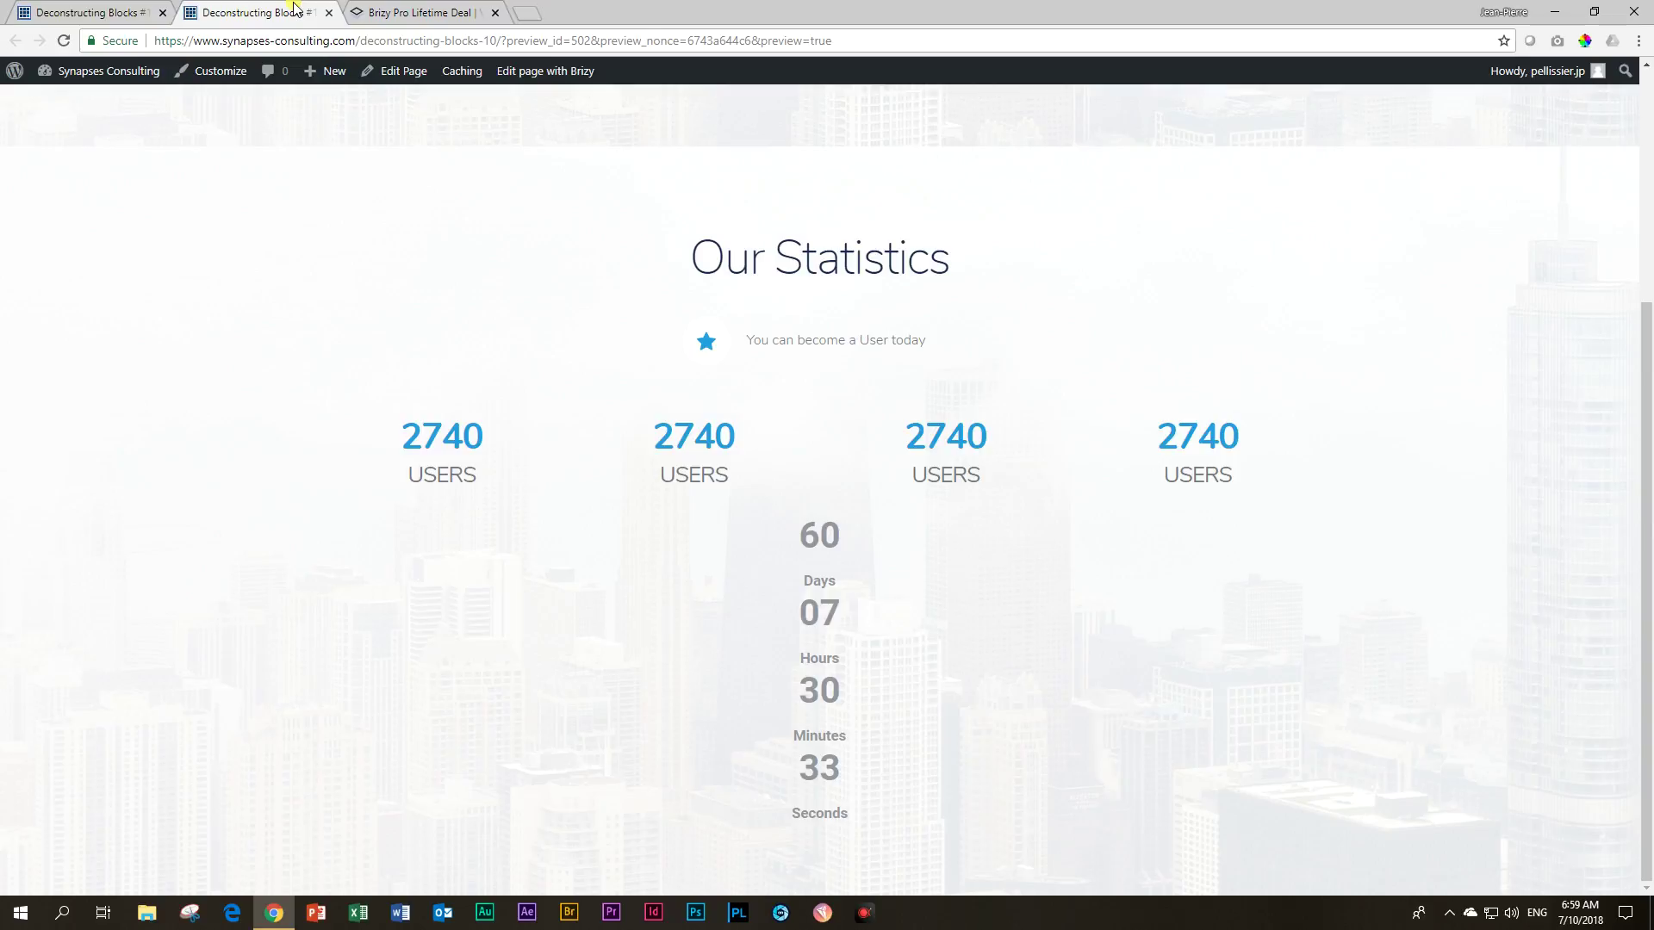
{"action": "left_click", "coordinate": [409, 10]}
{"action": "left_click", "coordinate": [250, 10]}
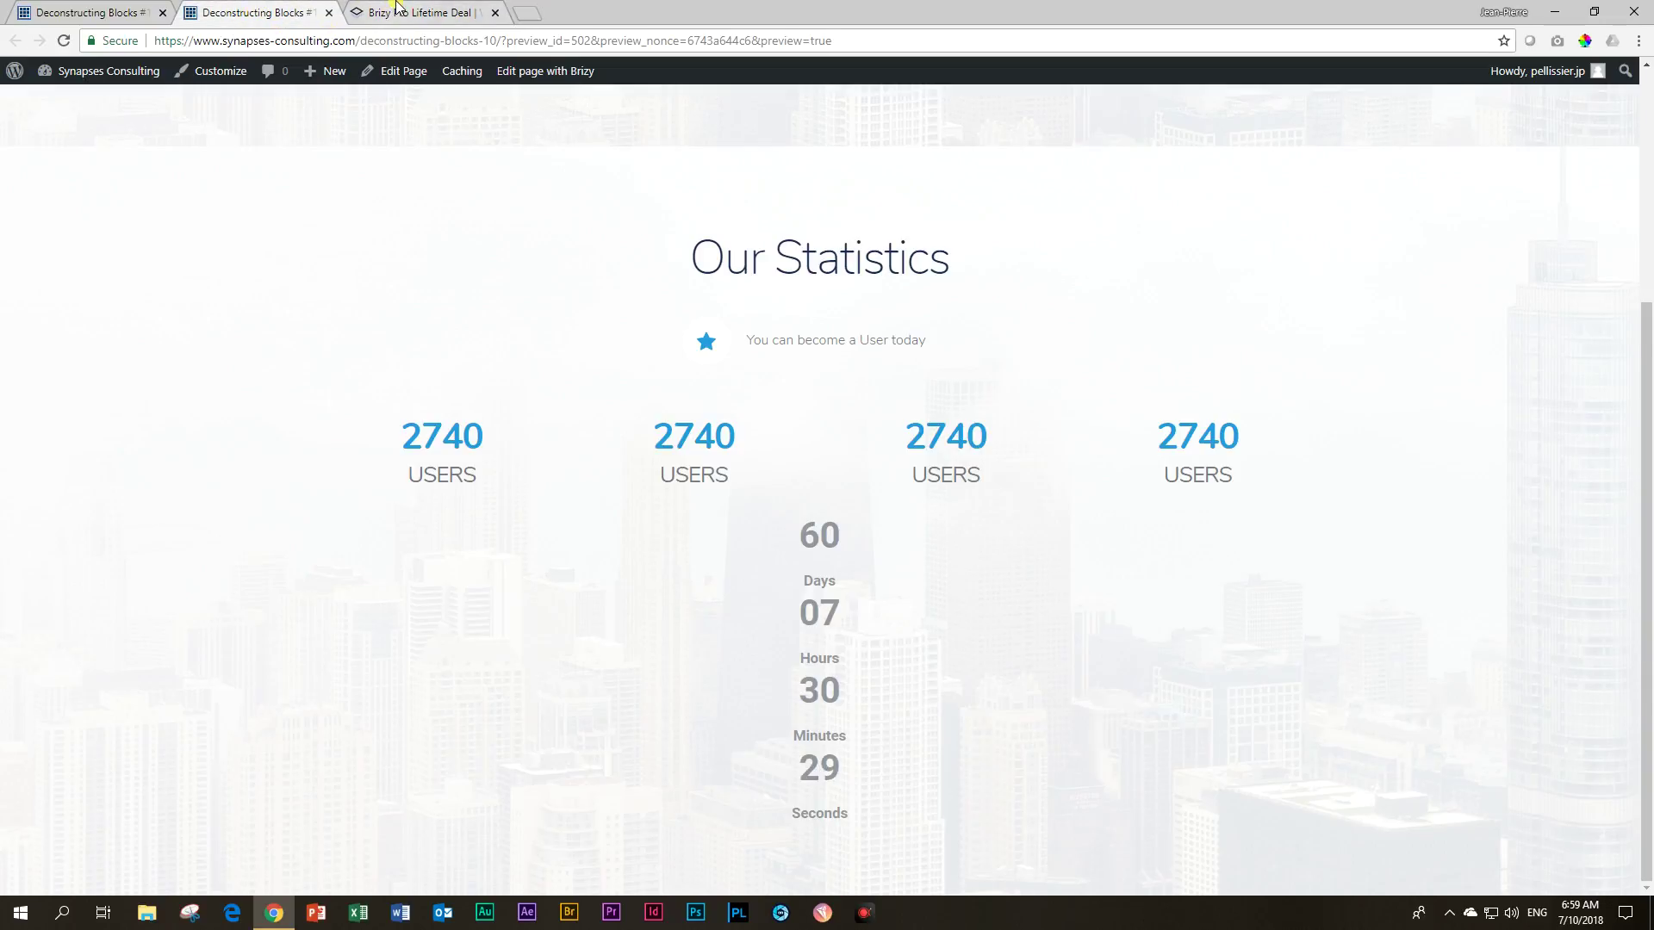
{"action": "left_click", "coordinate": [396, 11]}
{"action": "left_click", "coordinate": [251, 12]}
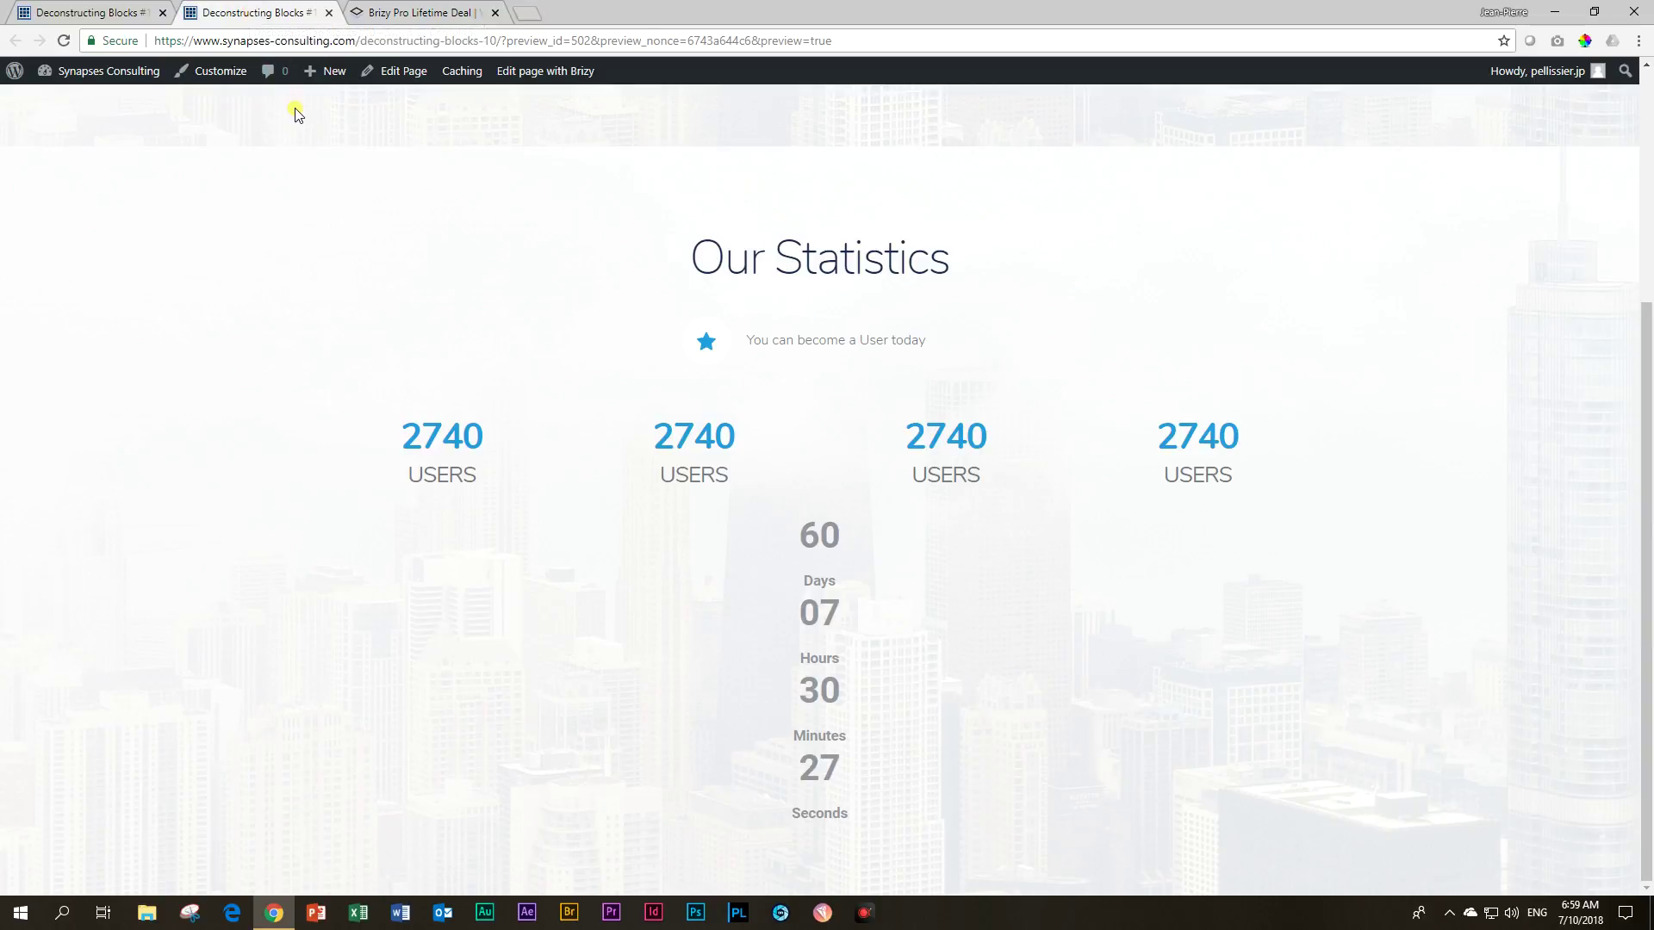
{"action": "scroll", "coordinate": [419, 347], "scroll_direction": "up", "scroll_amount": 4}
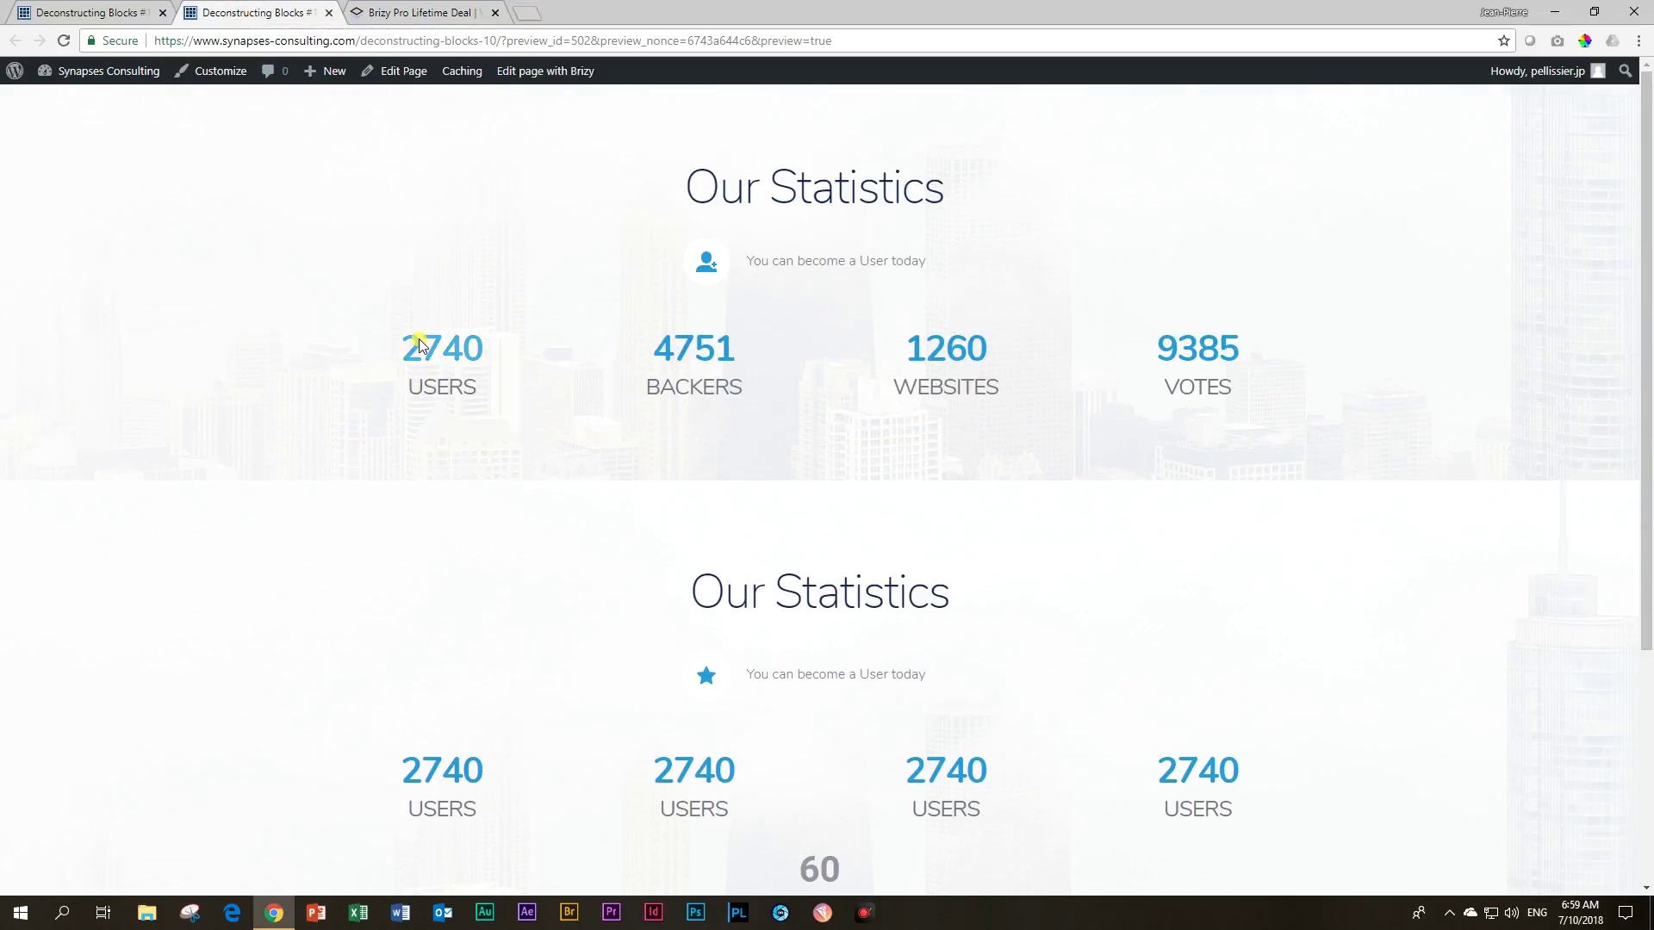